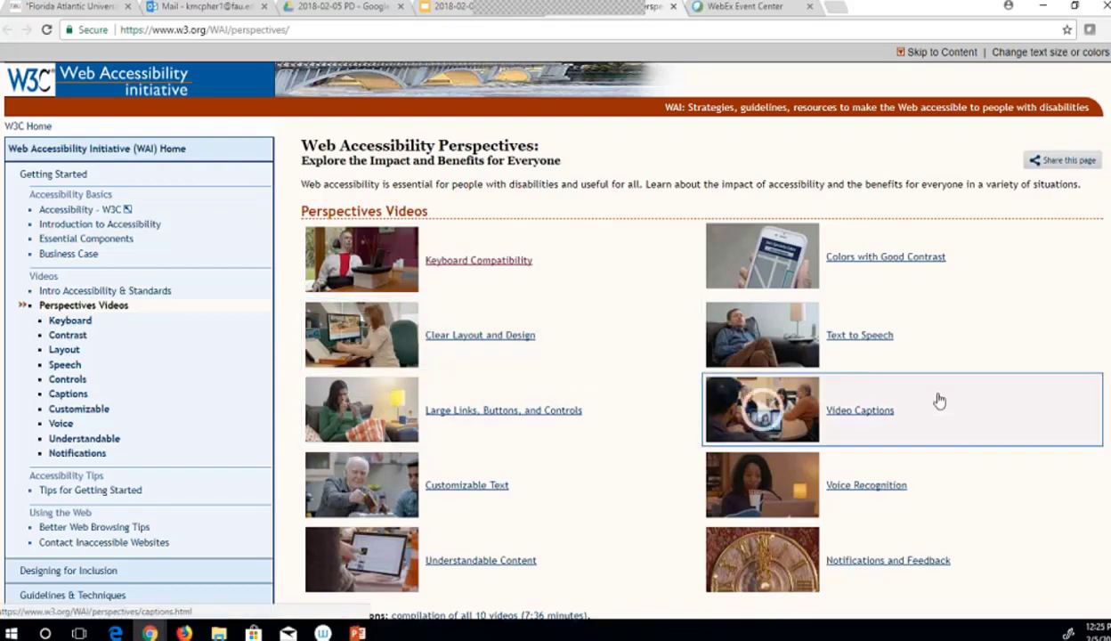
scroll(937, 397, down, 2)
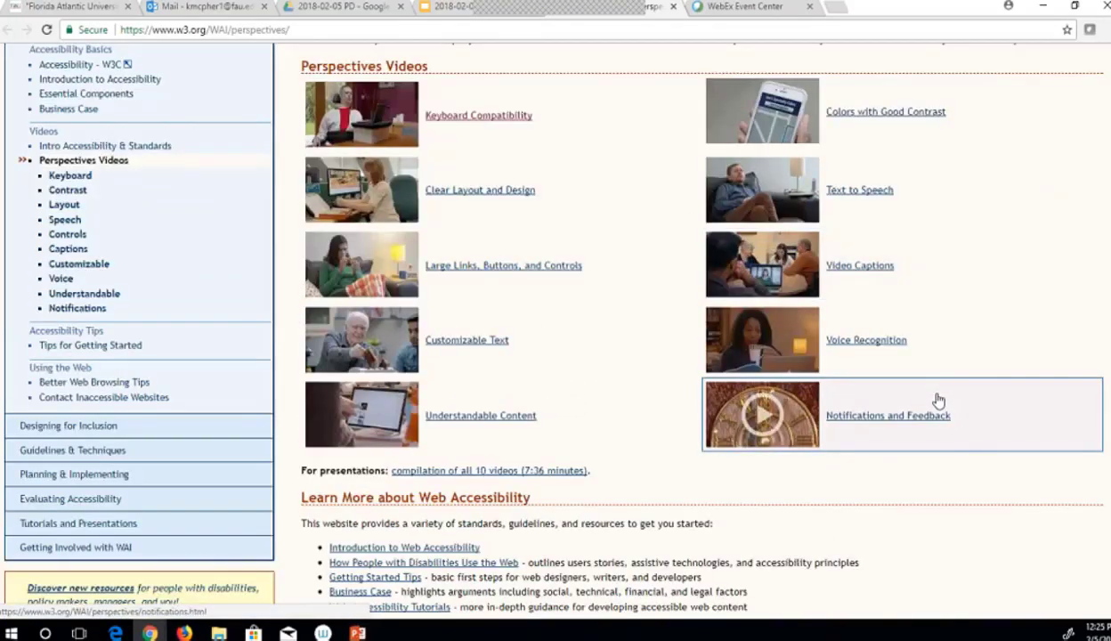
scroll(963, 445, up, 2)
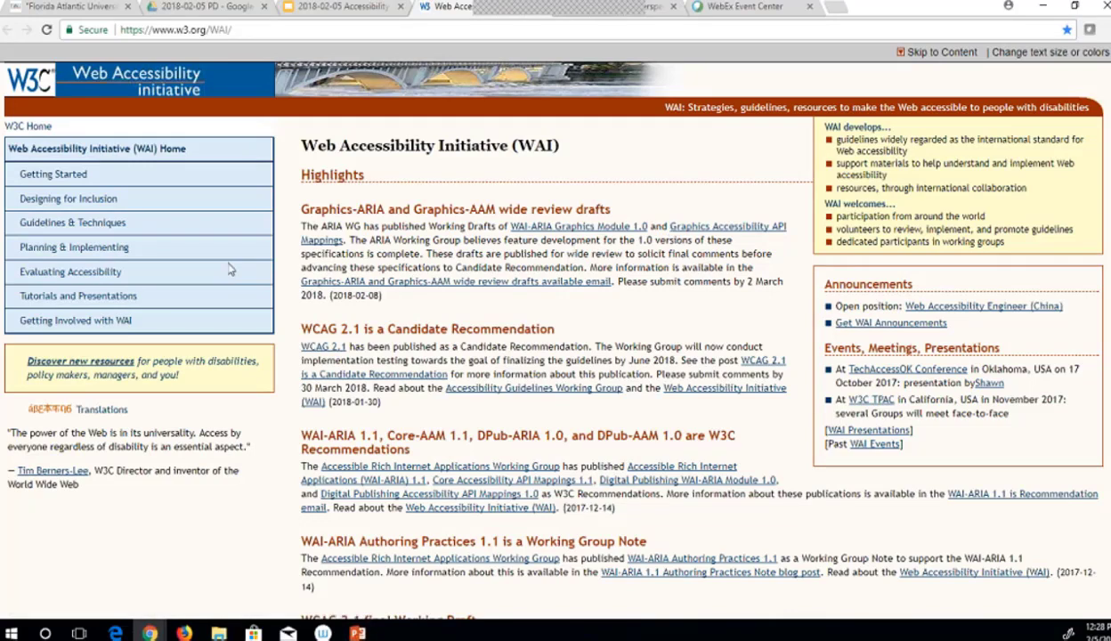
Open the How to Meet WCAG 2.0 quick reference from the WAI Guidelines & Techniques page and look over its first guidelines.
click(63, 182)
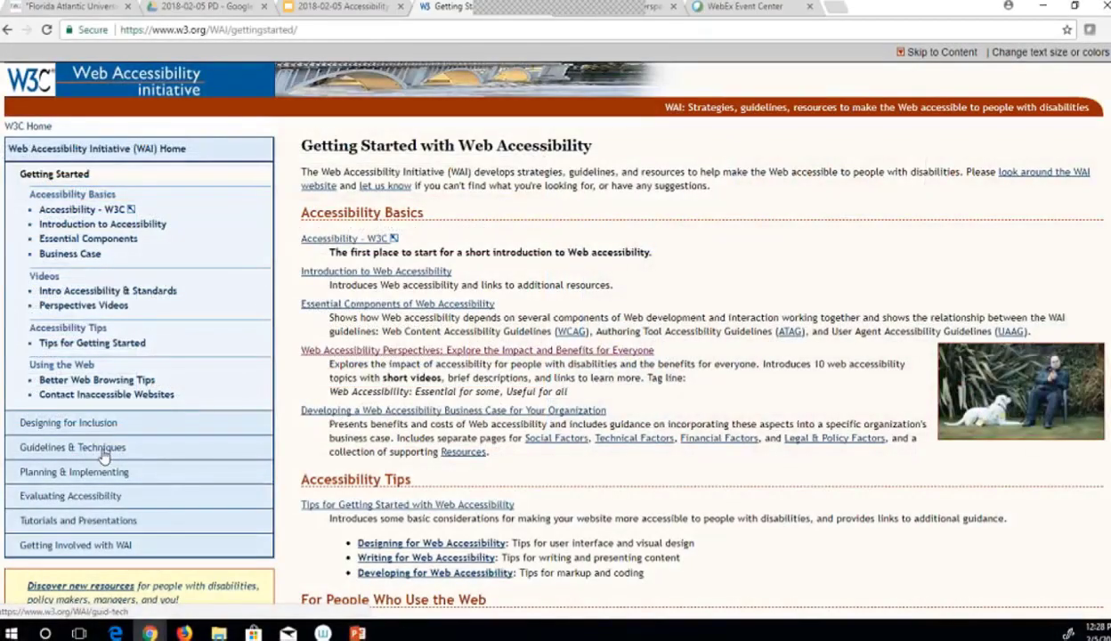
click(102, 451)
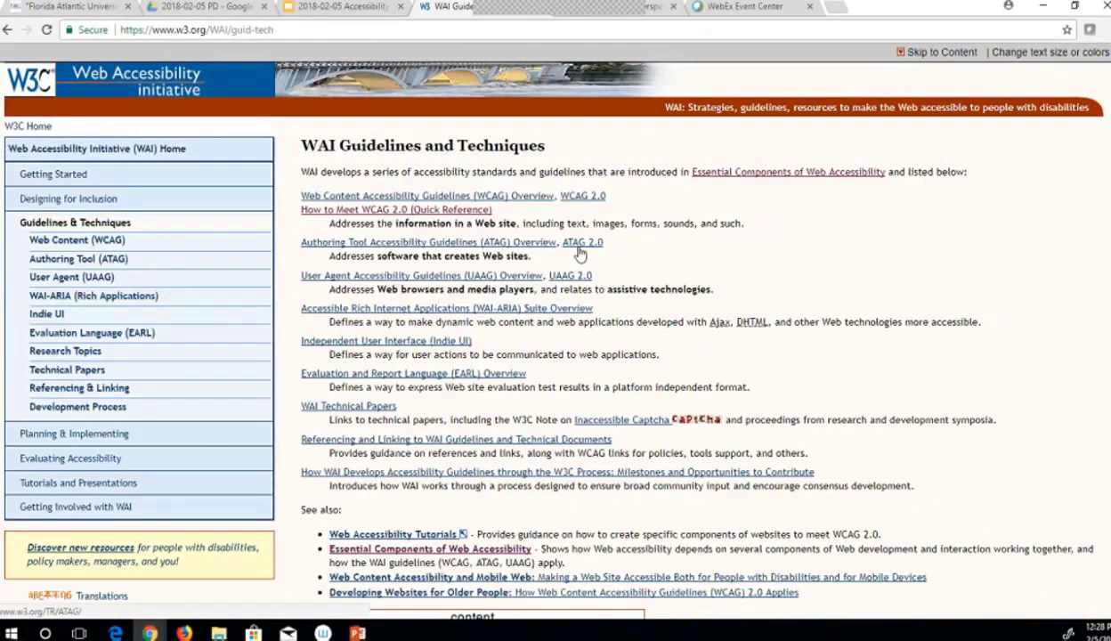
click(413, 211)
scroll(868, 326, down, 3)
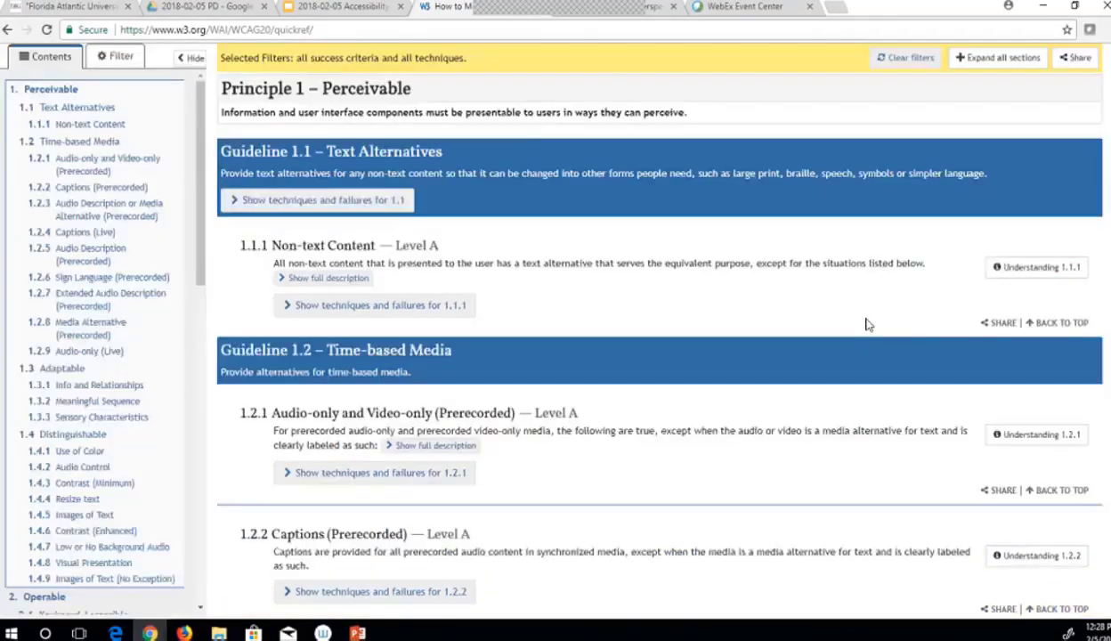
scroll(869, 325, up, 3)
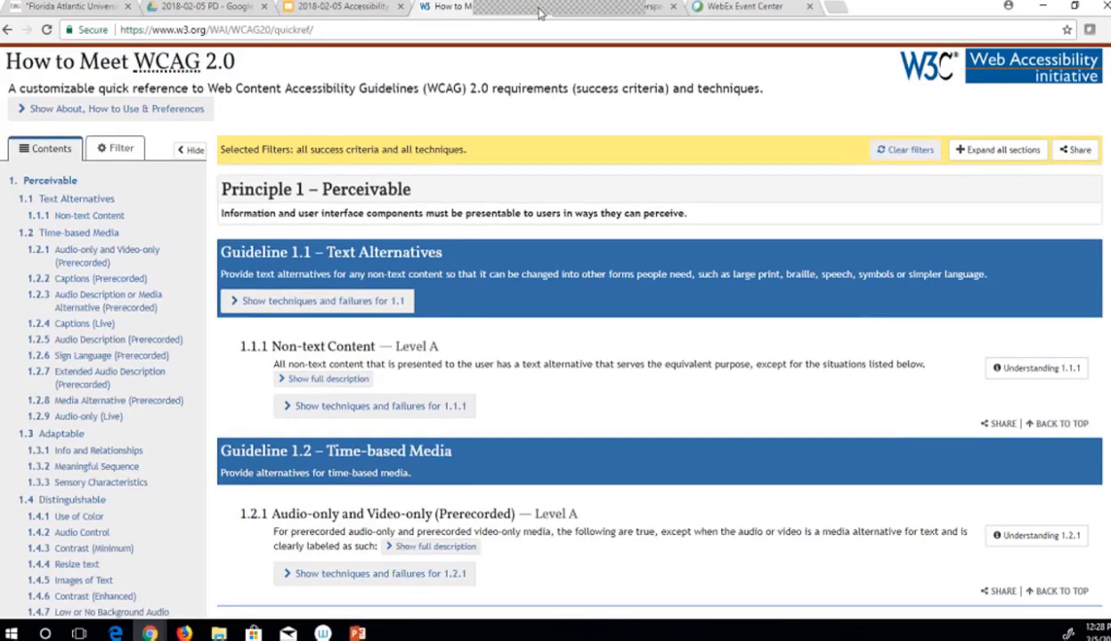
Return to the accessibility slide presentation and take it out of full-screen display.
click(285, 9)
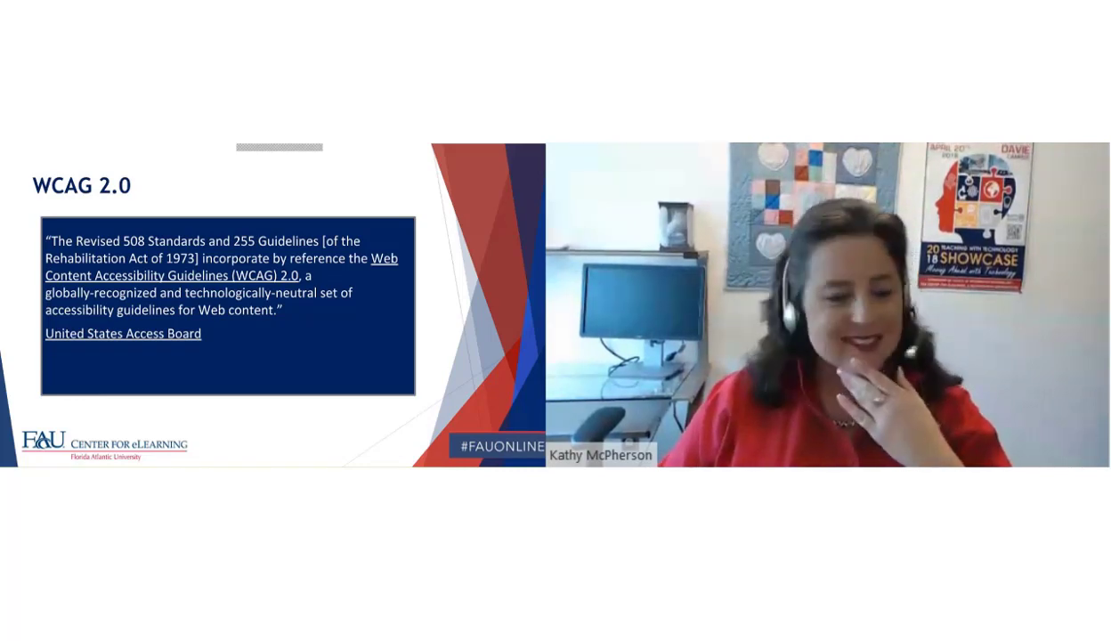
mouse_move(317, 409)
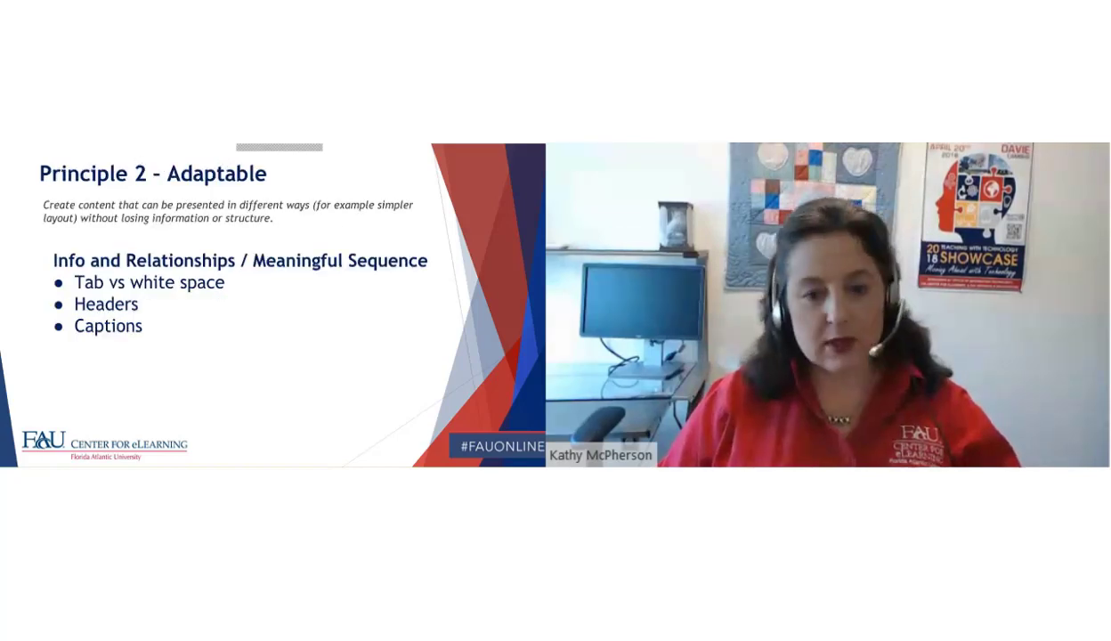
mouse_move(184, 453)
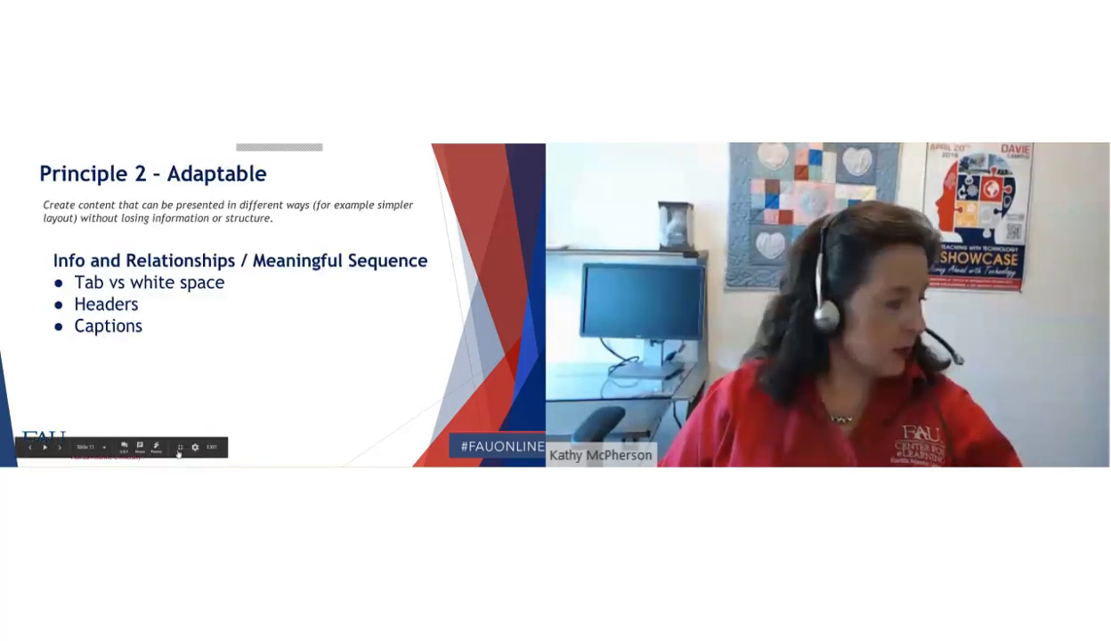
click(180, 447)
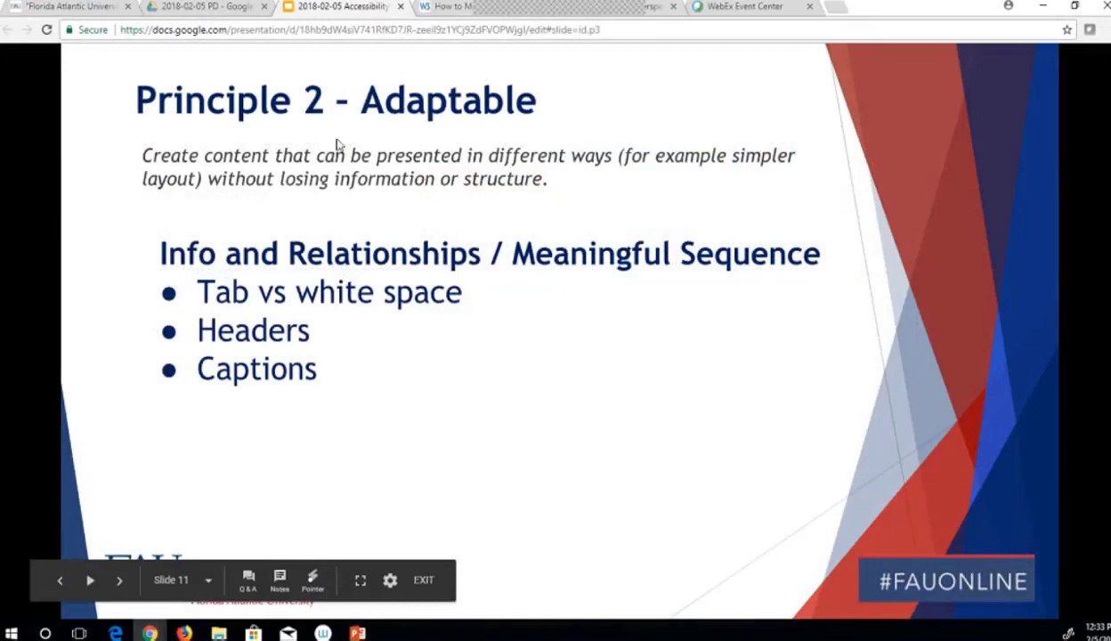
key(Left)
key(Right)
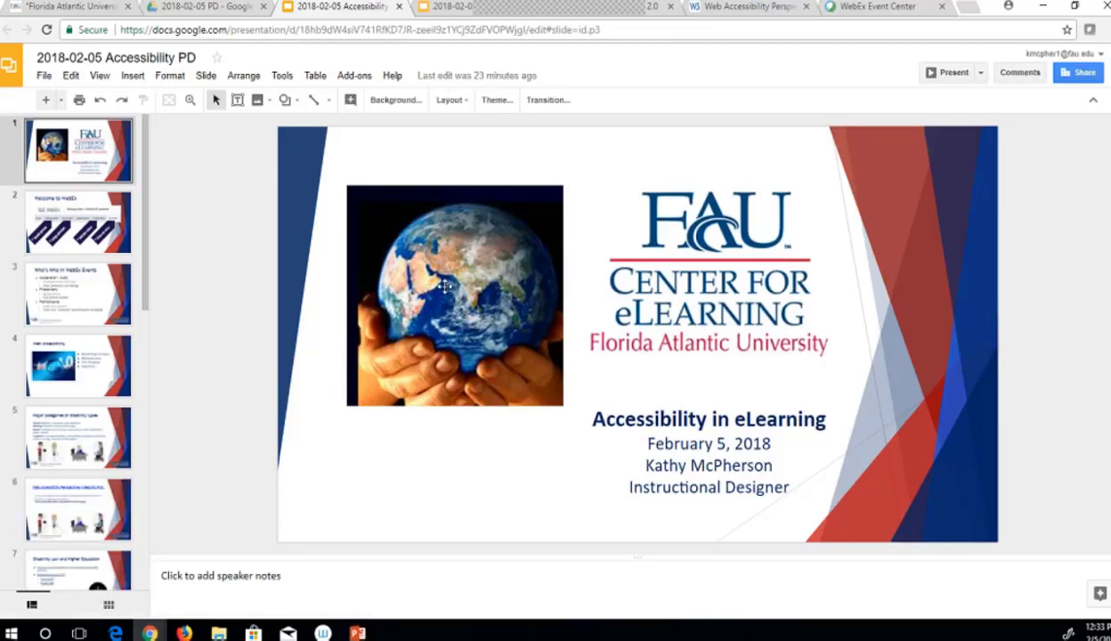
Copy the globe picture's alt text description "hands holding the earth" on slide 1 into its alt text title and apply it.
click(446, 285)
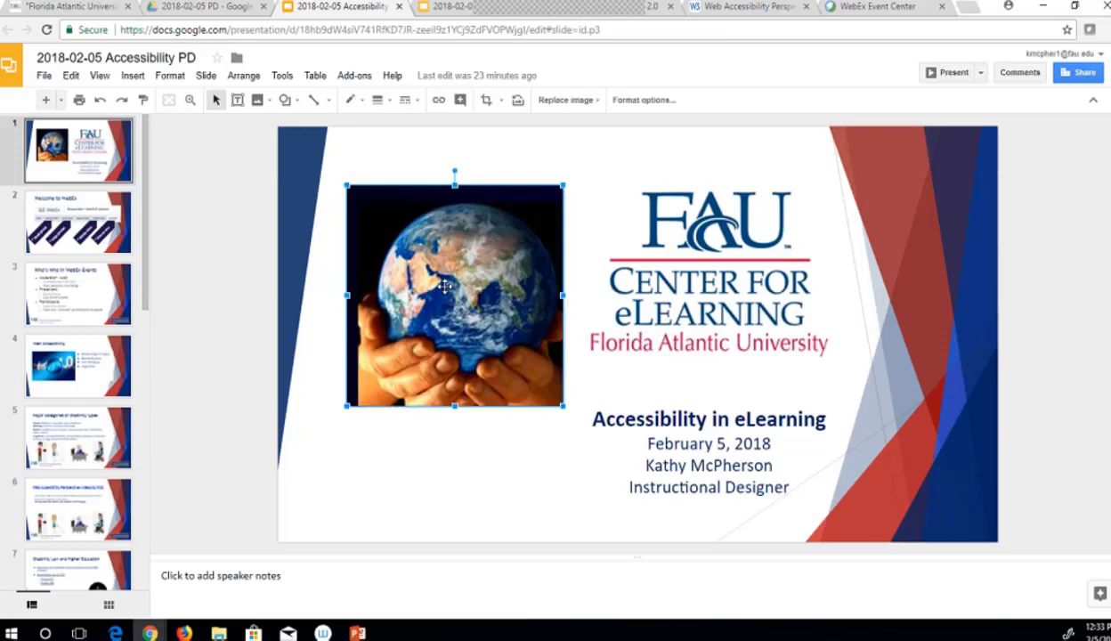
right_click(445, 286)
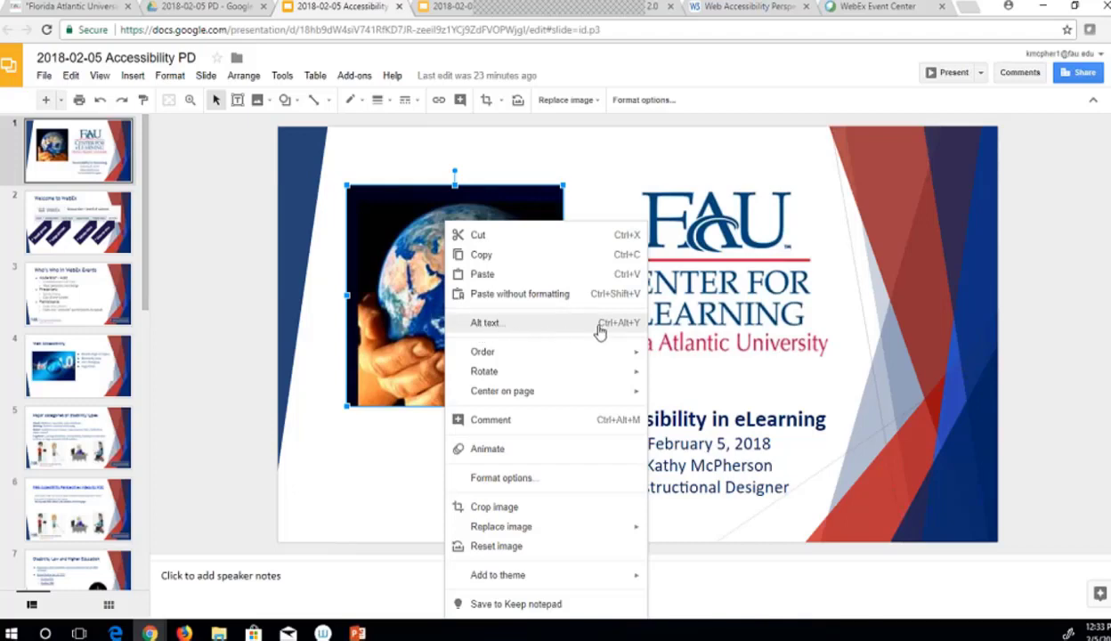
click(571, 326)
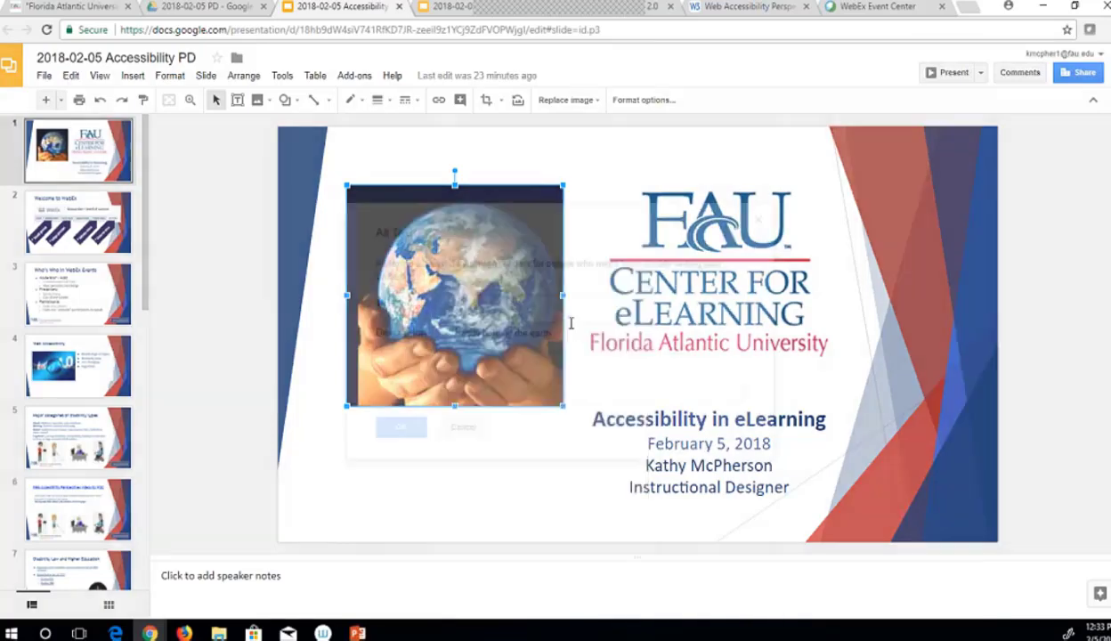
click(500, 303)
drag(560, 331, 451, 332)
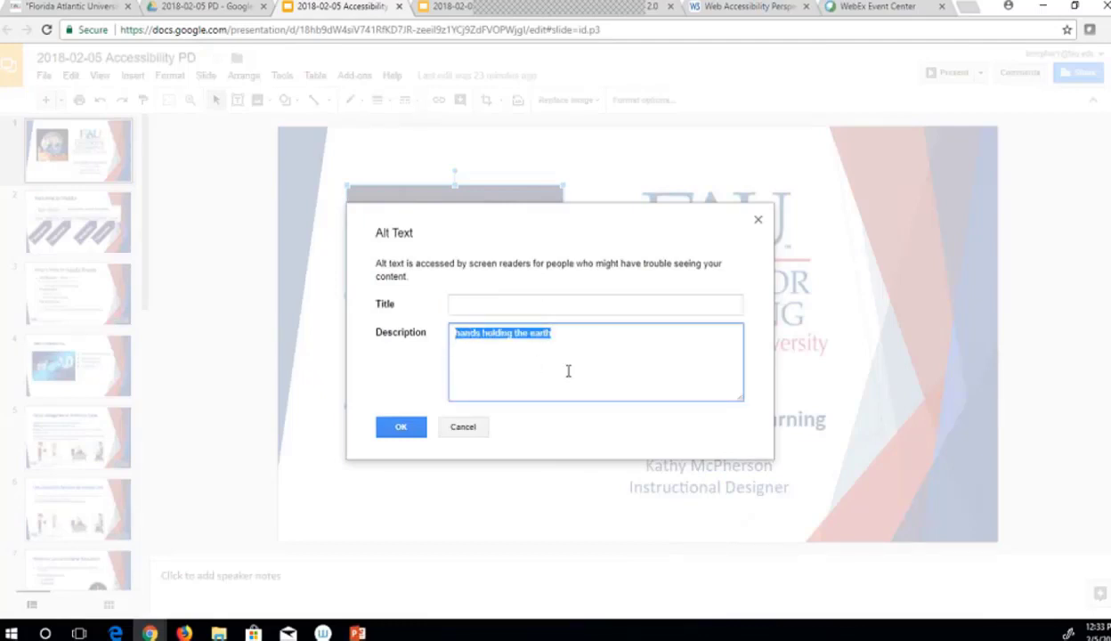
key(ctrl+c)
click(526, 301)
key(ctrl+v)
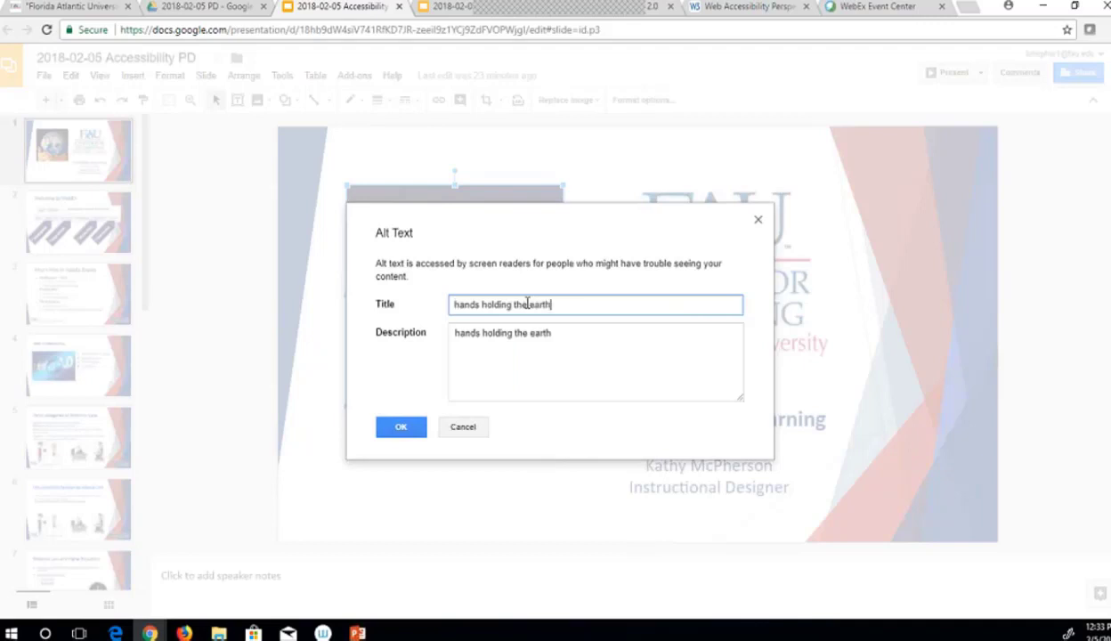
click(403, 428)
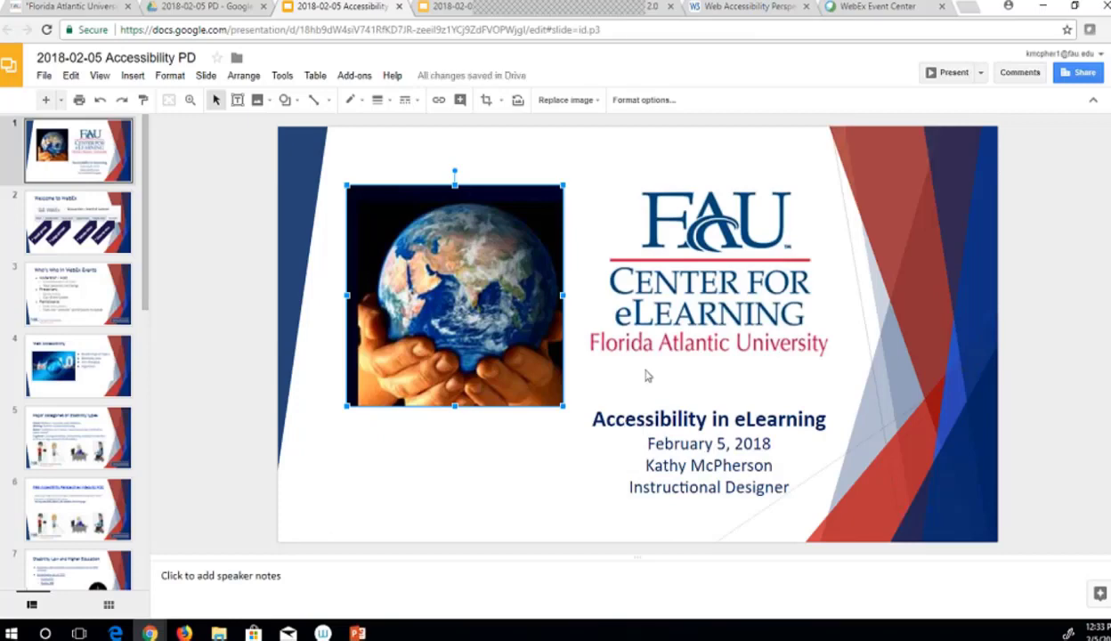
Copy the FAU logo's alt text description "FAU Center for eLearning Florida Atlantic University" into its alt text title and apply it.
click(658, 325)
right_click(657, 325)
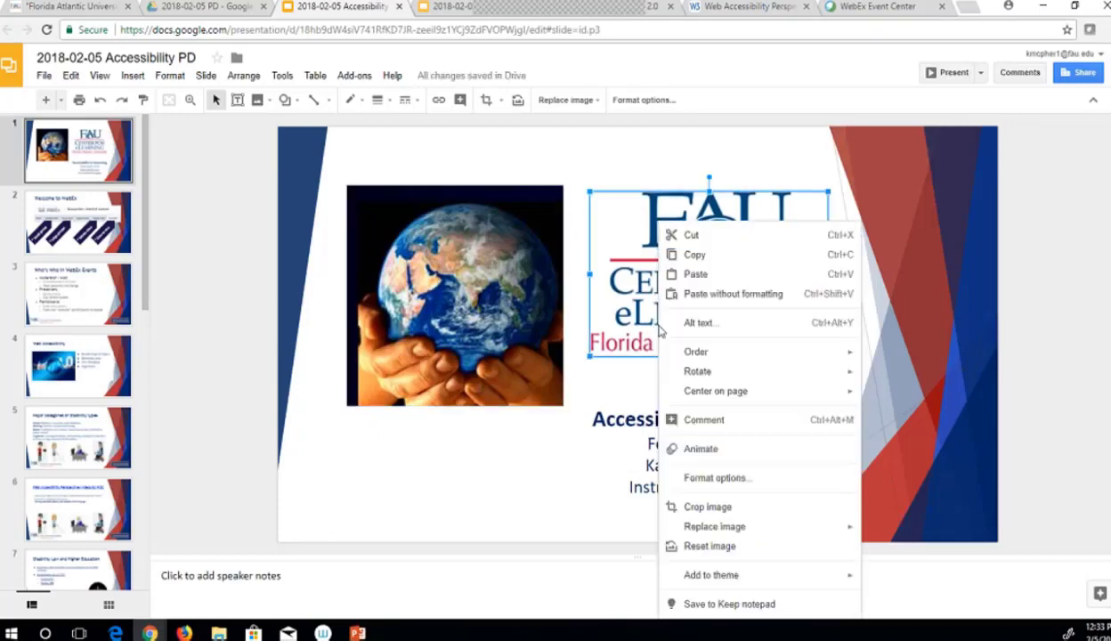
click(693, 327)
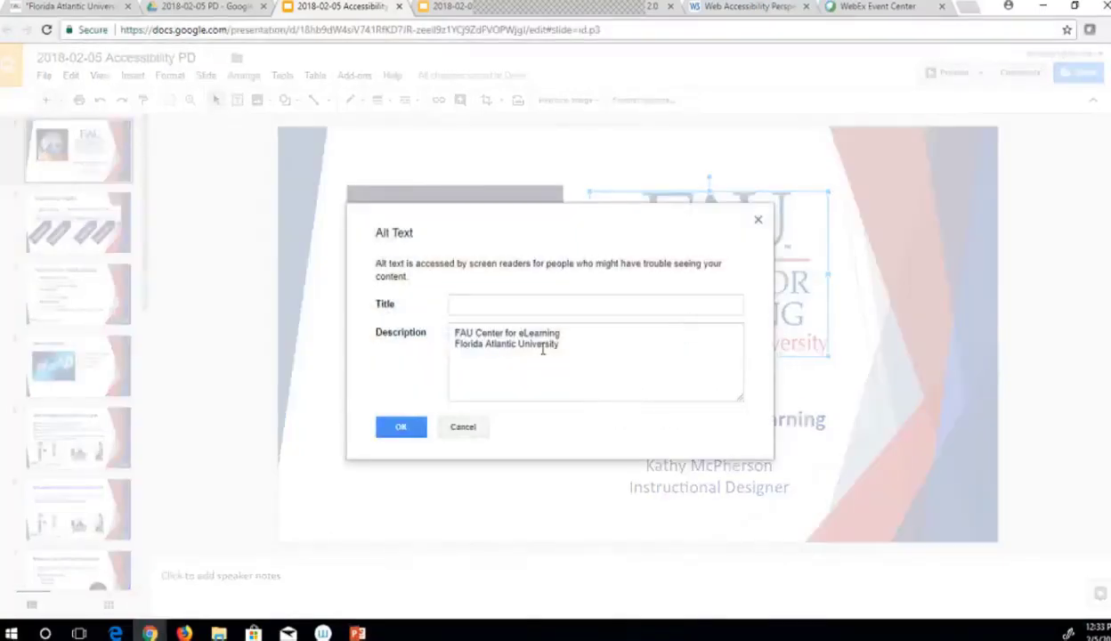
drag(566, 342, 456, 333)
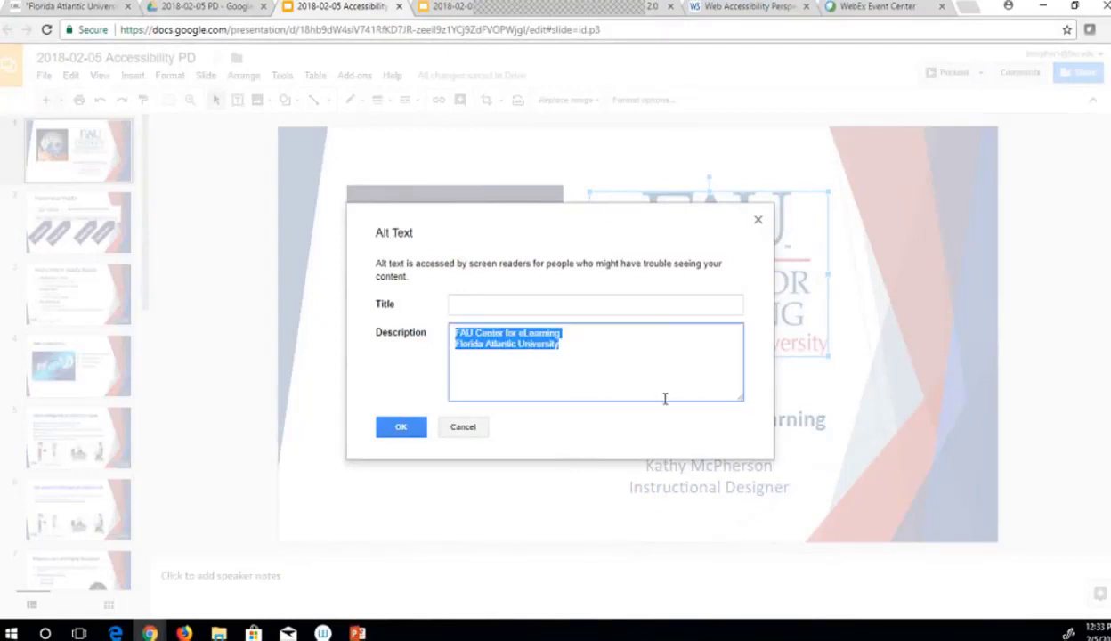
click(559, 306)
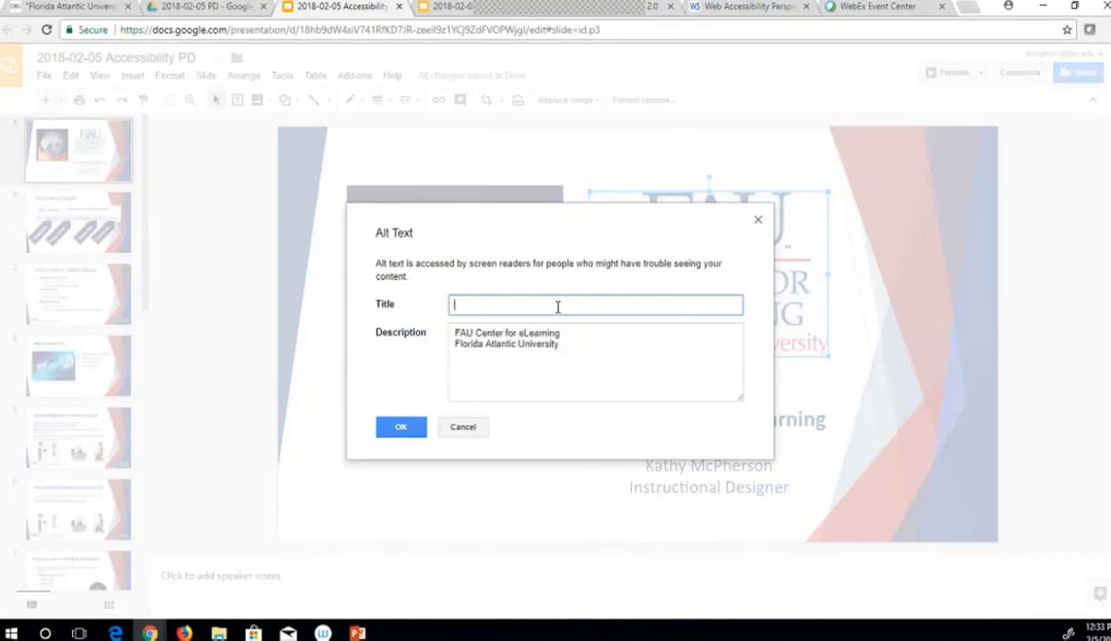
key(ctrl+v)
click(404, 426)
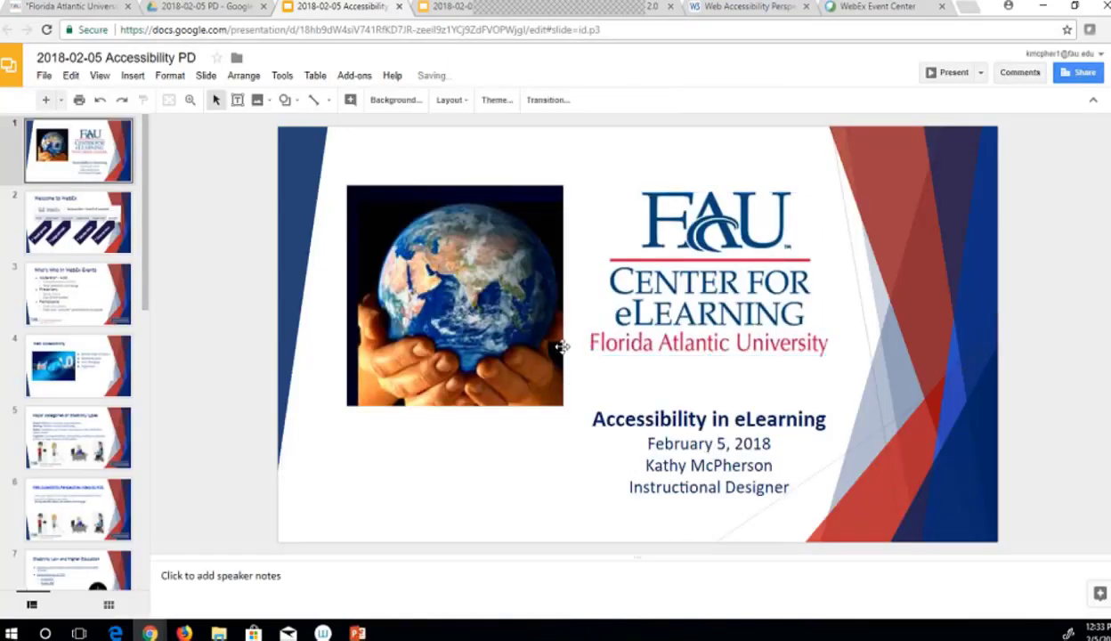
Switch to Canvas, open the Google Apps: Level One demo course and start editing its home page.
click(440, 11)
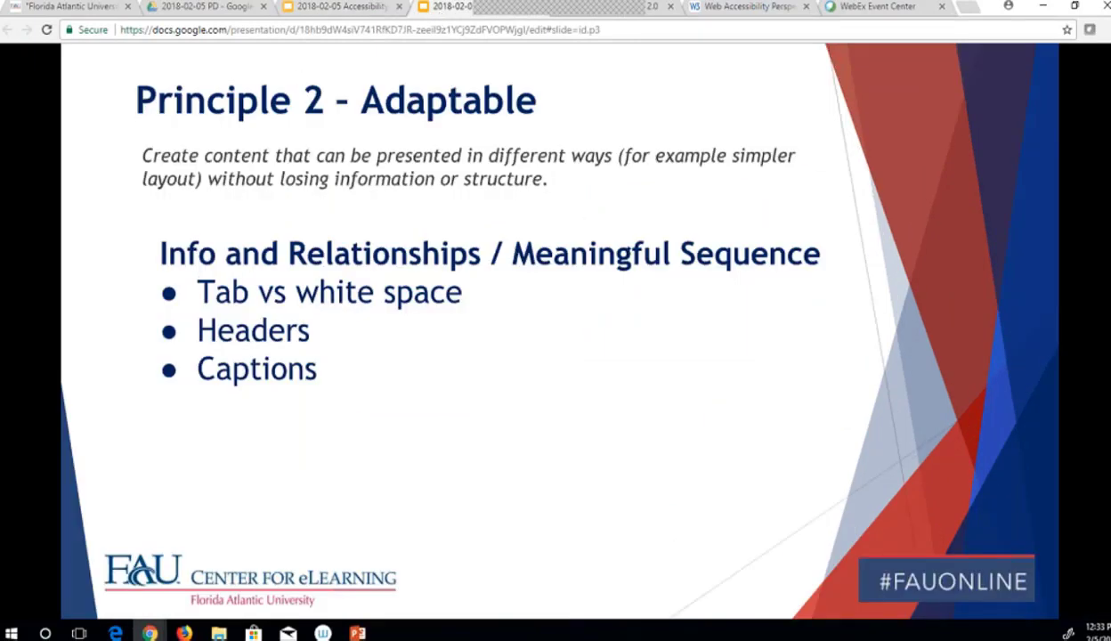
key(Left)
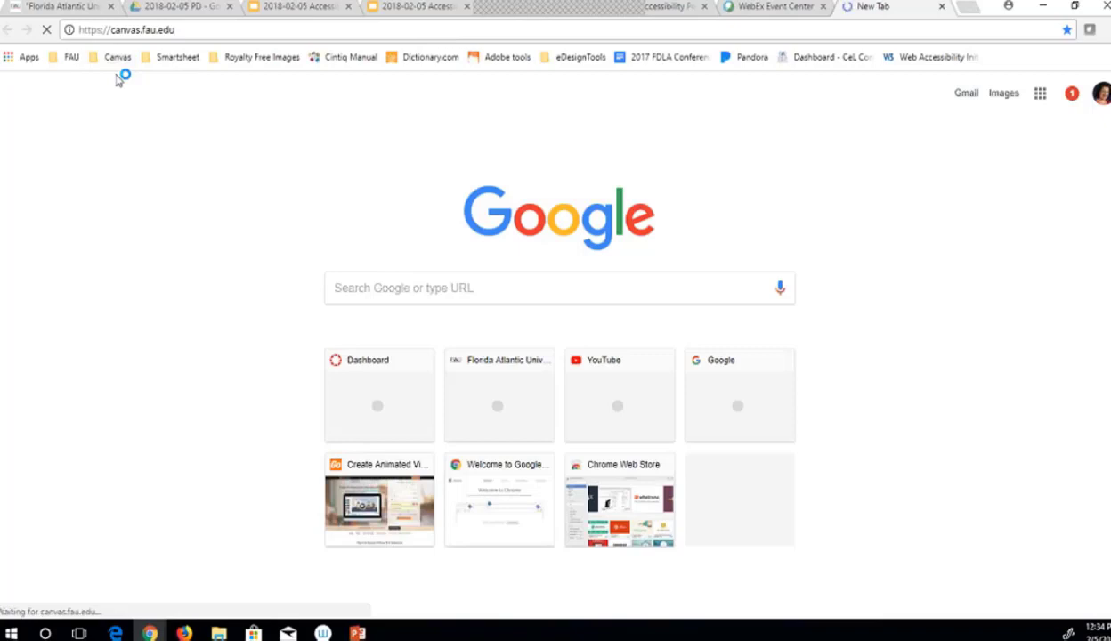
click(163, 237)
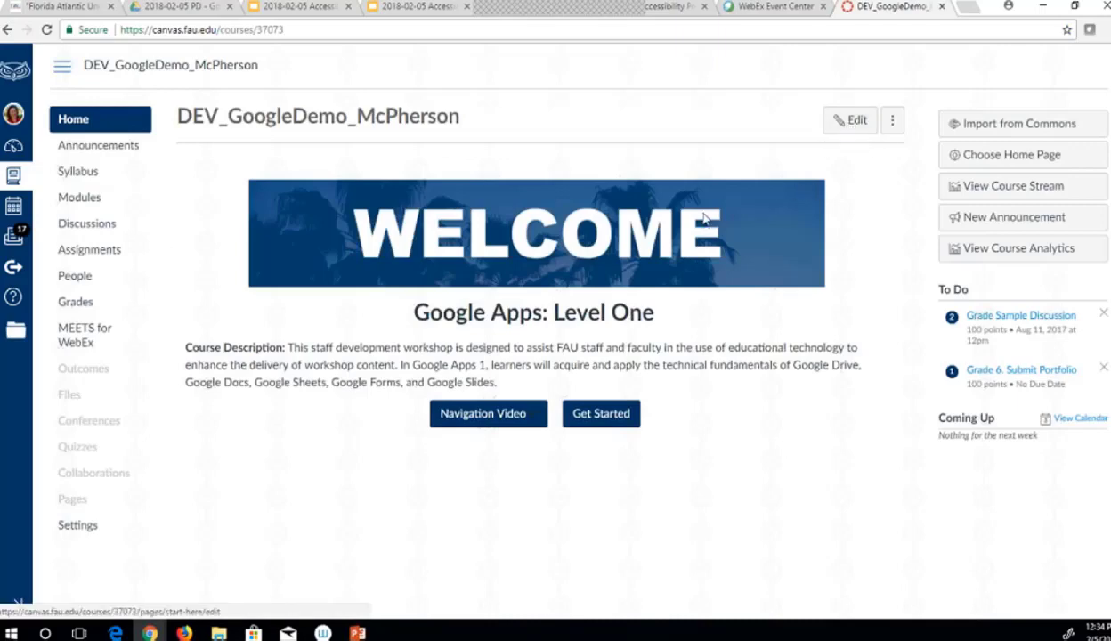
click(844, 122)
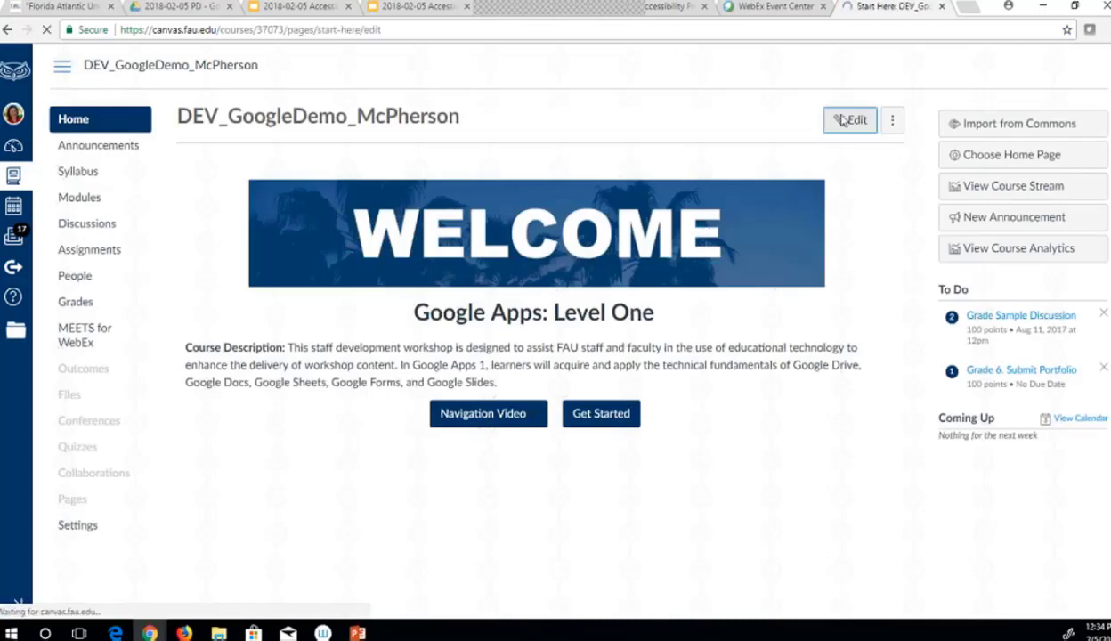
Replace the WELCOME banner image's alt text with "Welcome Banner" and update the image.
click(638, 255)
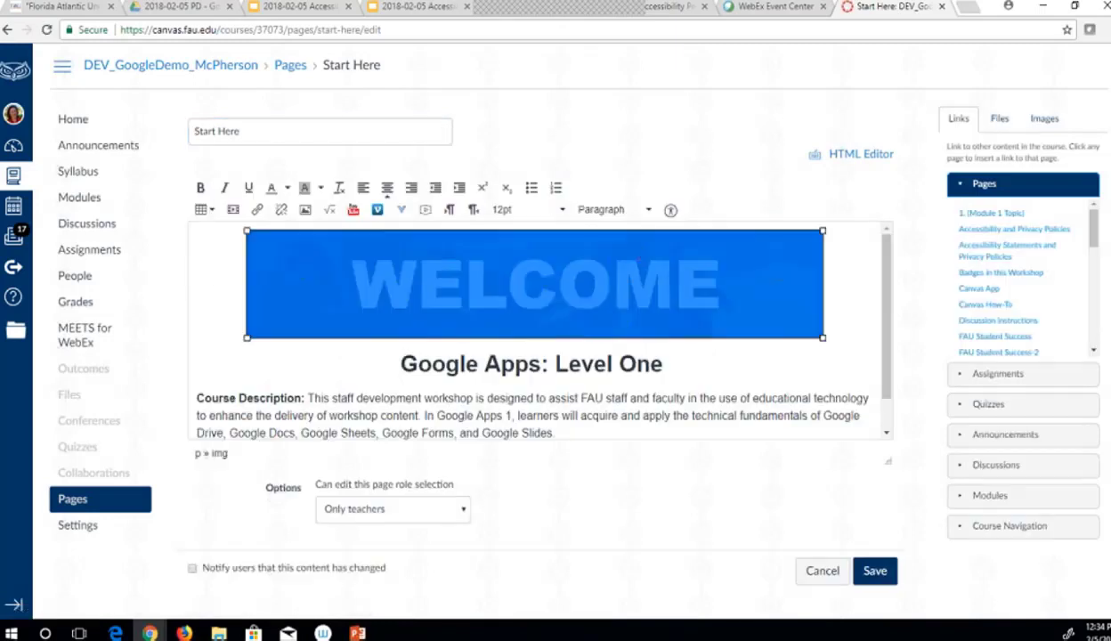
click(305, 210)
click(514, 320)
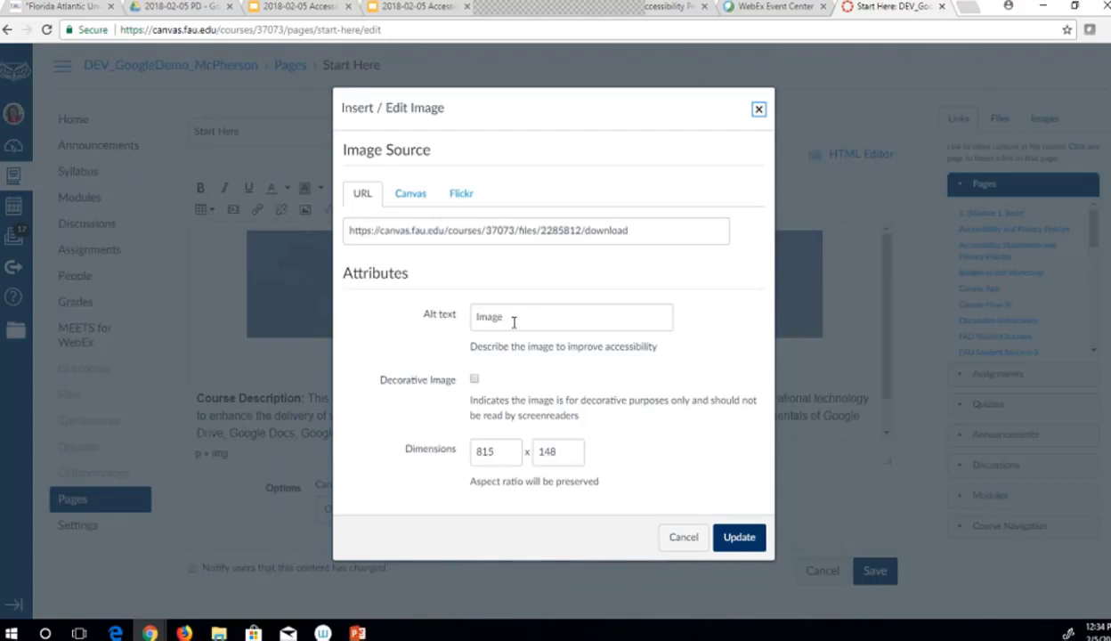
drag(514, 321, 462, 318)
text(Weld)
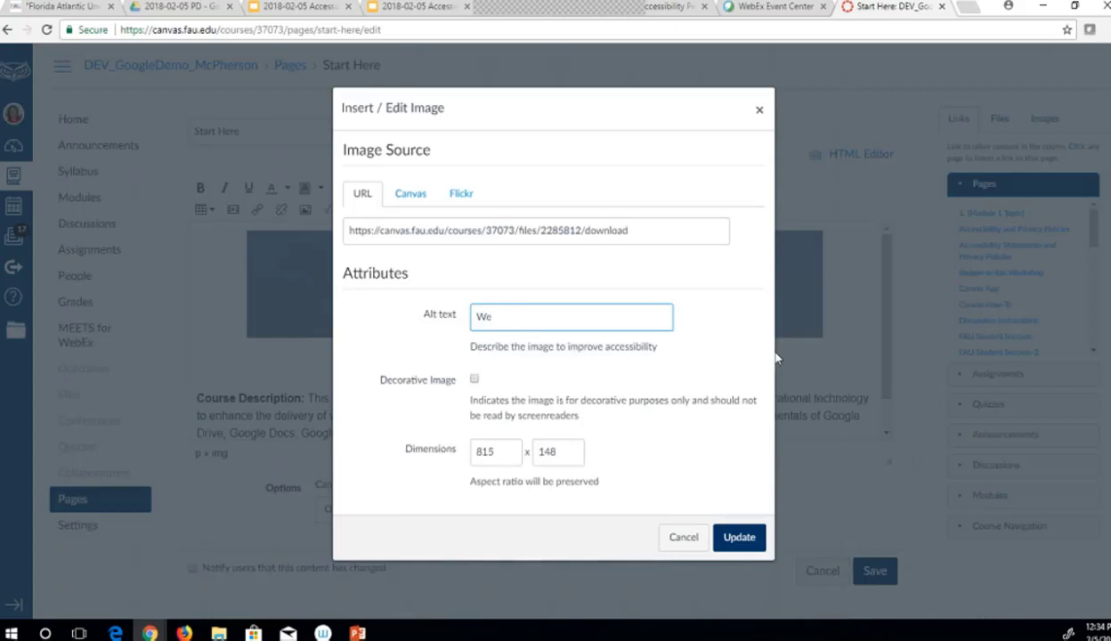
text(ome)
text(Banner)
click(739, 538)
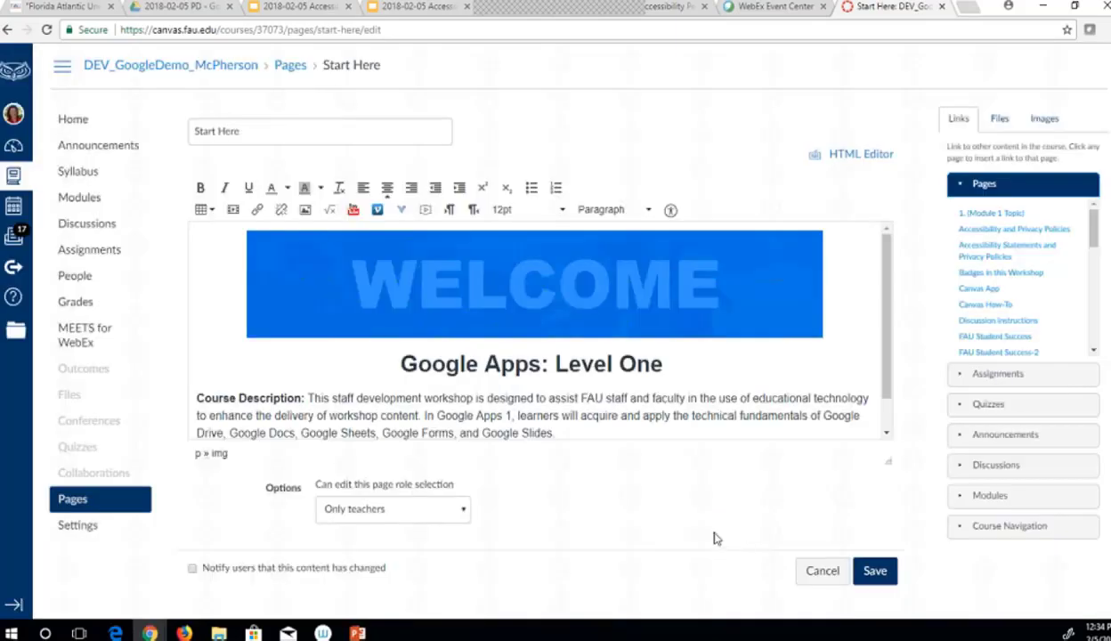
click(844, 270)
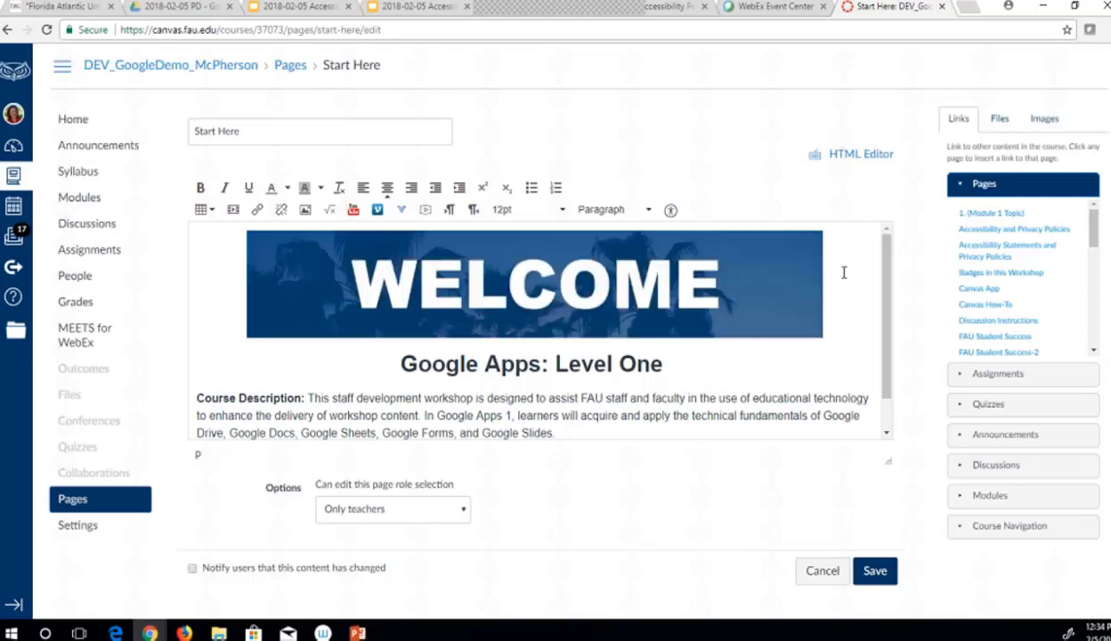
Run the accessibility checker on the Start Here page, close it and save the page.
click(671, 214)
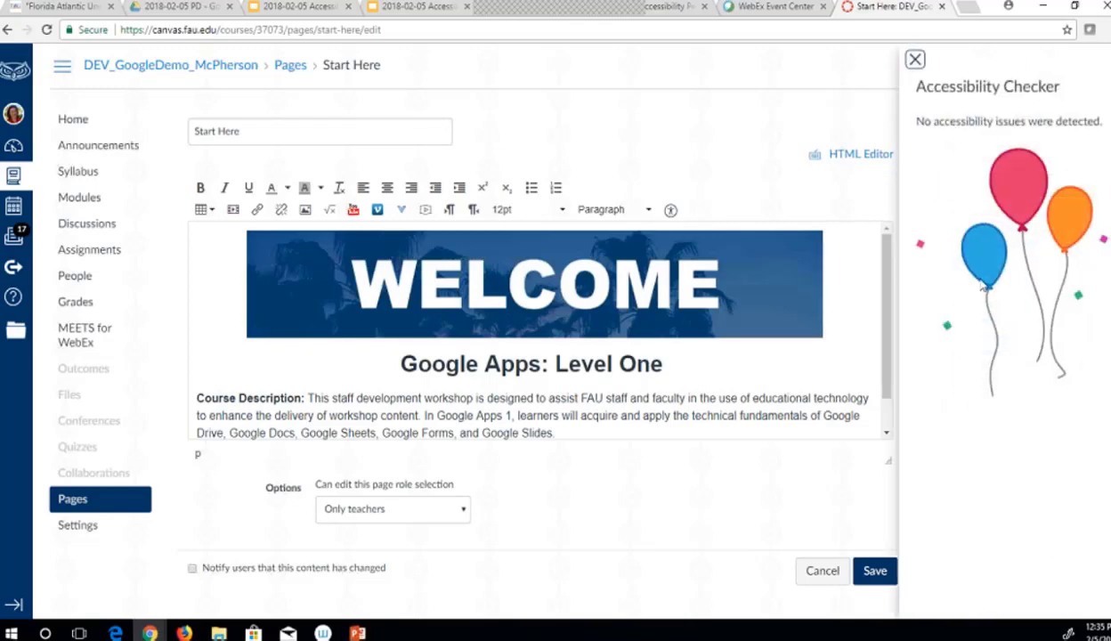
click(915, 58)
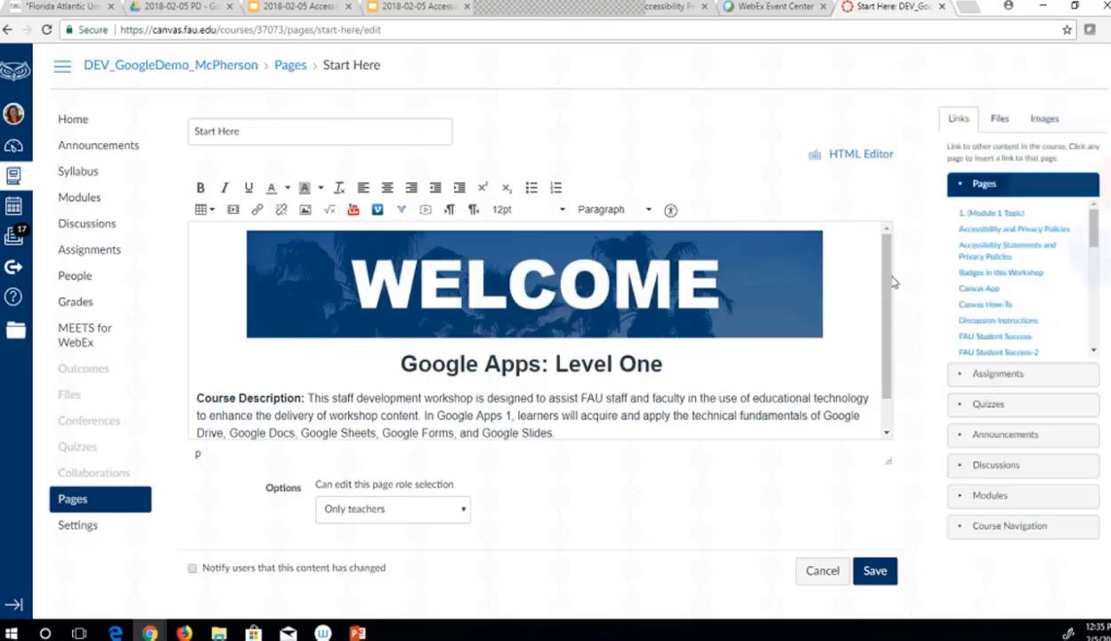
click(880, 574)
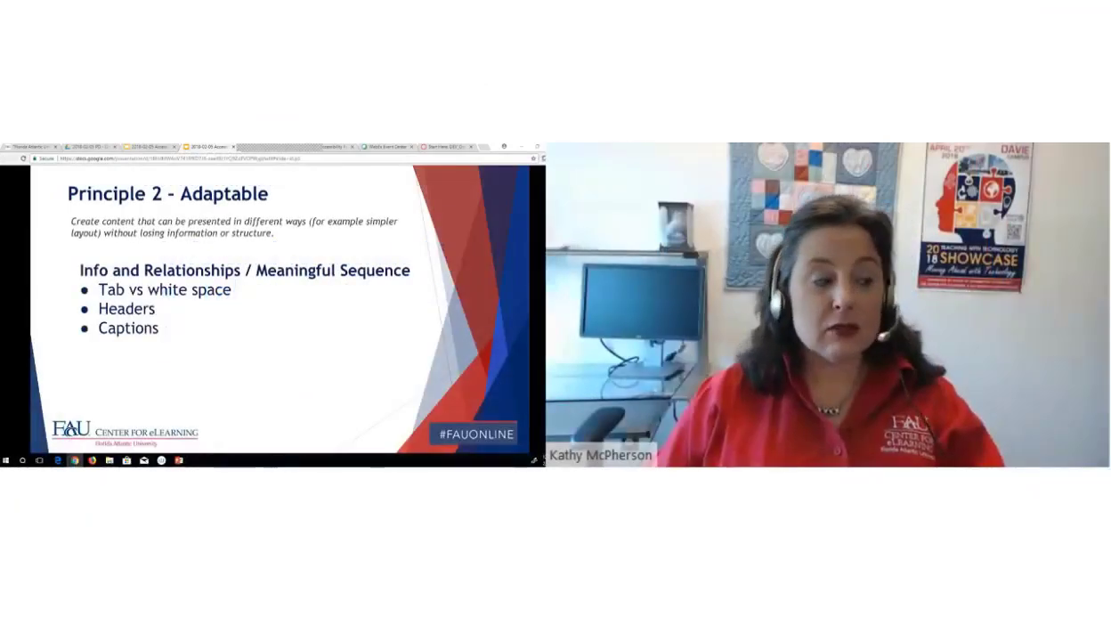
Advance the slide presentation past the Principle 2 – Adaptable slide.
key(Right)
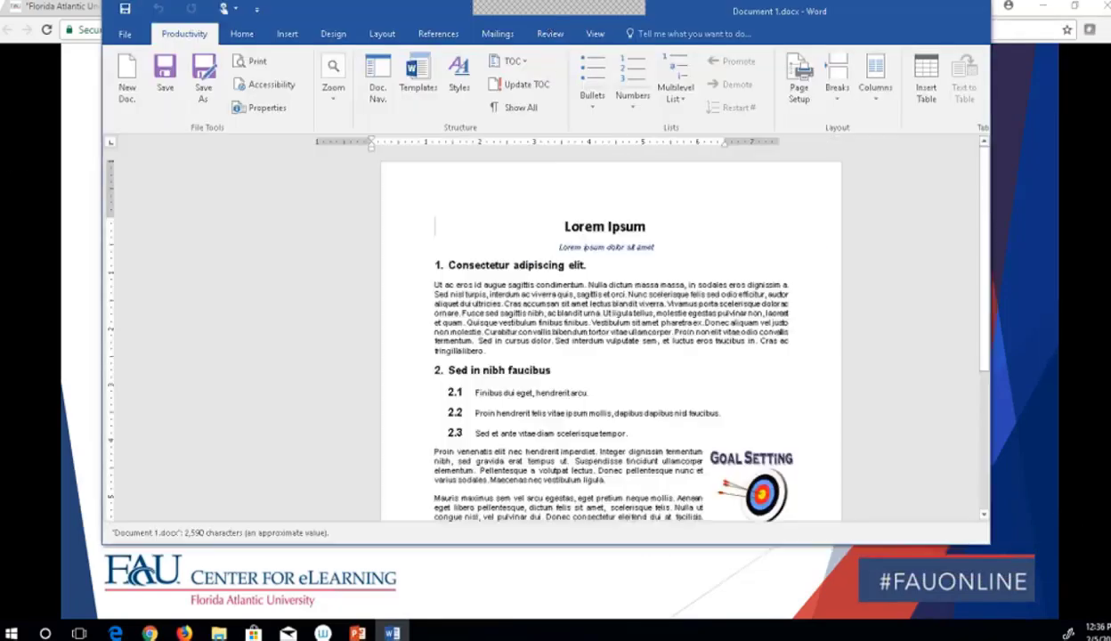
Maximize the Document 1.docx window in Word, zoom the page to 90% and run the accessibility checker.
double_click(931, 14)
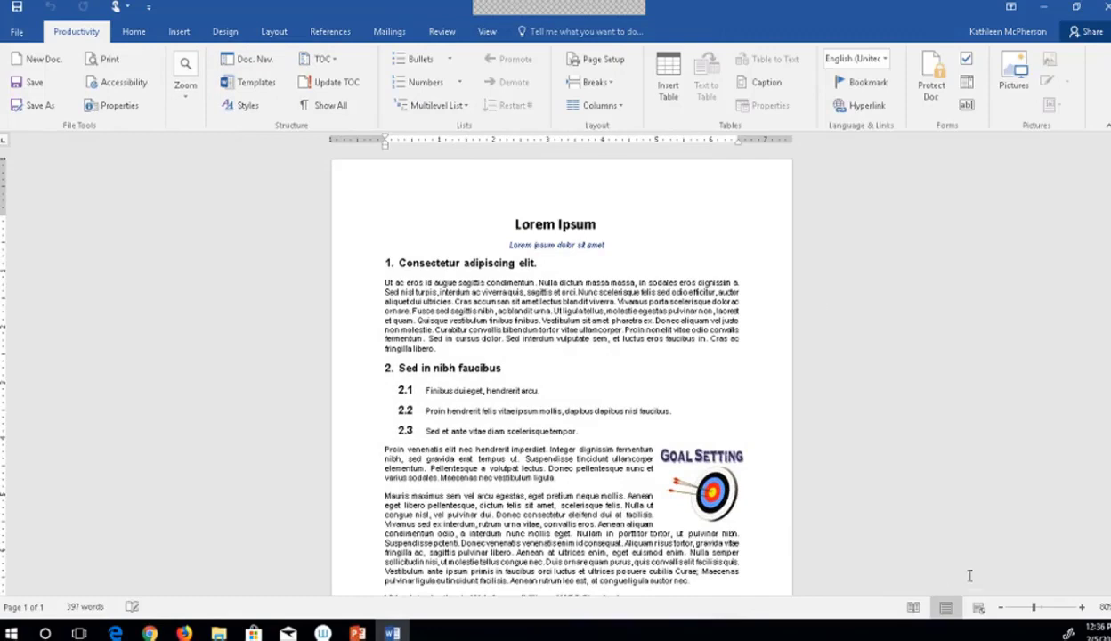
click(1082, 607)
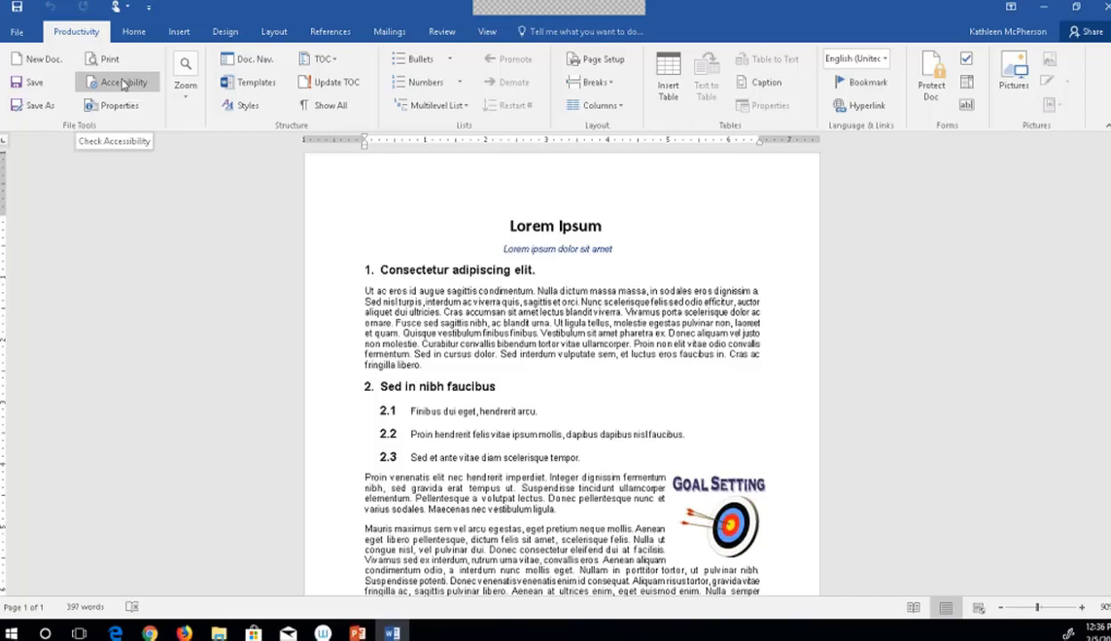
click(122, 83)
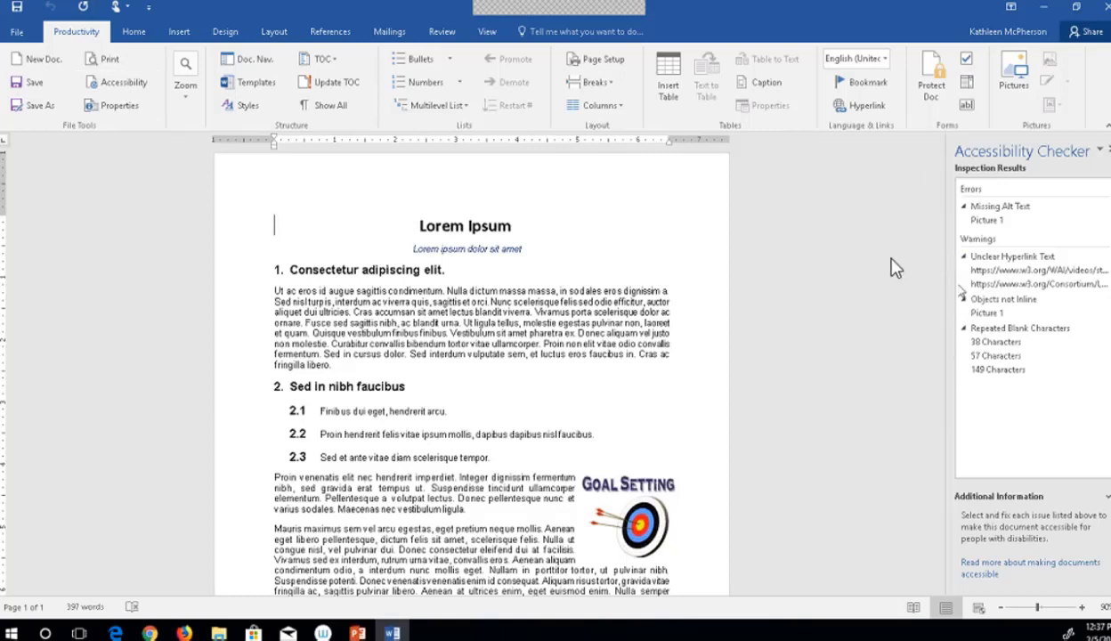
Select the Goal Setting picture flagged under Missing Alt Text and open its alt text settings.
click(1020, 214)
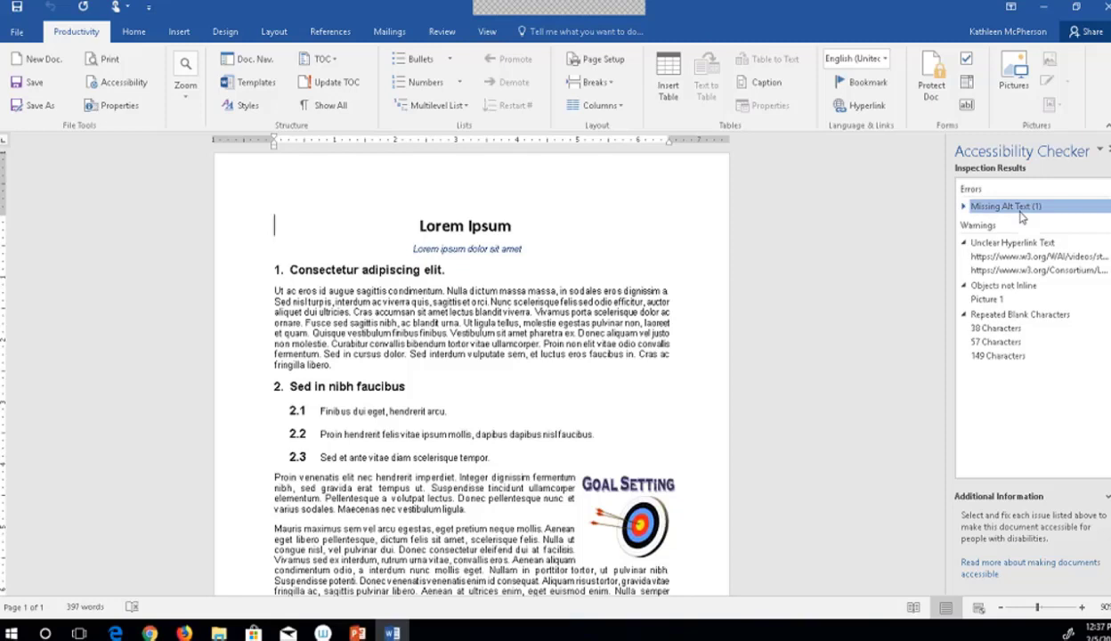
click(988, 220)
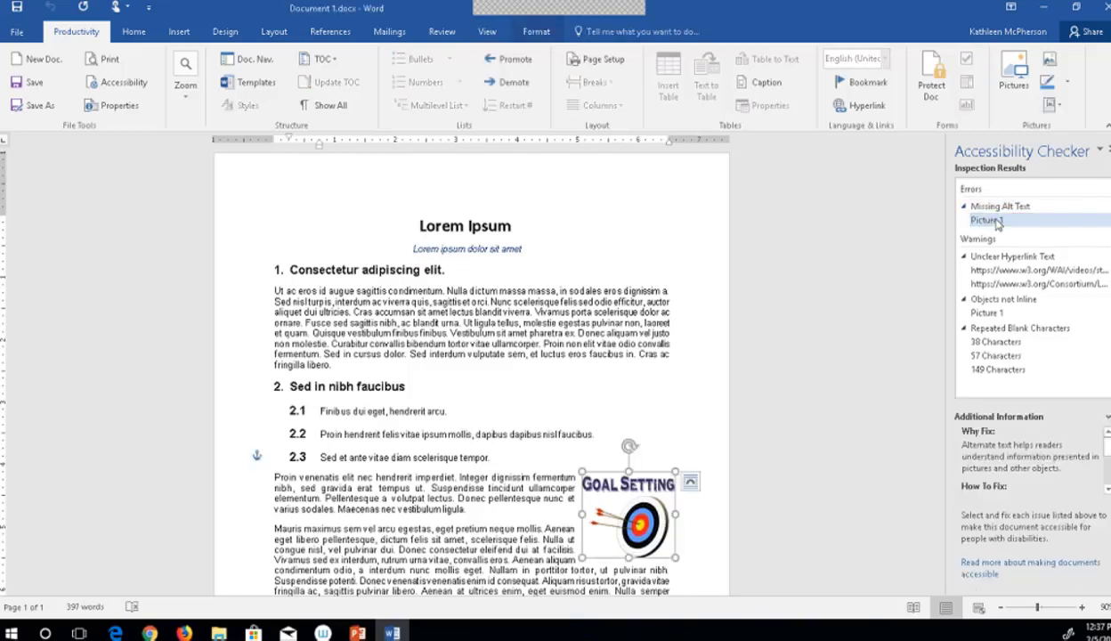
scroll(624, 445, down, 3)
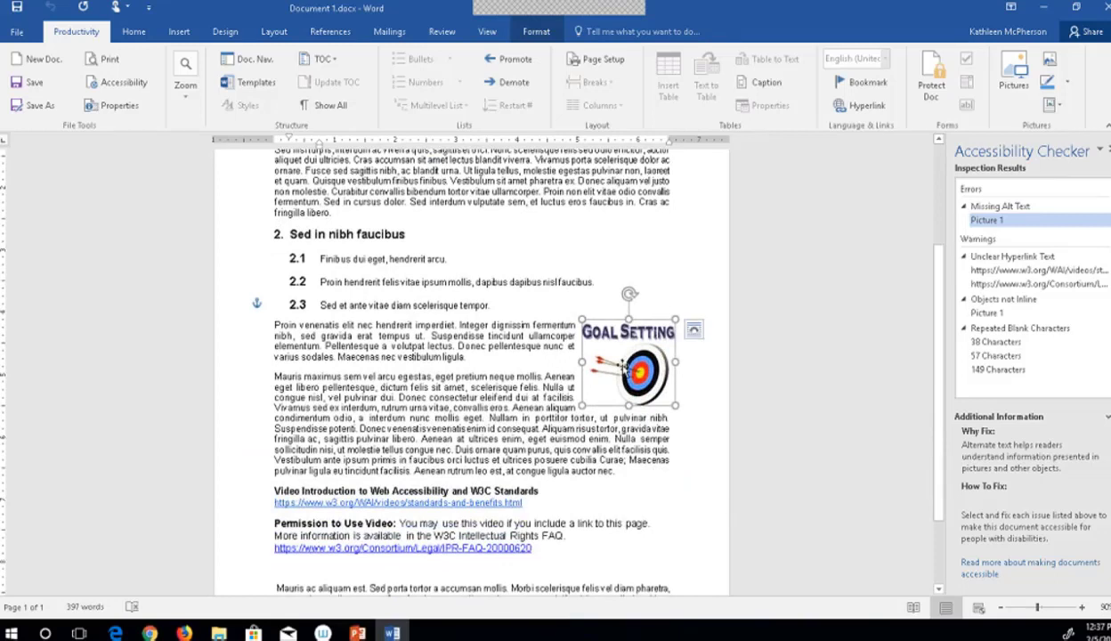
right_click(624, 365)
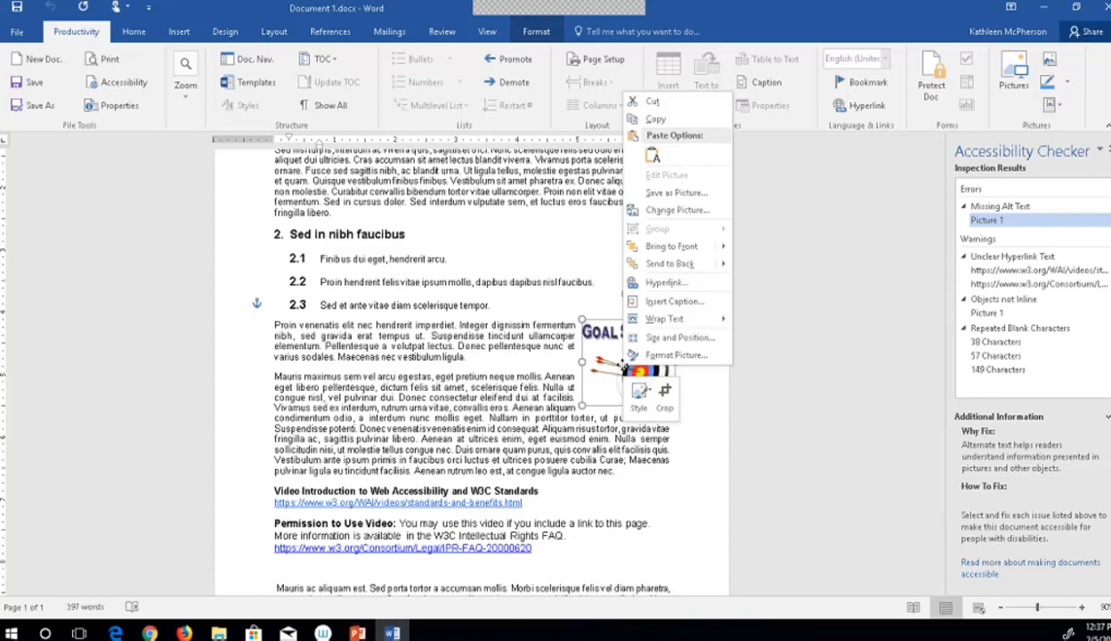
click(663, 354)
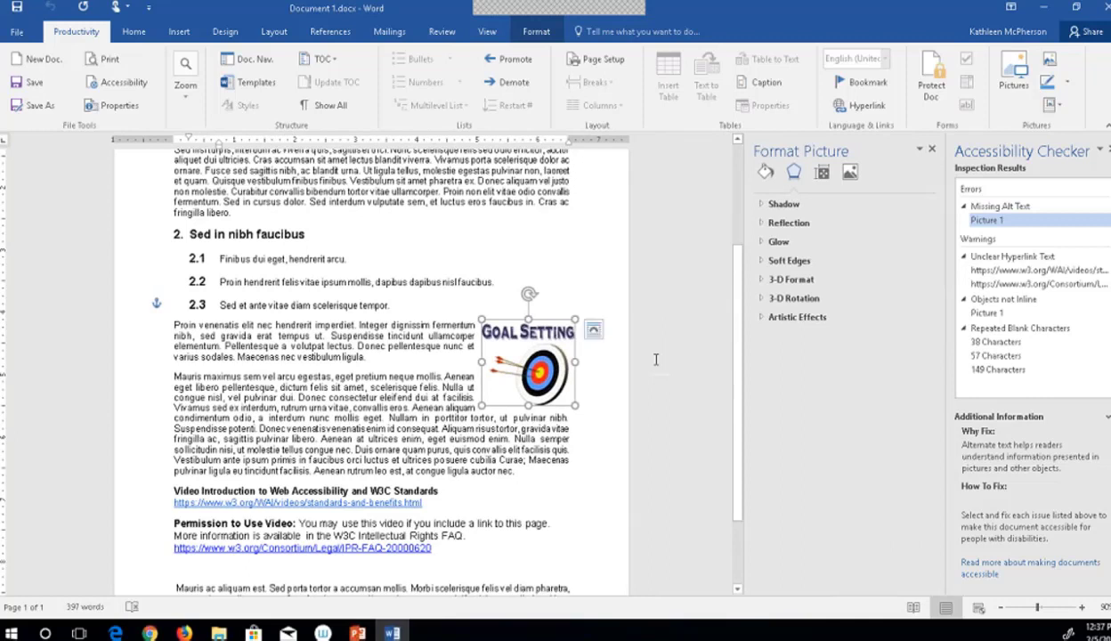
click(822, 174)
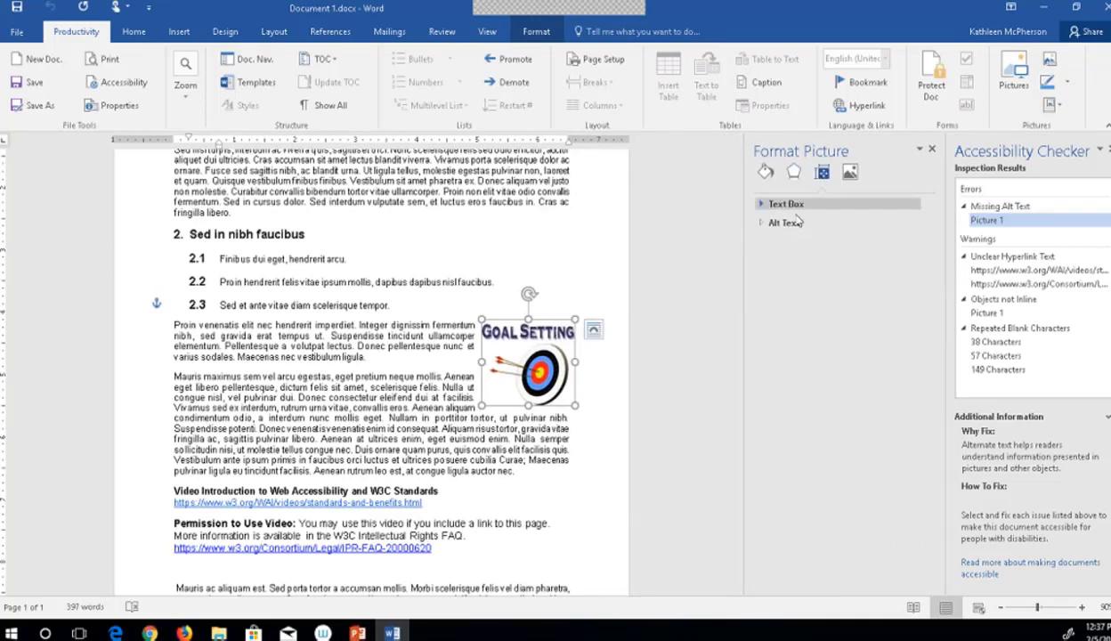
click(784, 223)
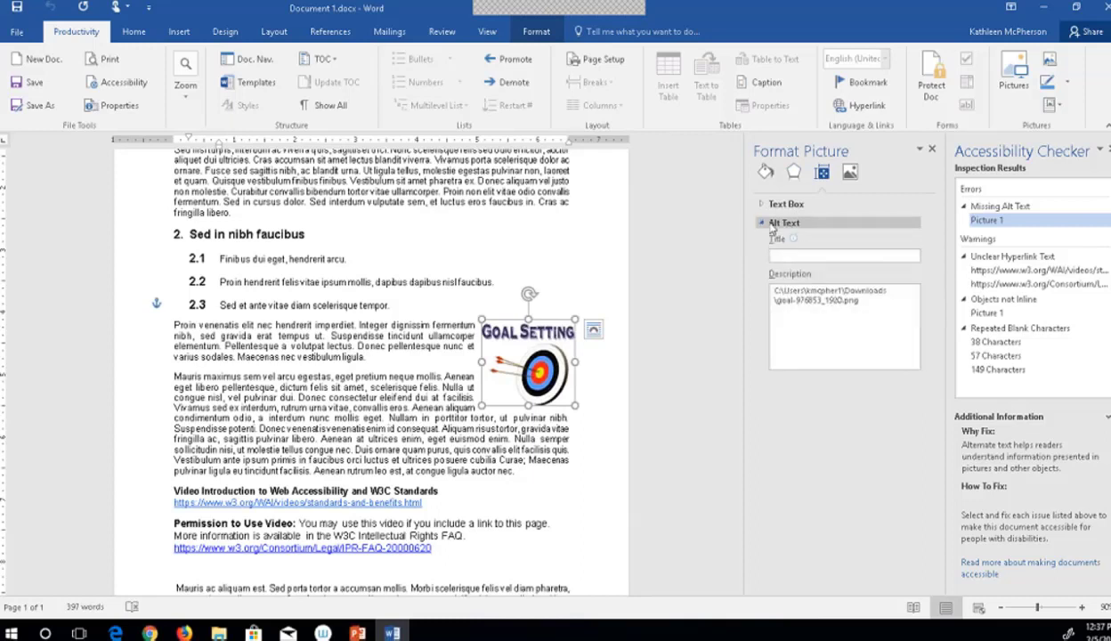
Replace the picture's alt text description with "Goal setting" and, on a second line, "Target with arrows".
click(867, 304)
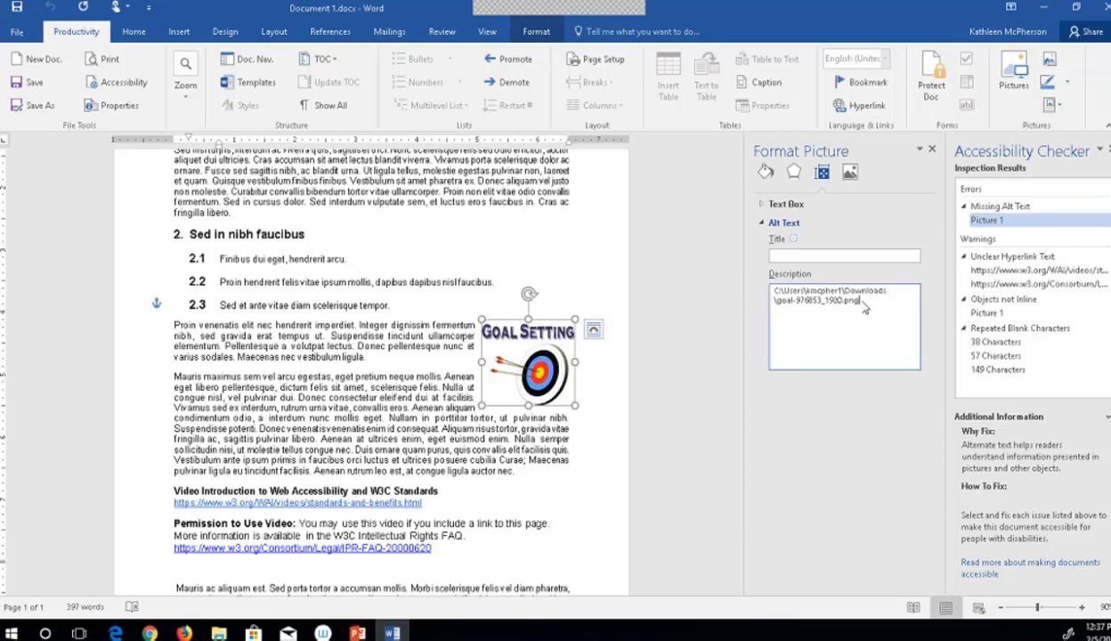
drag(863, 308, 750, 290)
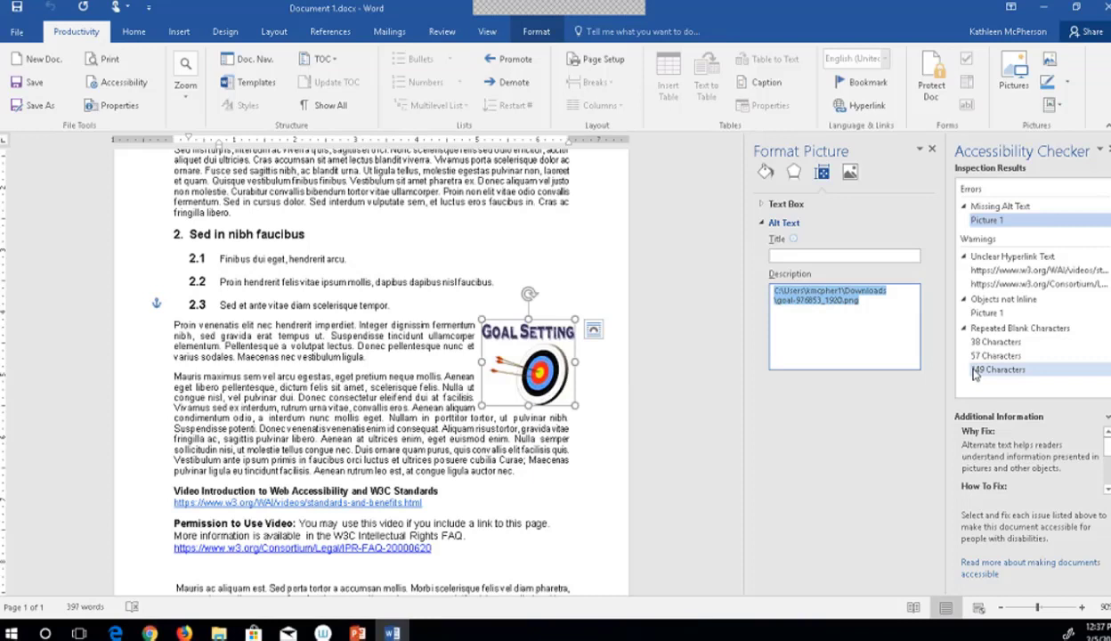
text(Goal)
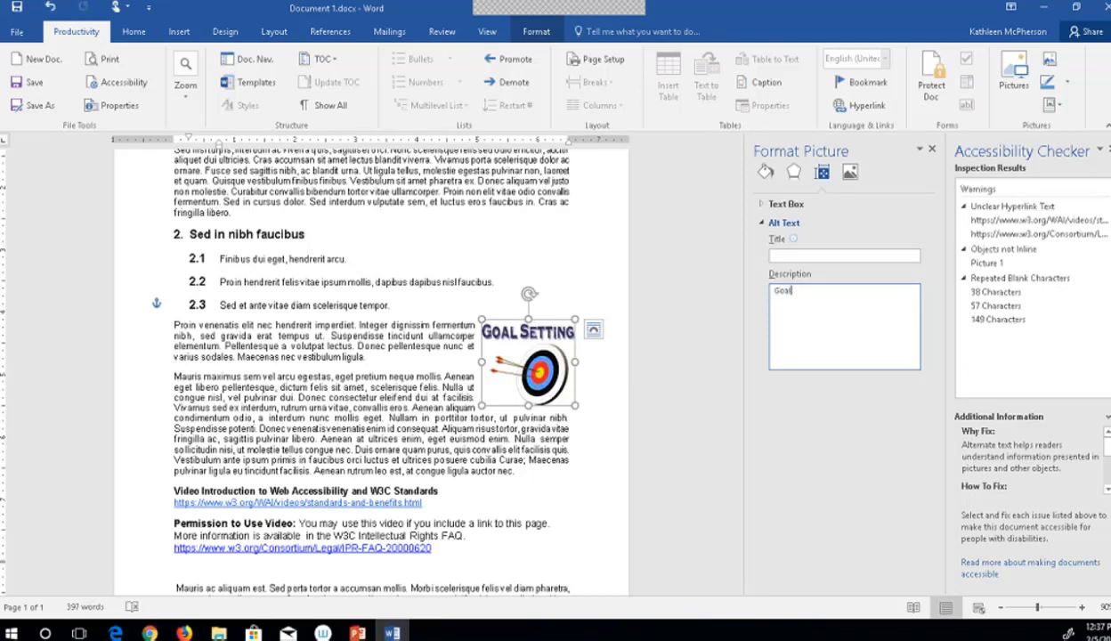
text( setting)
key(Return)
text(Target with arrows)
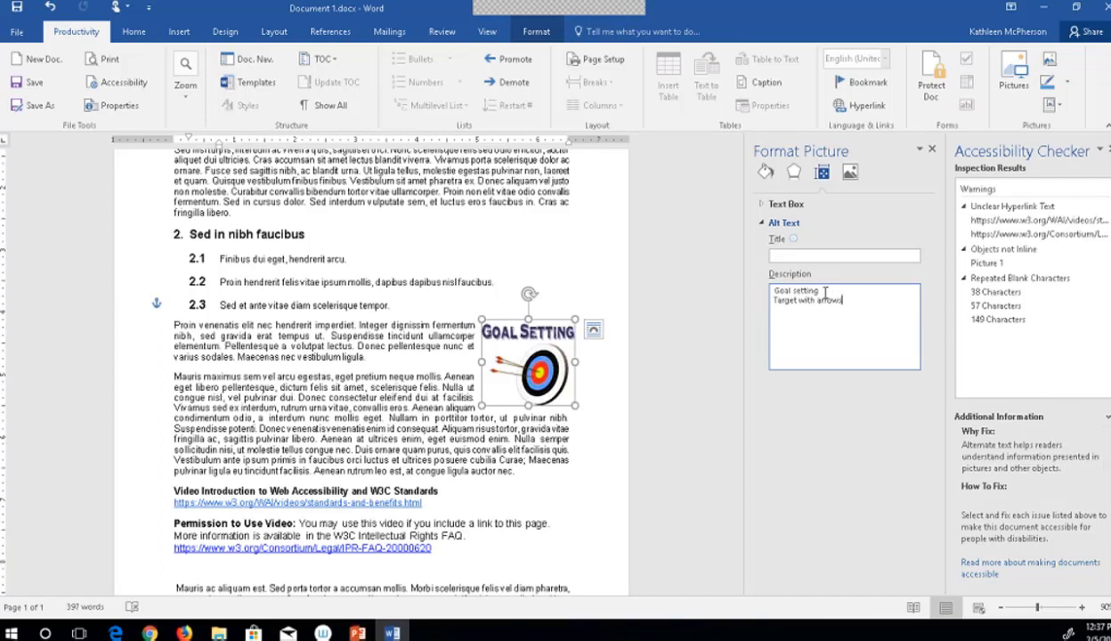
Copy "Goal setting" from the description into the alt text title, then close the picture formatting settings and deselect the picture.
drag(818, 290, 733, 285)
key(ctrl+c)
click(824, 257)
key(ctrl+v)
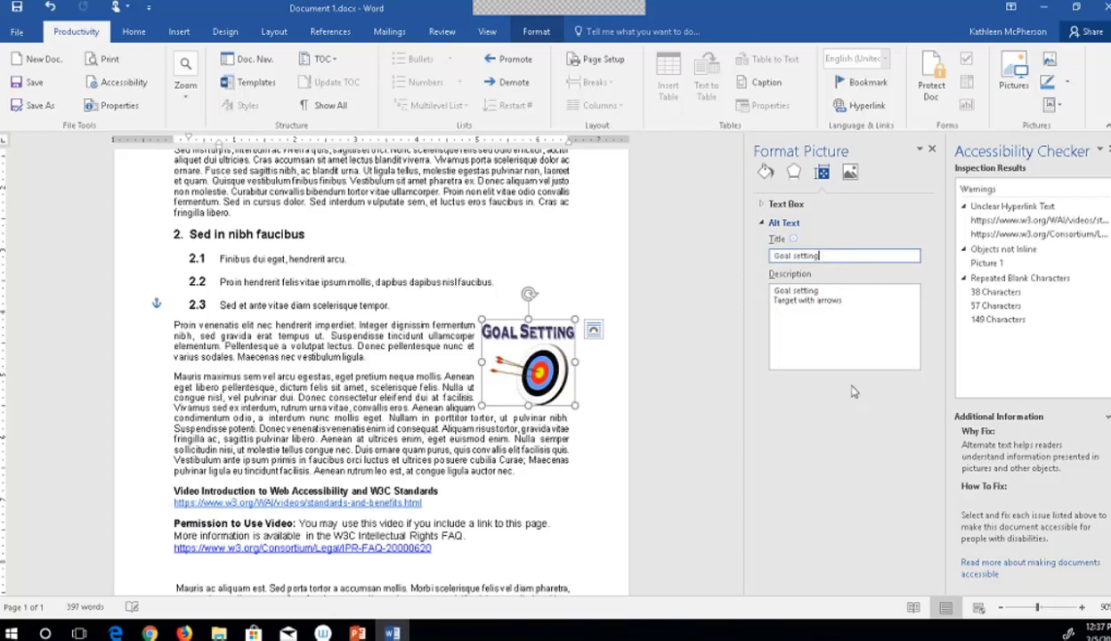
click(933, 148)
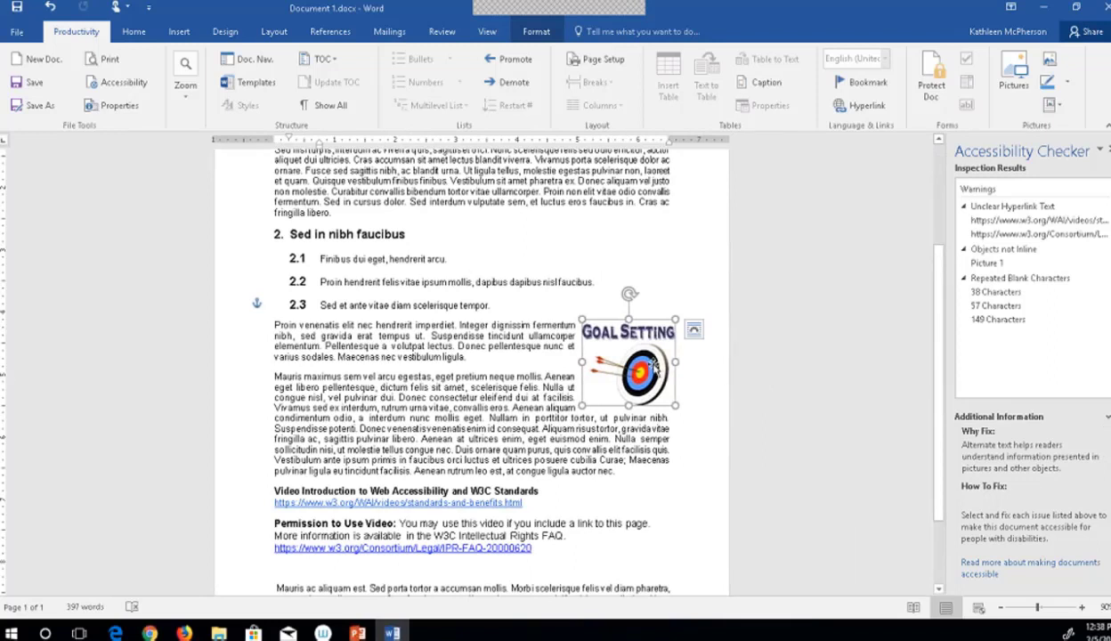
click(672, 460)
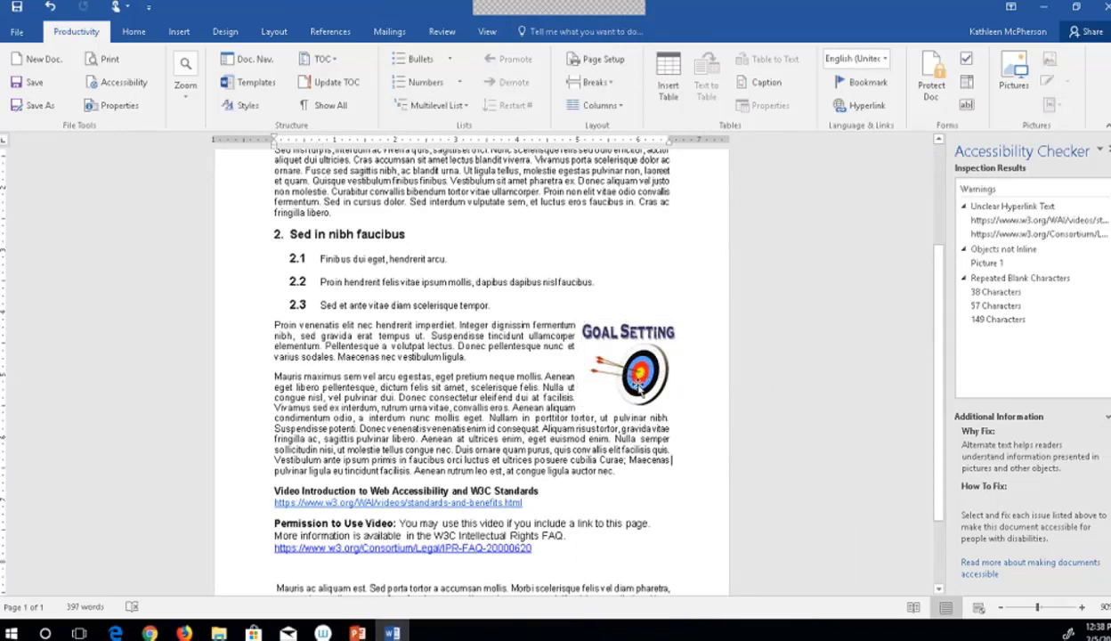
Locate the first unclear hyperlink, copy its standards-and-benefits.html address and remove that line below the Video Introduction heading.
double_click(996, 210)
double_click(998, 210)
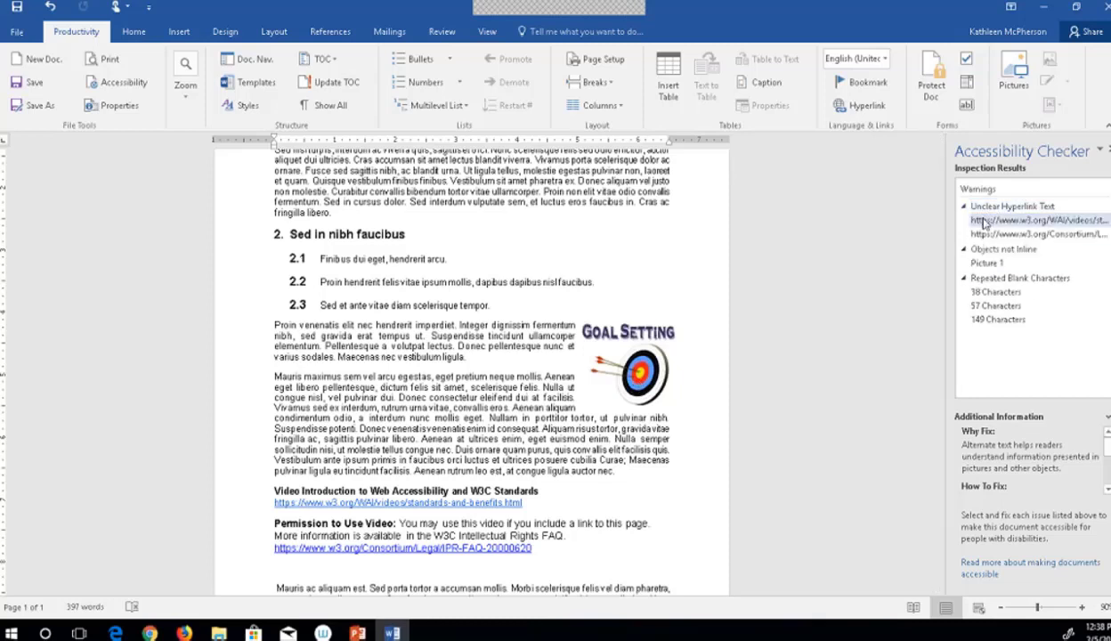
click(997, 220)
scroll(695, 478, down, 2)
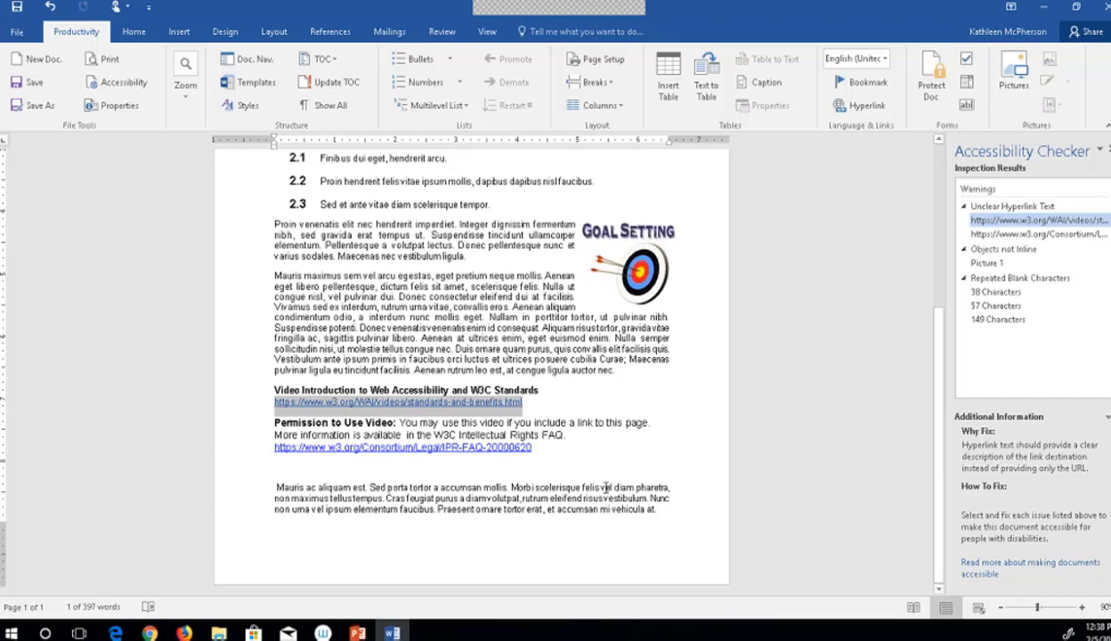
click(529, 405)
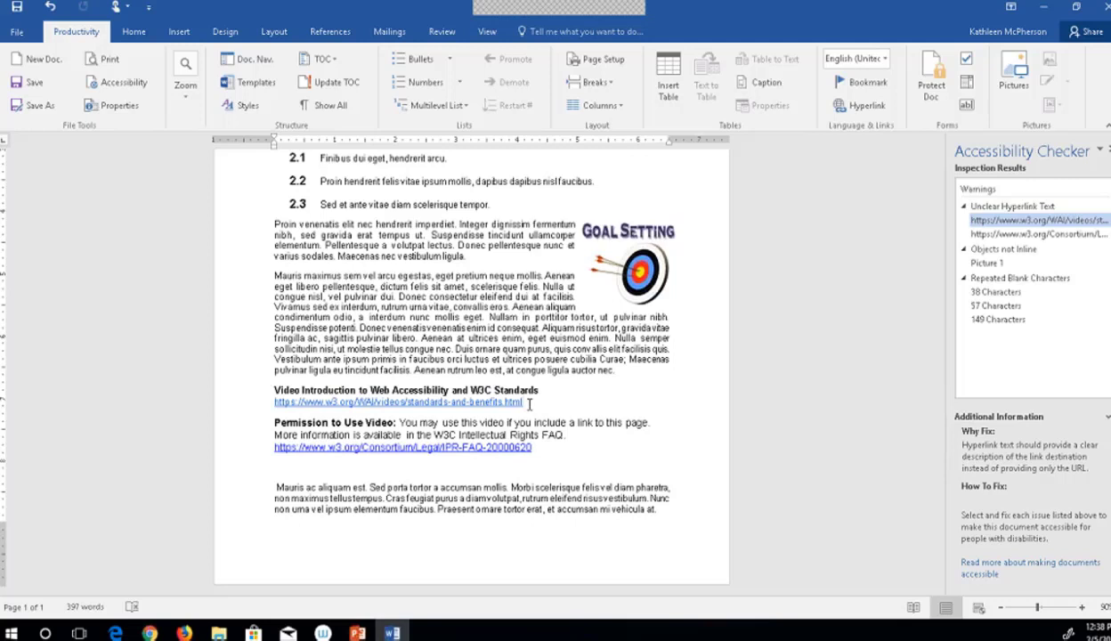
drag(529, 404, 254, 403)
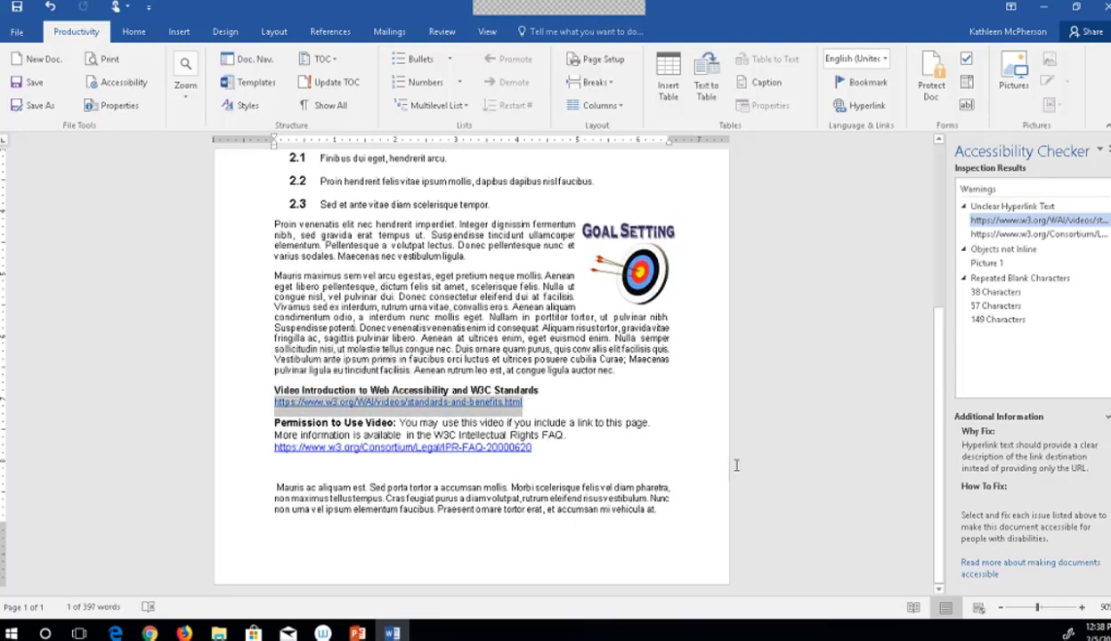
key(BackSpace)
key(BackSpace)
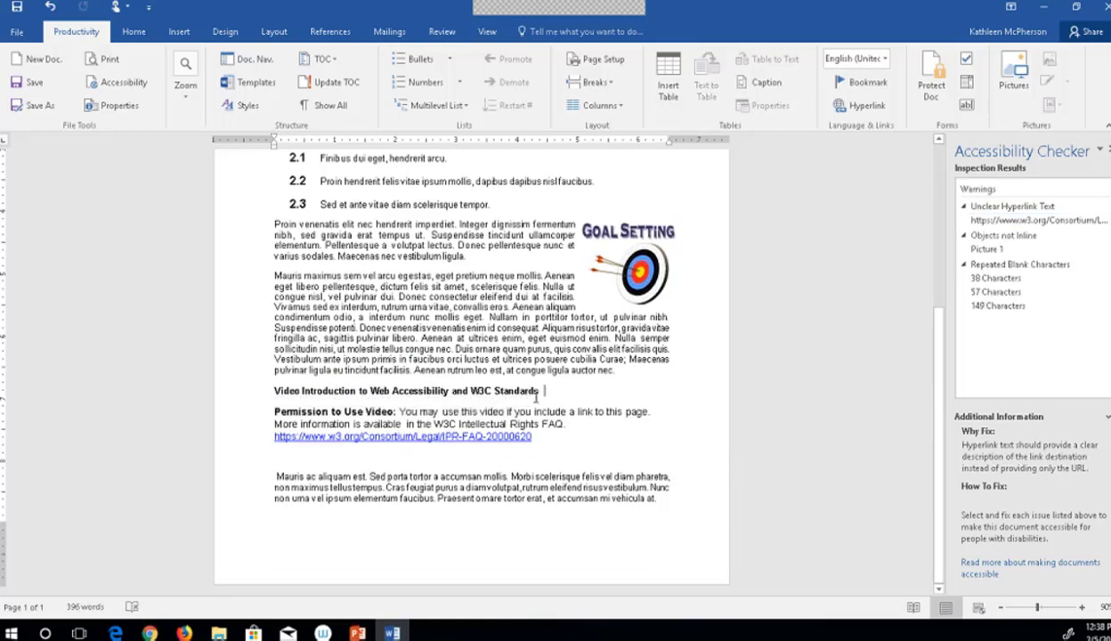
Hyperlink the text "Video Introduction to Web Accessibility and W3C Standards" to the copied video address.
drag(541, 391, 274, 393)
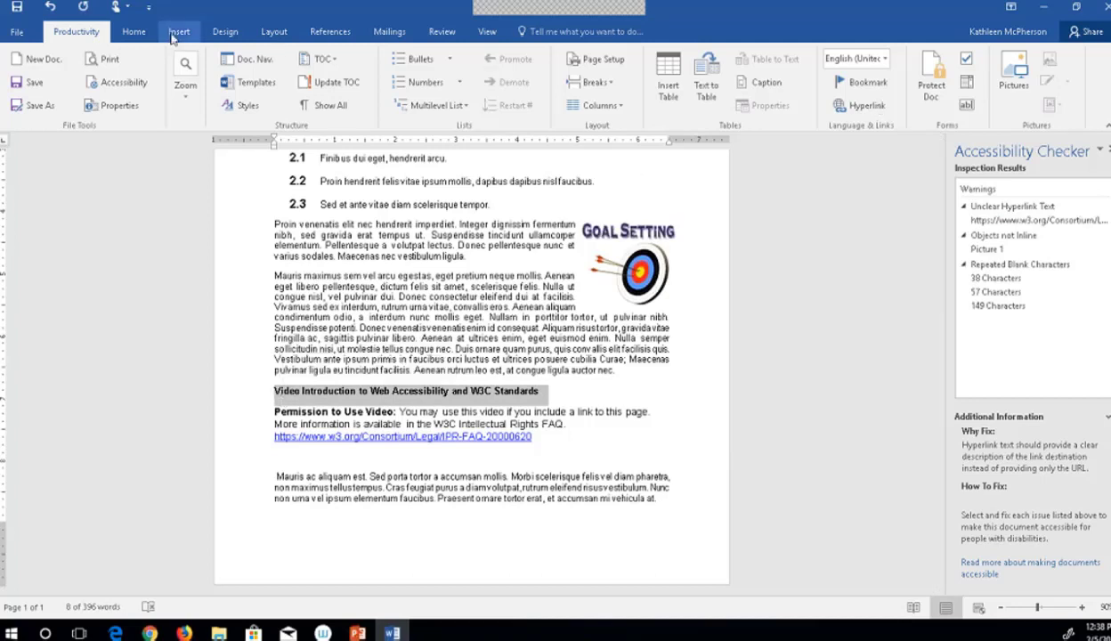
click(134, 32)
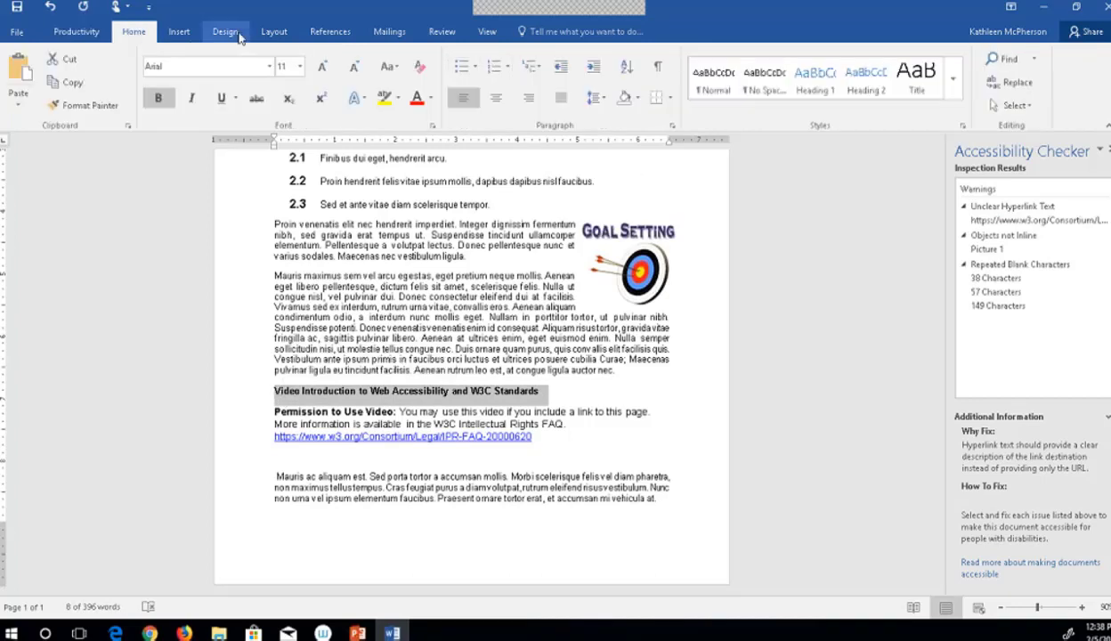
click(179, 31)
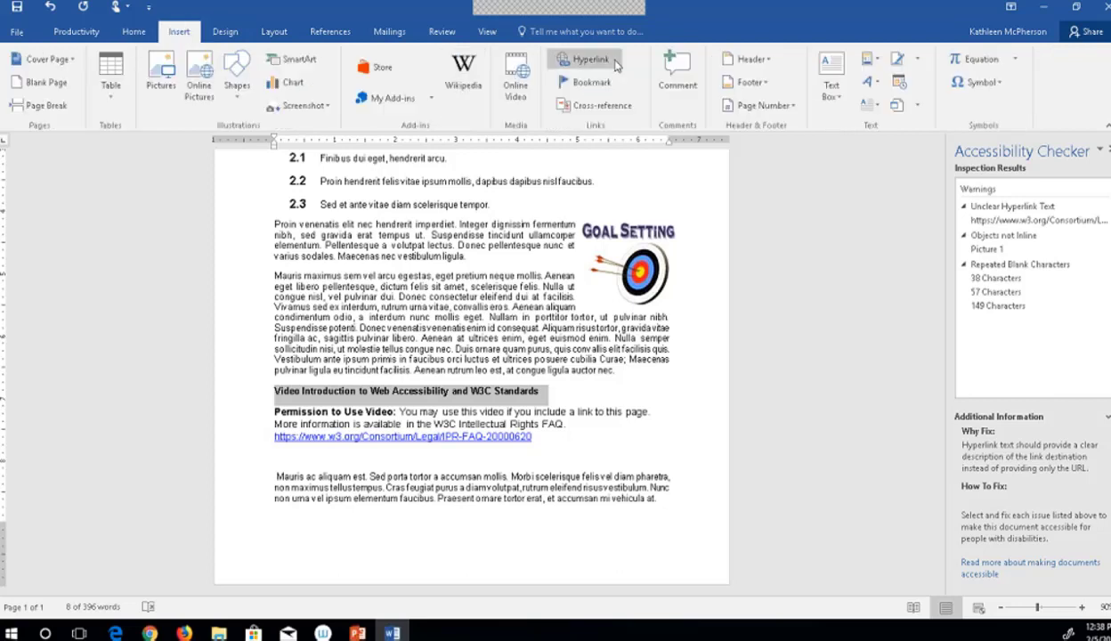
click(587, 61)
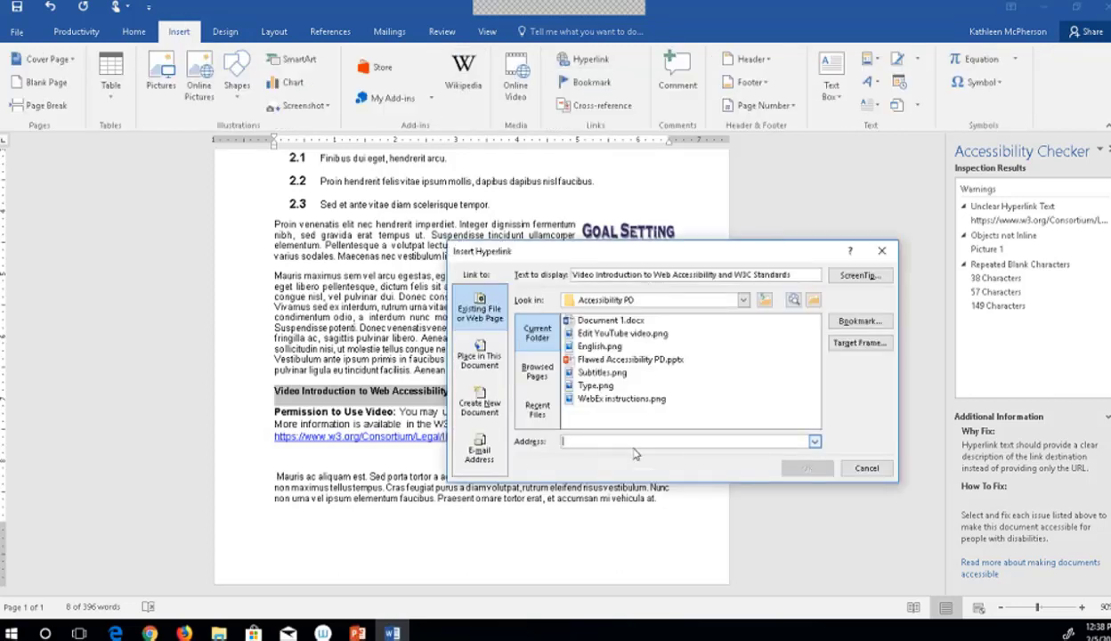
key(ctrl+v)
click(803, 470)
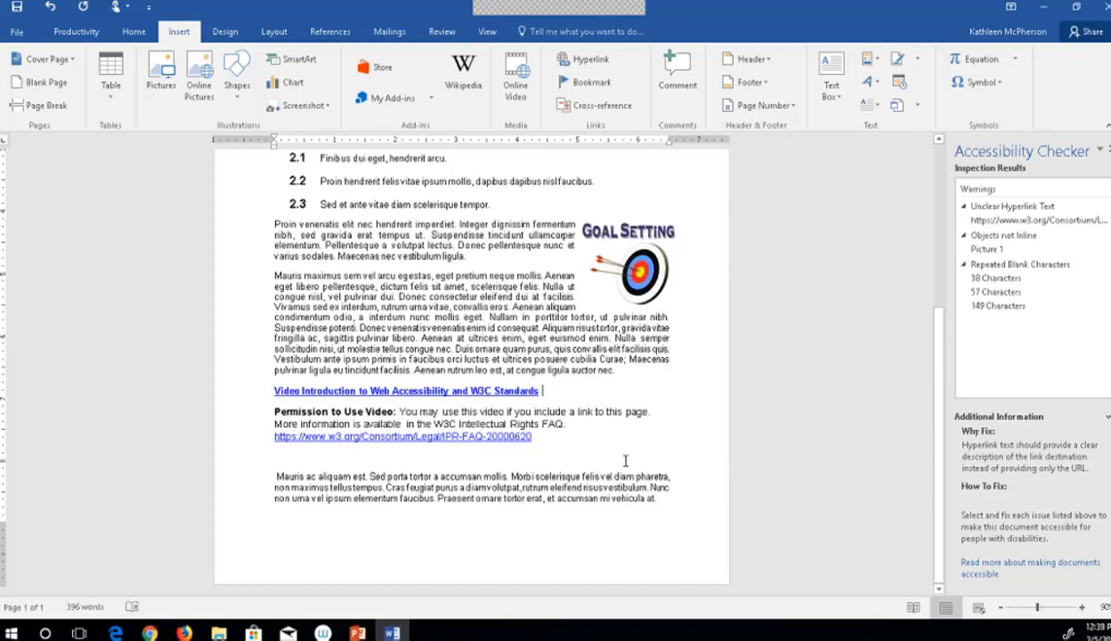
triple_click(539, 440)
key(ctrl+c)
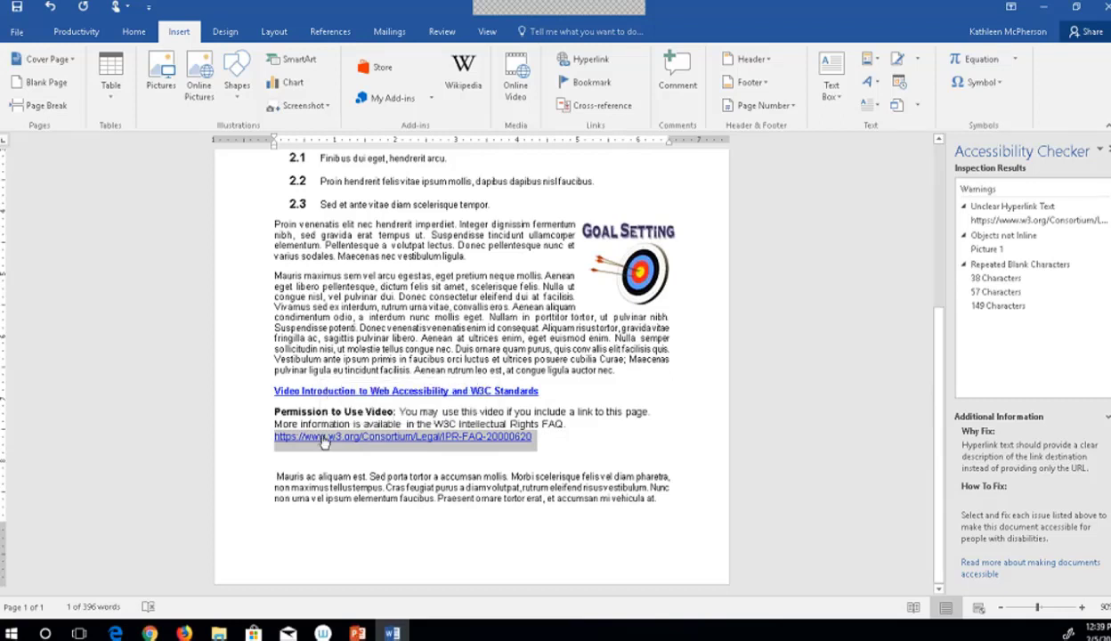
key(Delete)
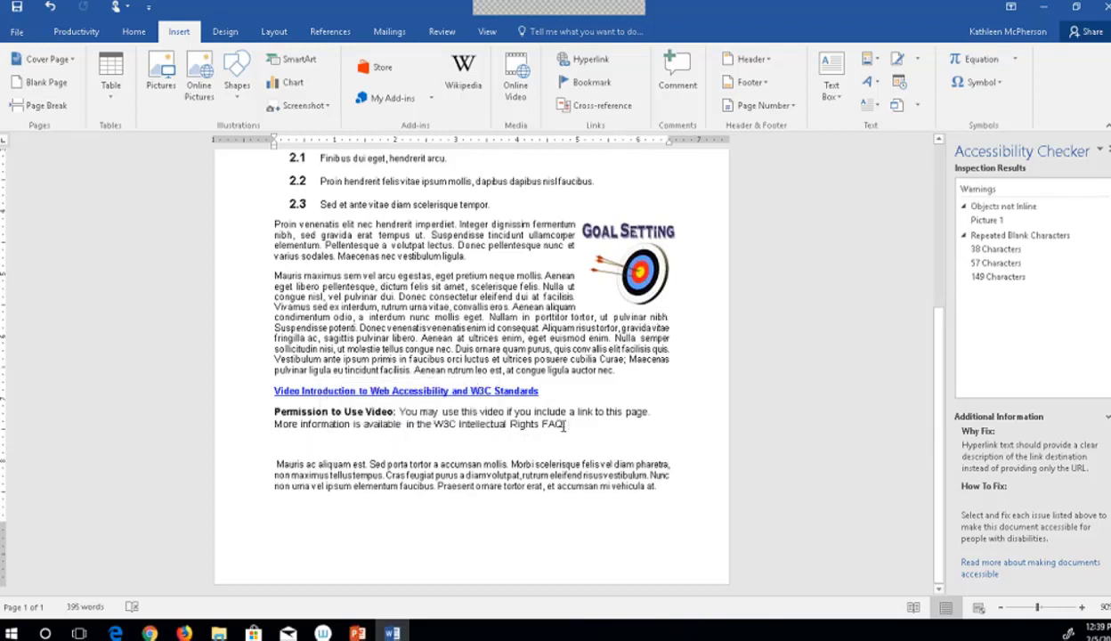
drag(564, 425, 446, 429)
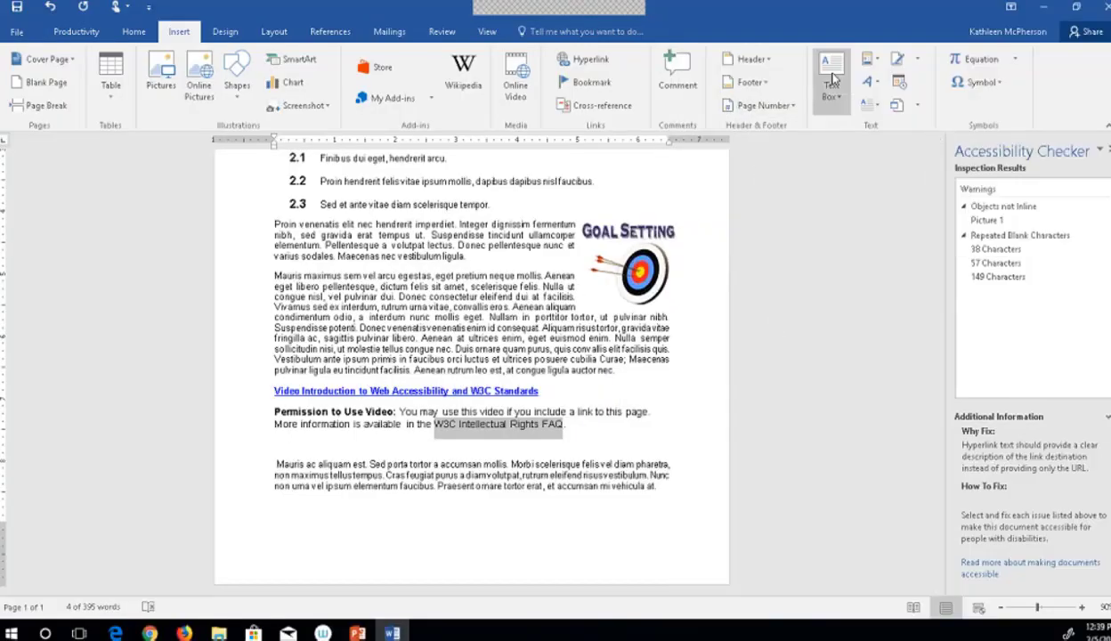
click(602, 68)
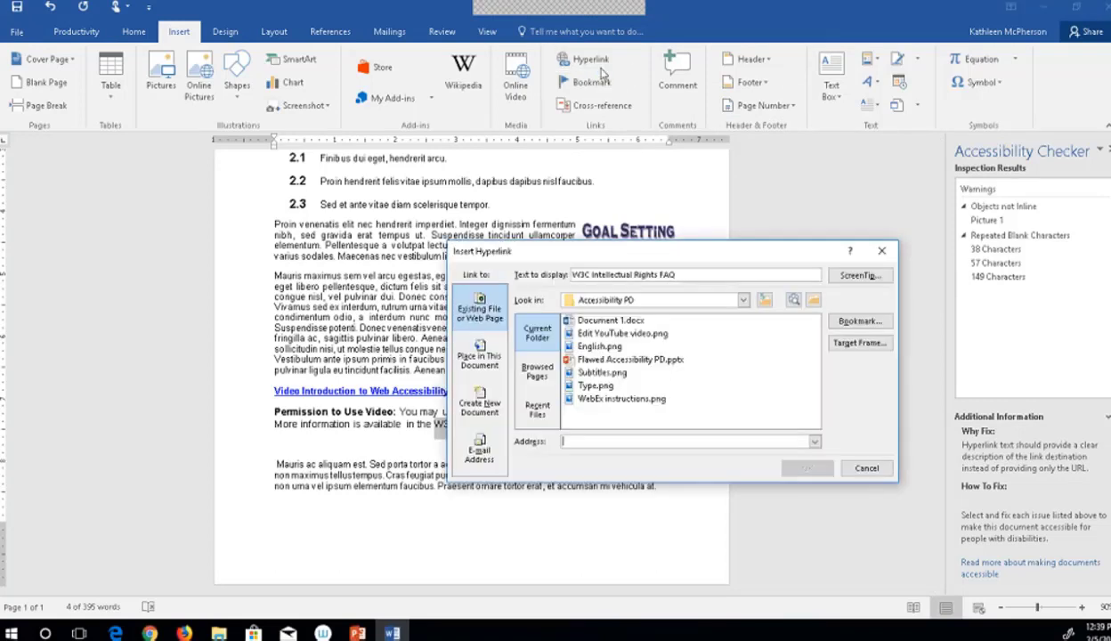
key(ctrl+v)
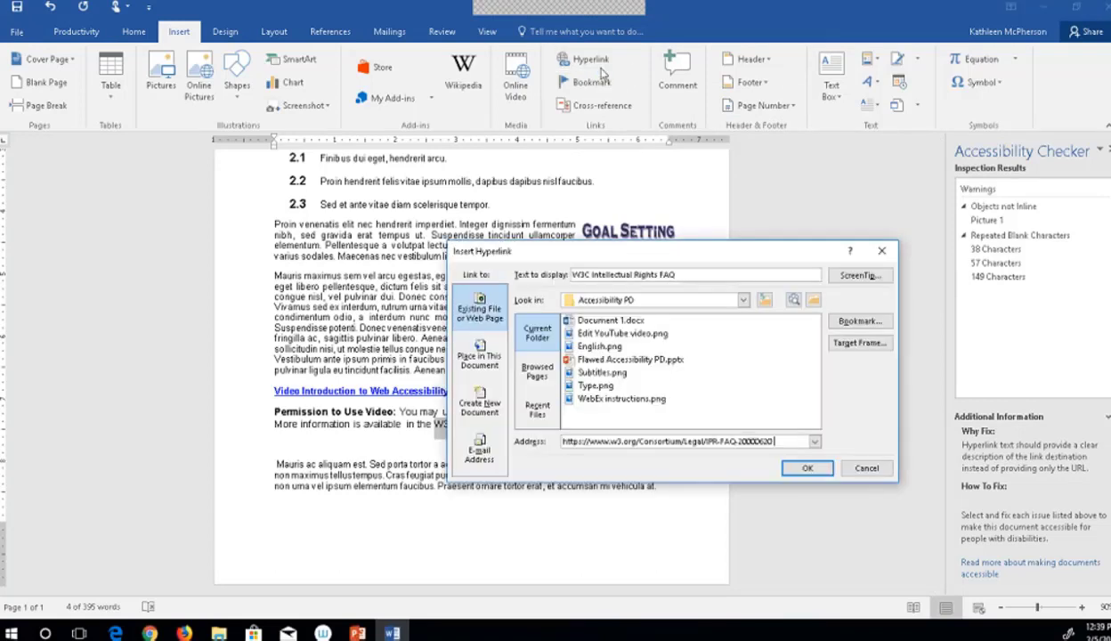
click(807, 469)
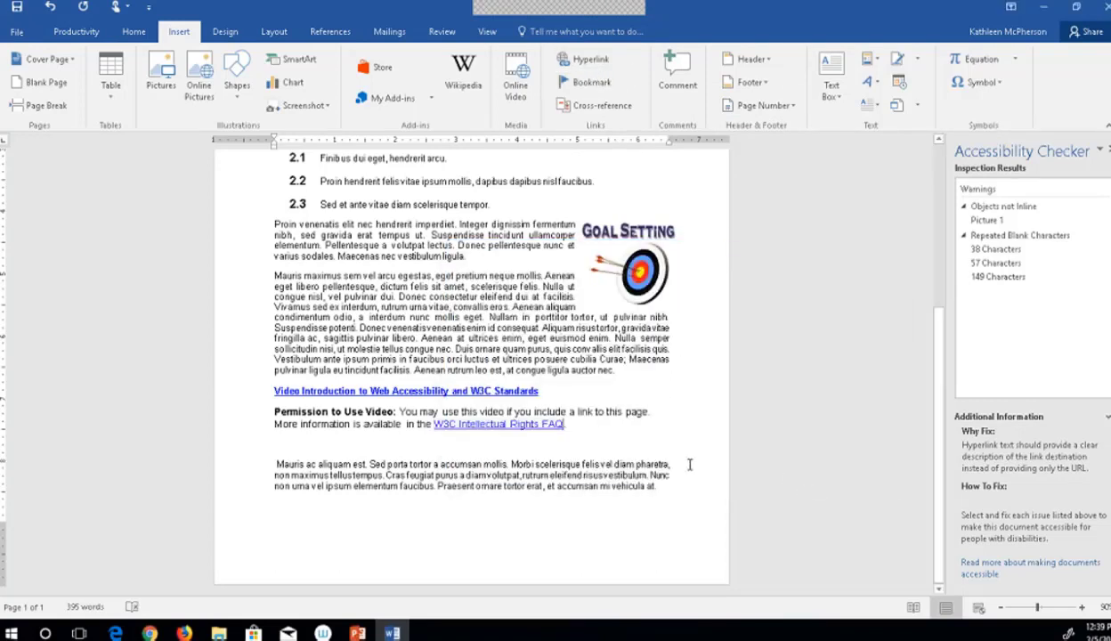
Set the Goal Setting picture flagged under Objects not Inline to the In Line with Text layout.
click(984, 220)
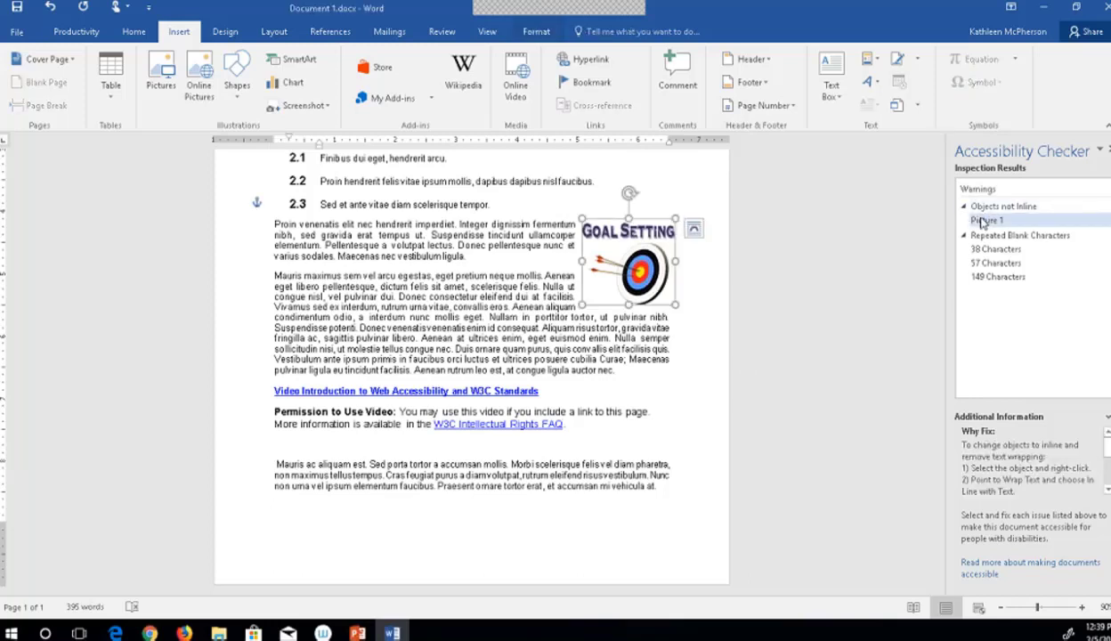
click(695, 232)
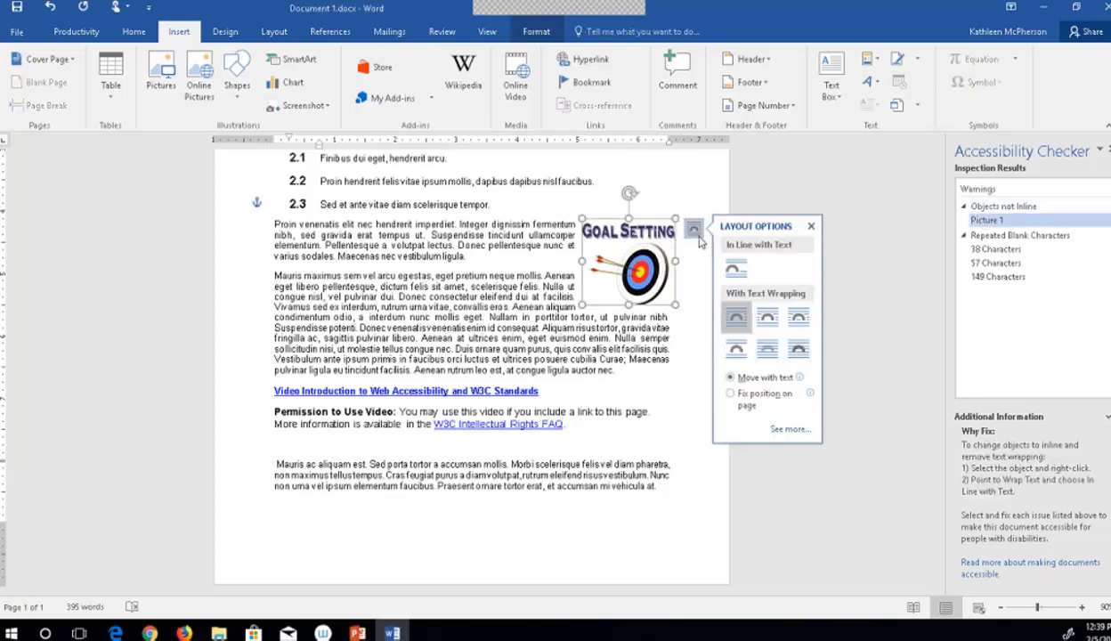
click(736, 266)
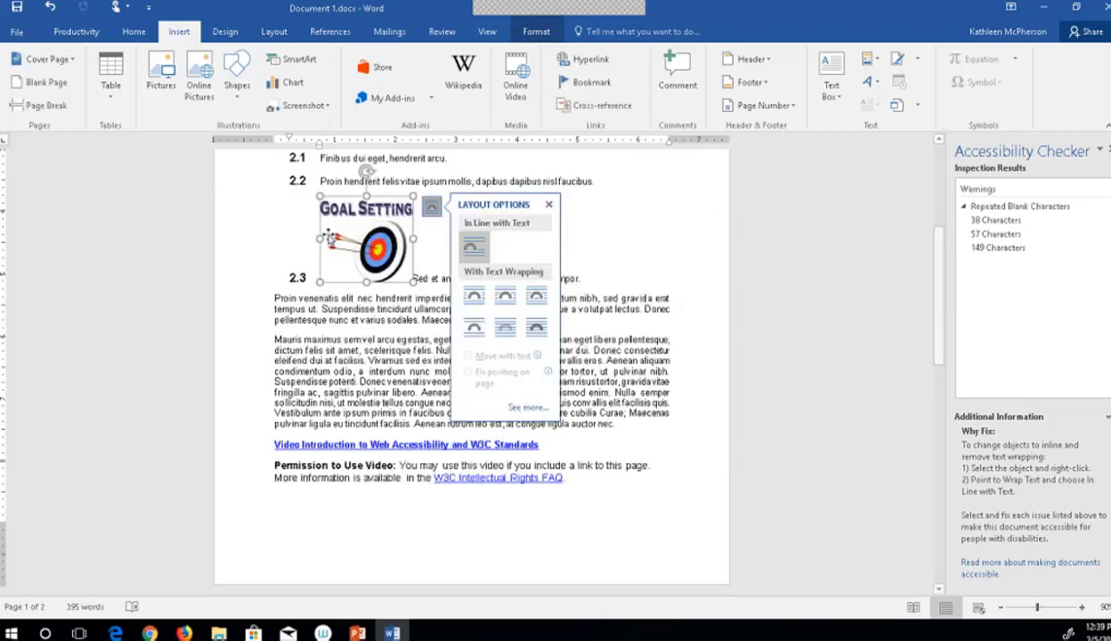
Apply Square text wrapping to the Goal Setting picture and move it to the right side of the body paragraphs.
click(464, 297)
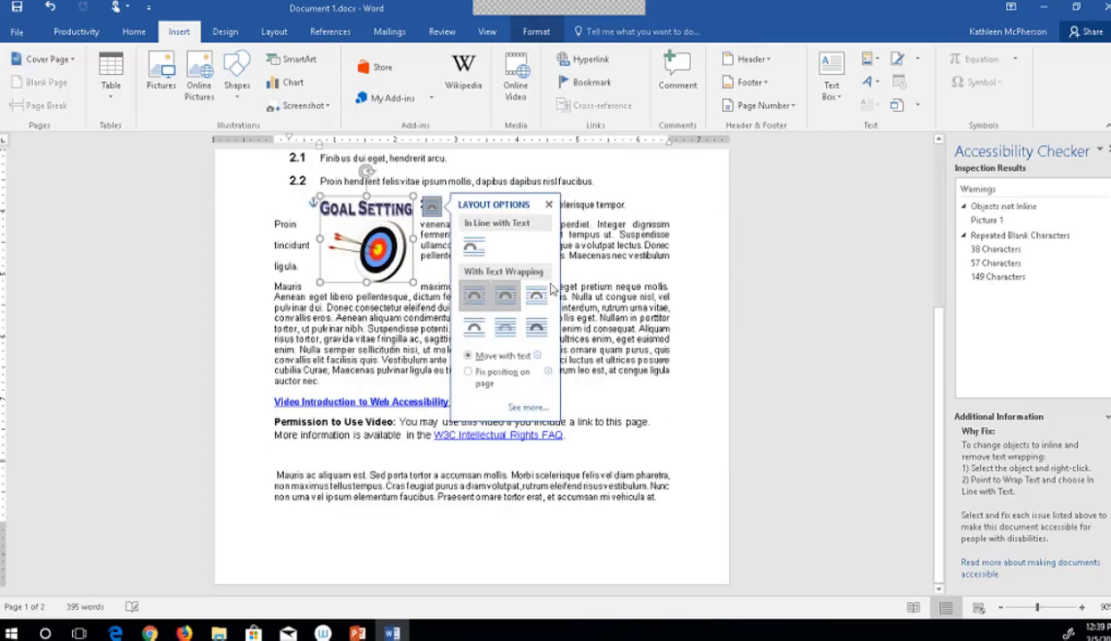
drag(383, 235, 706, 266)
Locate the 38 Characters item under Repeated Blank Characters and delete the blank spaces in front of the Lorem Ipsum title.
click(1006, 236)
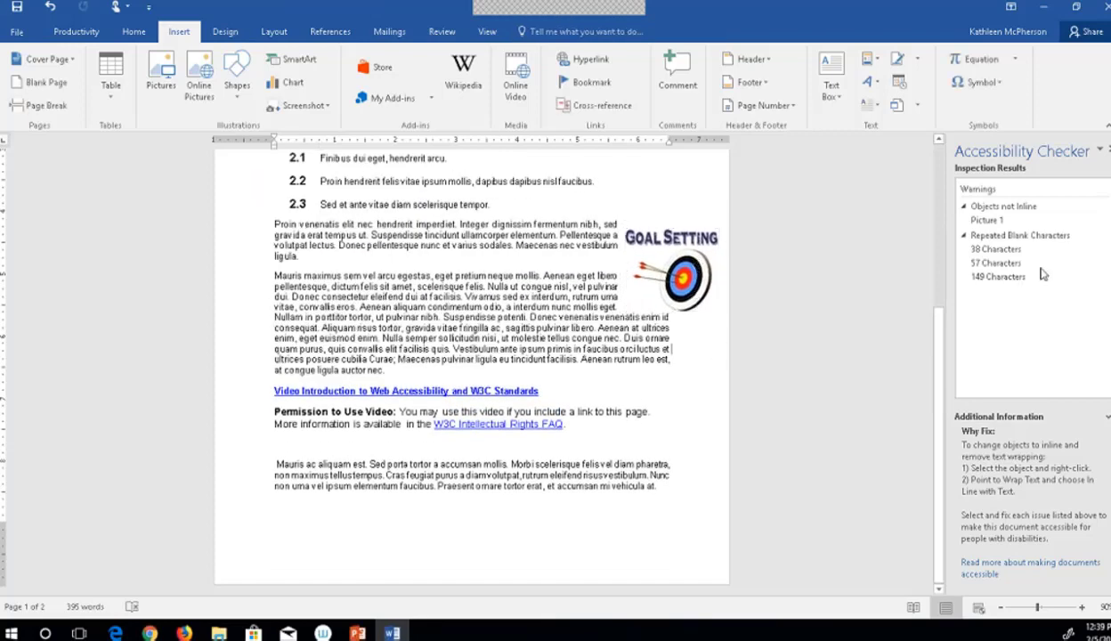
click(1007, 237)
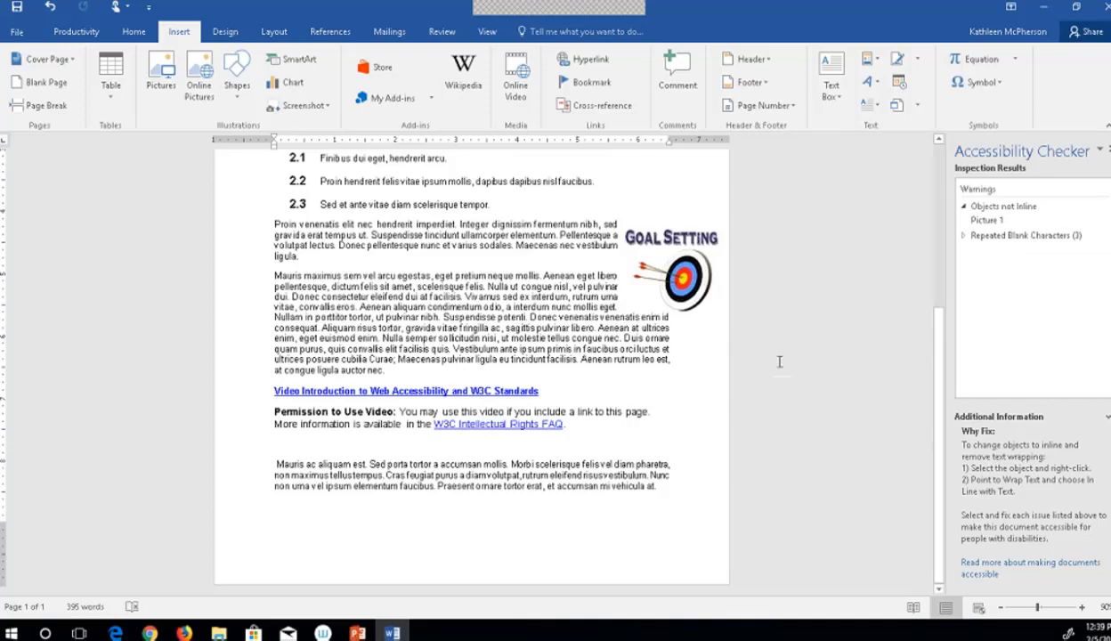
click(964, 235)
click(980, 249)
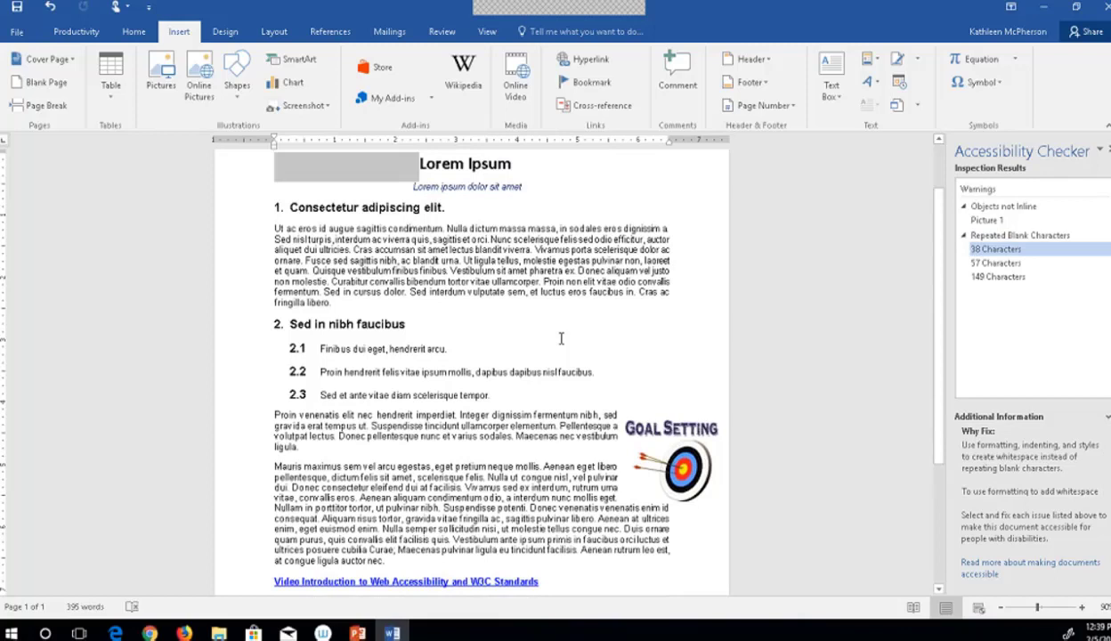
scroll(561, 338, up, 1)
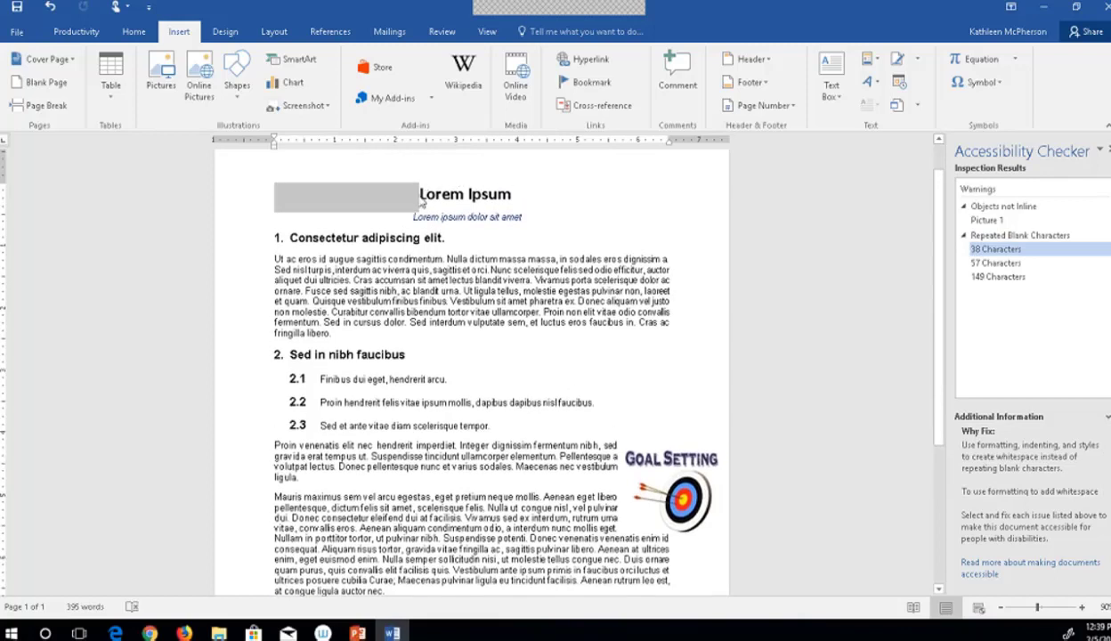
click(423, 204)
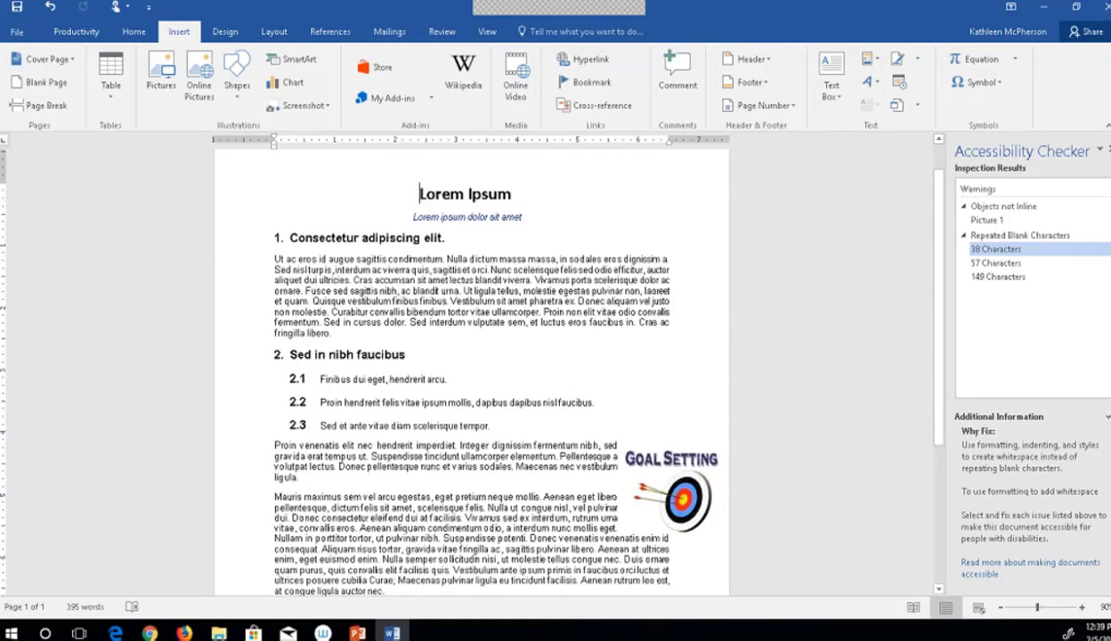
key(BackSpace)
key(BackSpace)
key(BackSpace)
key(BackSpace)
key(BackSpace)
key(BackSpace)
key(BackSpace)
key(BackSpace)
key(BackSpace)
key(BackSpace)
key(BackSpace)
key(BackSpace)
key(BackSpace)
key(BackSpace)
key(BackSpace)
key(BackSpace)
key(BackSpace)
key(BackSpace)
key(BackSpace)
key(BackSpace)
key(BackSpace)
key(BackSpace)
key(BackSpace)
key(BackSpace)
key(BackSpace)
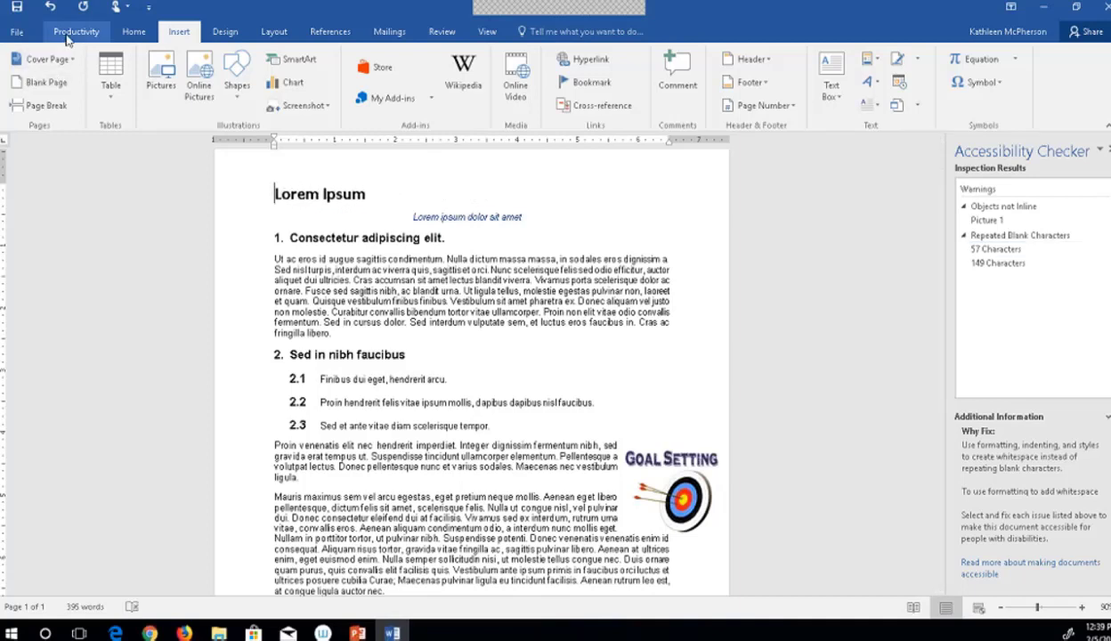
Center the Lorem Ipsum line with paragraph alignment and apply the Title style to it.
click(131, 32)
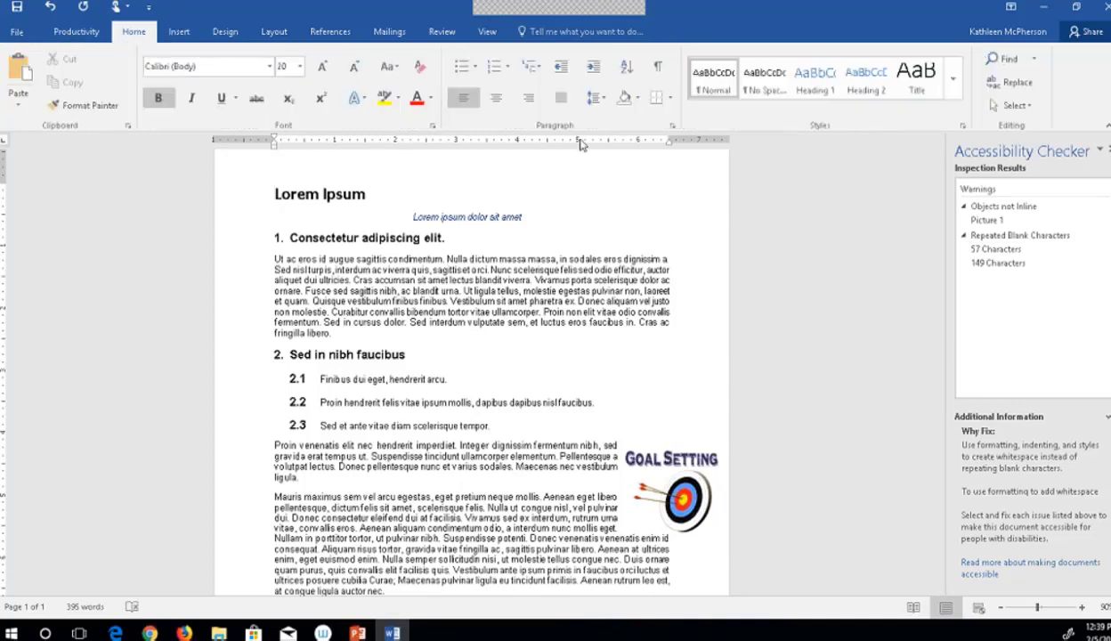
click(497, 99)
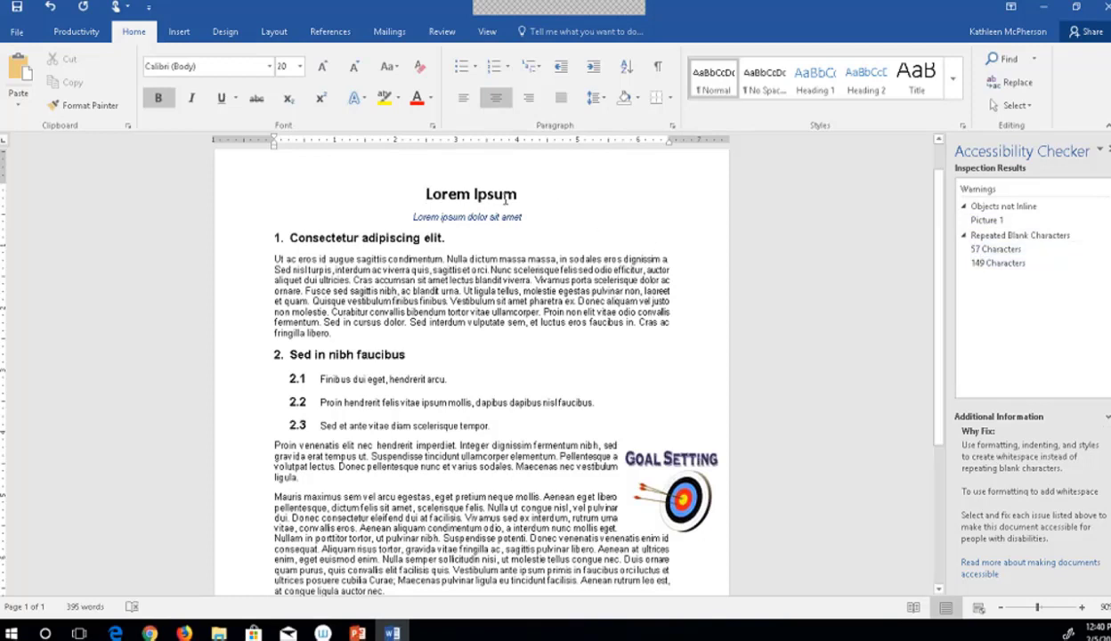
drag(522, 197, 390, 190)
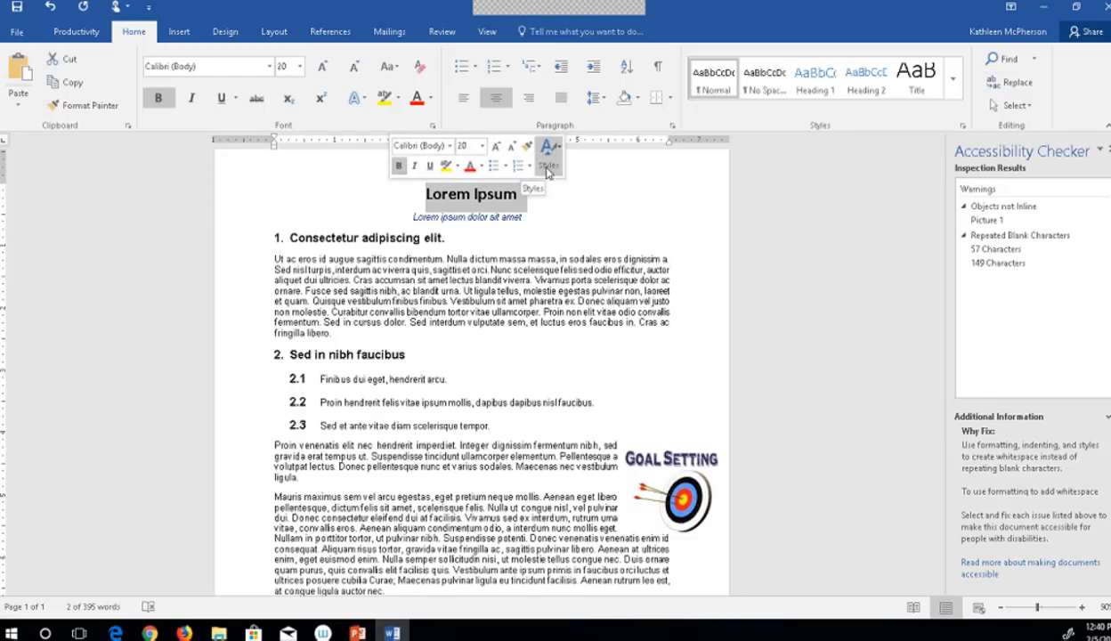
click(546, 168)
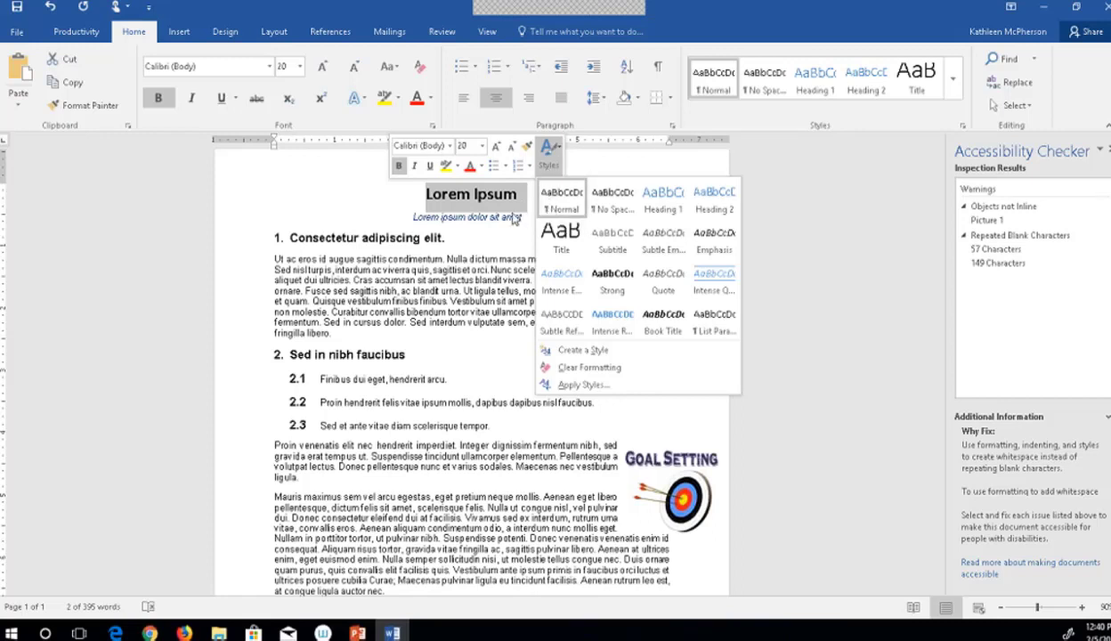
click(552, 249)
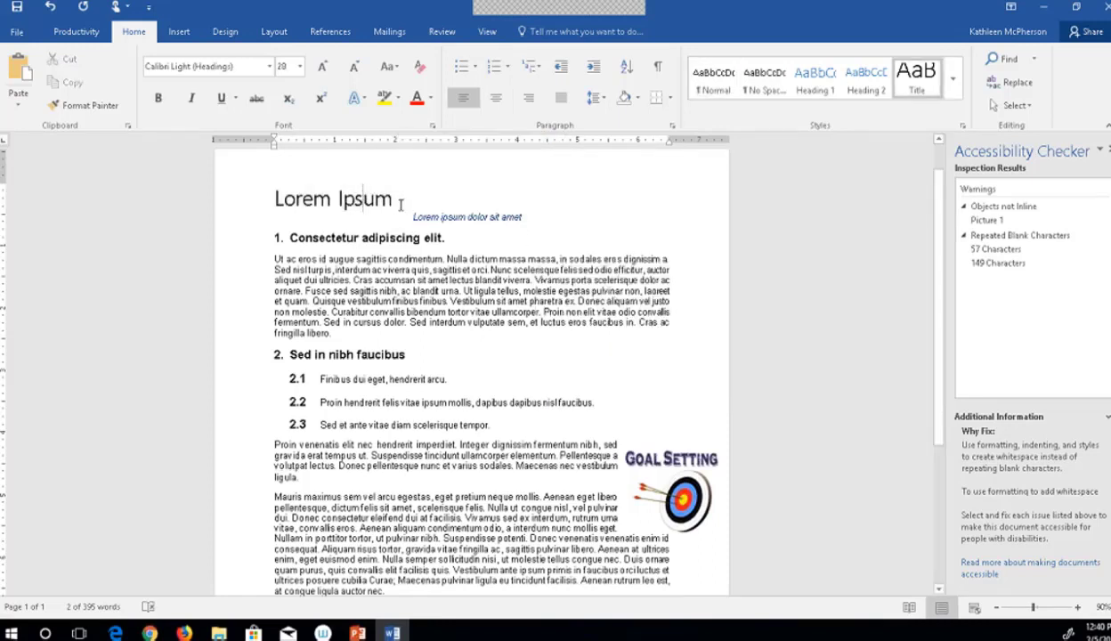
Reapply the Title style to the Lorem Ipsum line and center it on the page.
click(255, 207)
click(256, 208)
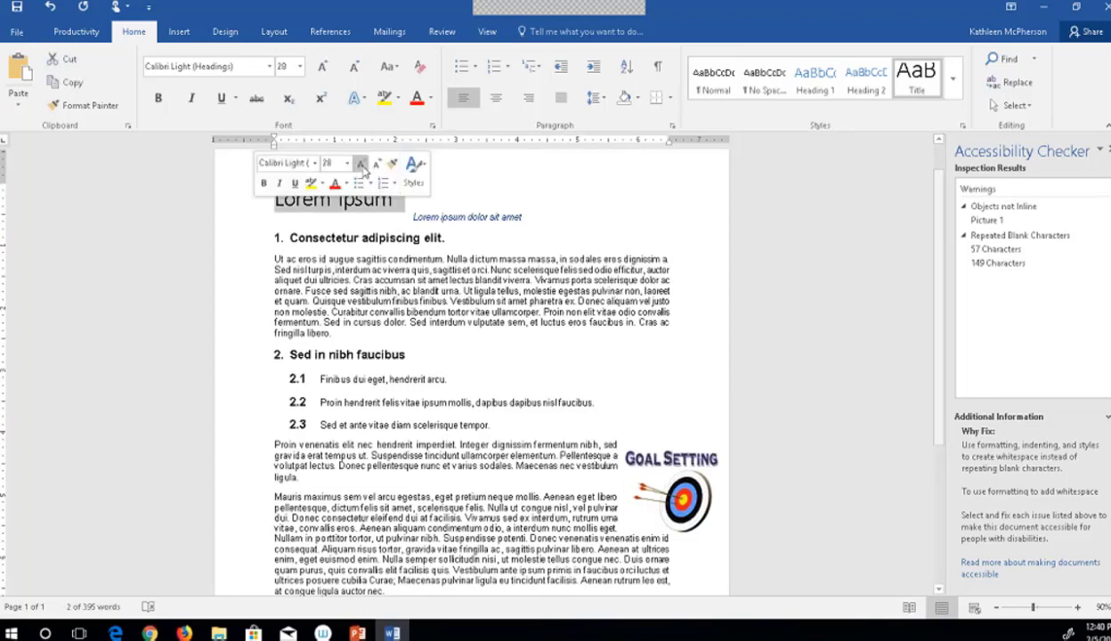
click(414, 170)
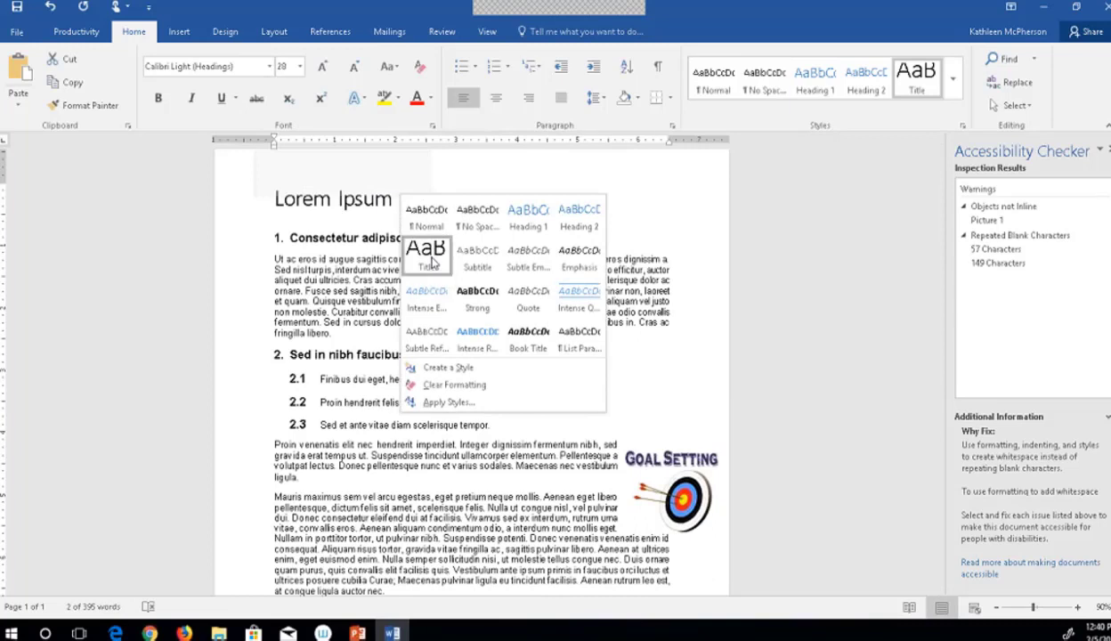
click(432, 261)
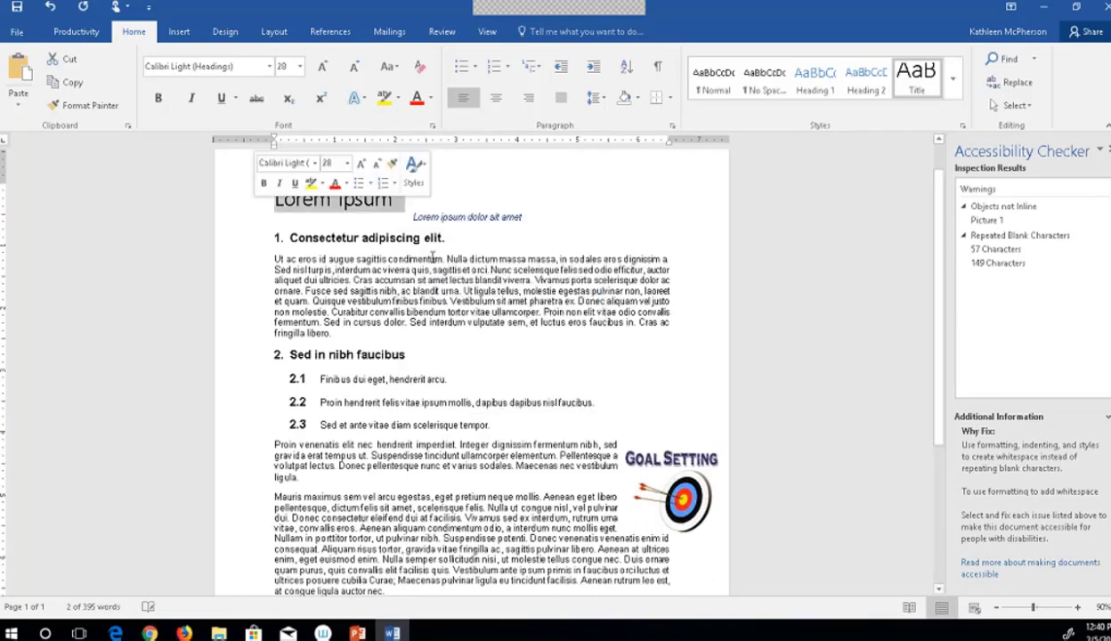
click(445, 200)
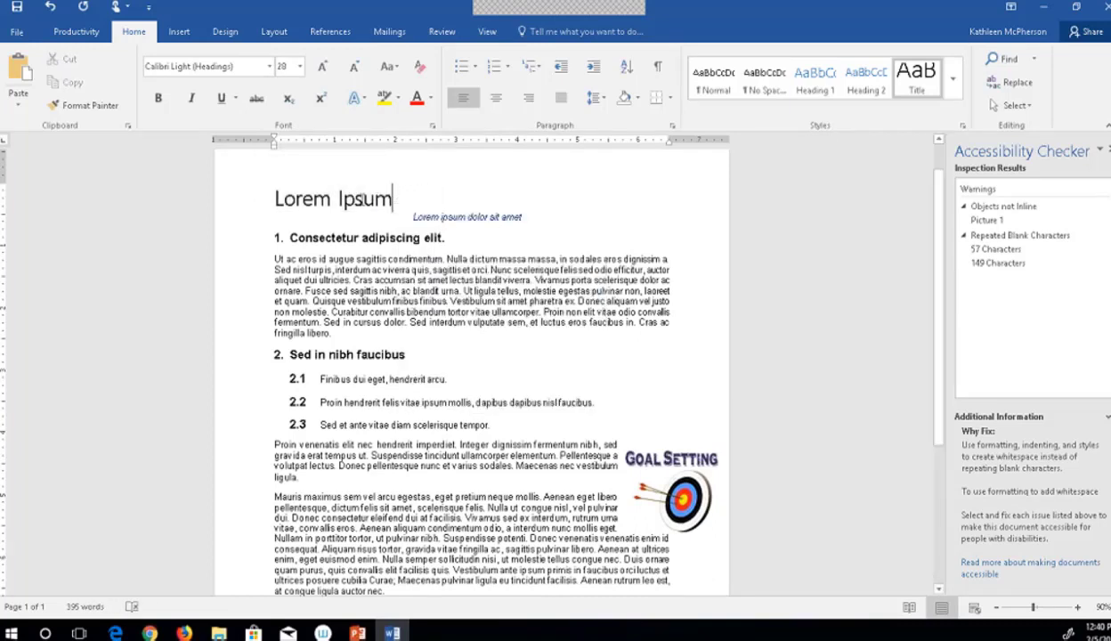
triple_click(395, 199)
click(495, 100)
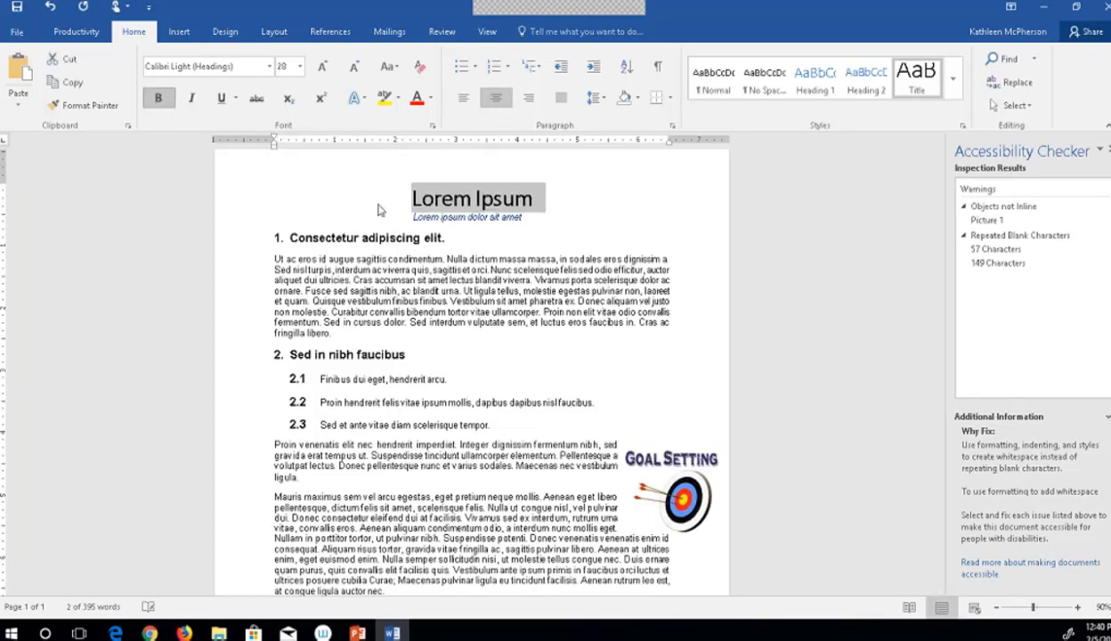
click(538, 219)
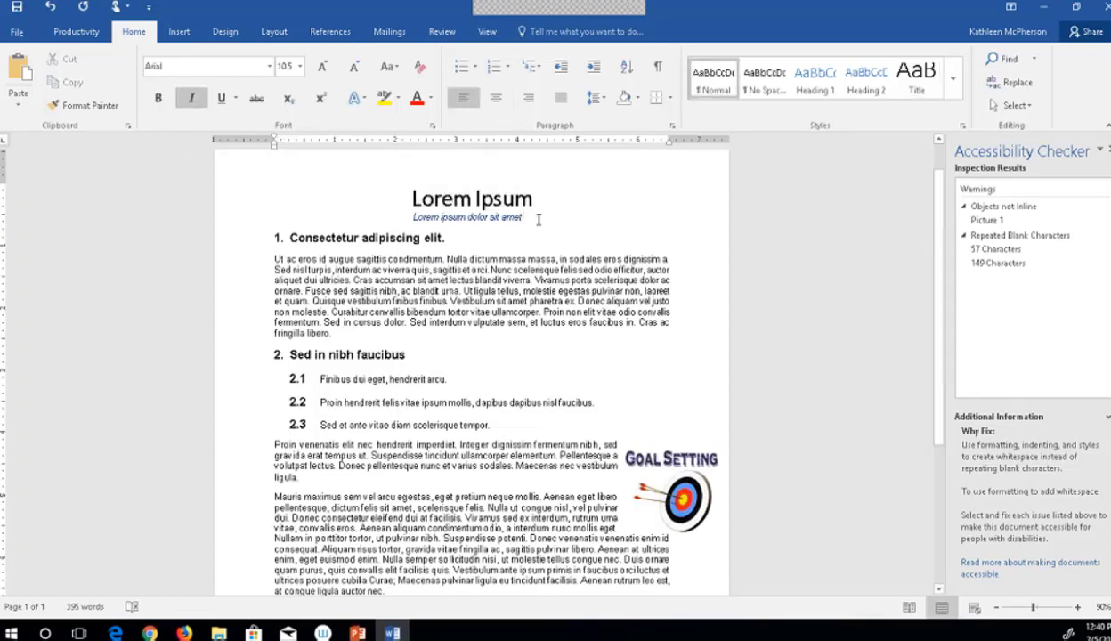
Apply the Heading 1 style to the "Consectetur adipiscing elit." section heading.
drag(446, 237, 297, 240)
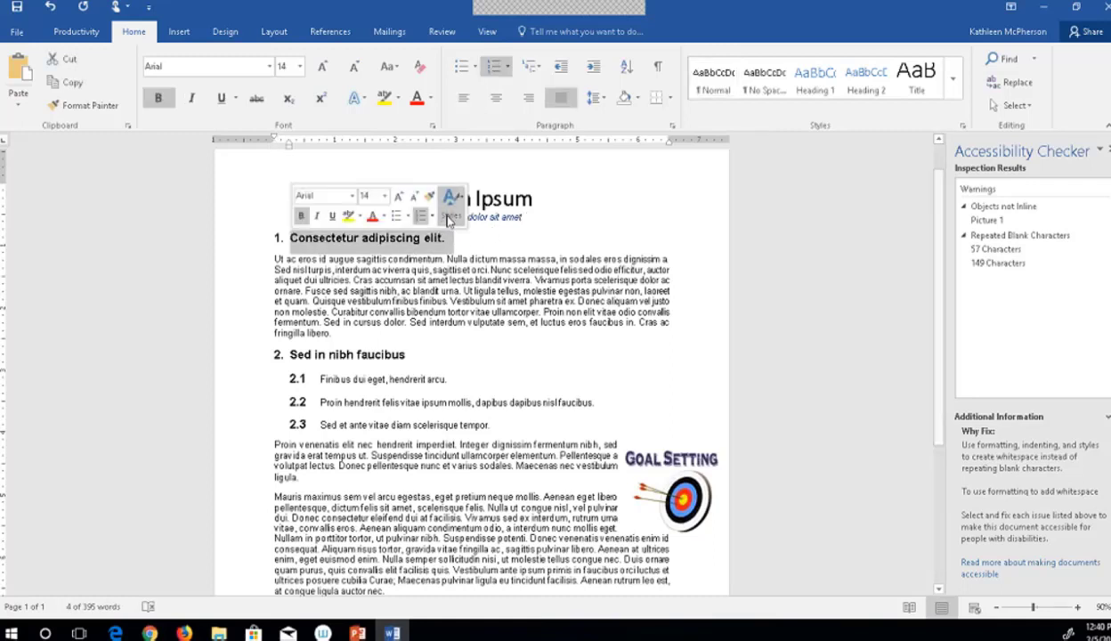
click(452, 217)
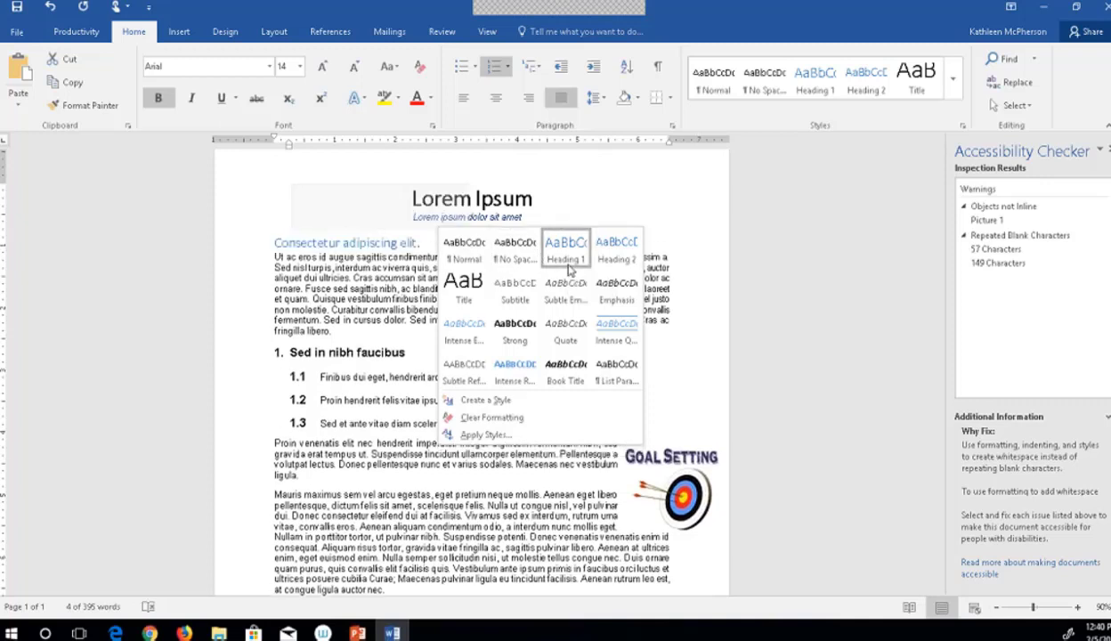
click(570, 269)
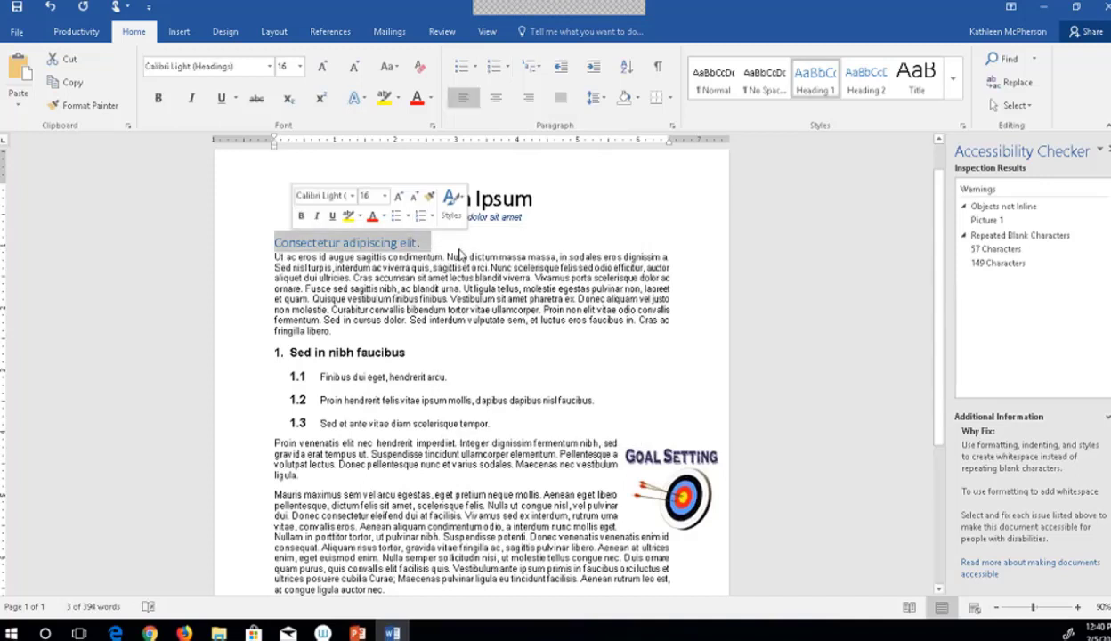
Restore numbering on the "Consectetur adipiscing elit." heading and make it bold.
click(421, 219)
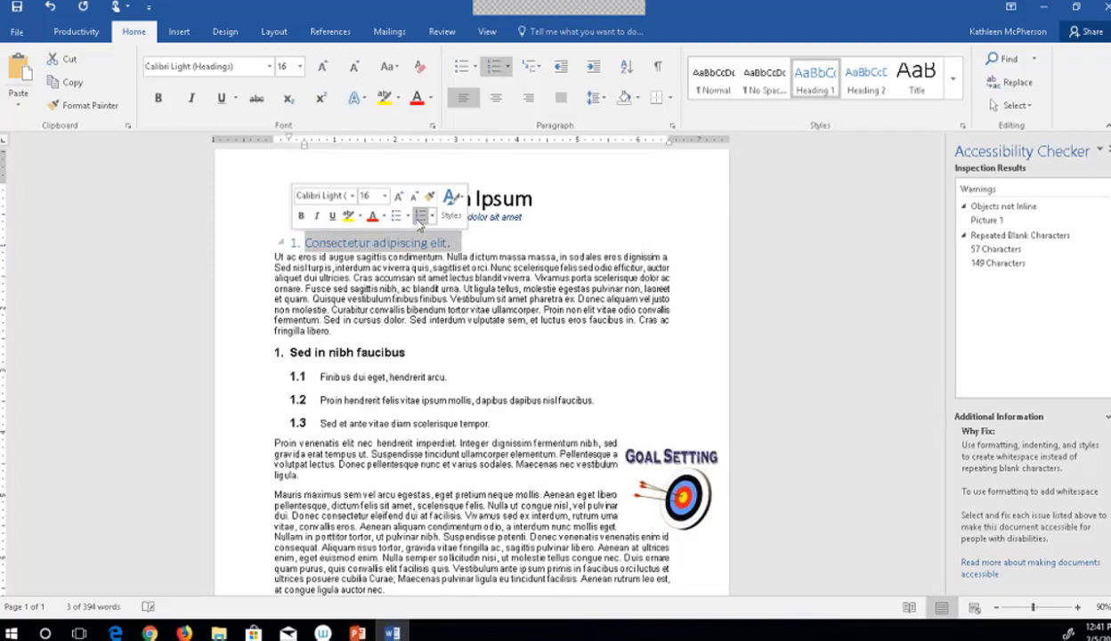
click(301, 216)
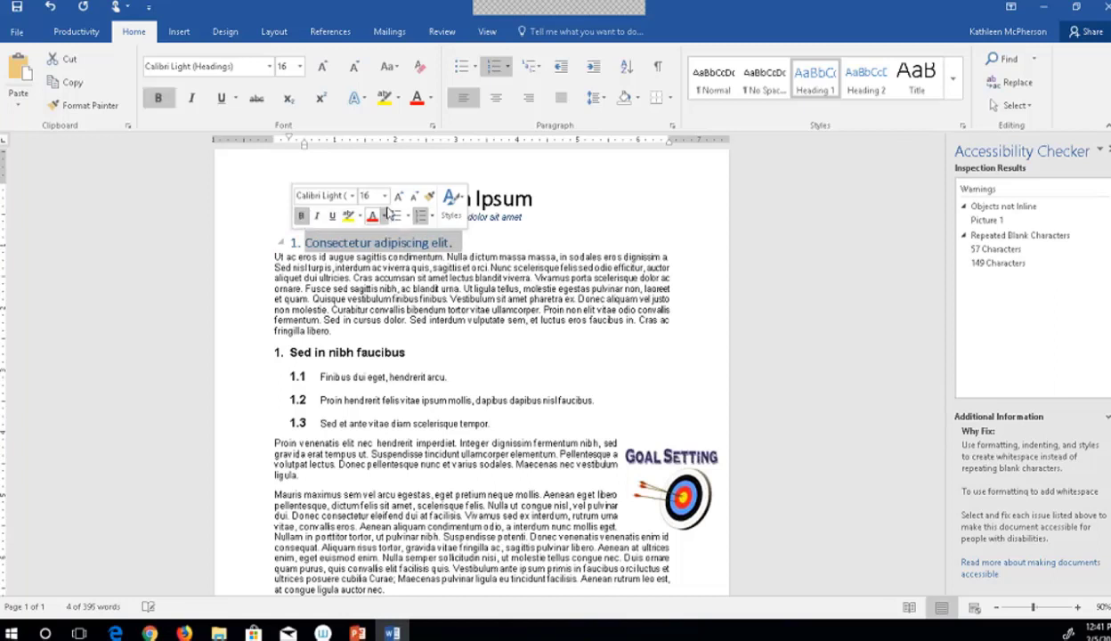
click(296, 216)
click(295, 215)
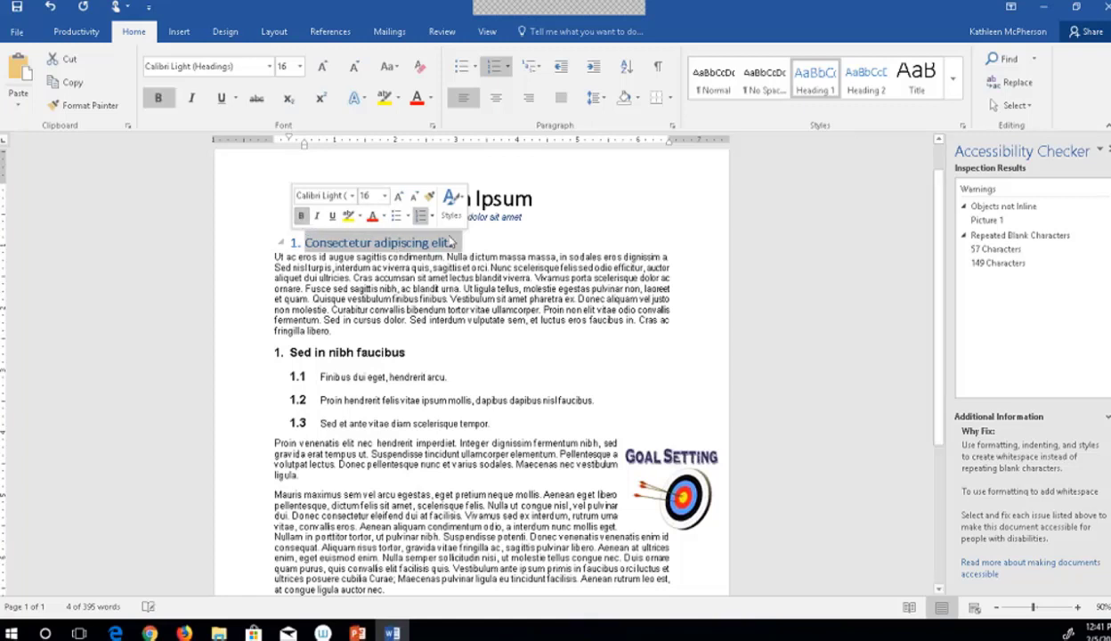
Change the font color of the "Consectetur adipiscing elit." heading to black and deselect it.
click(370, 220)
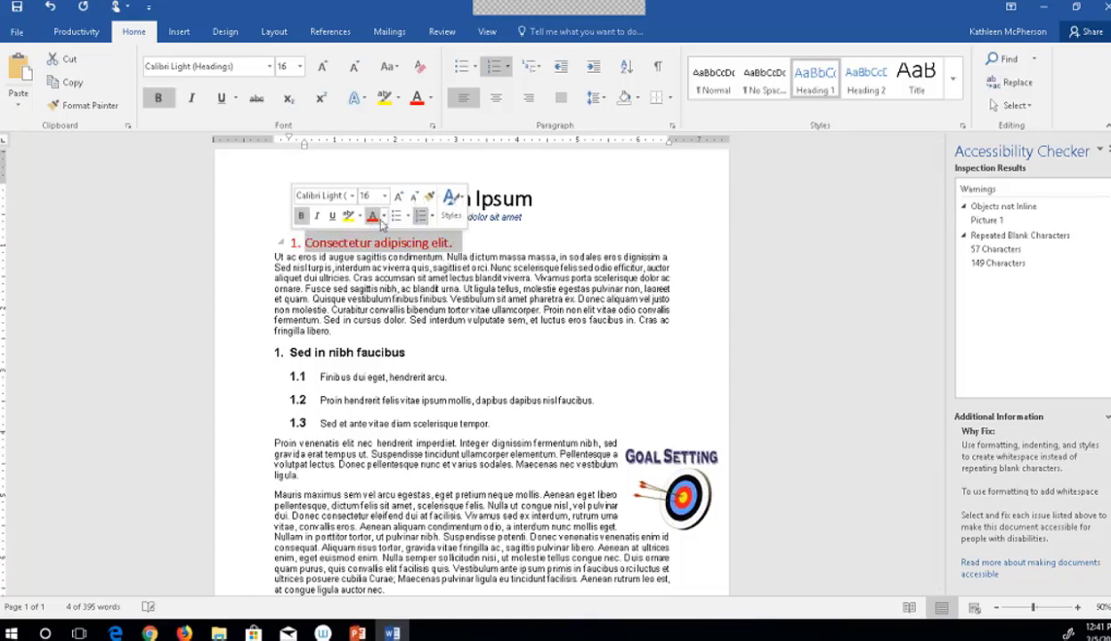
click(384, 221)
click(397, 234)
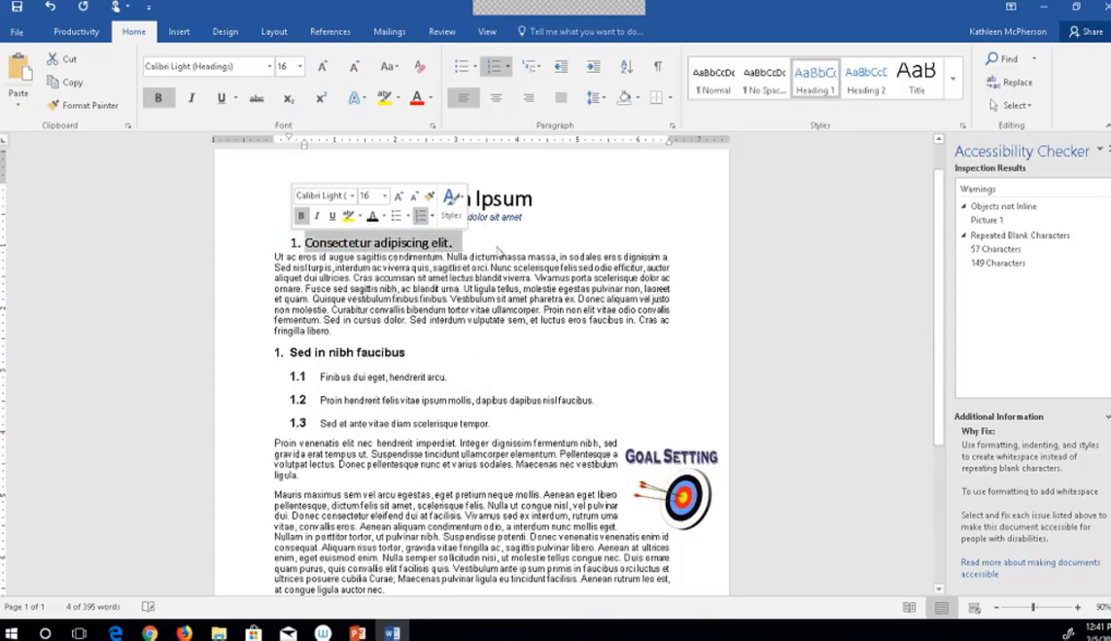
click(454, 242)
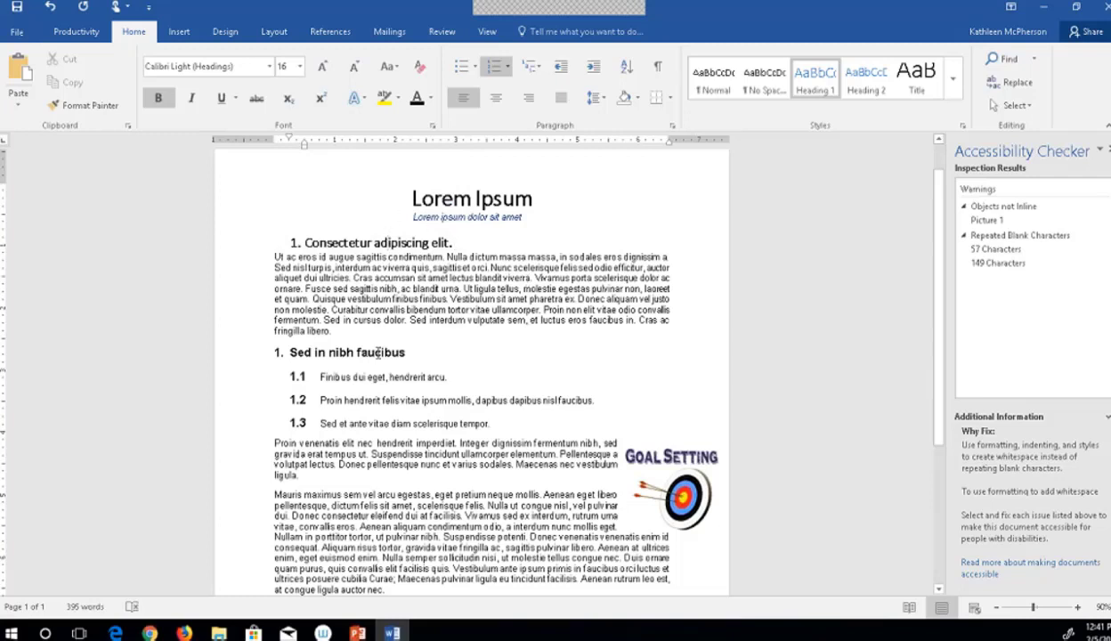
click(379, 353)
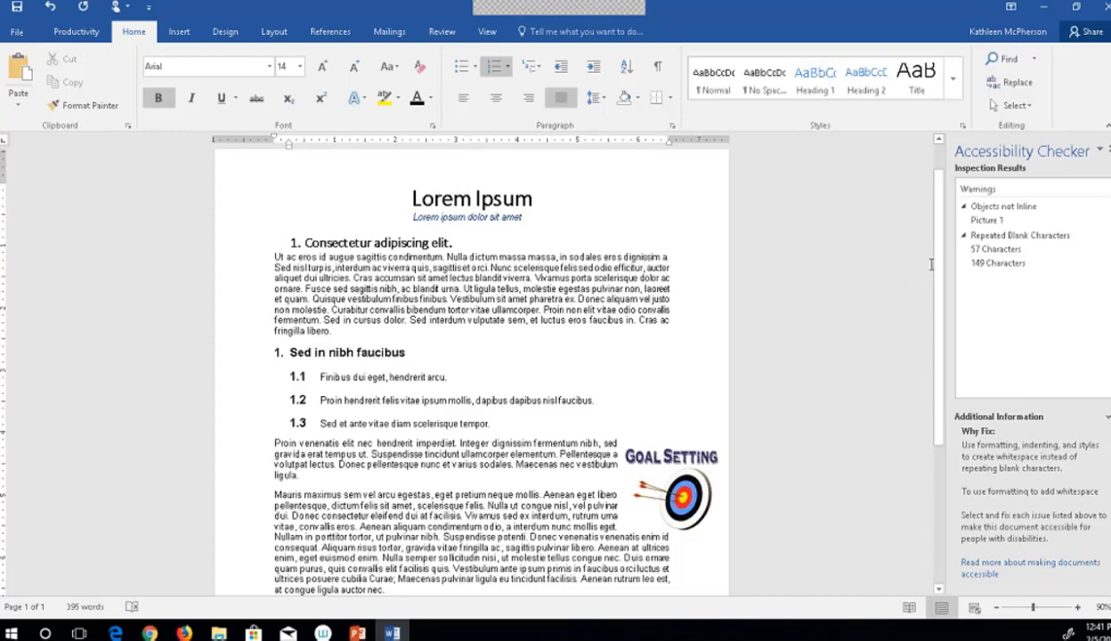
Delete the 149 repeated blank characters after the W3C Intellectual Rights FAQ link, then view the paragraph spacing settings without changing them.
click(998, 263)
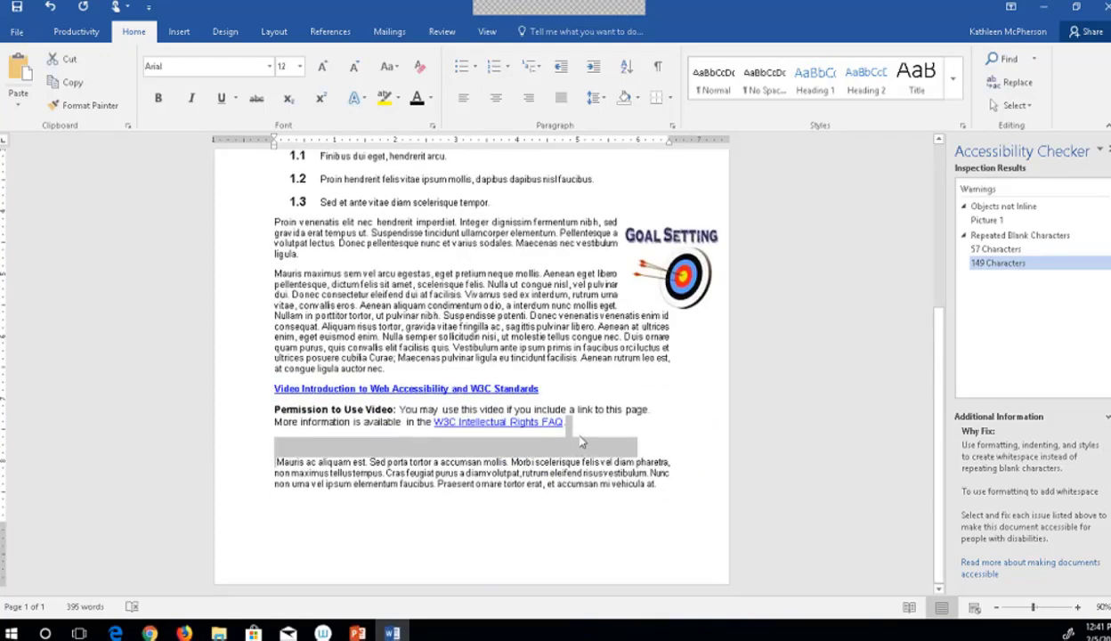
key(Delete)
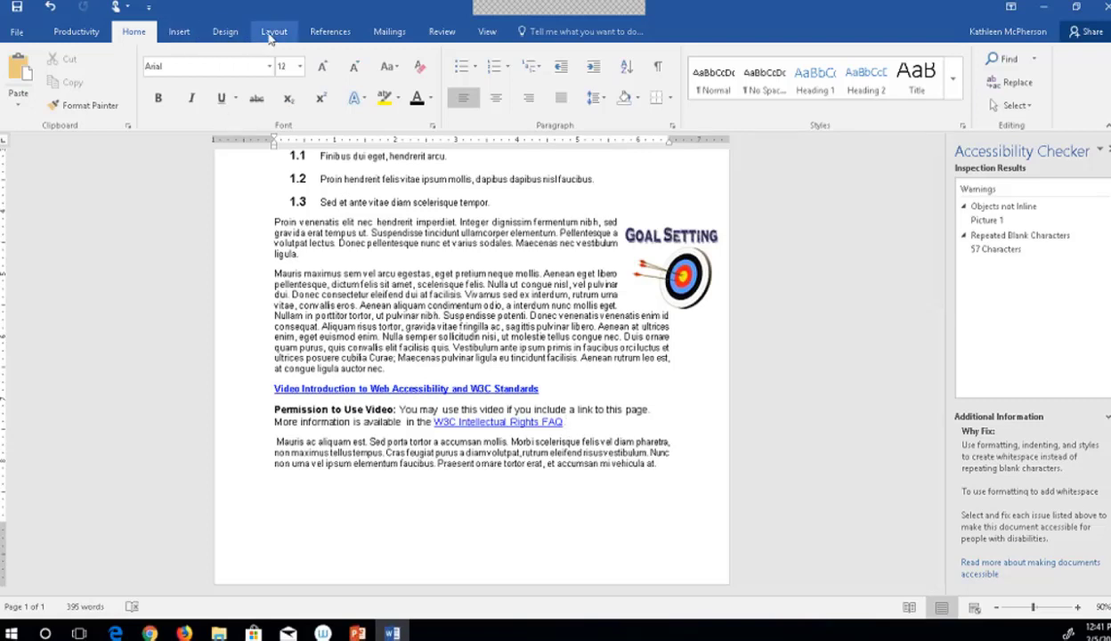
click(672, 125)
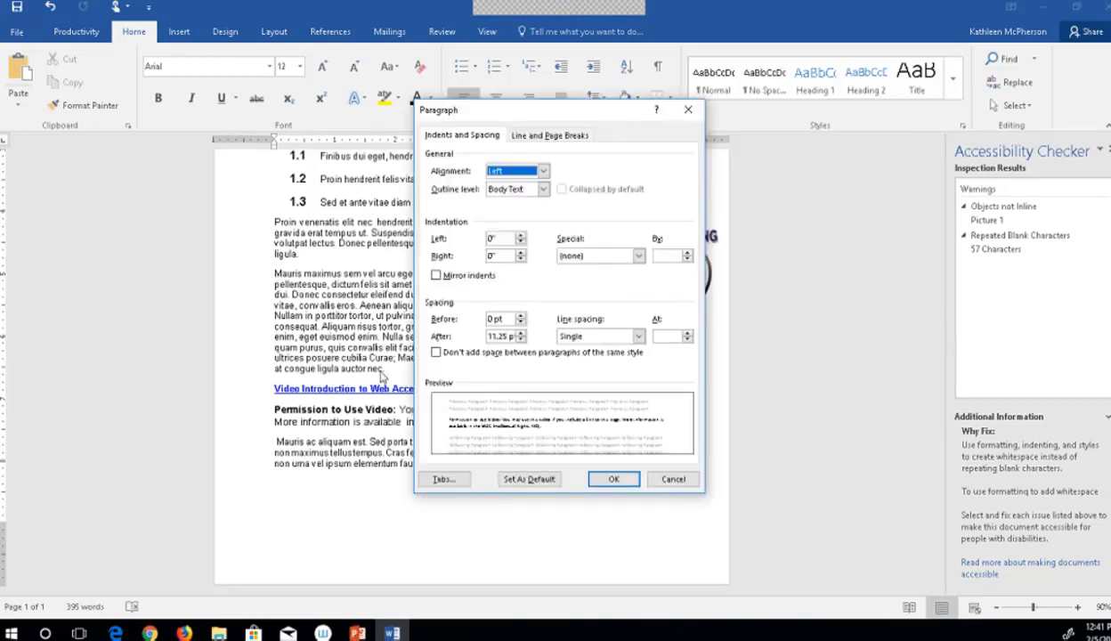
click(674, 479)
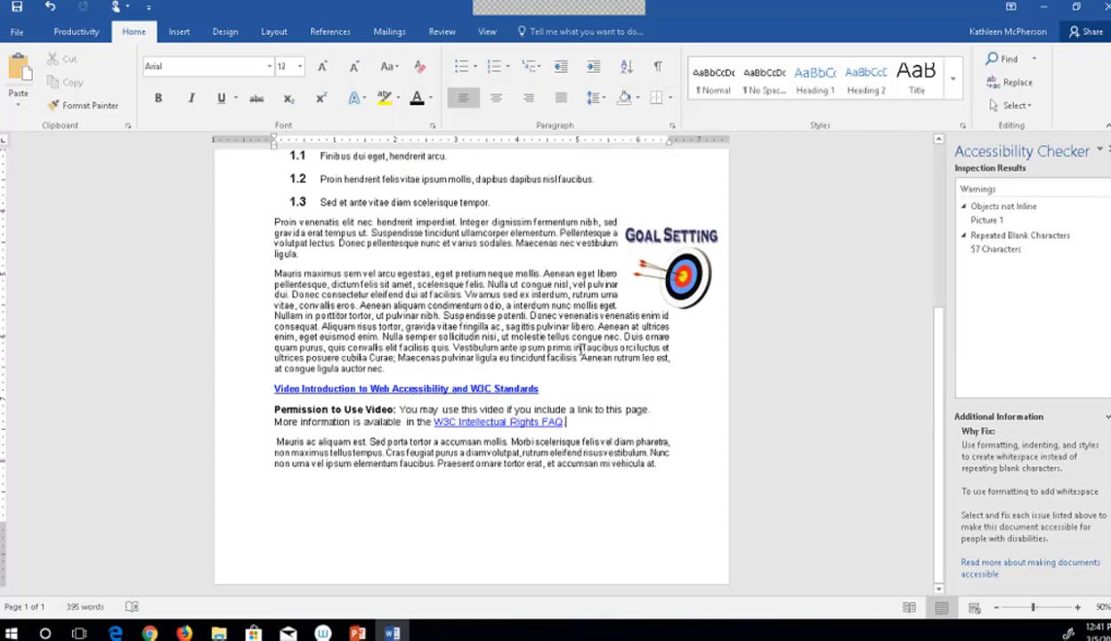
End the W3C Intellectual Rights FAQ sentence with a period and keep the "Mauris ac aliquam est." text as a separate paragraph without a leading space.
key(Delete)
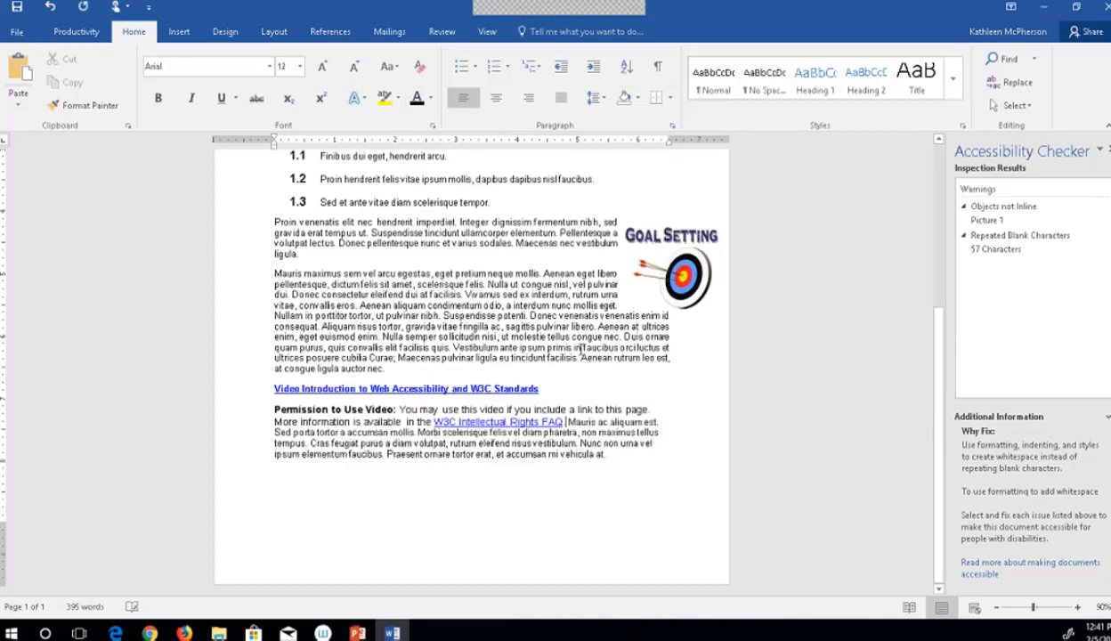
key(Return)
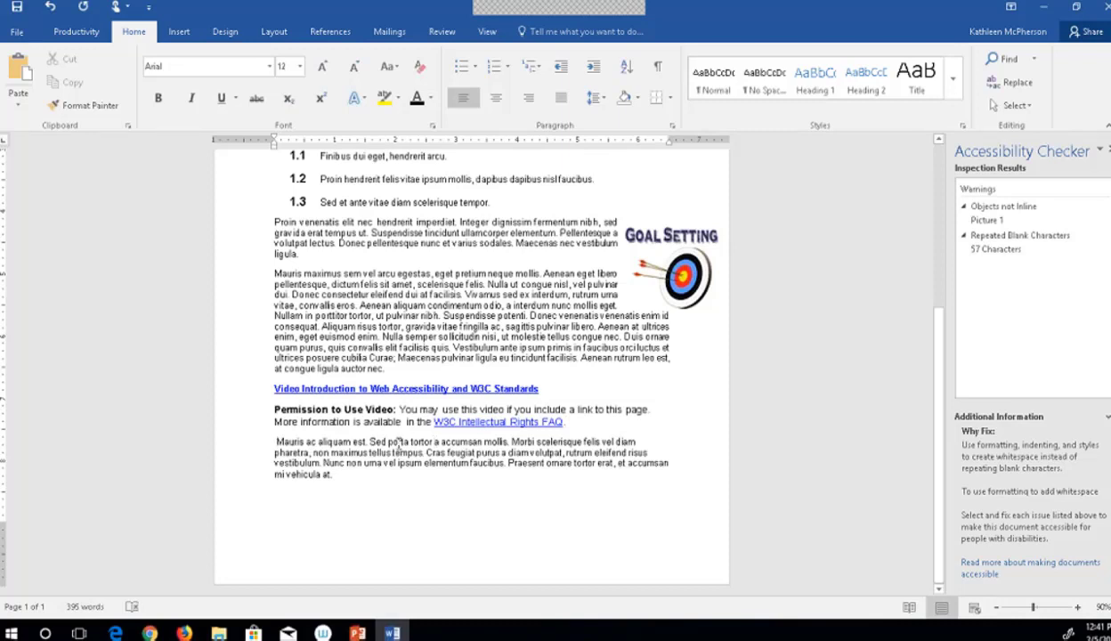
key(ctrl+z)
key(ctrl+z)
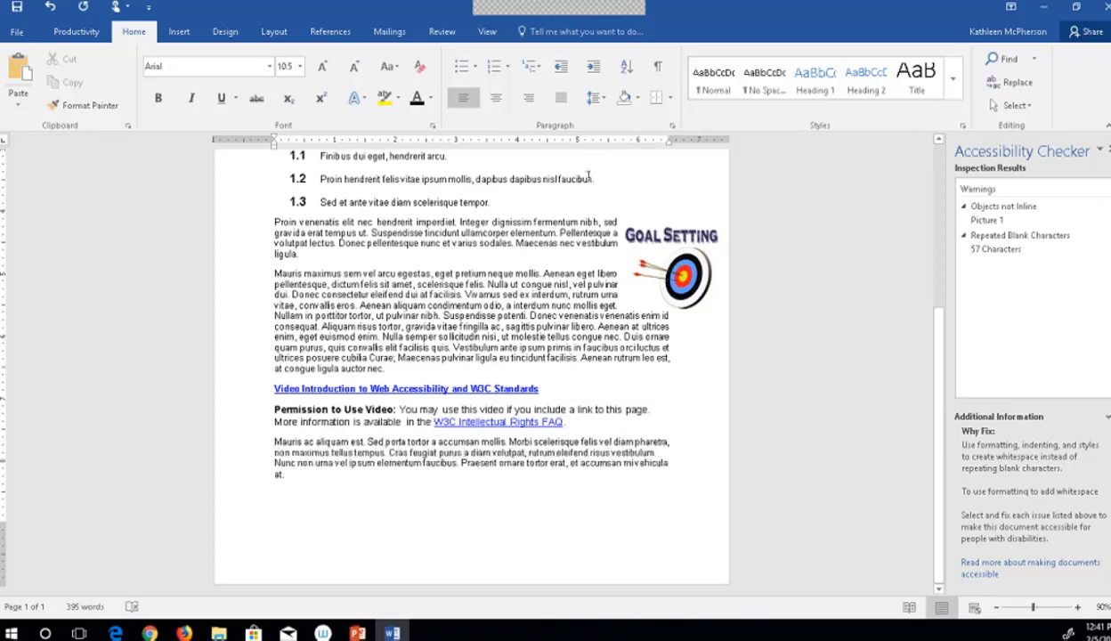
Set the spacing after the "Mauris ac aliquam est." paragraph to 12 pt.
click(674, 128)
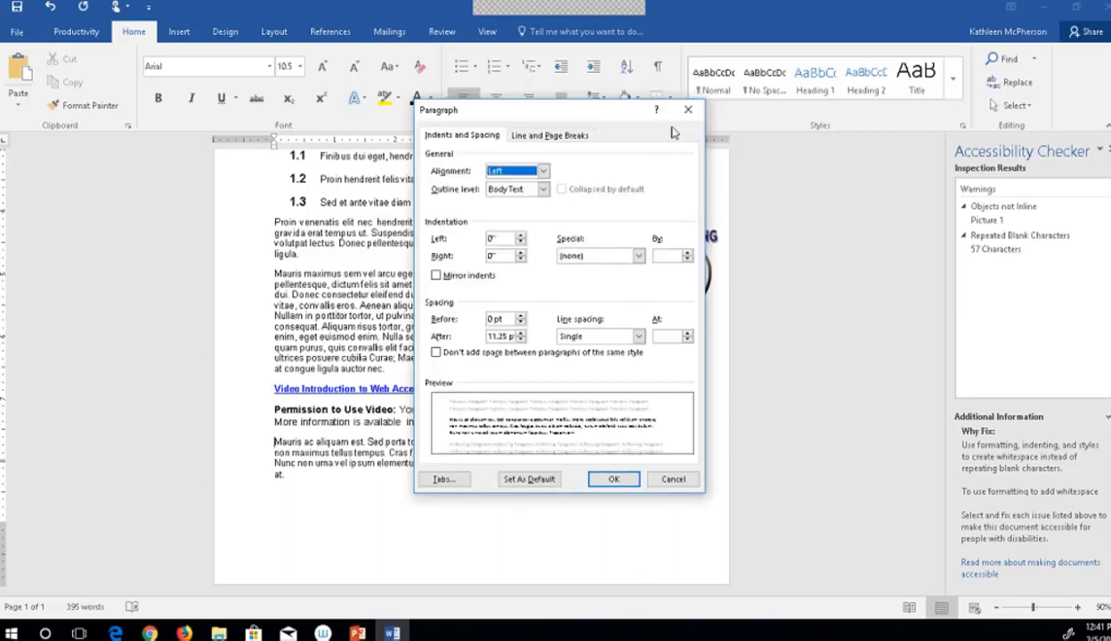
click(522, 333)
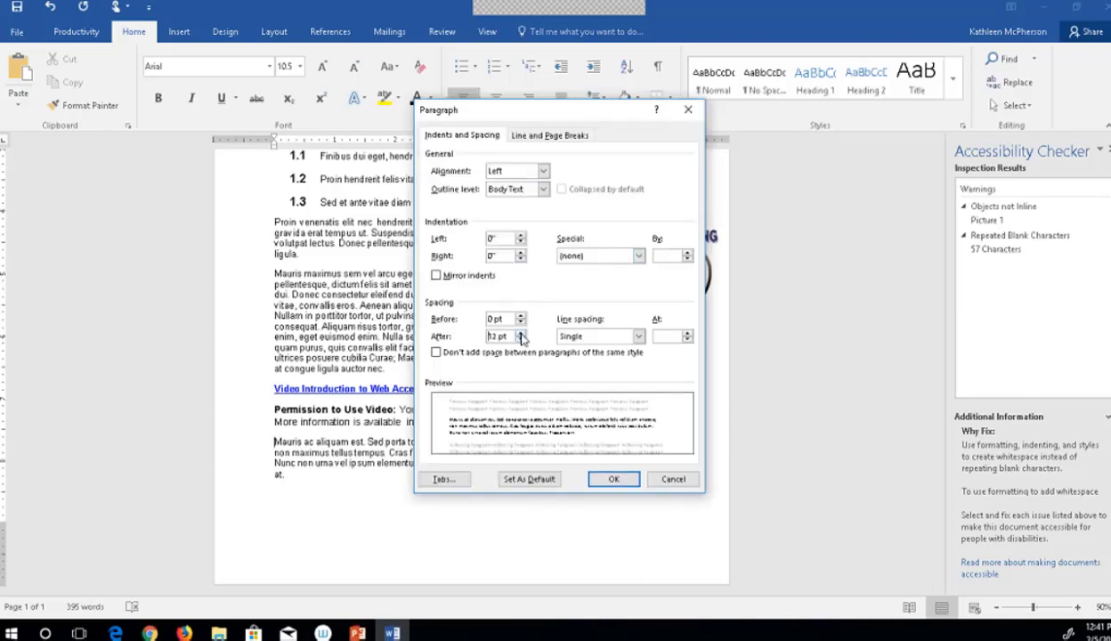
click(615, 480)
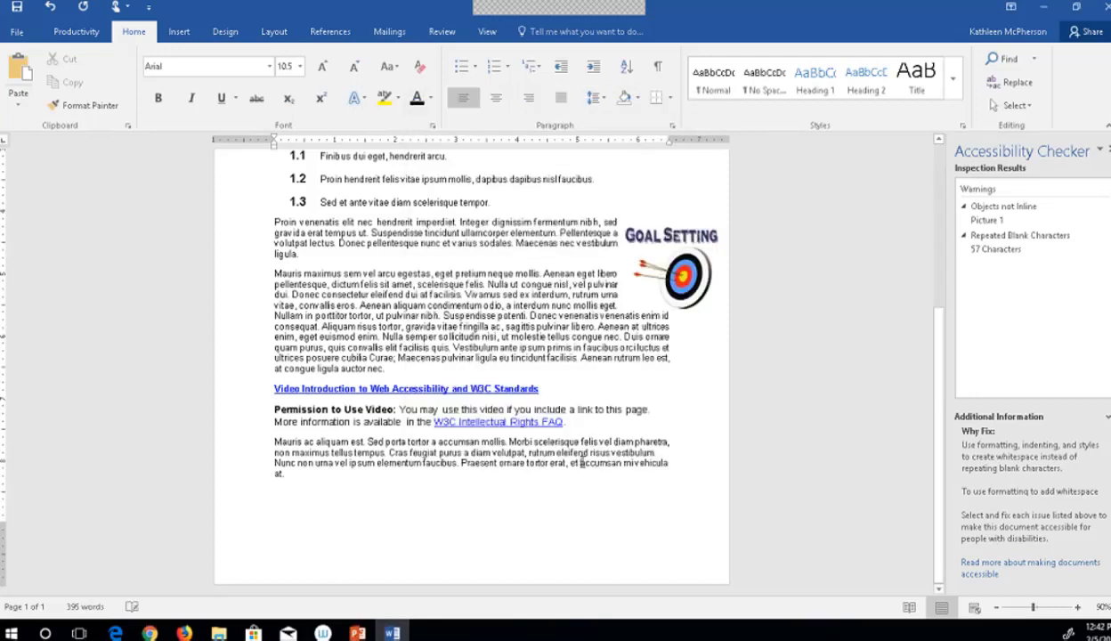
Save the changes to the document and close it.
click(589, 413)
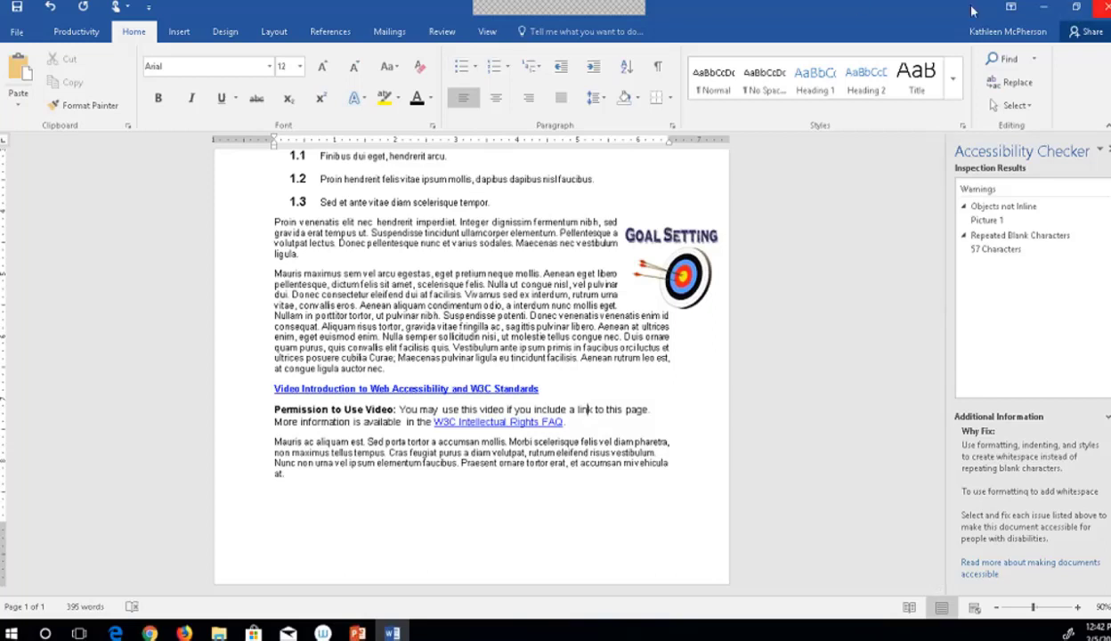
click(21, 11)
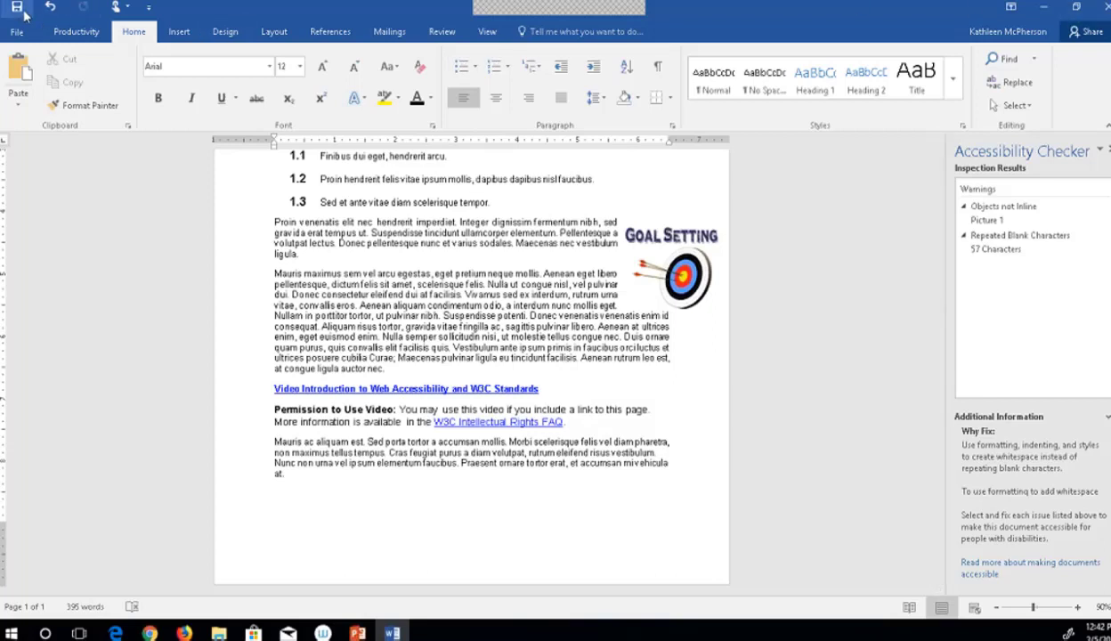
click(1107, 7)
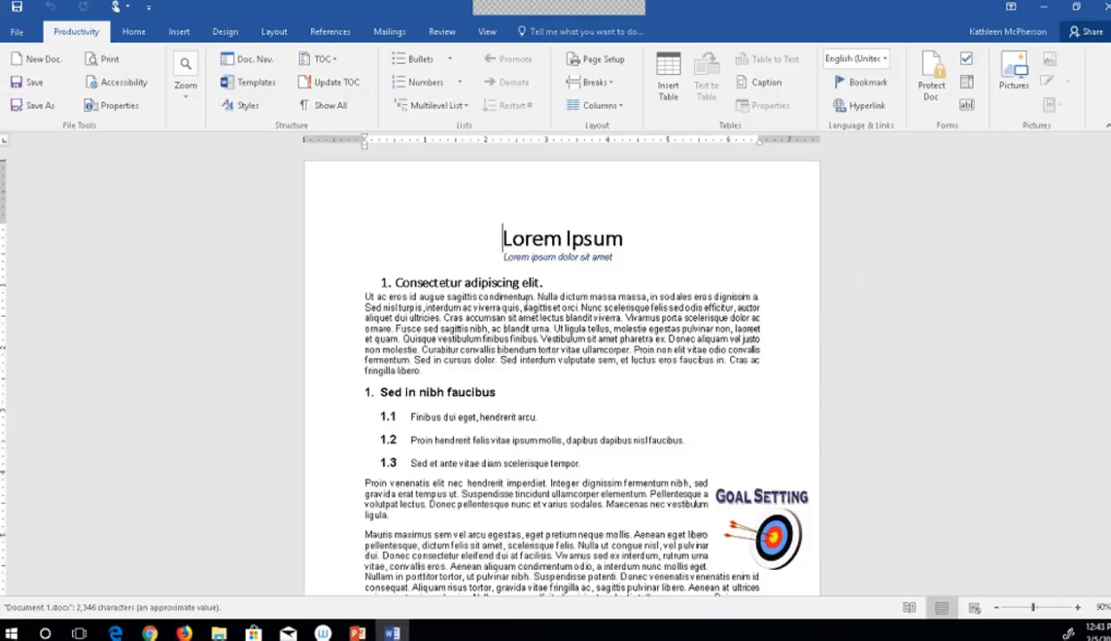
Apply the Heading 1 style to the numbered "Sed in nibh faucibus" section heading and deselect it.
click(527, 282)
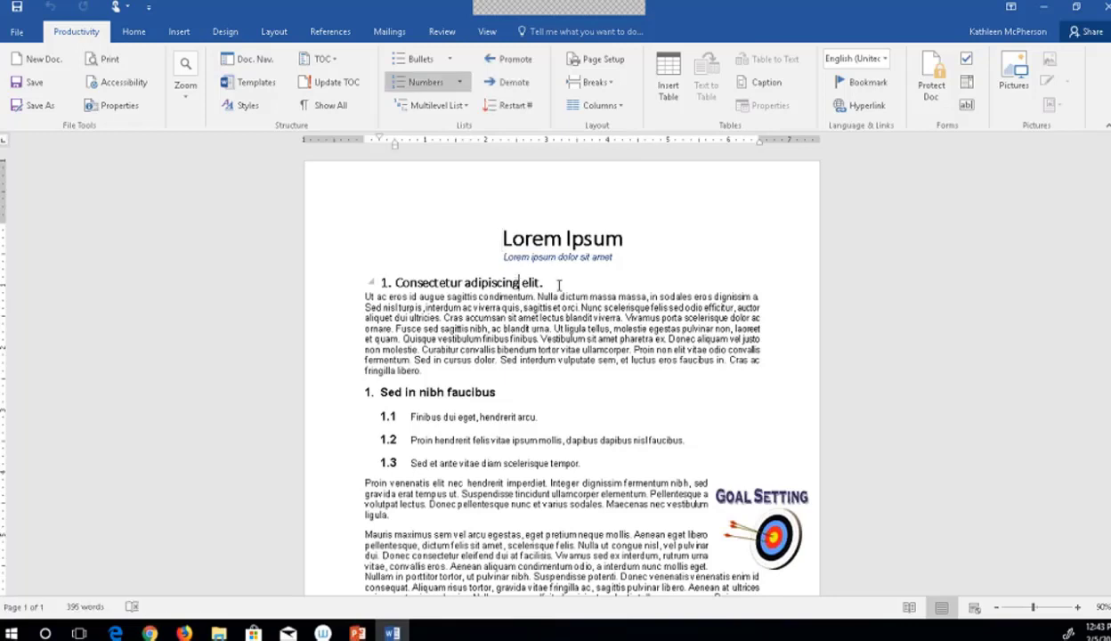
click(501, 392)
click(361, 395)
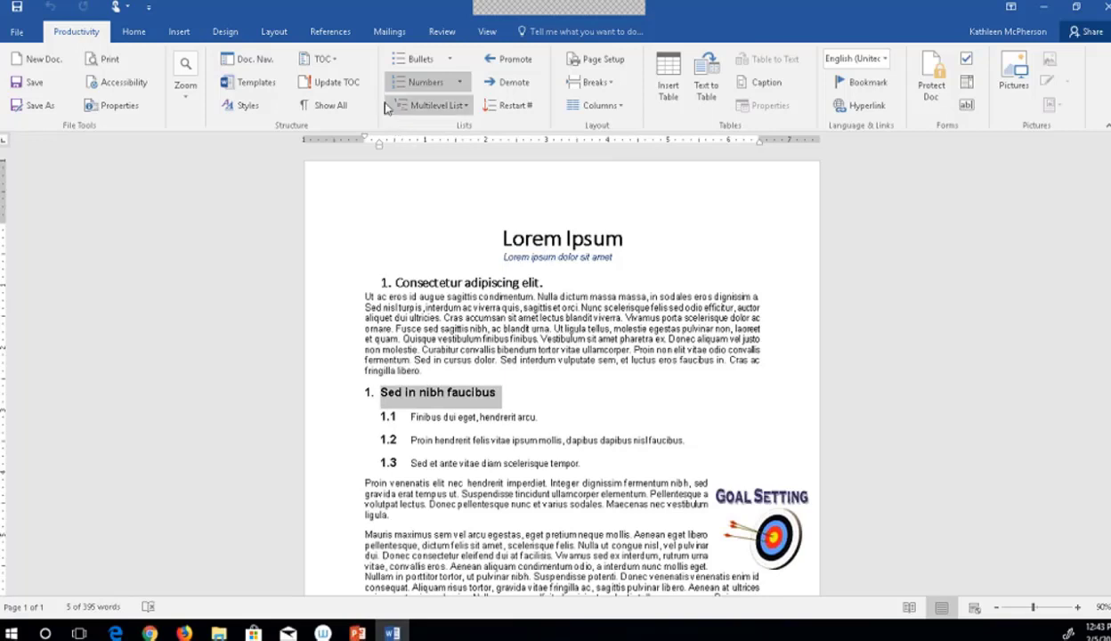
click(460, 403)
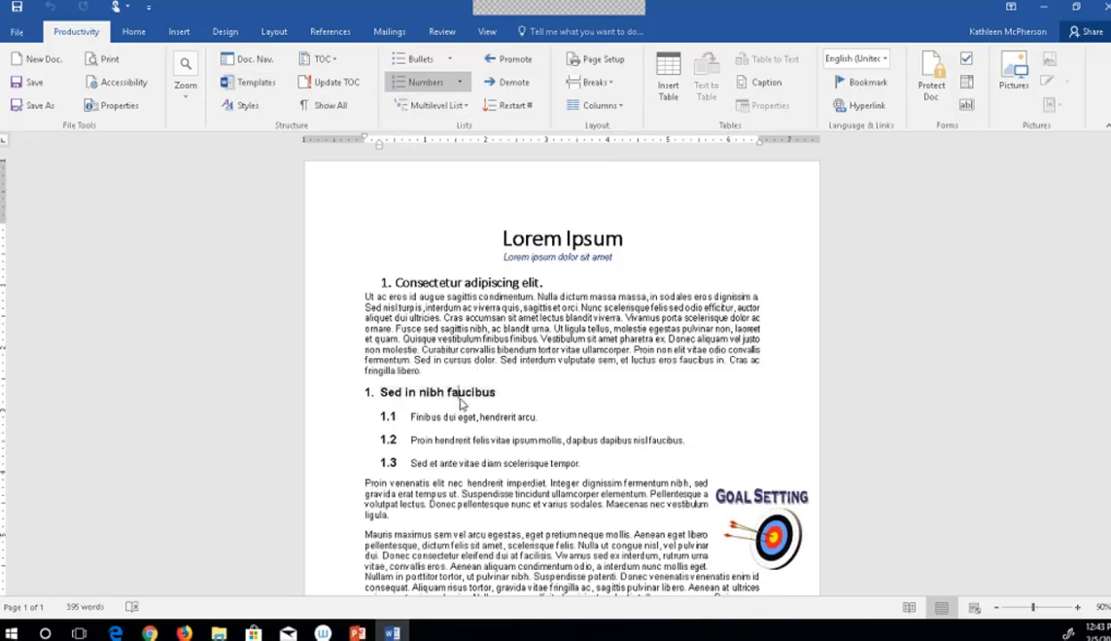
right_click(460, 400)
click(438, 405)
drag(492, 392, 356, 389)
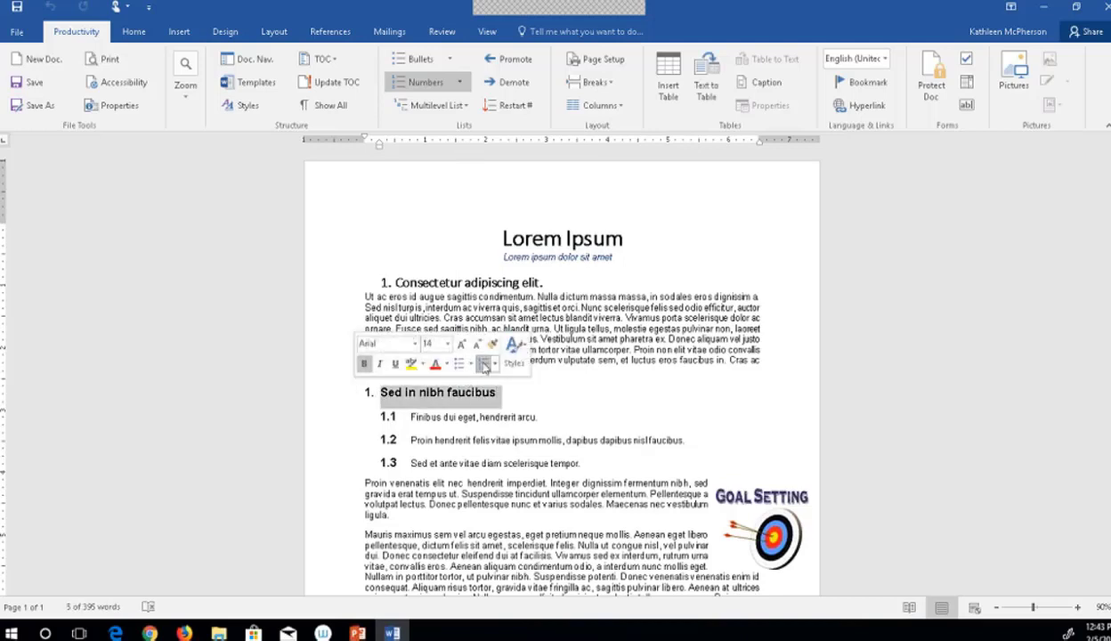
click(515, 353)
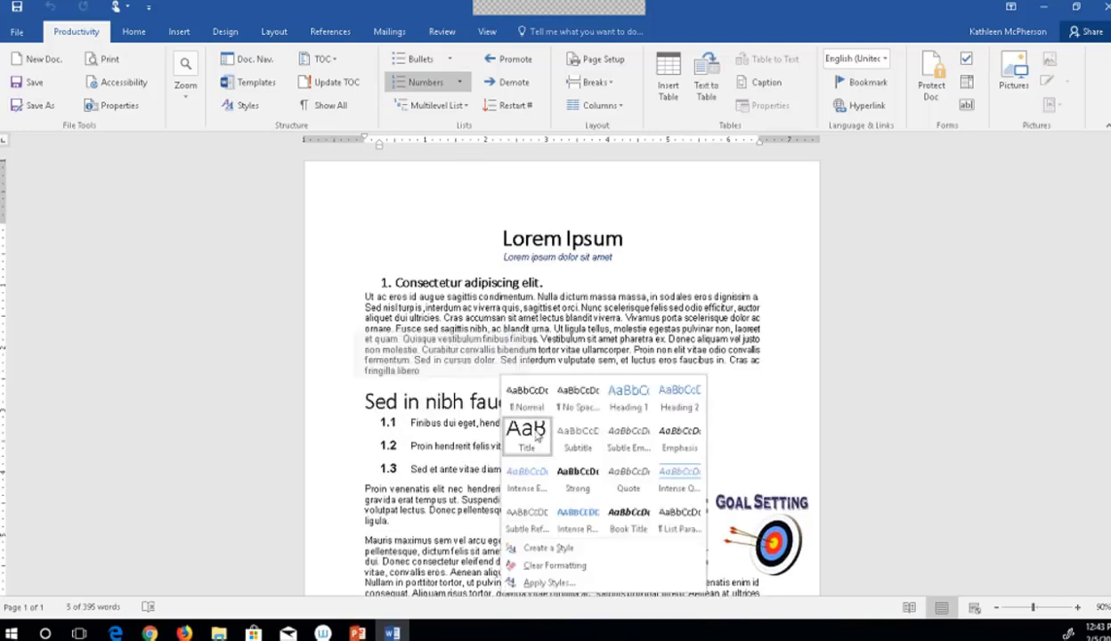
click(630, 402)
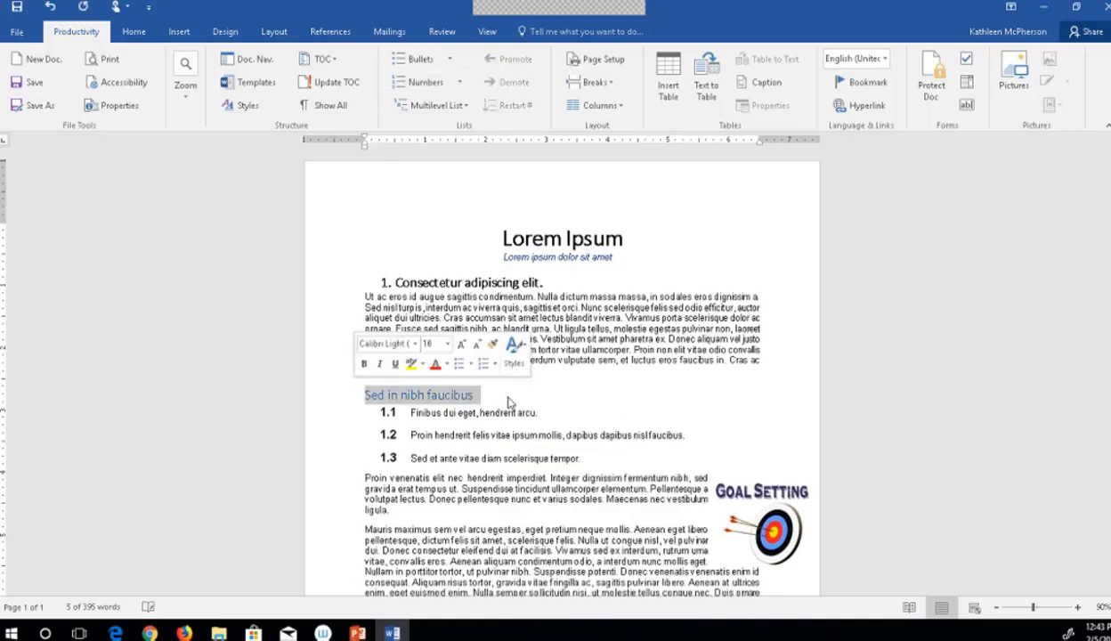
click(485, 395)
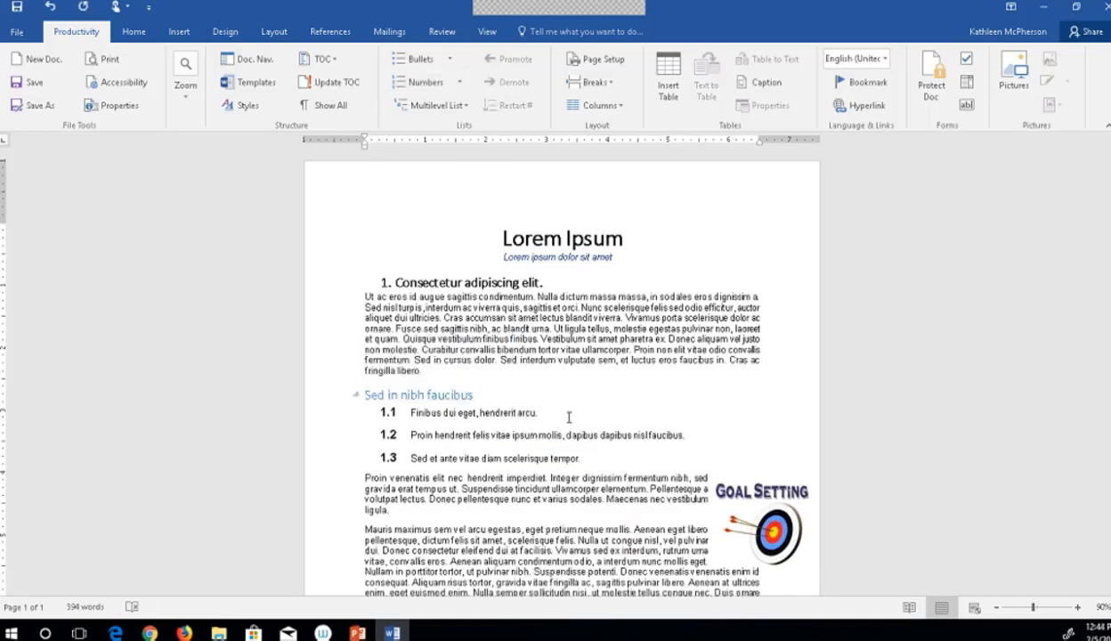
Apply the Heading 2 style to the "Finibus dui eget, hendrerit arcu." list item.
drag(540, 413, 405, 415)
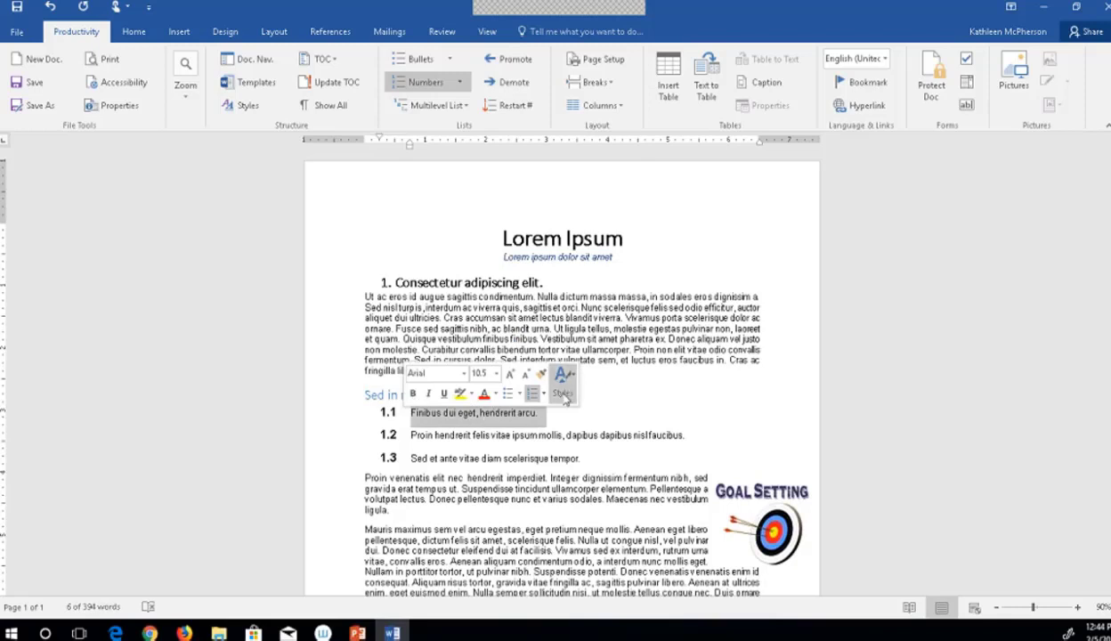
click(563, 396)
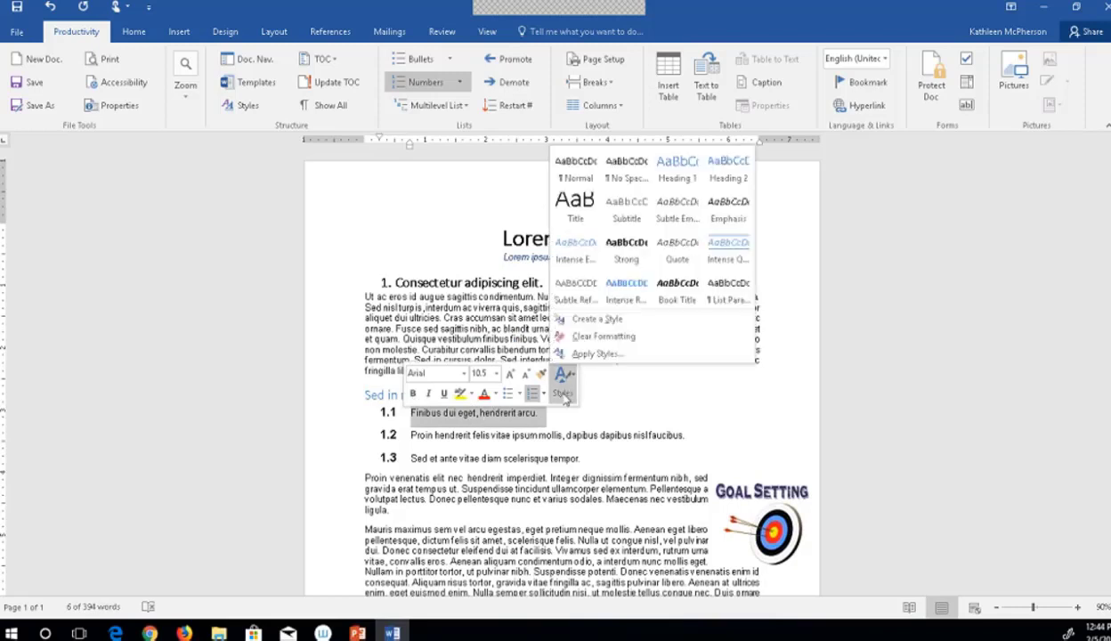
click(723, 176)
click(655, 429)
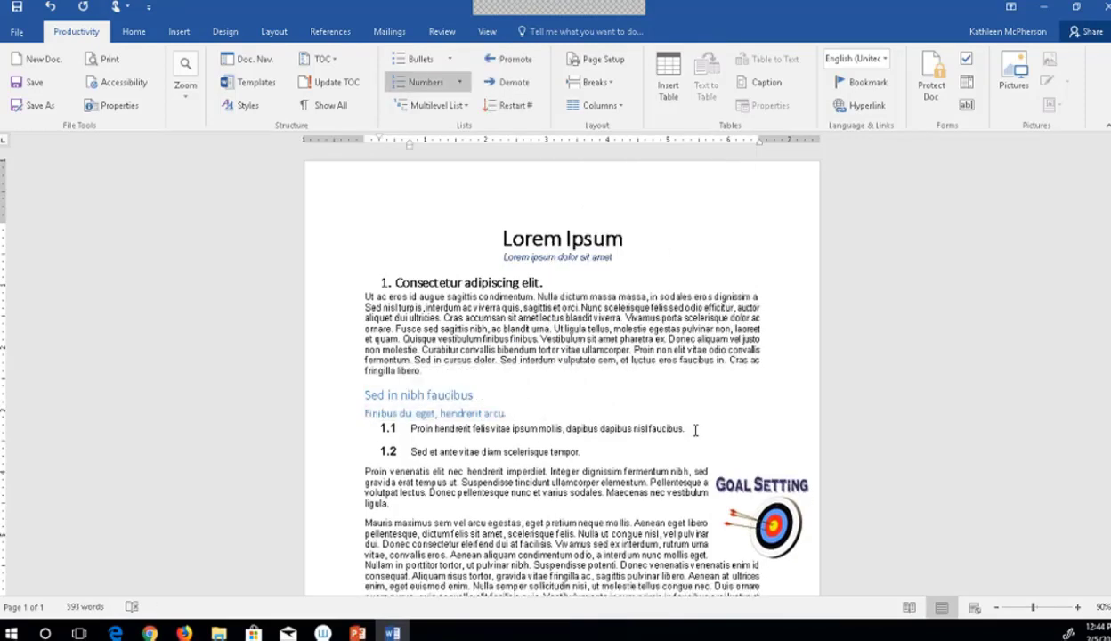
Apply the Heading 2 style to the "Proin hendrerit felis vitae ipsum mollis, dapibus dapibus nisl faucibus." list item.
drag(631, 430, 400, 434)
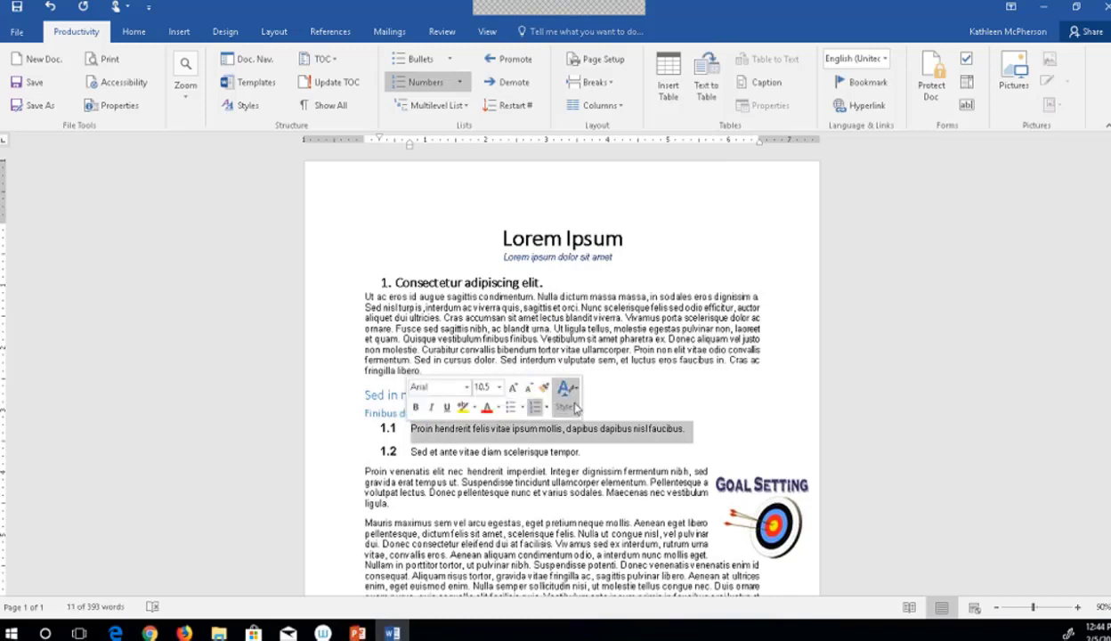
click(565, 392)
click(735, 153)
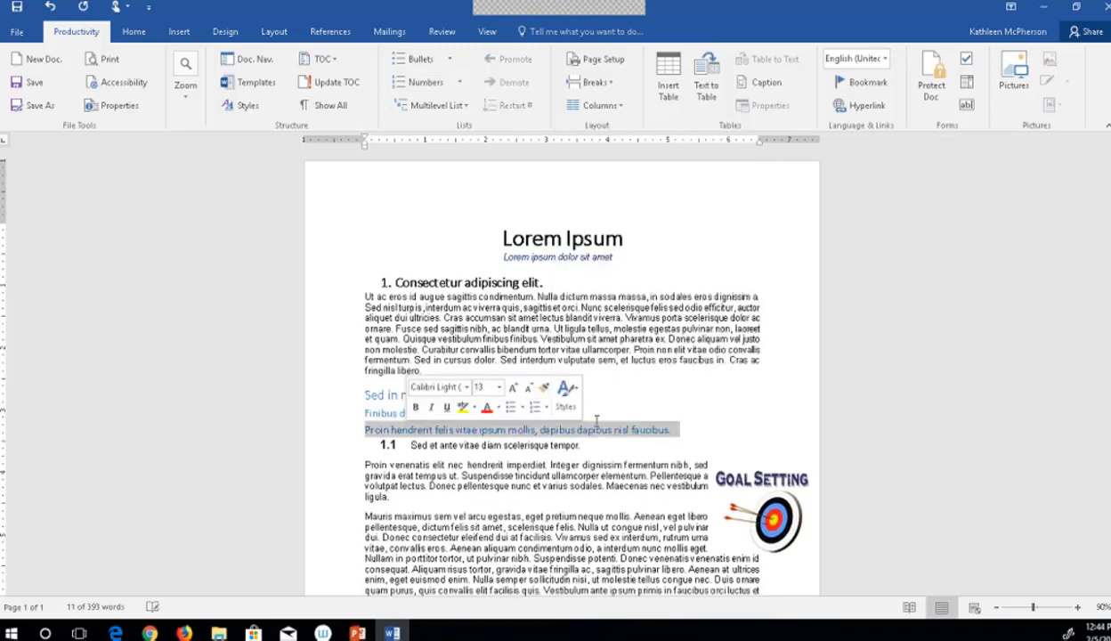
Apply the Heading 2 style to the "Sed et ante vitae diam scelerisque tempor." list item and deselect it.
click(587, 446)
drag(587, 445, 406, 445)
click(559, 407)
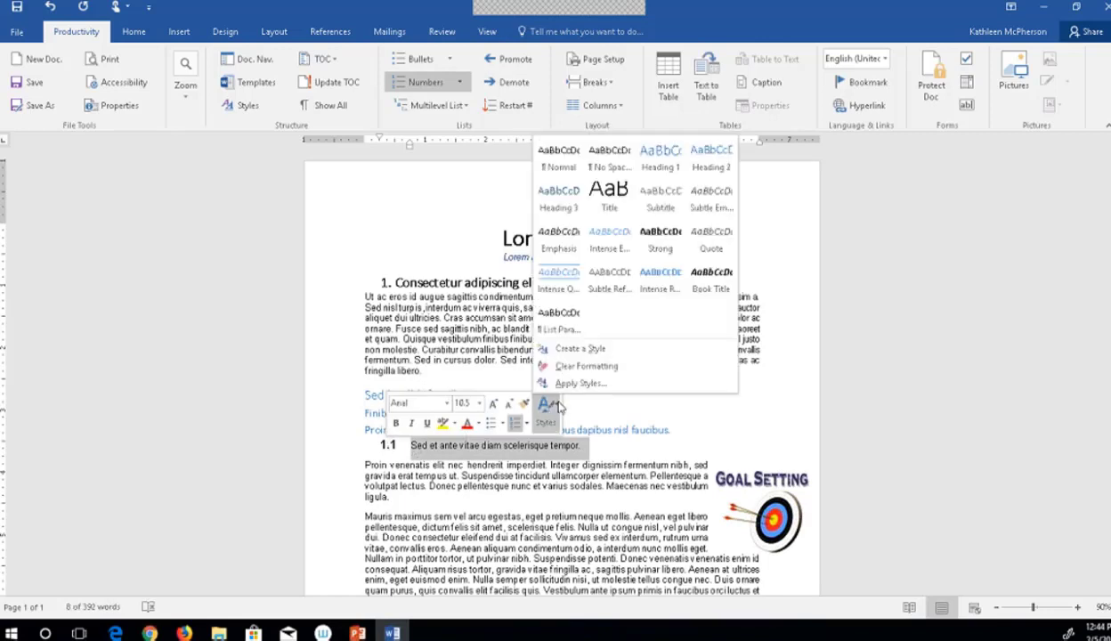
click(694, 154)
click(557, 447)
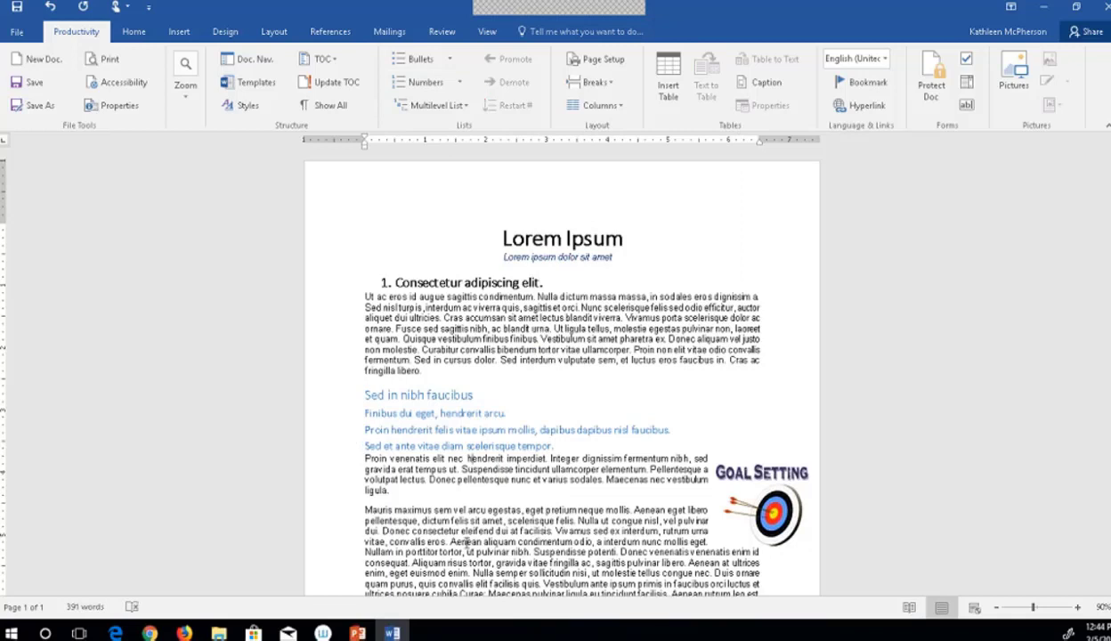
Split "Mauris maximus sem vel arcu egestas," from the rest of its paragraph onto a line of its own.
drag(526, 512, 364, 511)
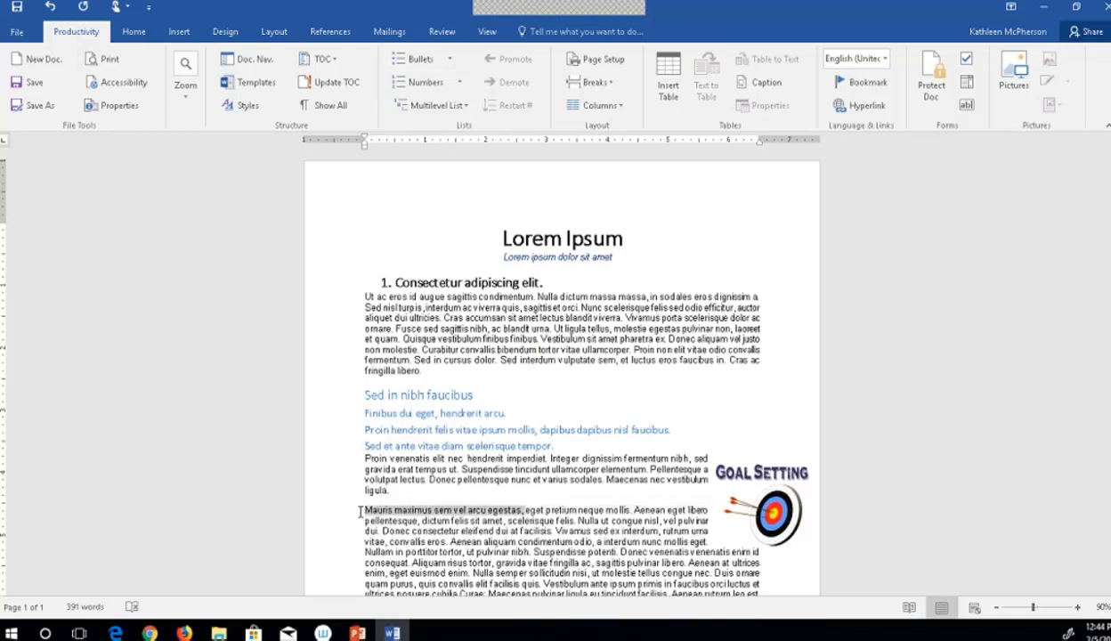
click(526, 510)
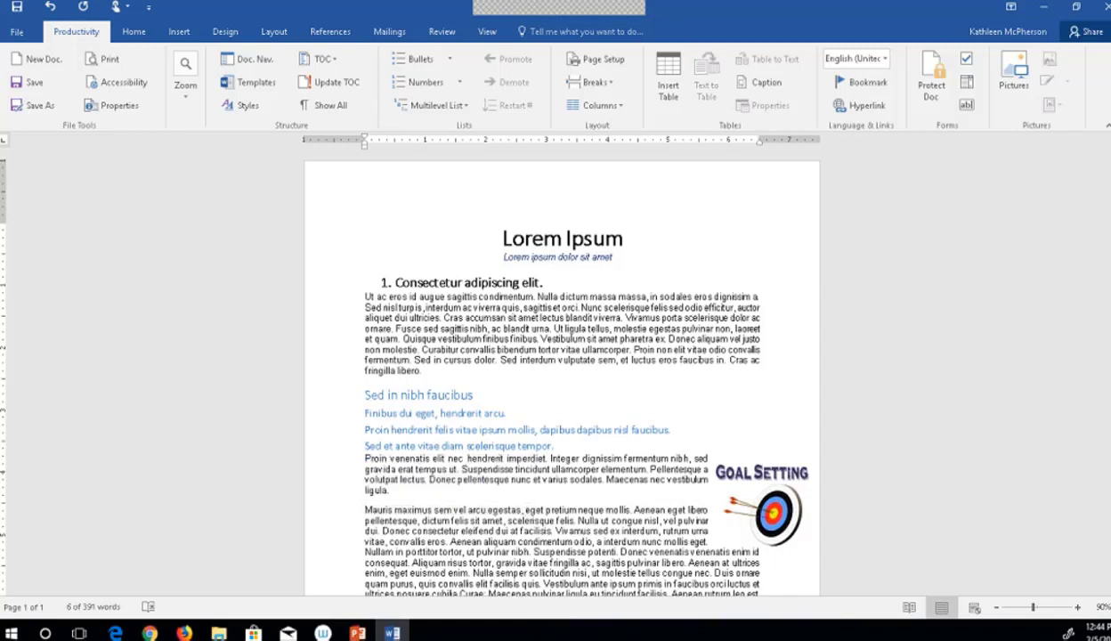
key(Return)
Apply the Heading 1 style to the "Mauris maximus sem vel arcu egestas," line and save the document.
drag(517, 511, 348, 515)
click(503, 484)
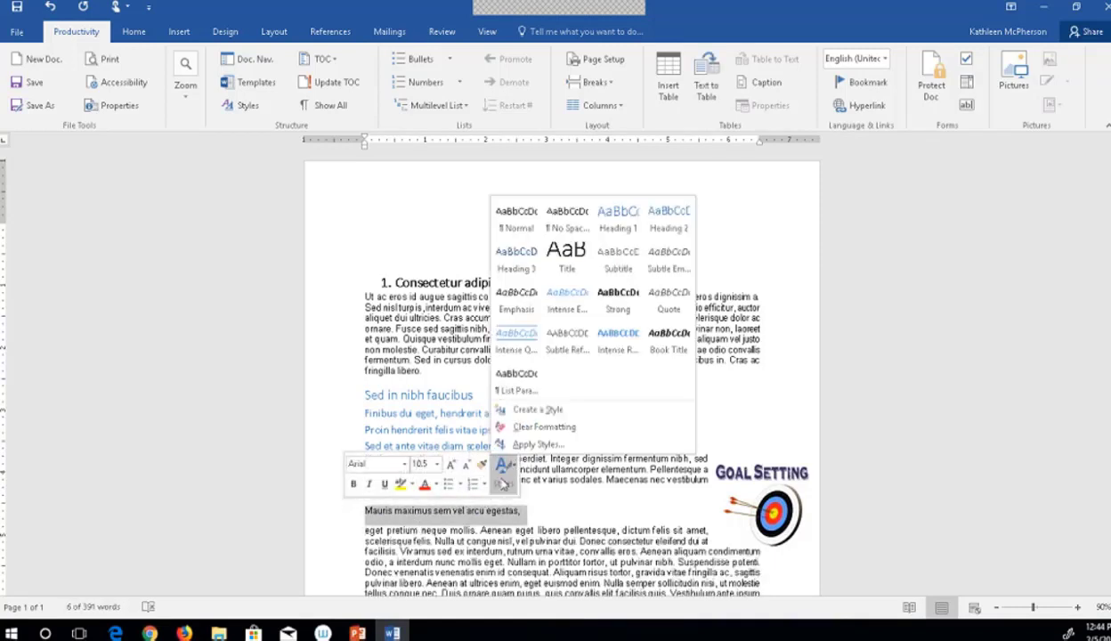
click(623, 219)
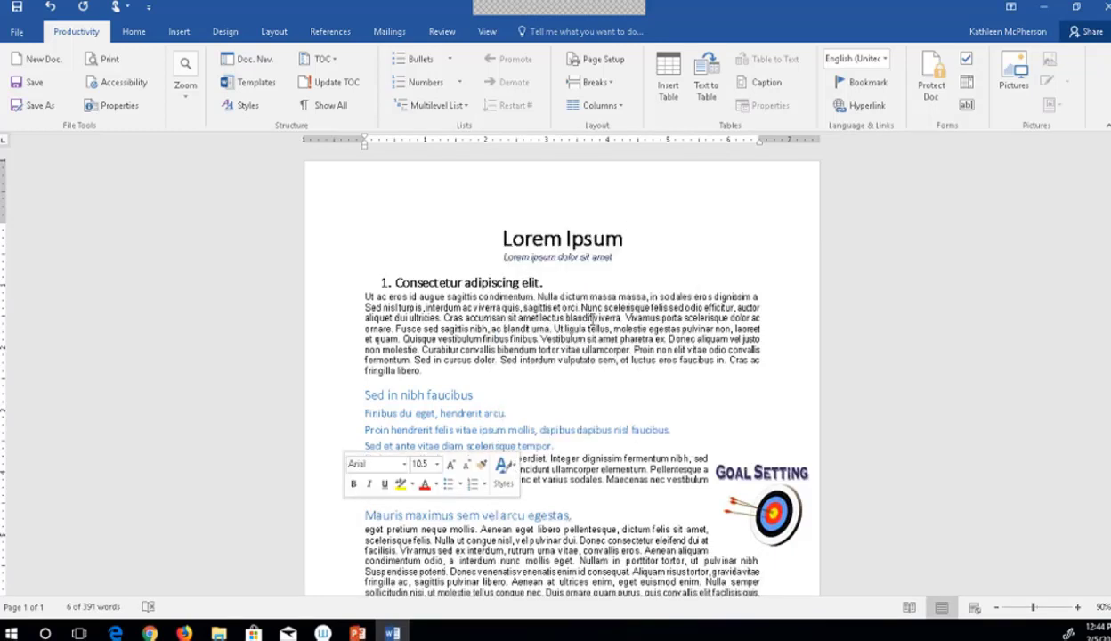
click(606, 479)
scroll(605, 481, down, 1)
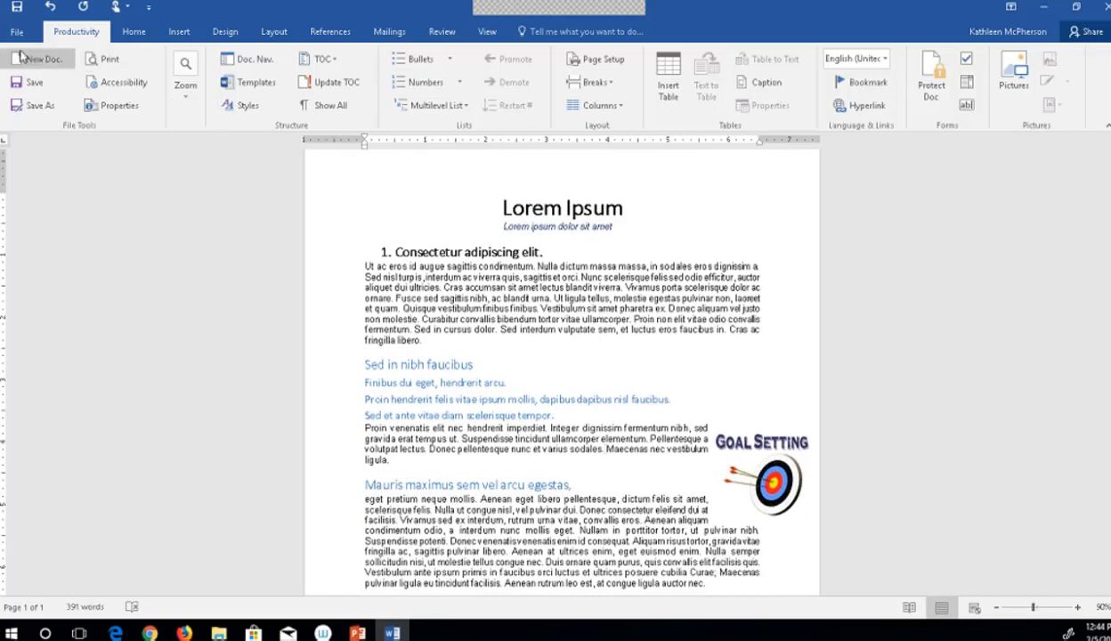
click(16, 7)
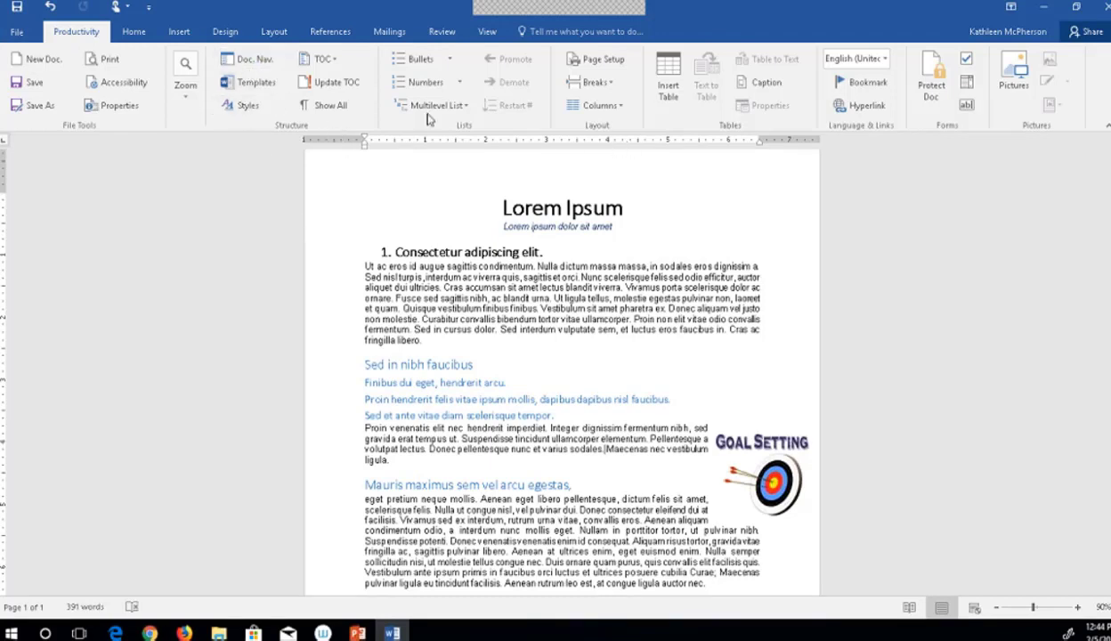
Try inserting the Automatic Table 1 table of contents within the "Proin venenatis" paragraph, and undo the insertion.
click(332, 60)
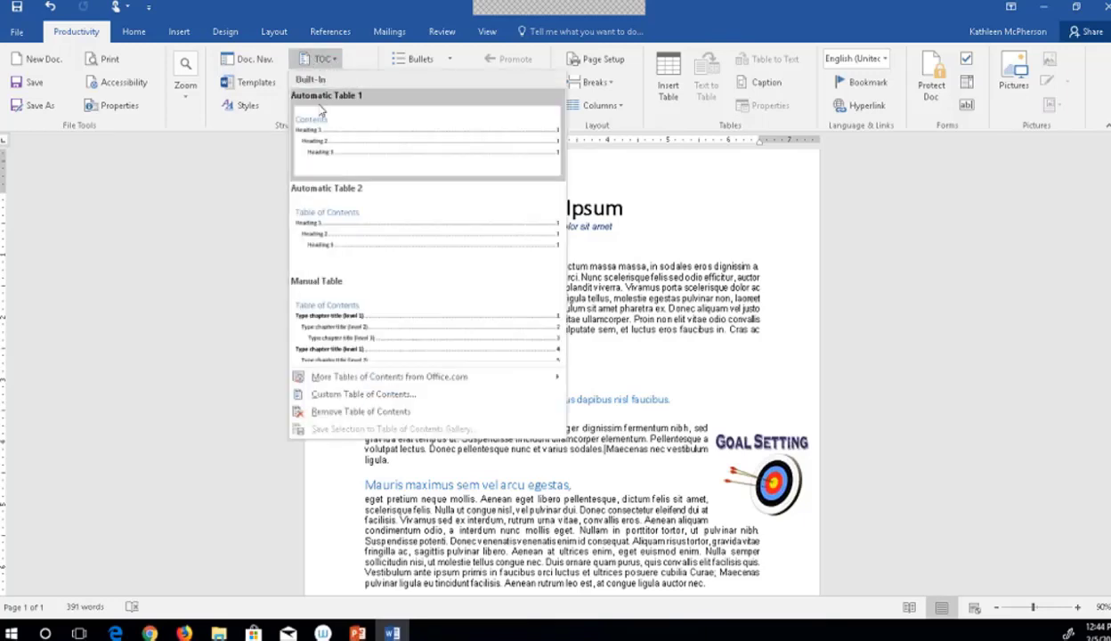
click(322, 116)
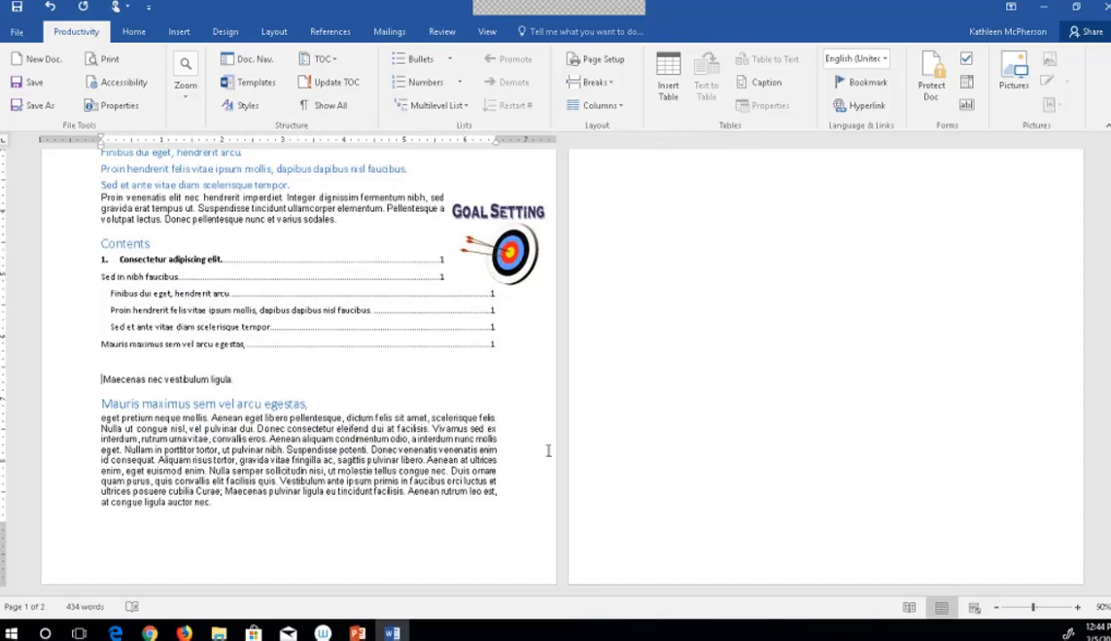
scroll(548, 452, up, 5)
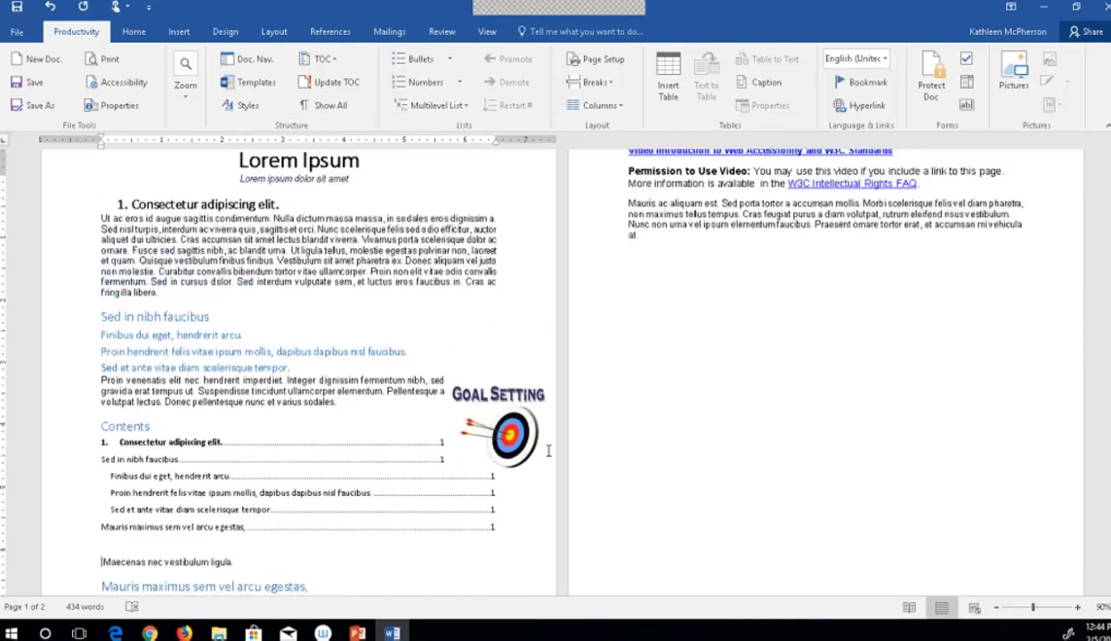
scroll(508, 448, down, 3)
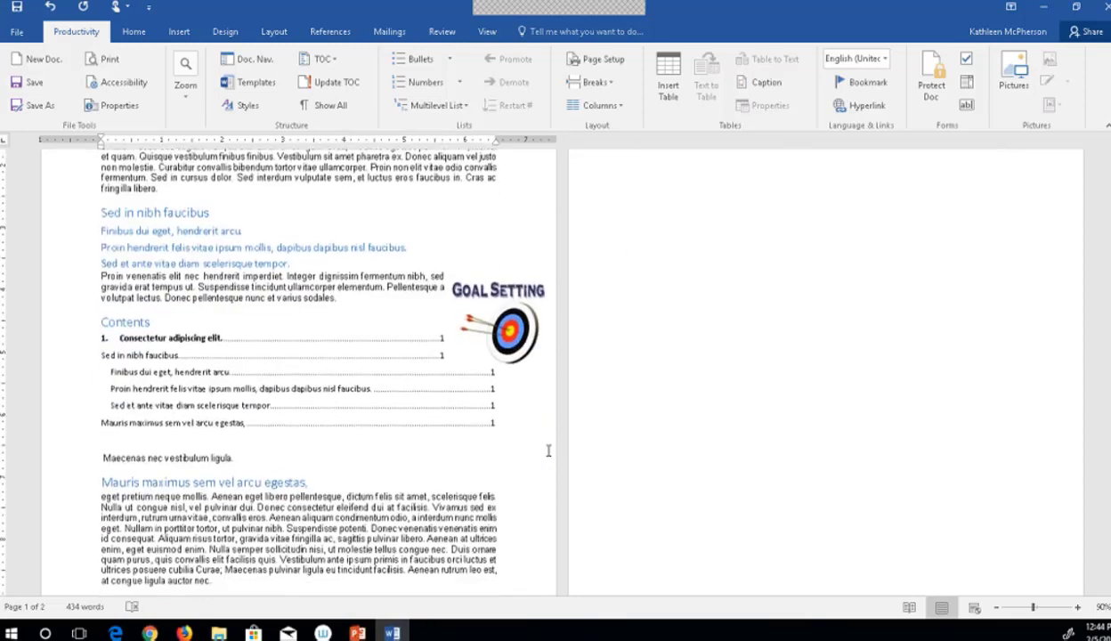
click(51, 9)
Insert the Automatic Table 1 table of contents at the start of the document, above the "Lorem Ipsum" title.
scroll(429, 388, up, 5)
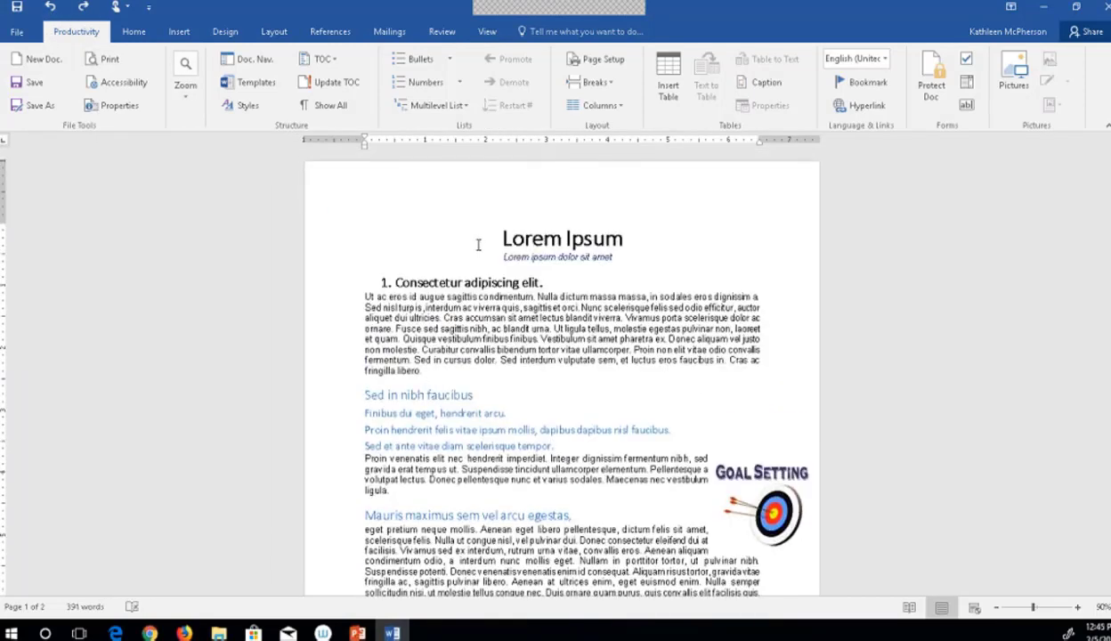
click(321, 58)
click(325, 109)
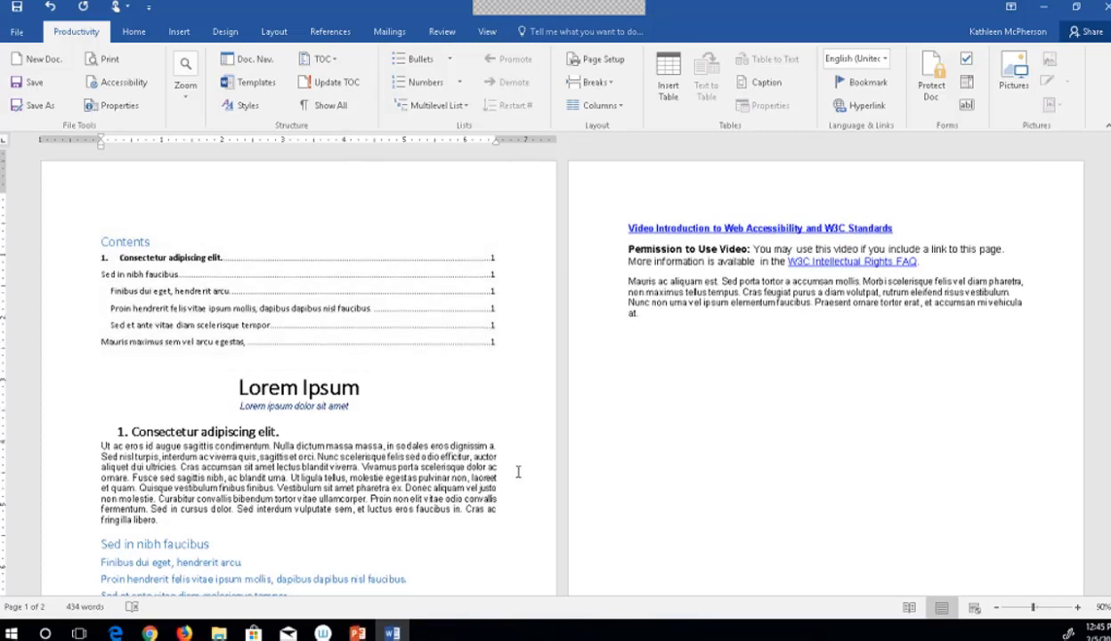
Delete the word "hendrerit" from the "Finibus dui eget, hendrerit arcu." heading in the document body.
scroll(517, 446, down, 1)
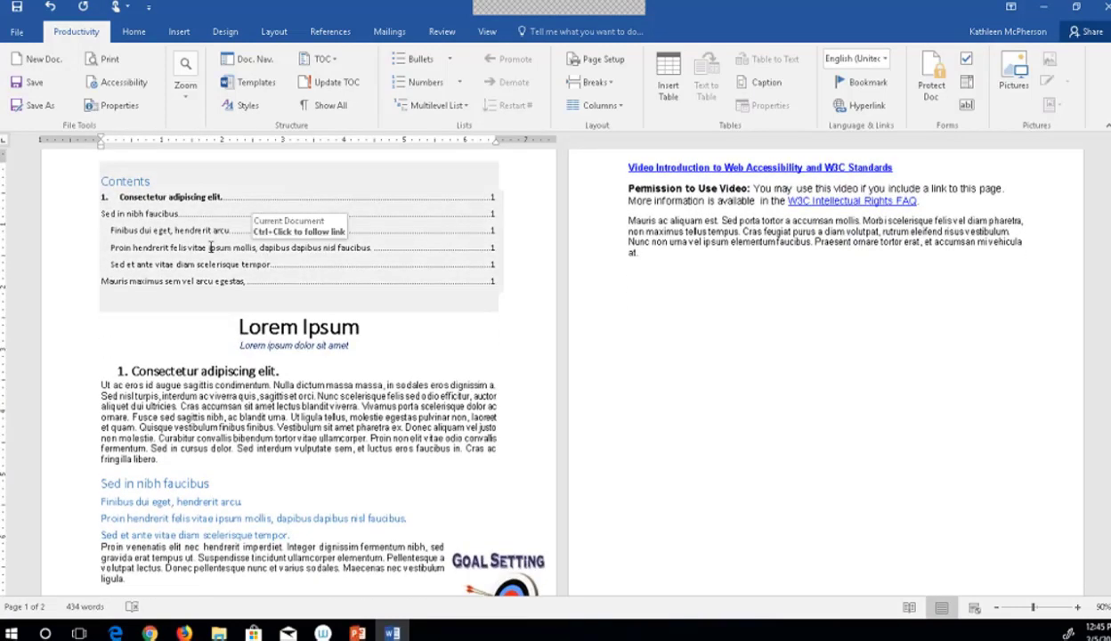
scroll(386, 518, down, 3)
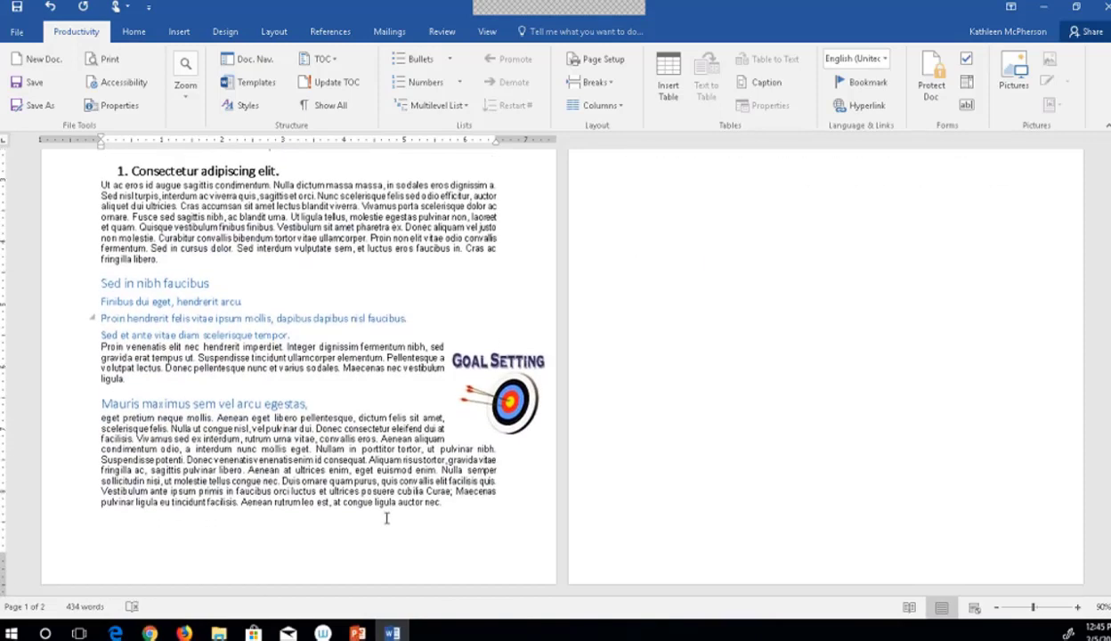
scroll(387, 519, up, 4)
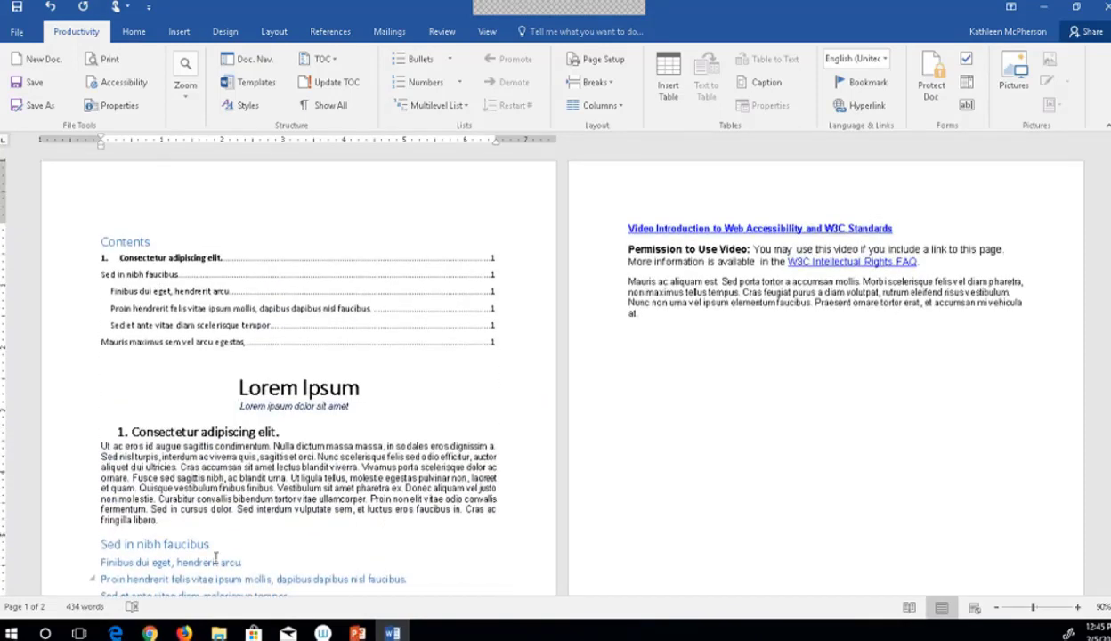
scroll(217, 553, down, 2)
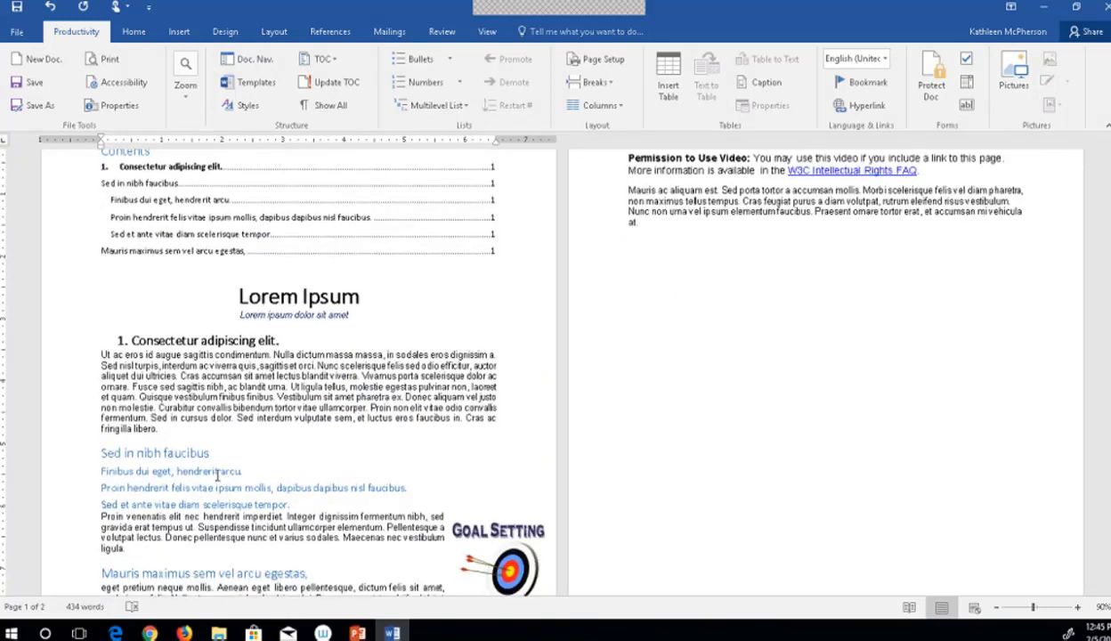
drag(217, 474, 181, 473)
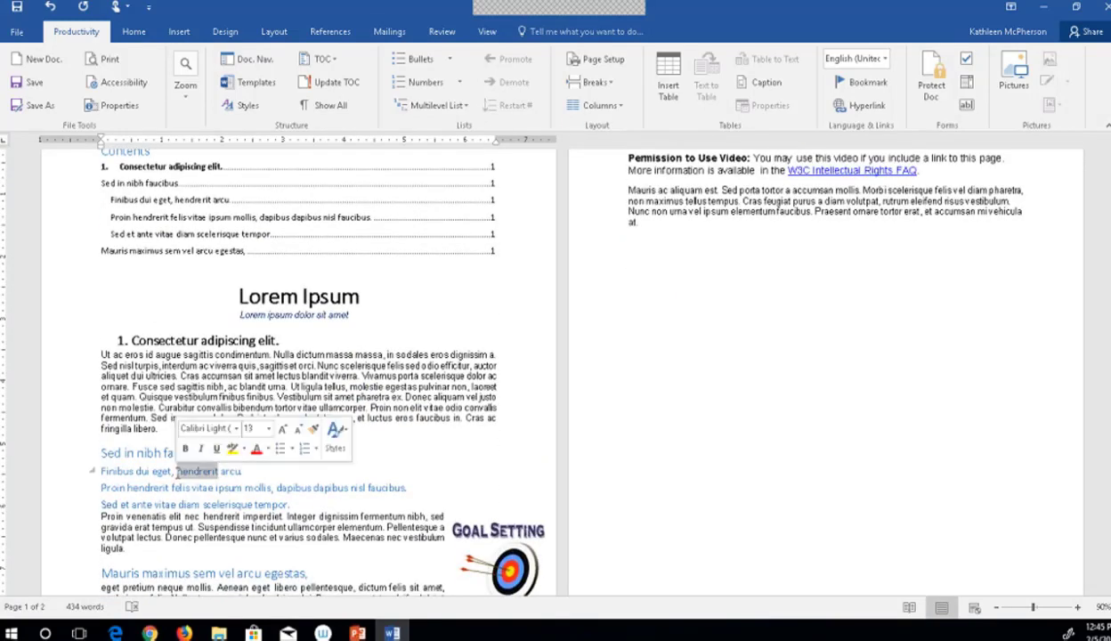
key(Delete)
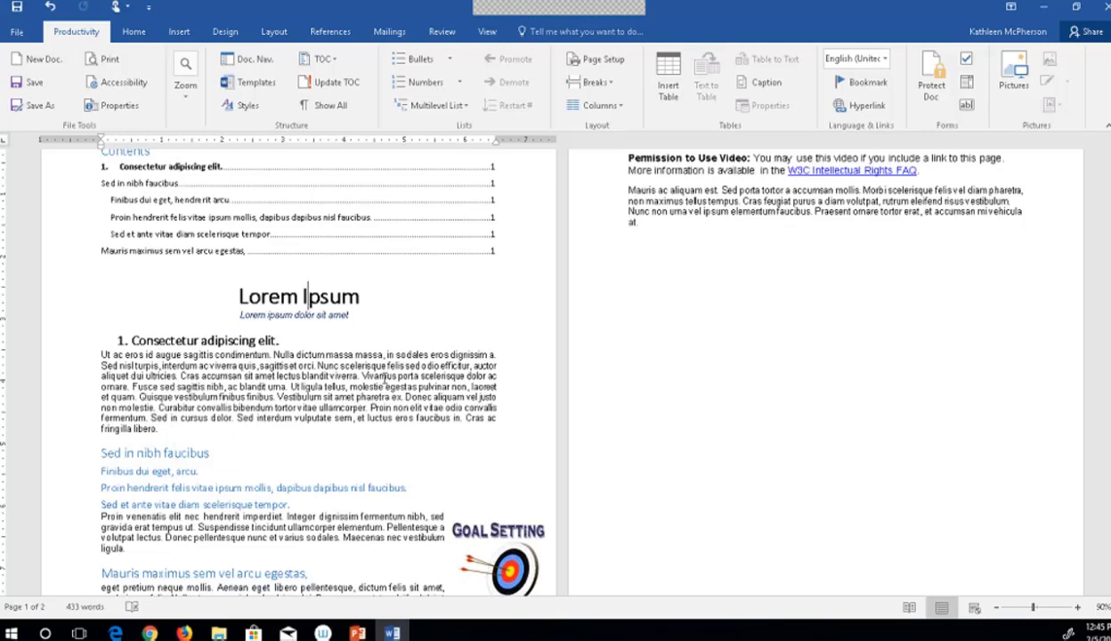
Regenerate the table of contents with Automatic Table 1 to match the edited heading, and save the document.
scroll(310, 309, up, 1)
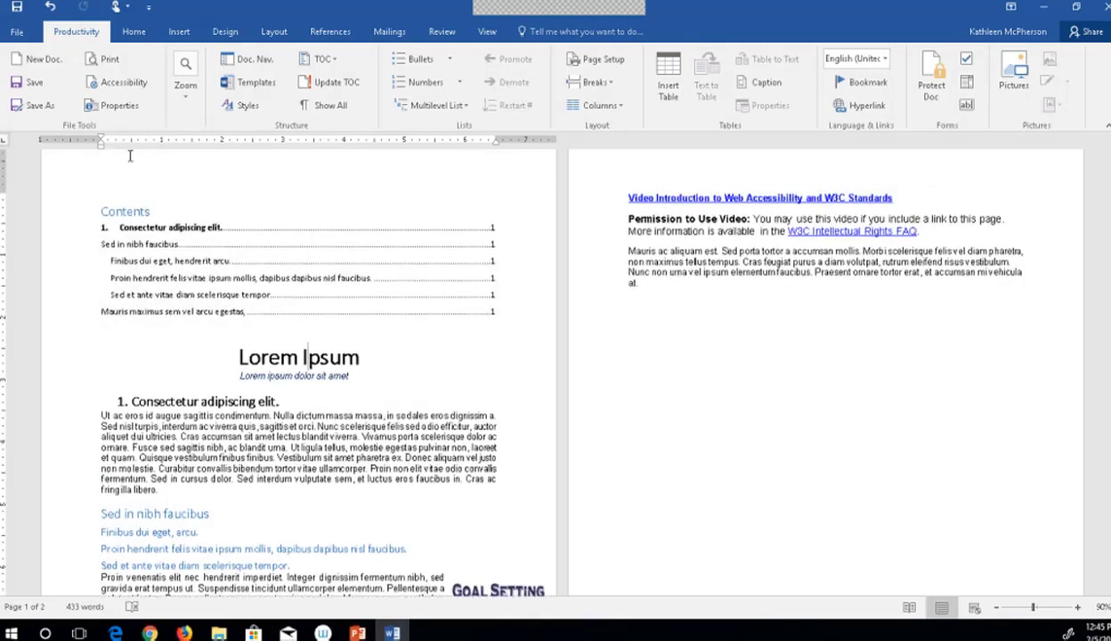
click(332, 60)
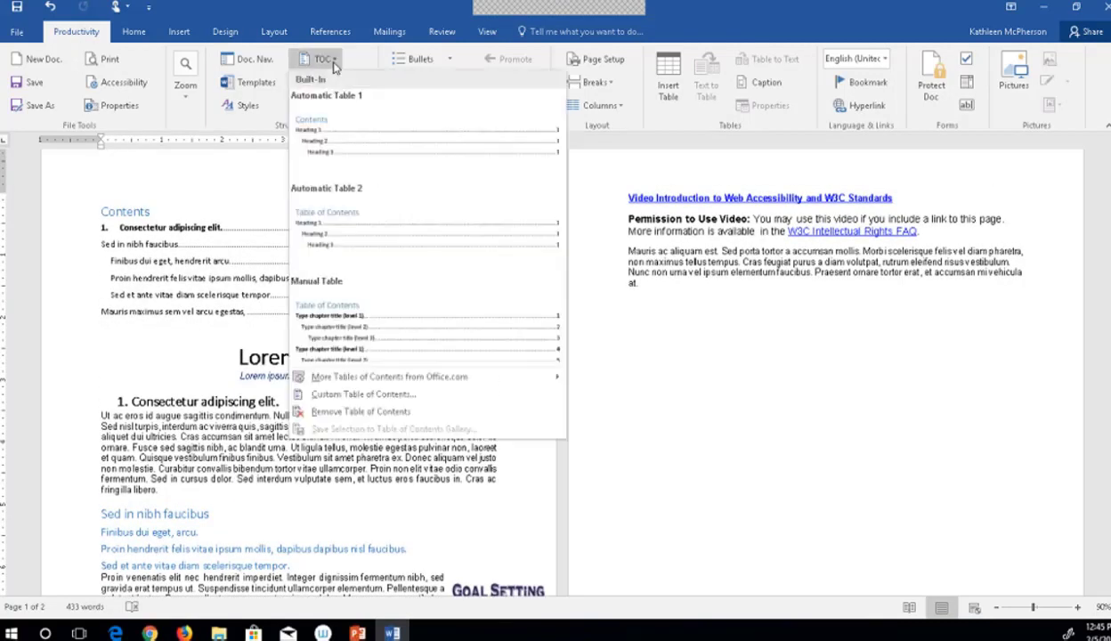
click(329, 110)
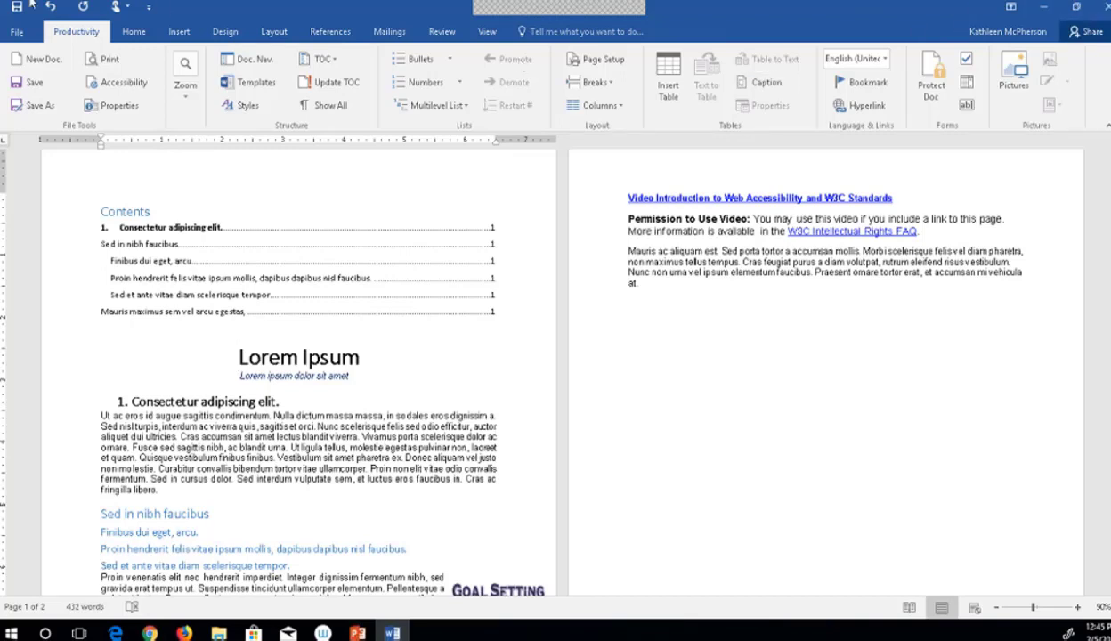
key(ctrl+s)
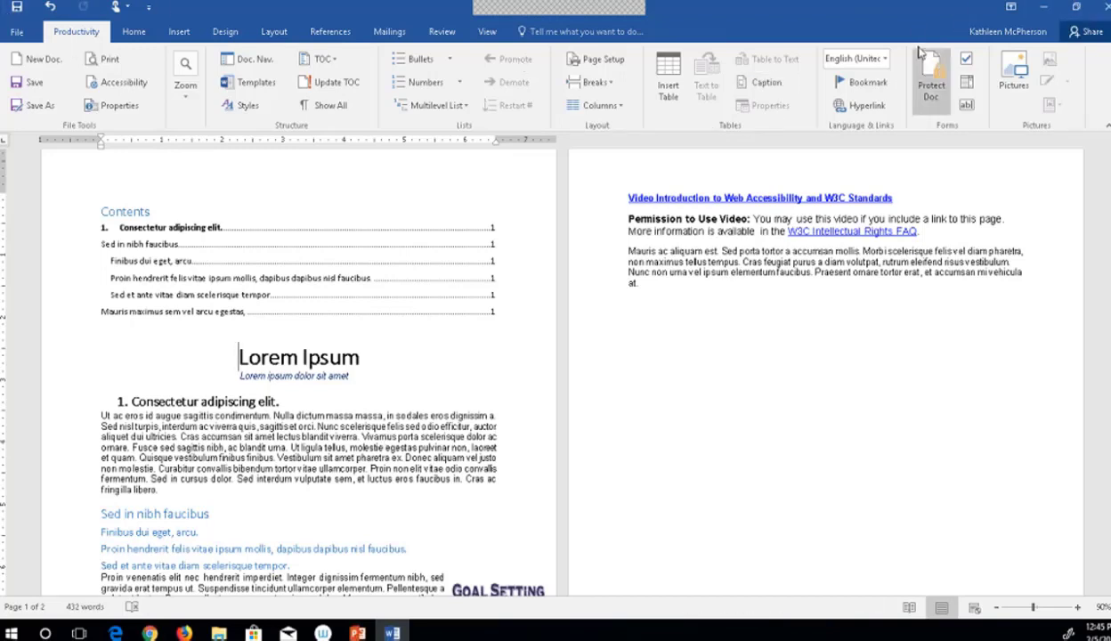
Close the Word document, switch to the Flawed Accessibility PD presentation in PowerPoint, and maximize its window.
click(1102, 12)
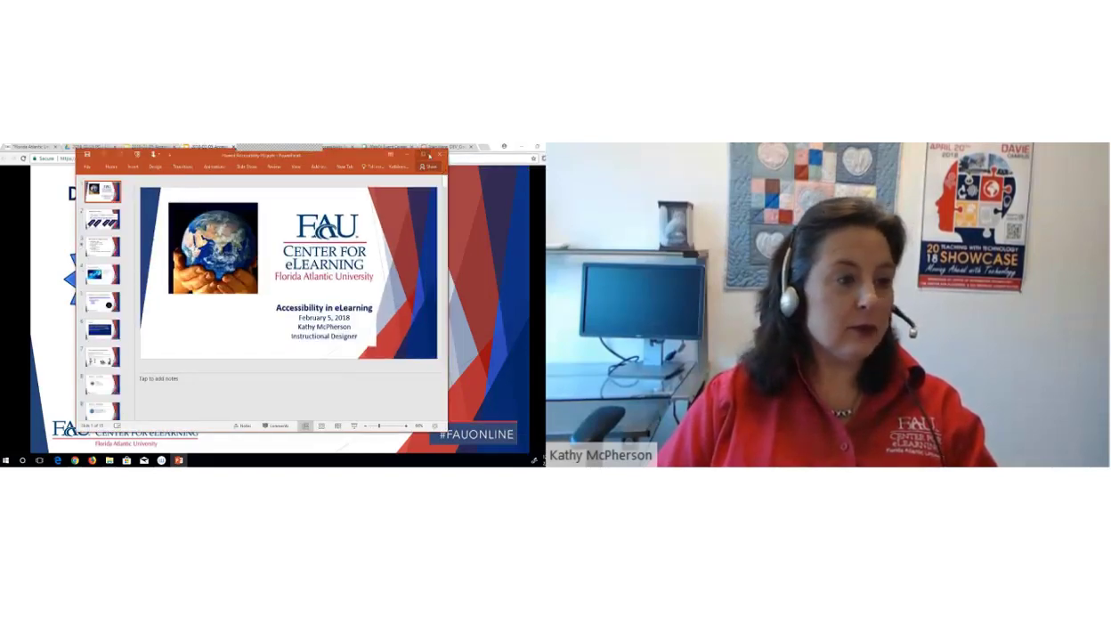
click(425, 155)
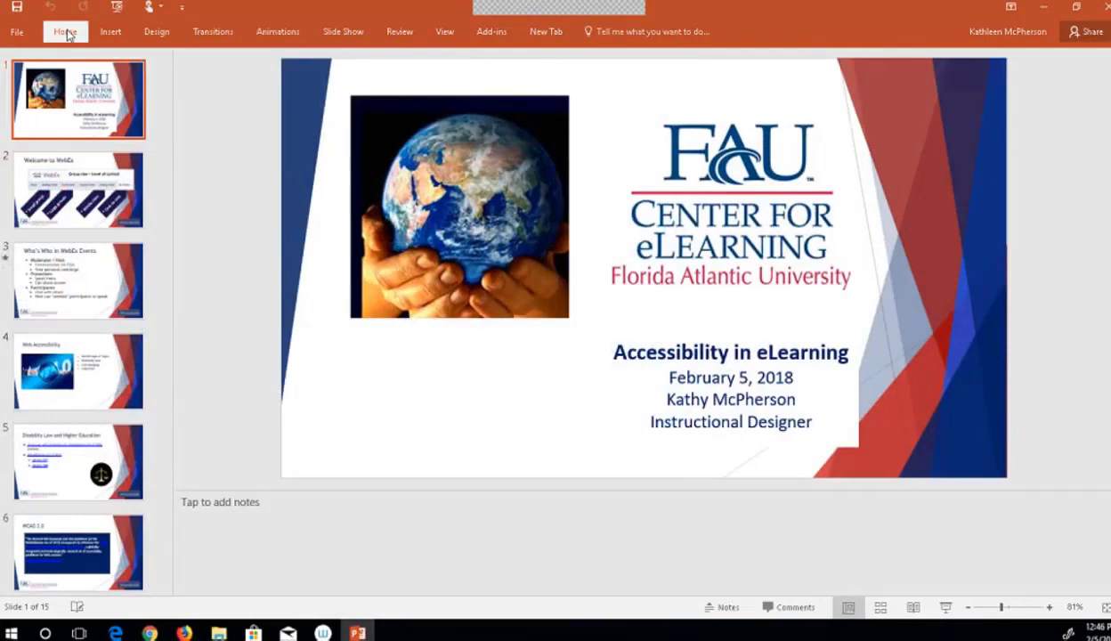
click(66, 32)
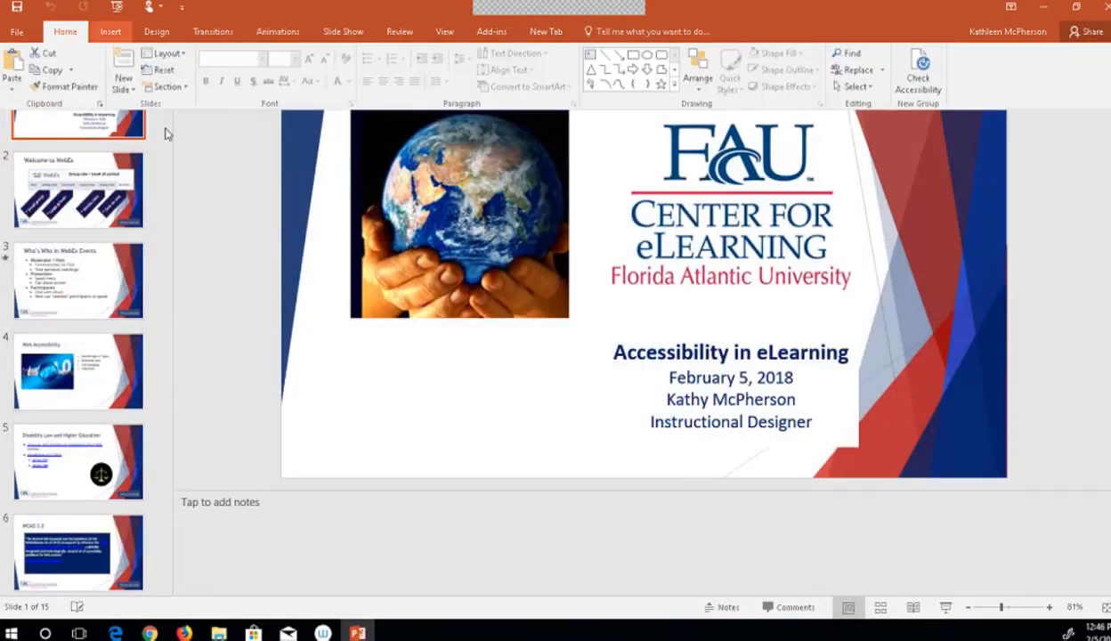
click(180, 188)
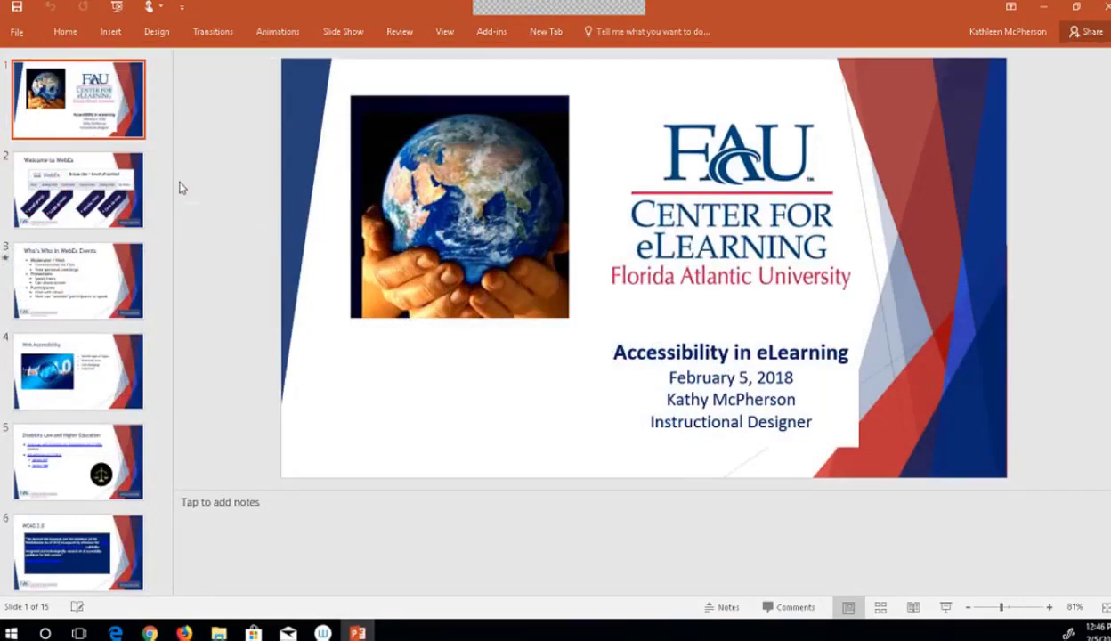
Open the ribbon customization options for PowerPoint and list All Commands as the command source.
click(15, 32)
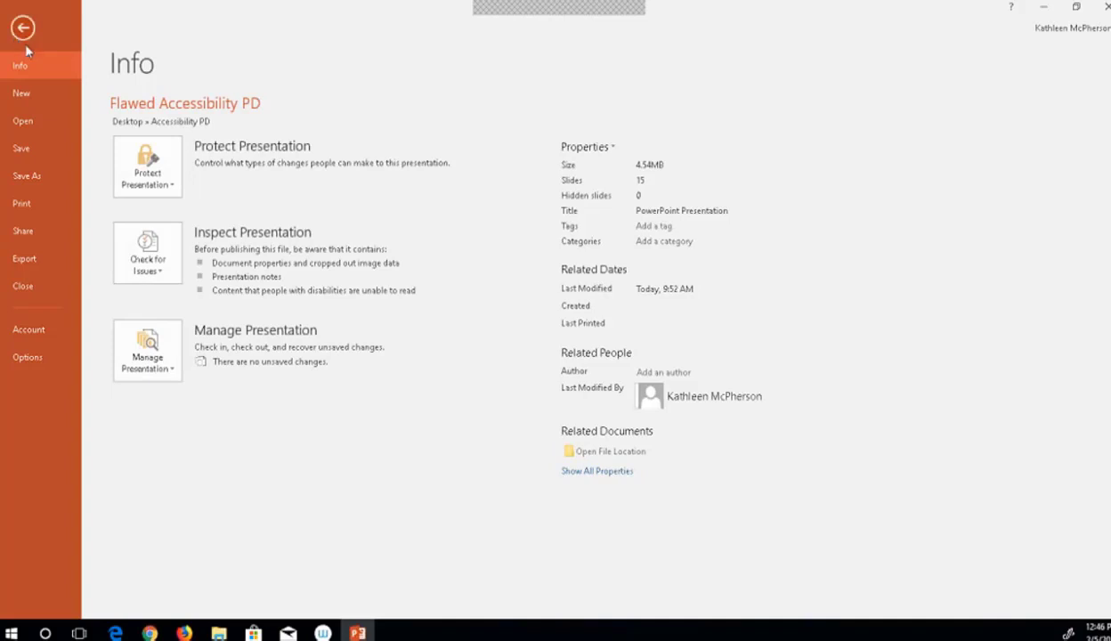
key(Escape)
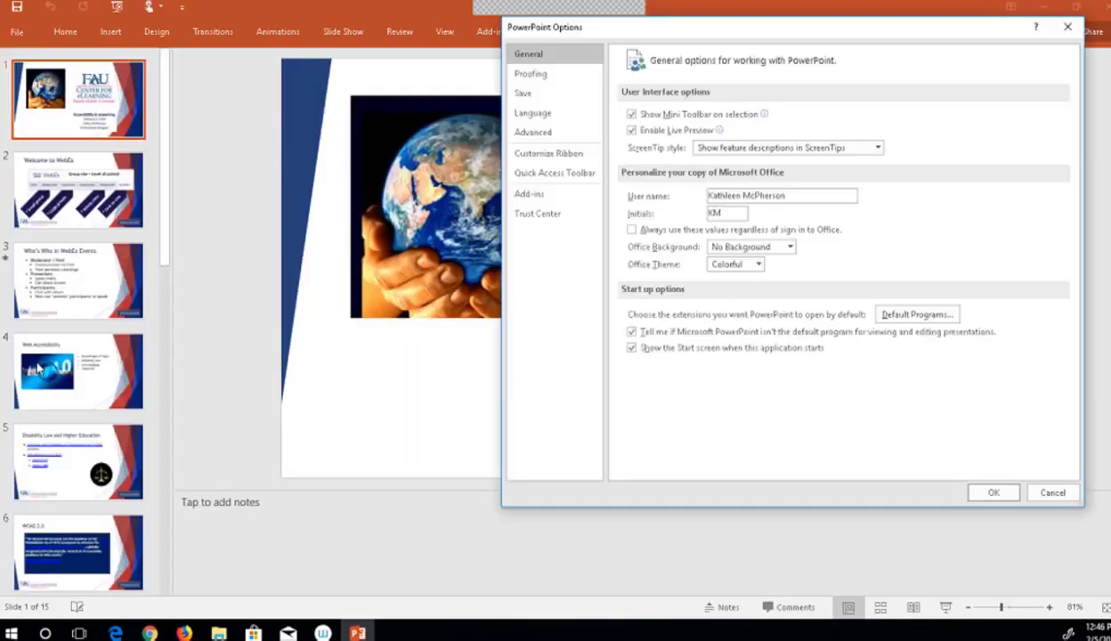
click(538, 154)
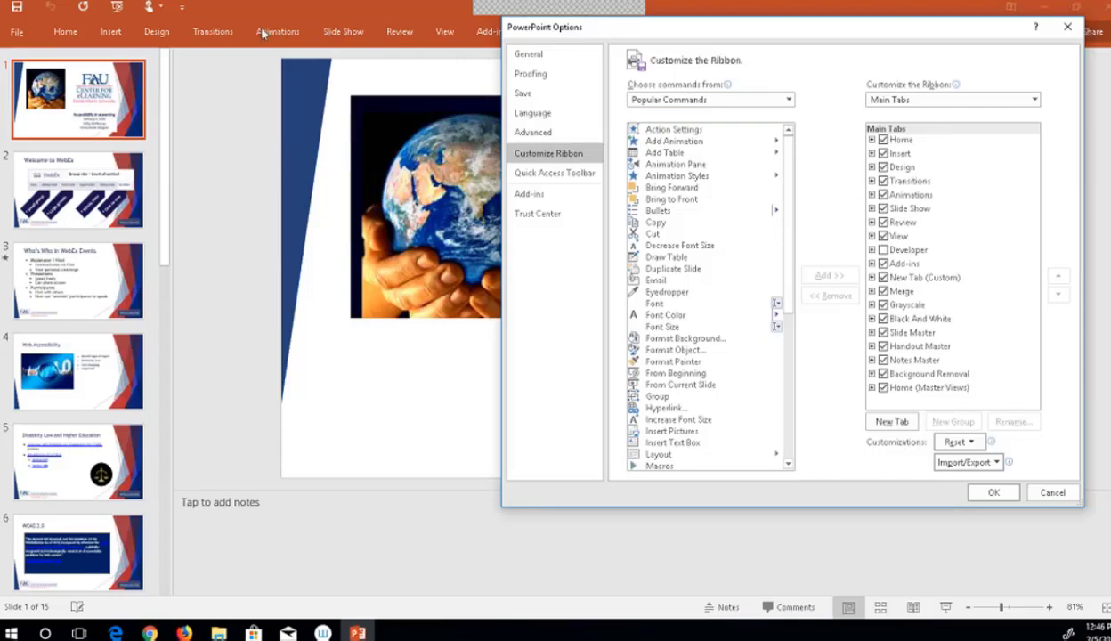
click(788, 100)
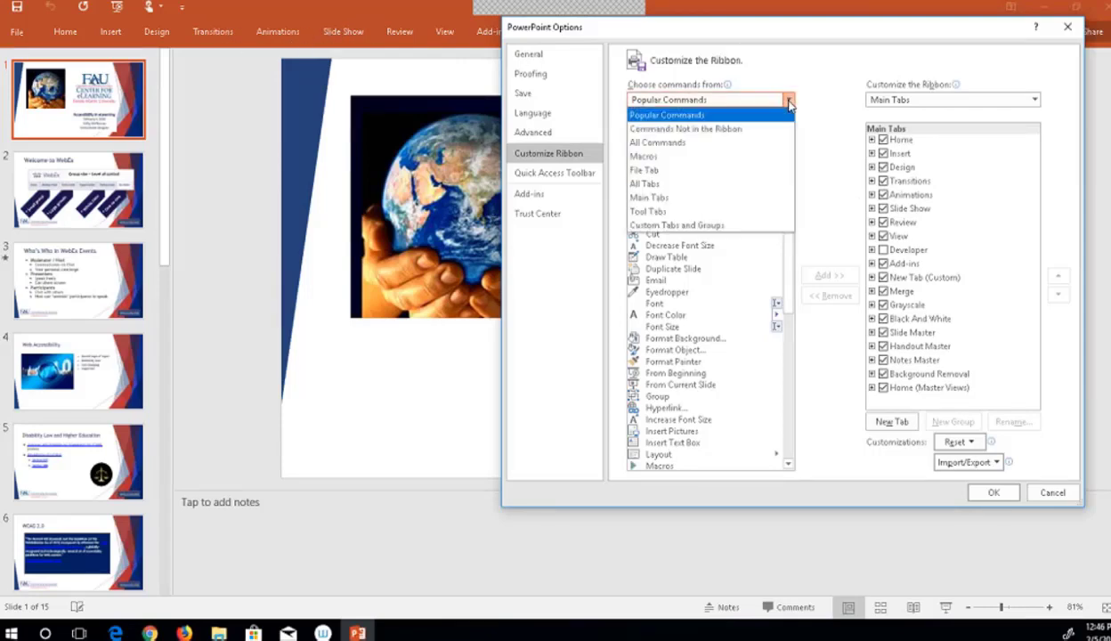
click(707, 142)
scroll(734, 207, down, 4)
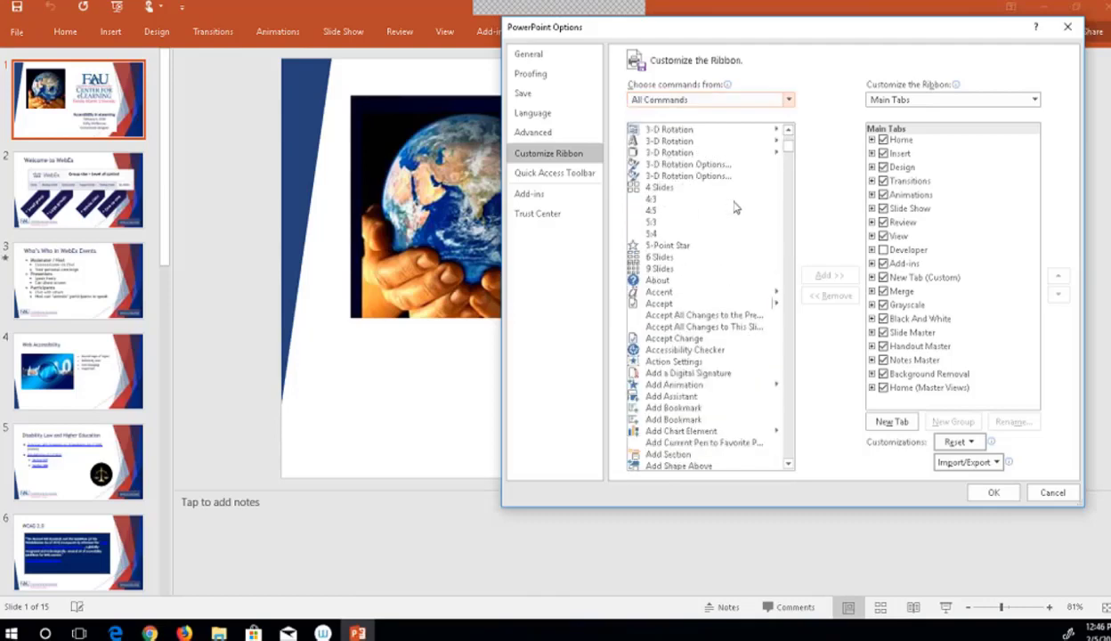
Try to add the Accessibility Checker command to the ribbon without choosing a custom group.
click(707, 352)
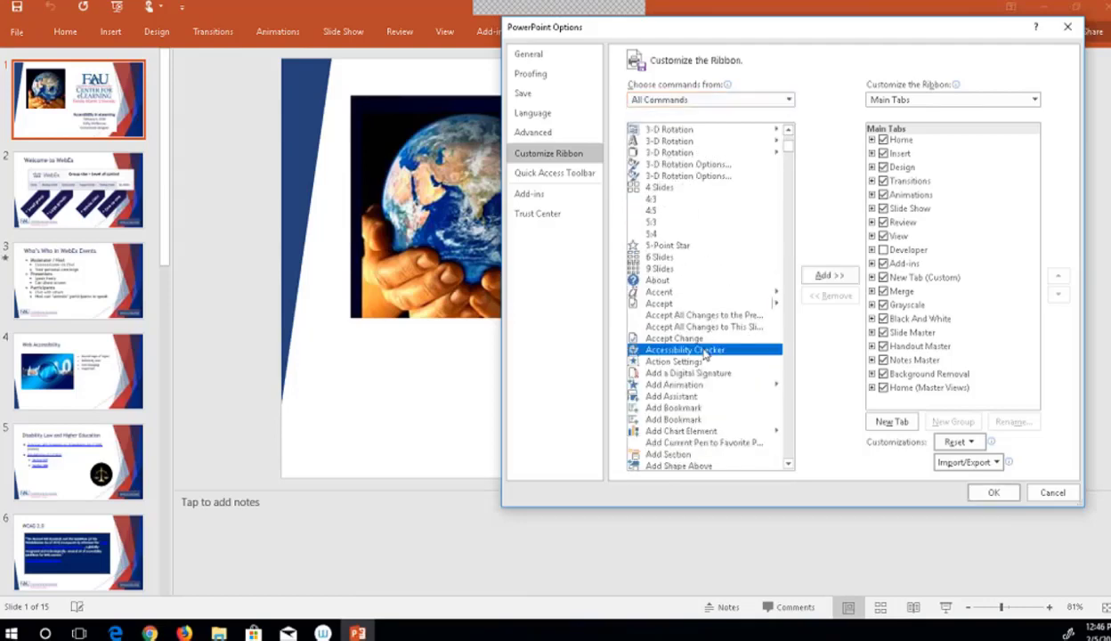
click(819, 280)
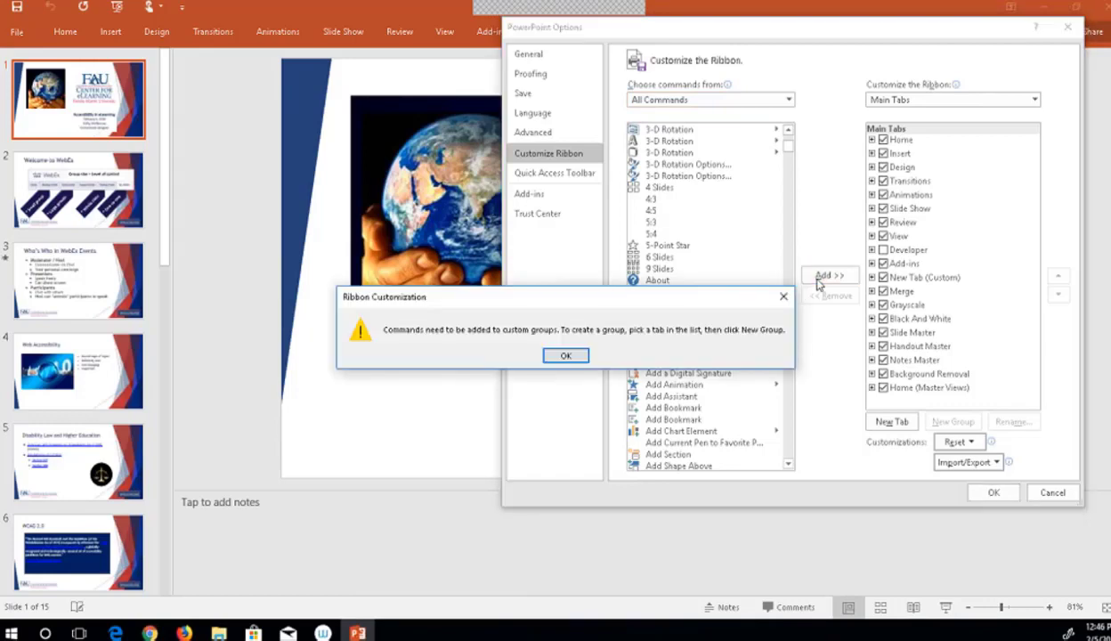
click(566, 354)
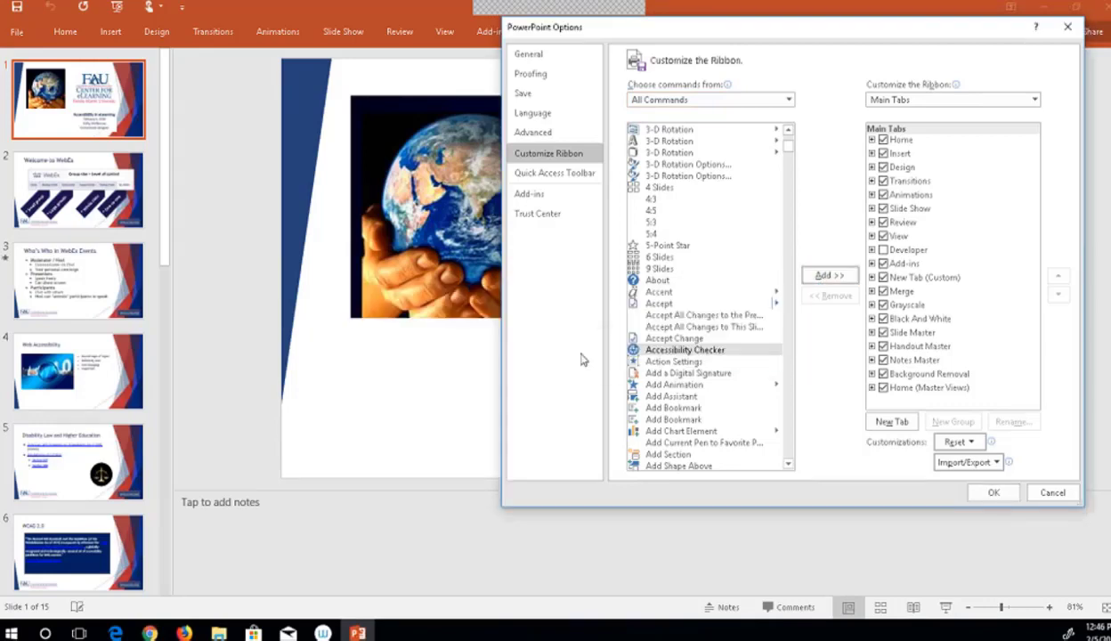
Create another custom group on the Home tab, add the Accessibility Checker command to it, and apply the ribbon changes.
click(873, 141)
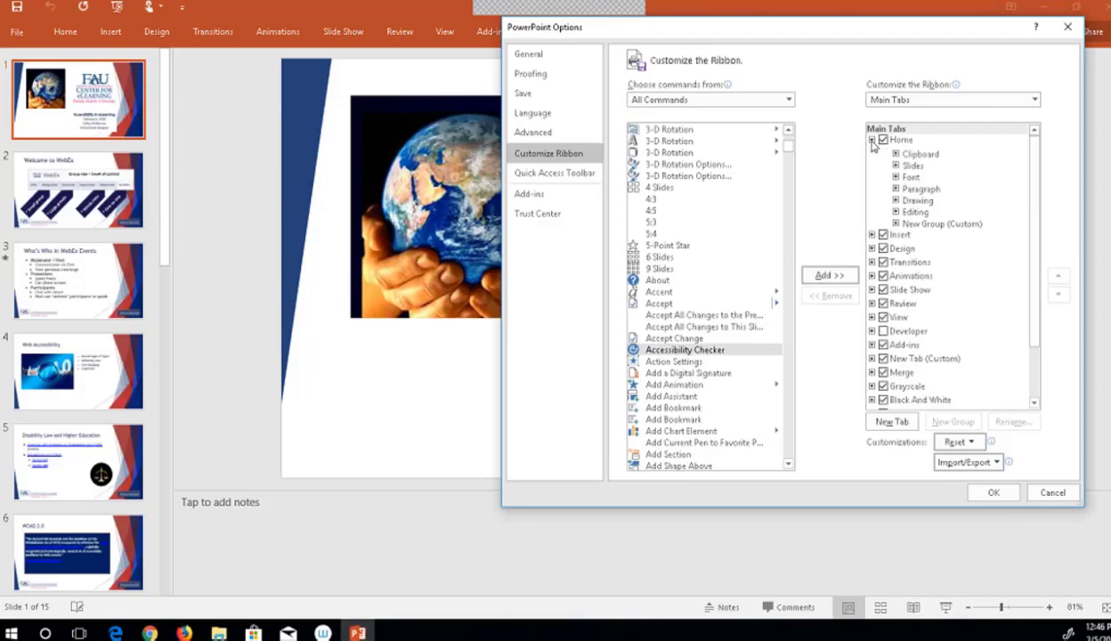
click(914, 225)
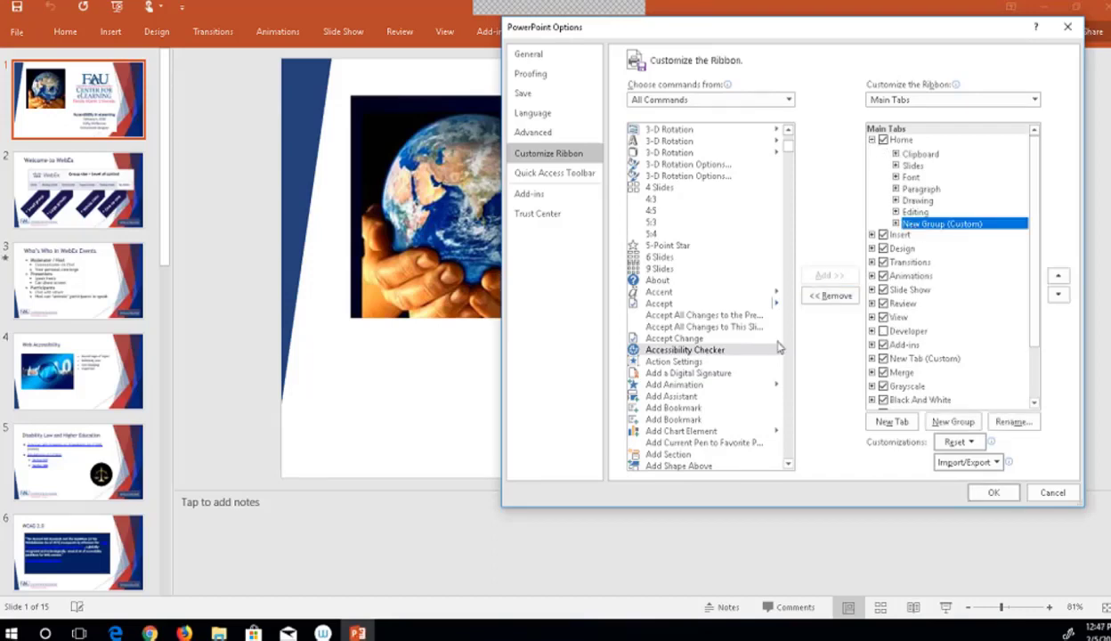
click(752, 352)
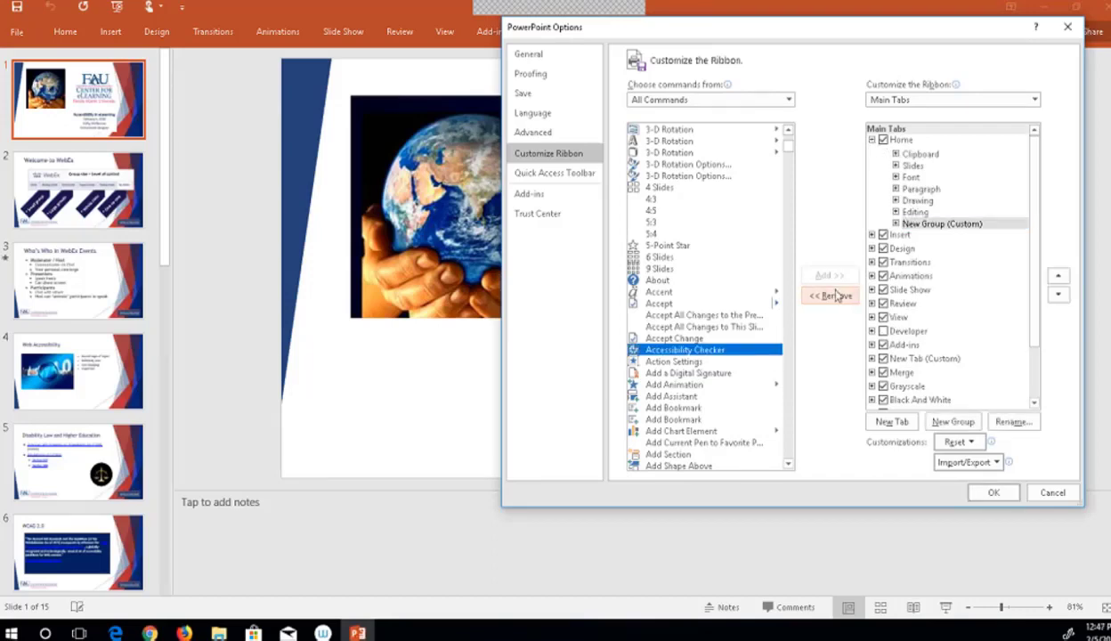
click(916, 224)
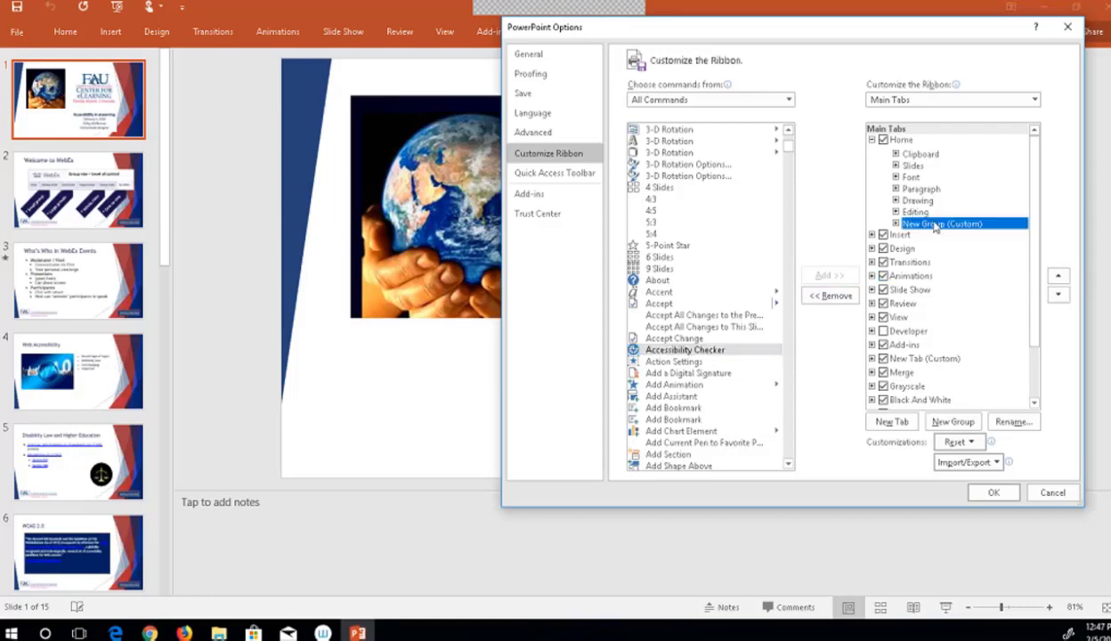
click(746, 353)
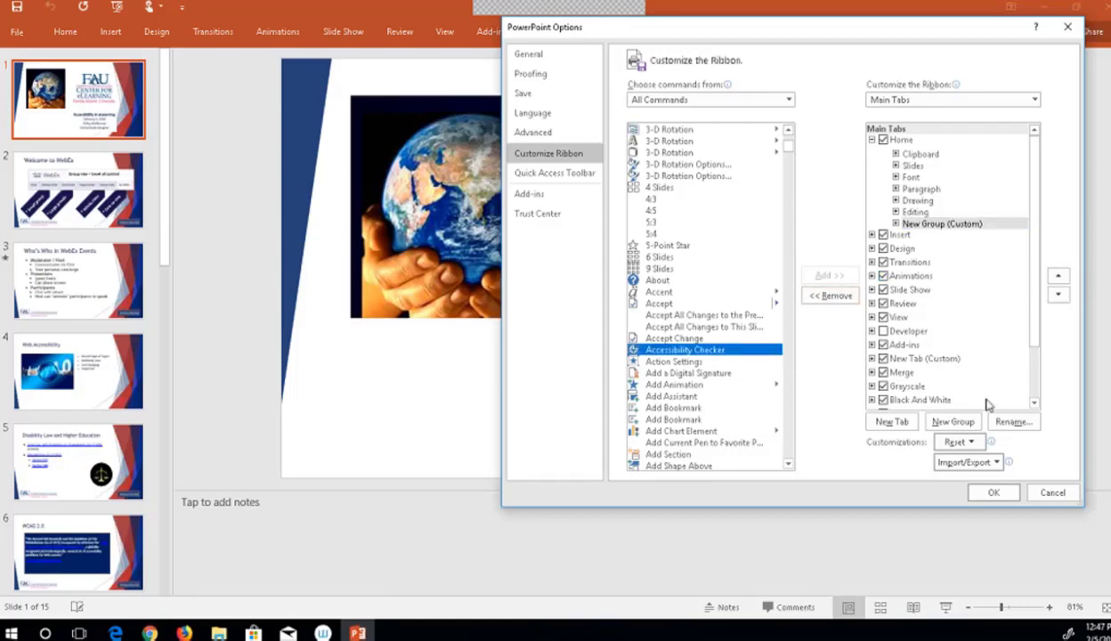
click(940, 418)
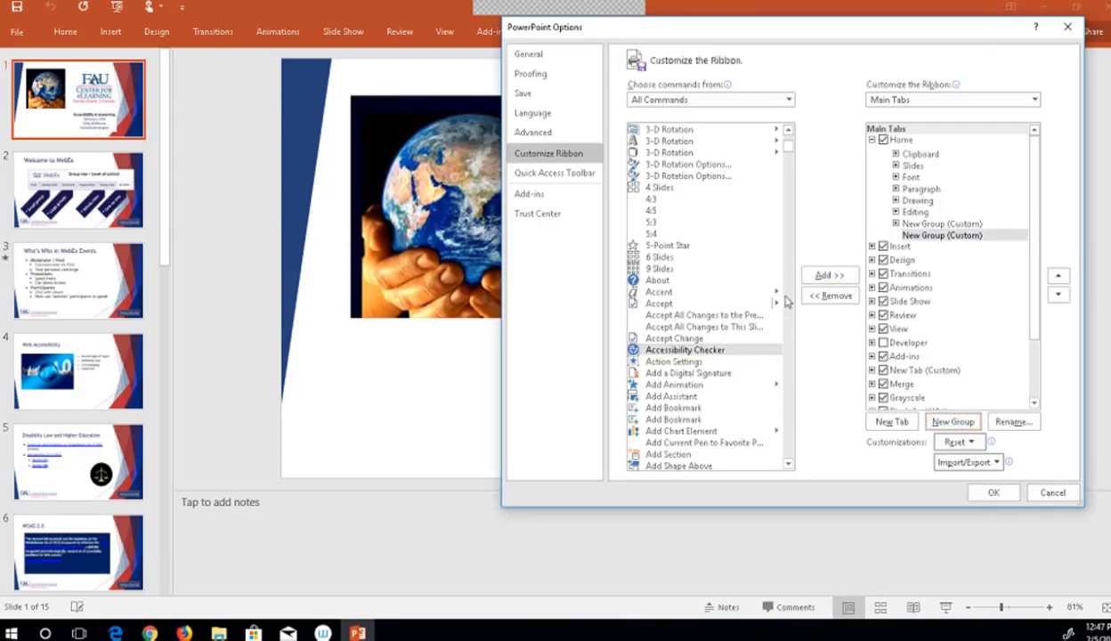
click(829, 276)
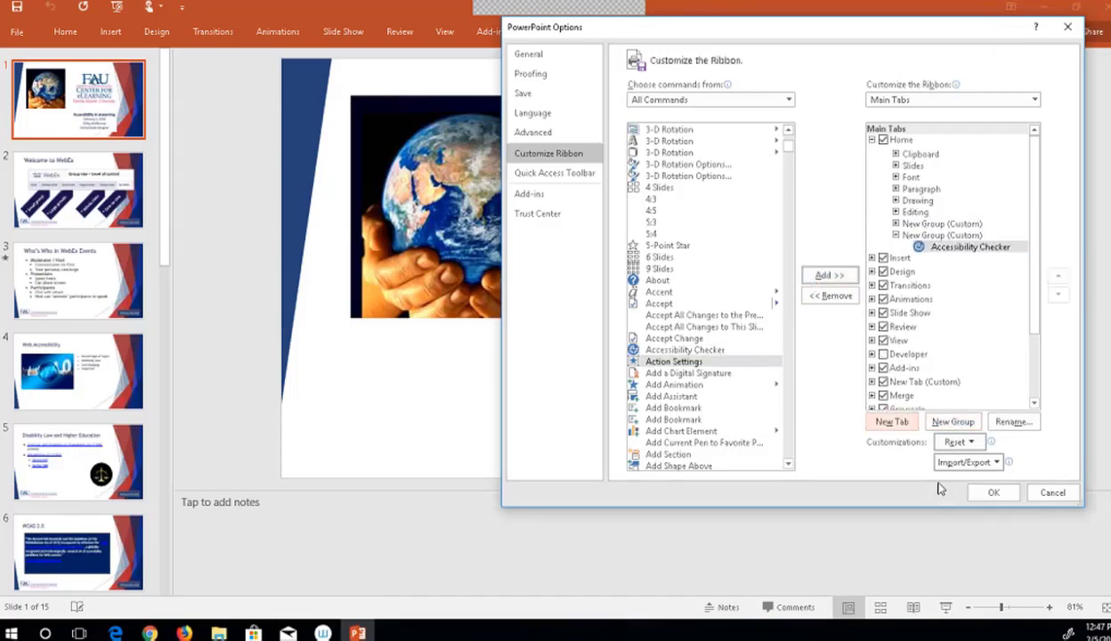
click(990, 495)
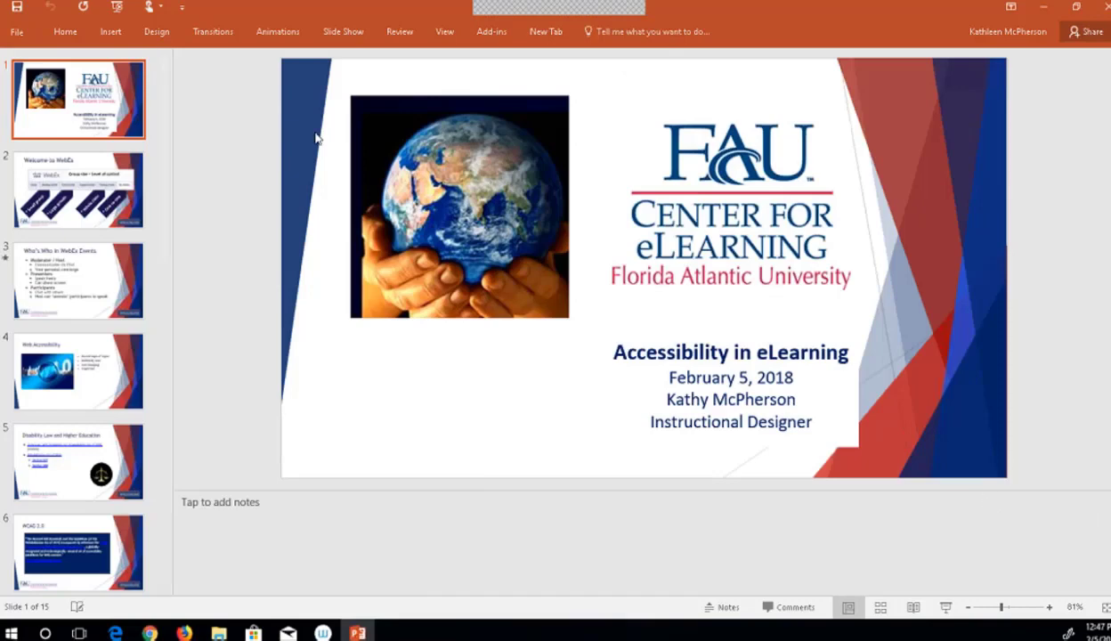
Run the accessibility check on the Flawed Accessibility PD presentation.
click(531, 32)
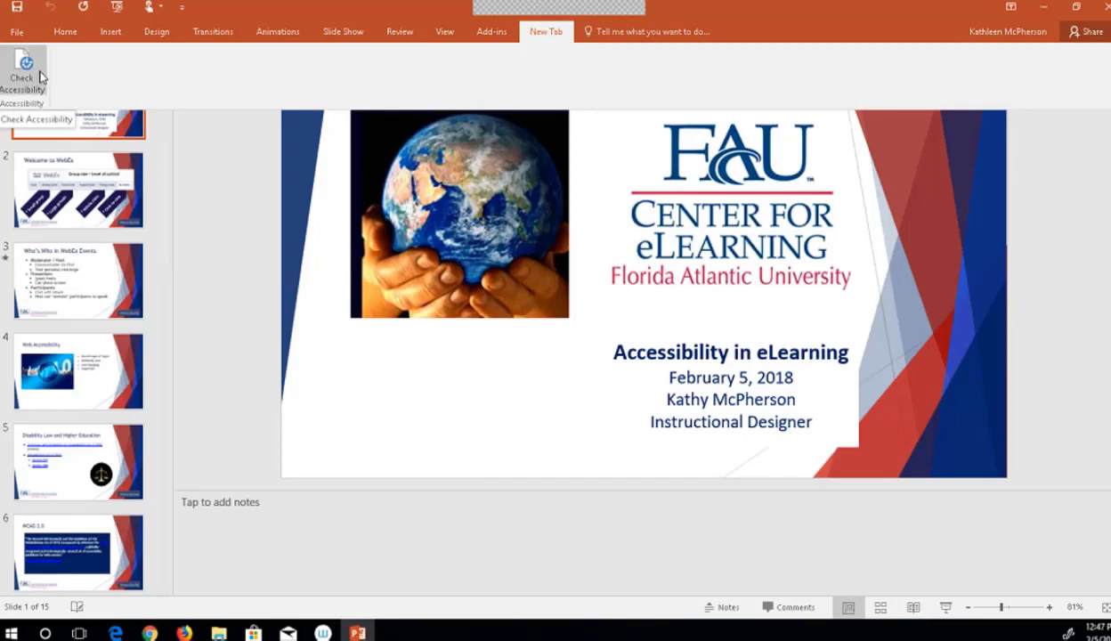
click(39, 76)
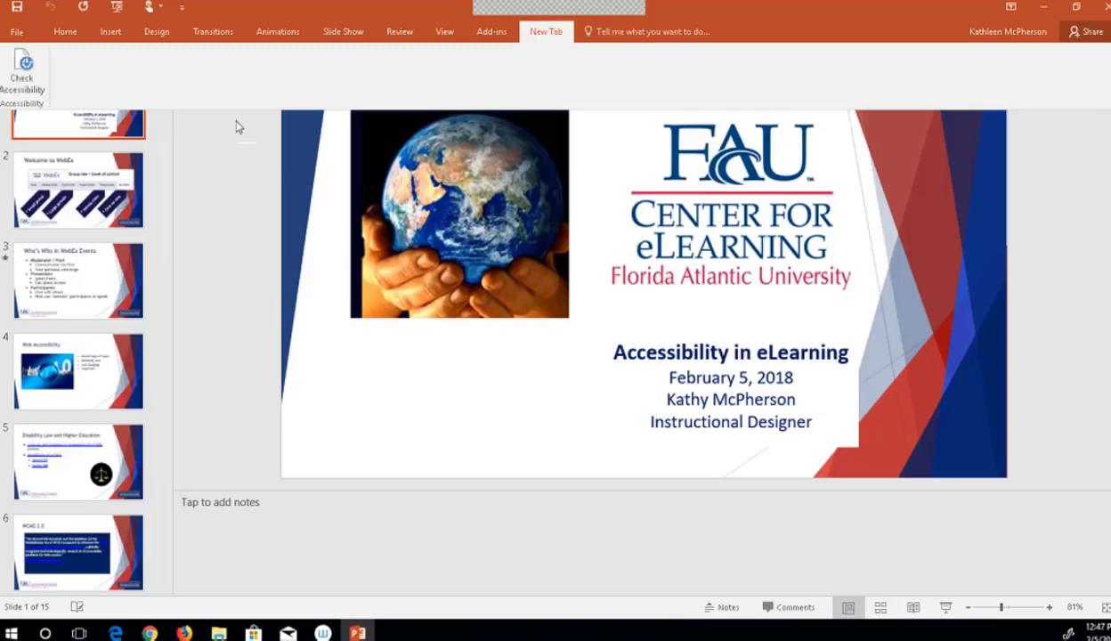
click(23, 71)
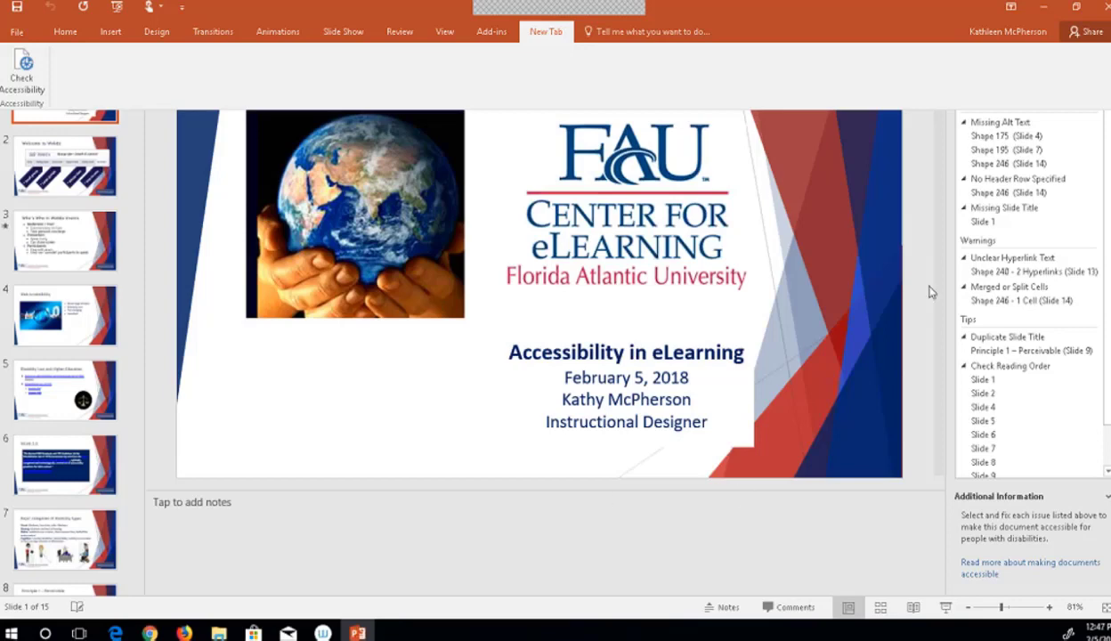
Examine the Missing Alt Text errors for Shape 175 on slide 4 and Shape 195 on slide 7.
click(982, 138)
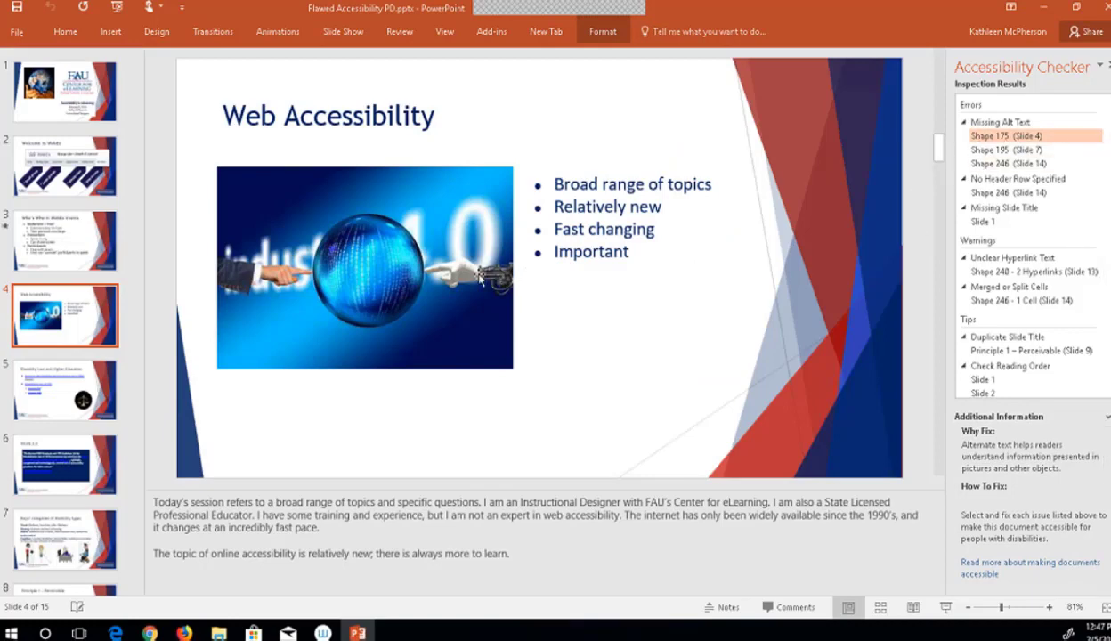
click(479, 278)
click(1020, 138)
click(1012, 151)
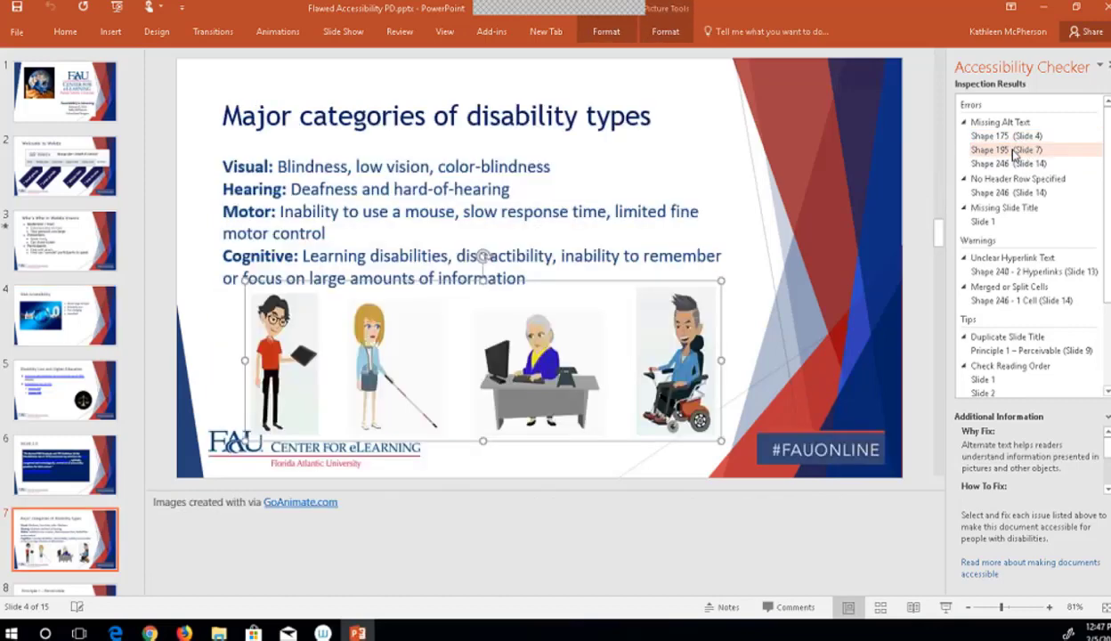
Compare the images flagged for missing alt text on slide 4 and slide 7.
click(1009, 137)
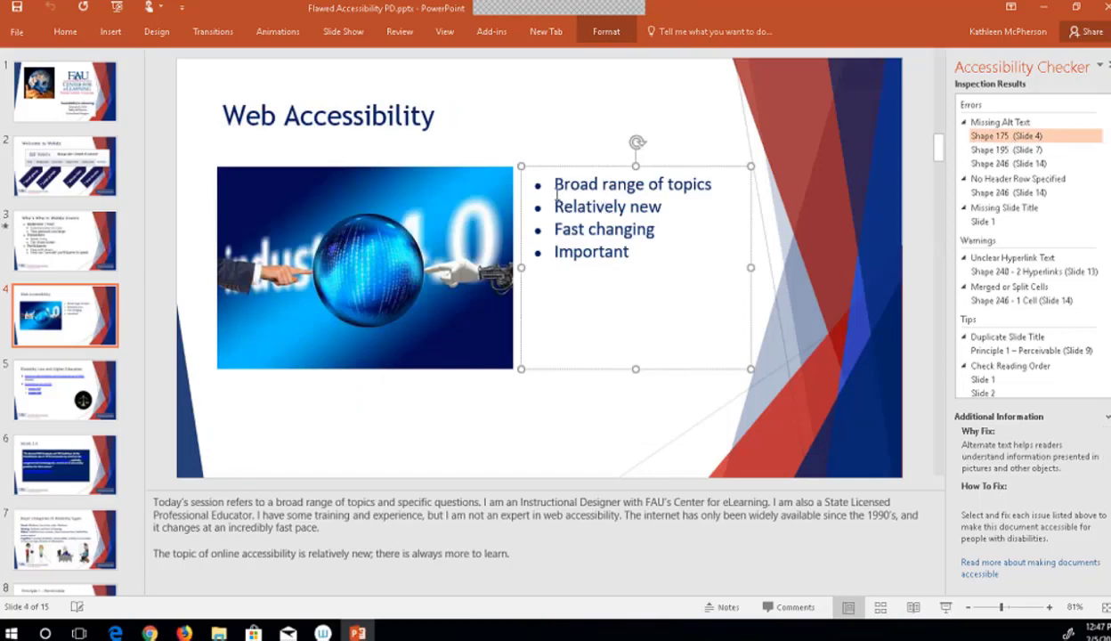
click(459, 207)
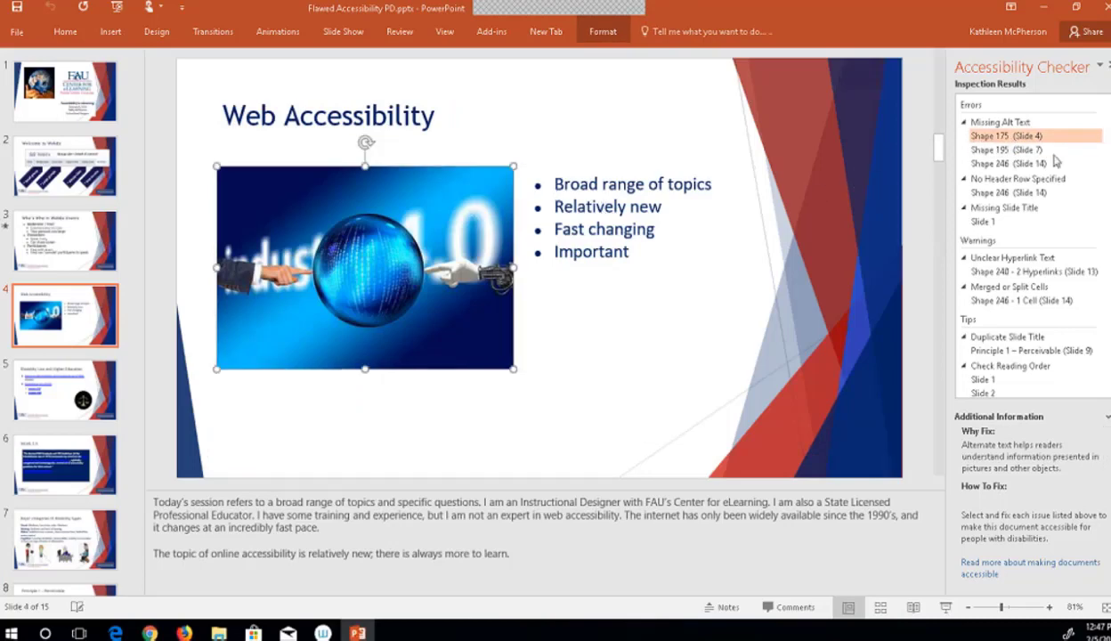
click(1002, 152)
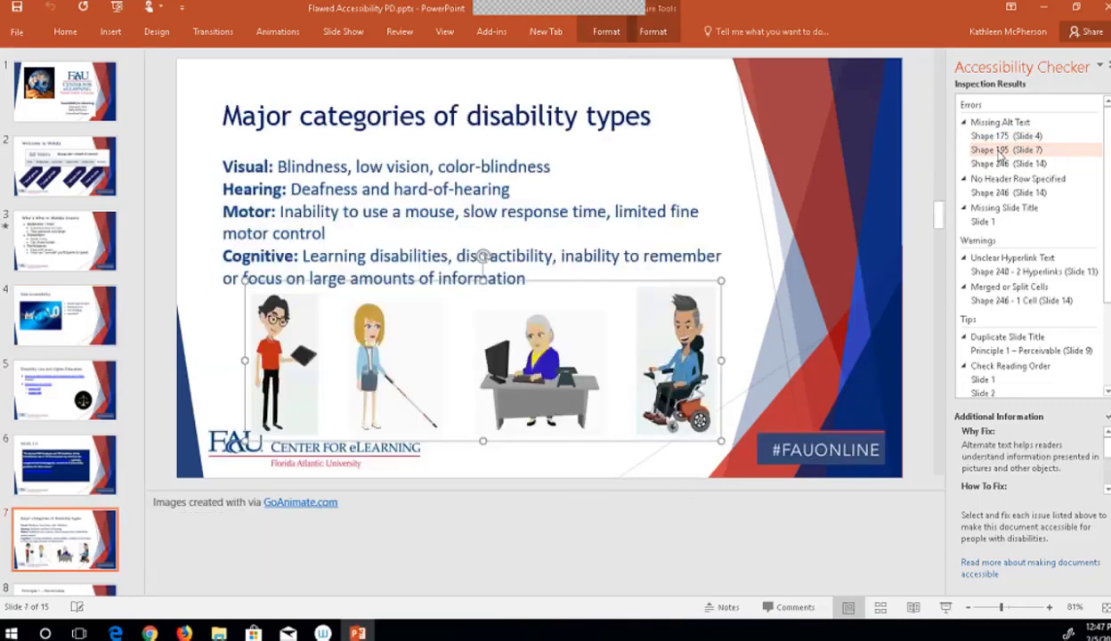
click(638, 320)
click(768, 294)
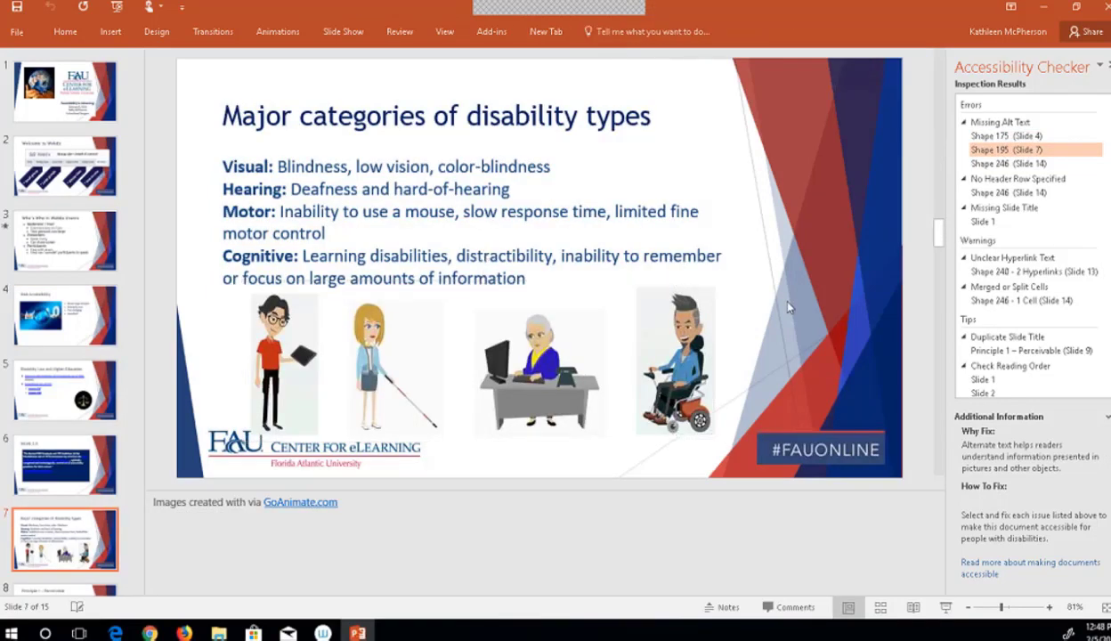
Fix the No Header Row Specified error for Shape 246 on slide 14 by enabling the table's Header Row option.
click(992, 182)
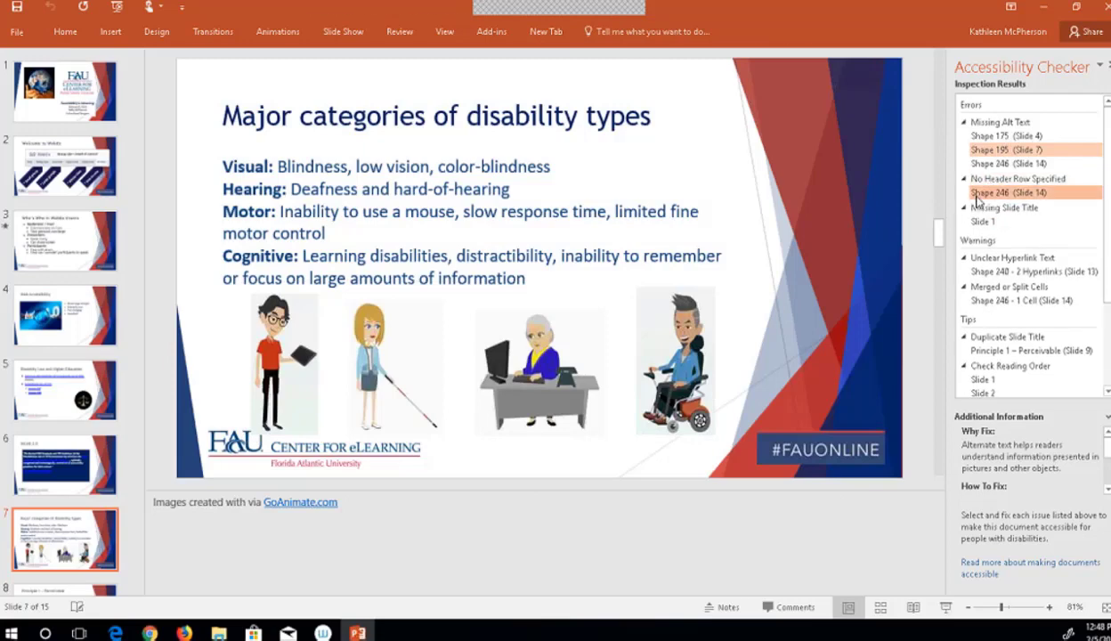
click(978, 194)
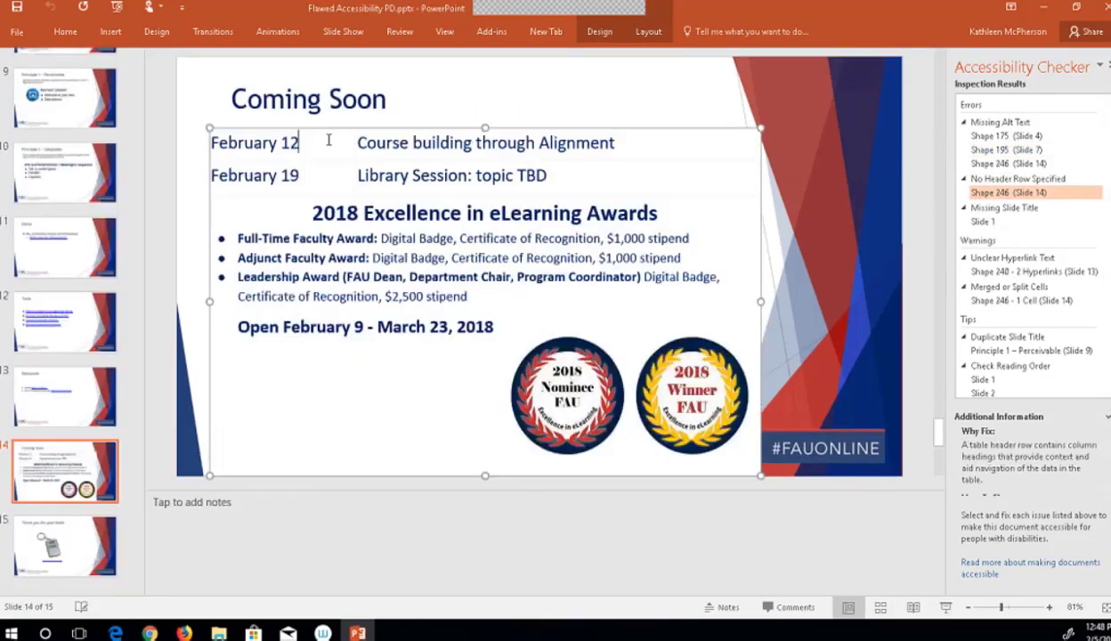
click(601, 32)
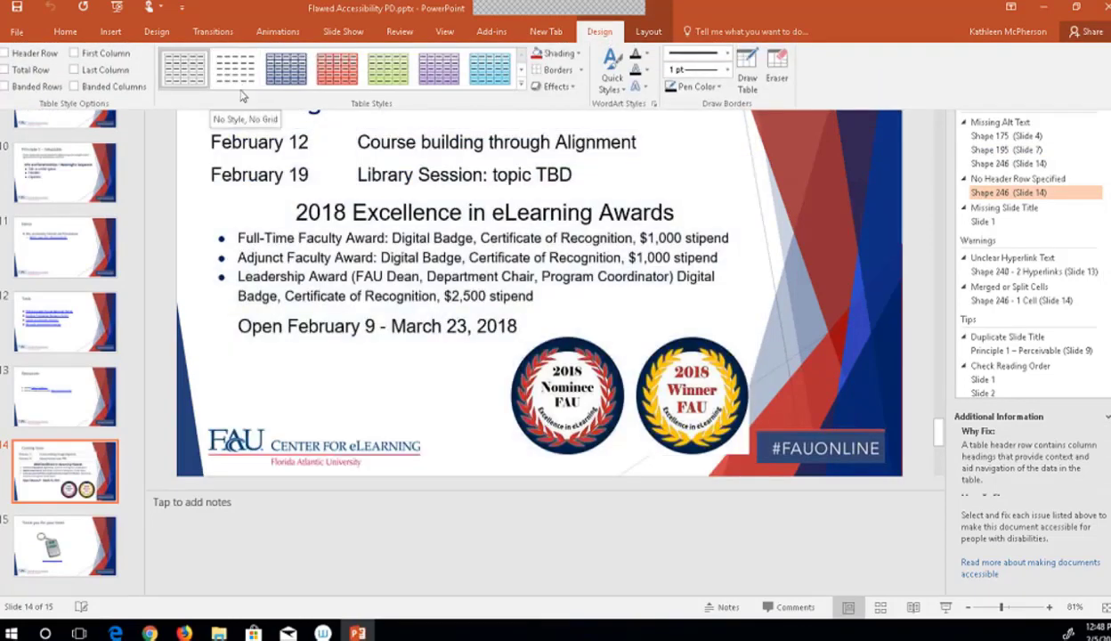
click(6, 54)
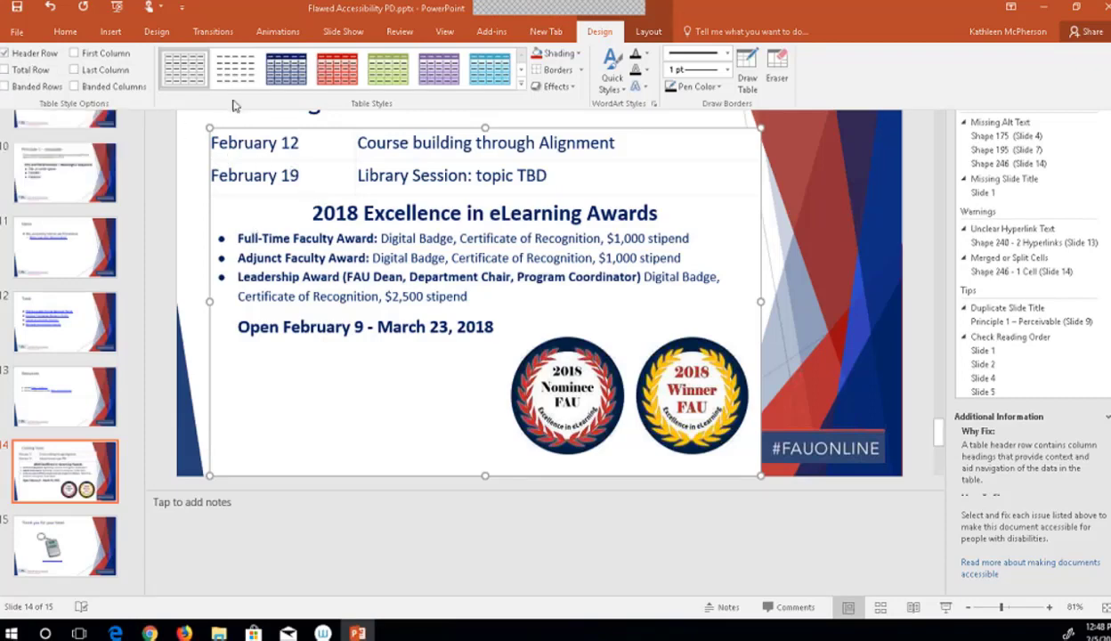
click(915, 186)
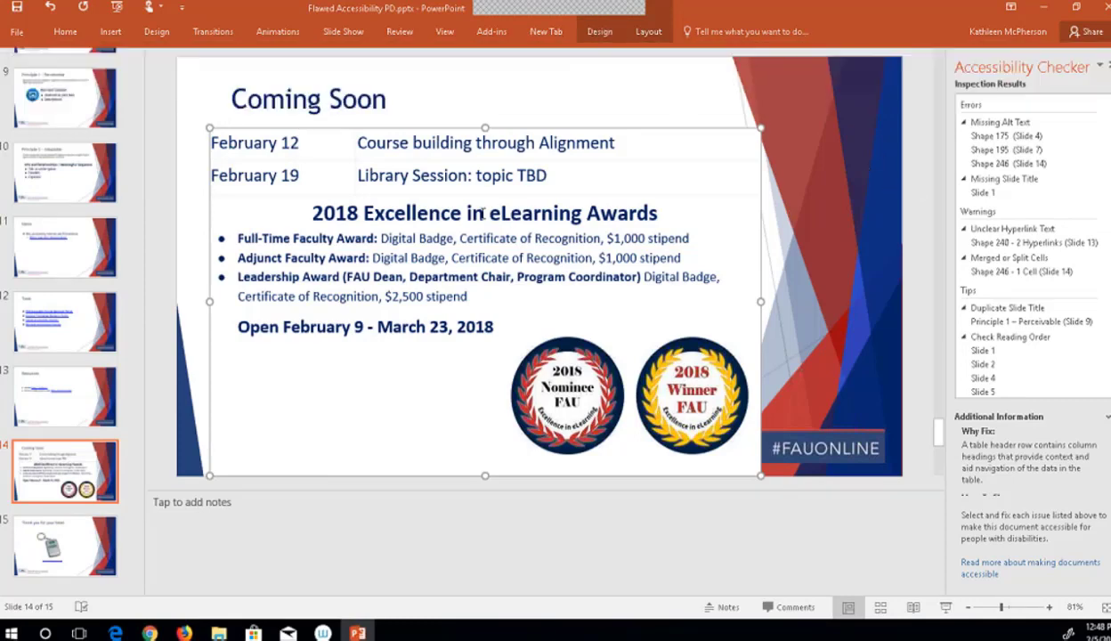
View slide 10, then go to slide 5 through its Check Reading Order tip.
click(74, 168)
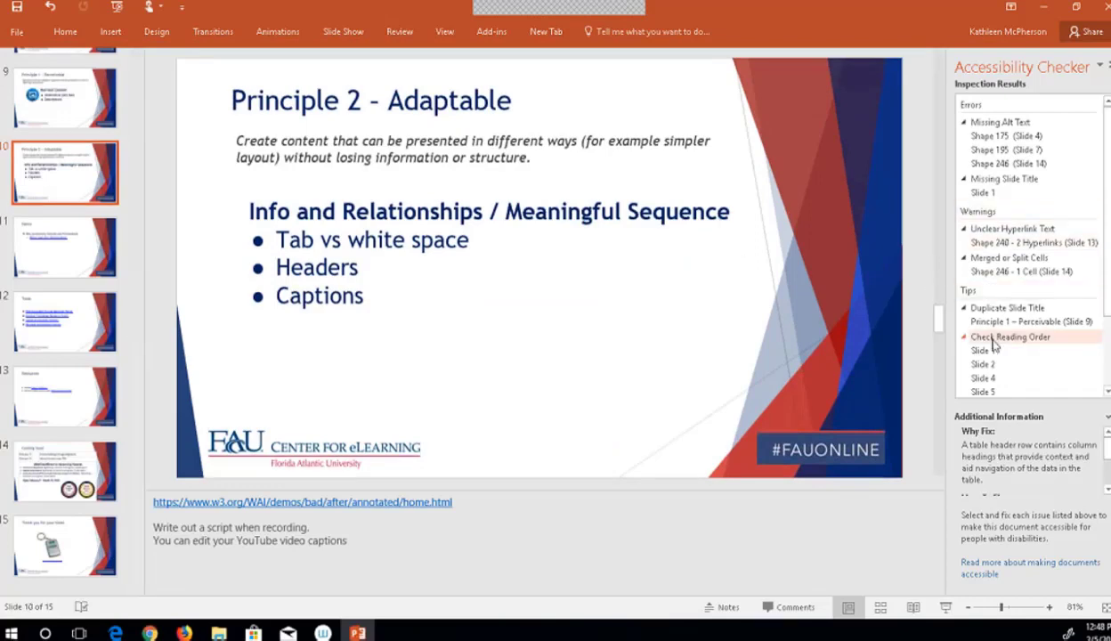
scroll(994, 346, down, 1)
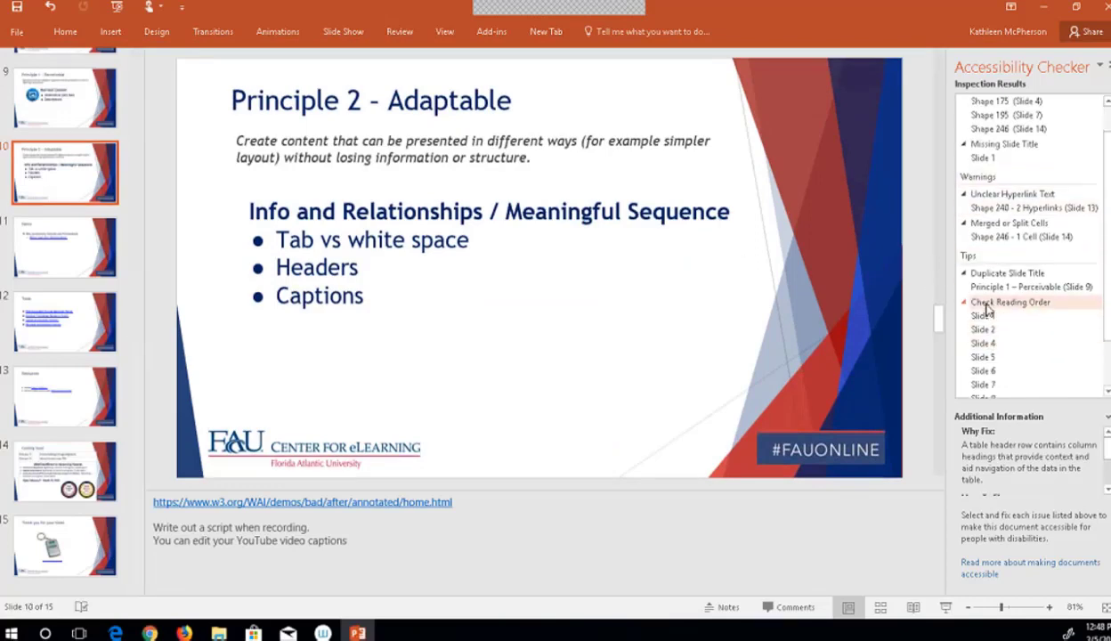
click(980, 358)
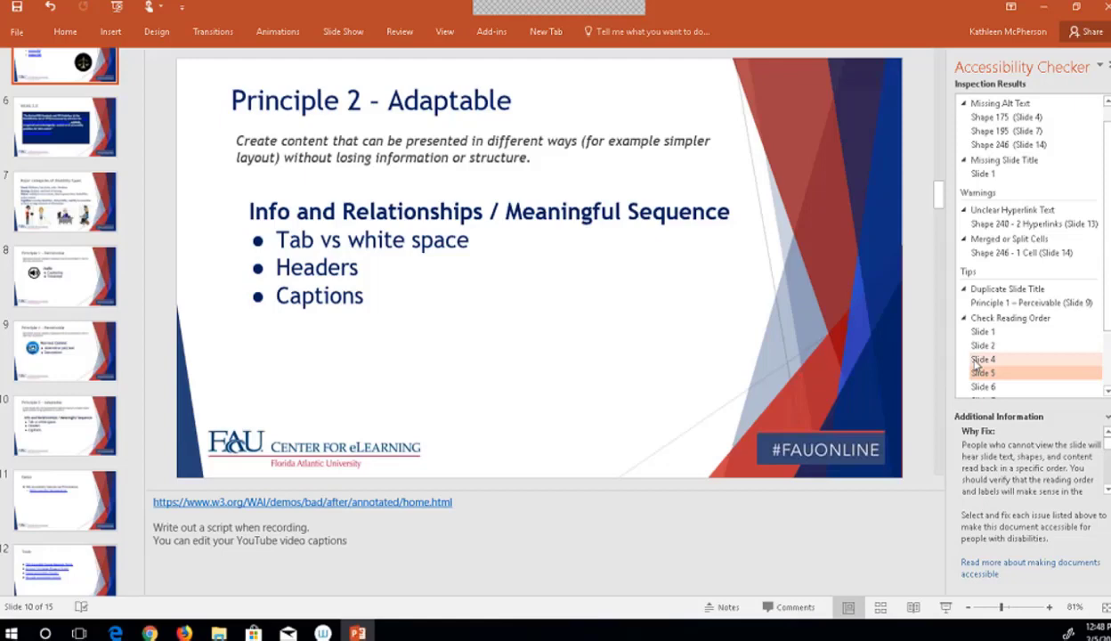
Show the Selection Pane for the Disability Law and Higher Education slide.
click(68, 32)
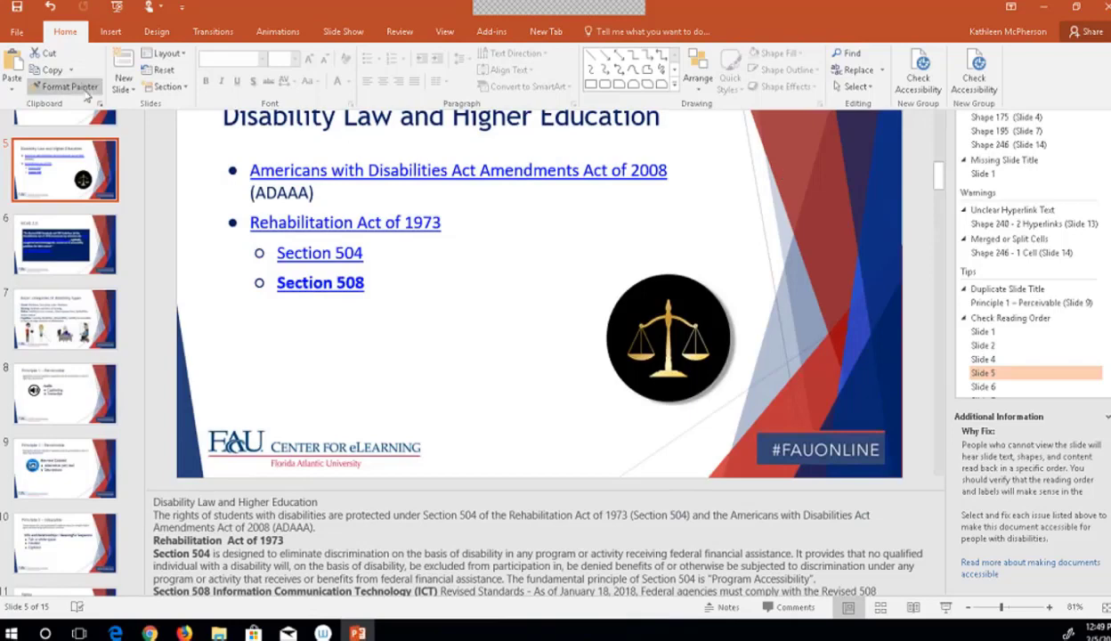
click(700, 80)
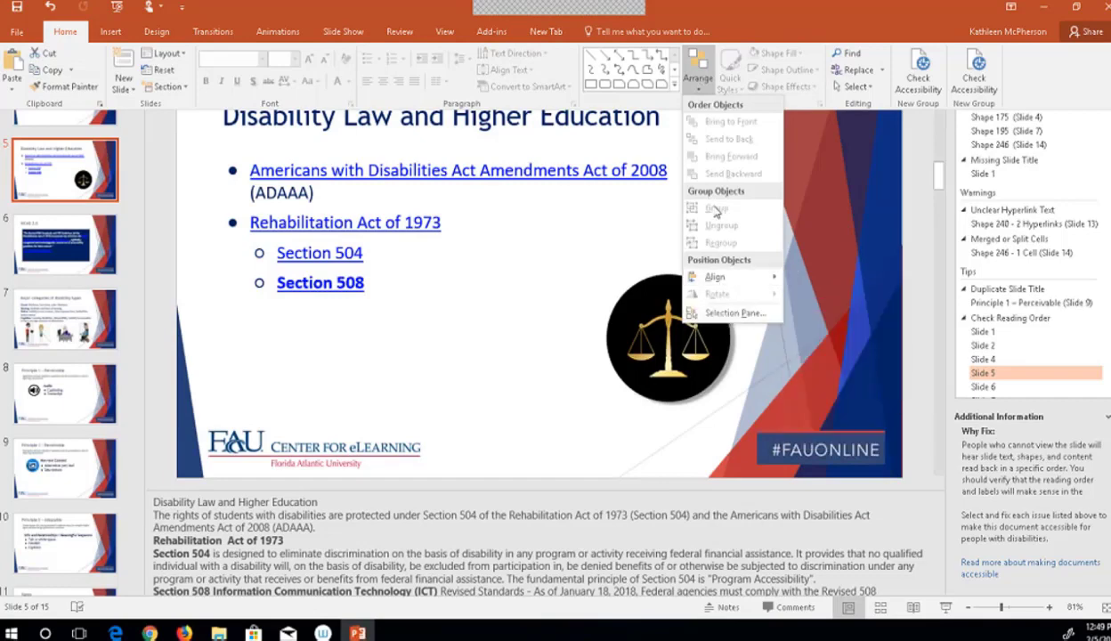
click(701, 87)
click(703, 84)
click(701, 85)
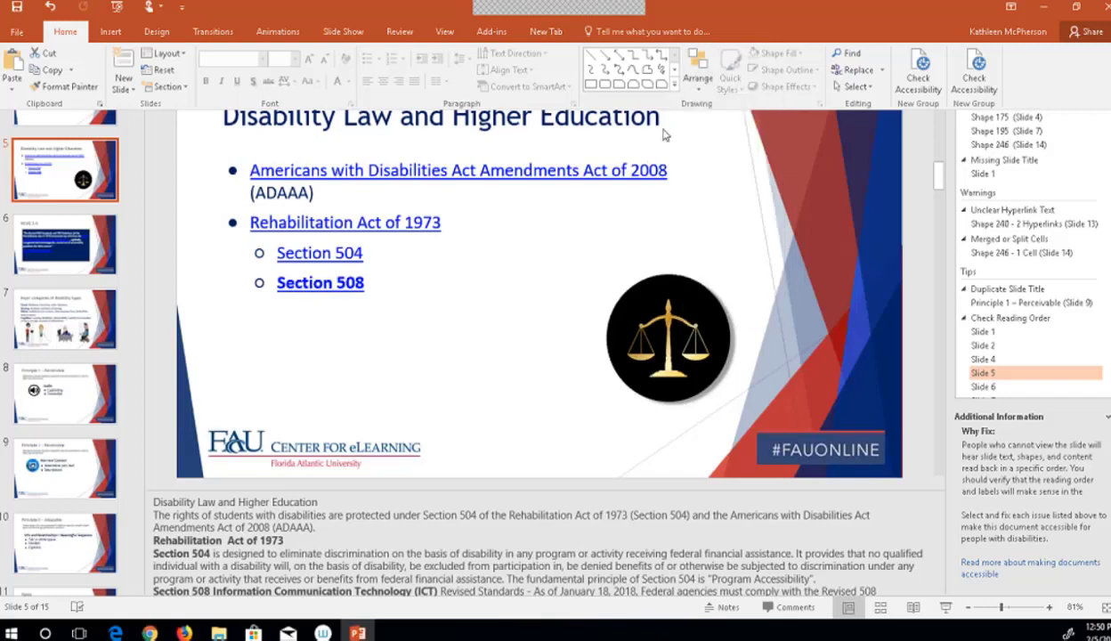
click(698, 91)
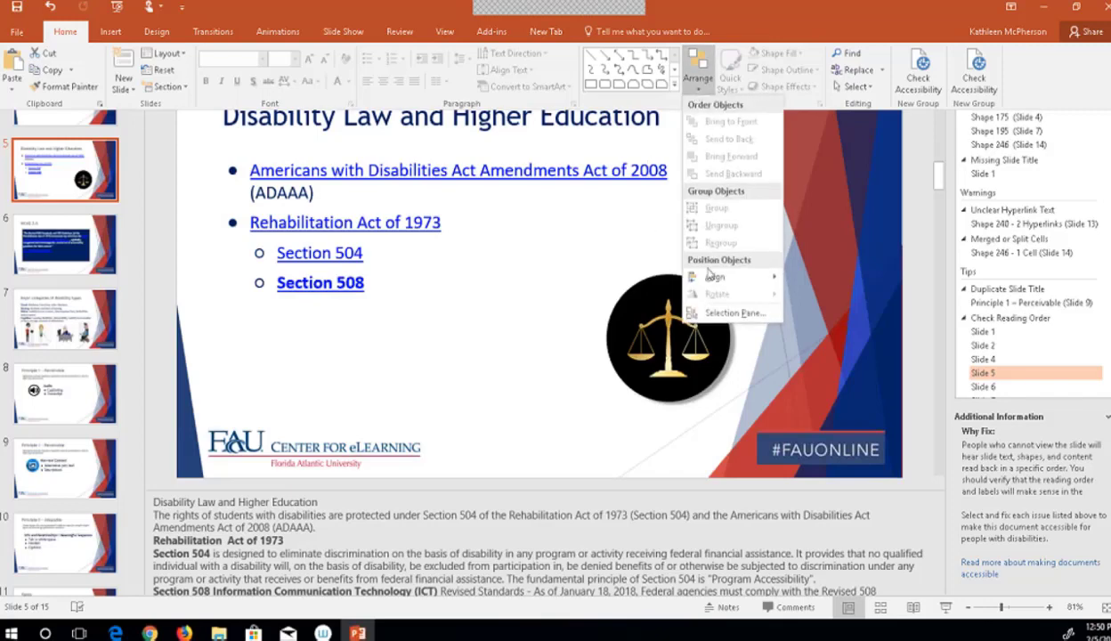
mouse_move(710, 280)
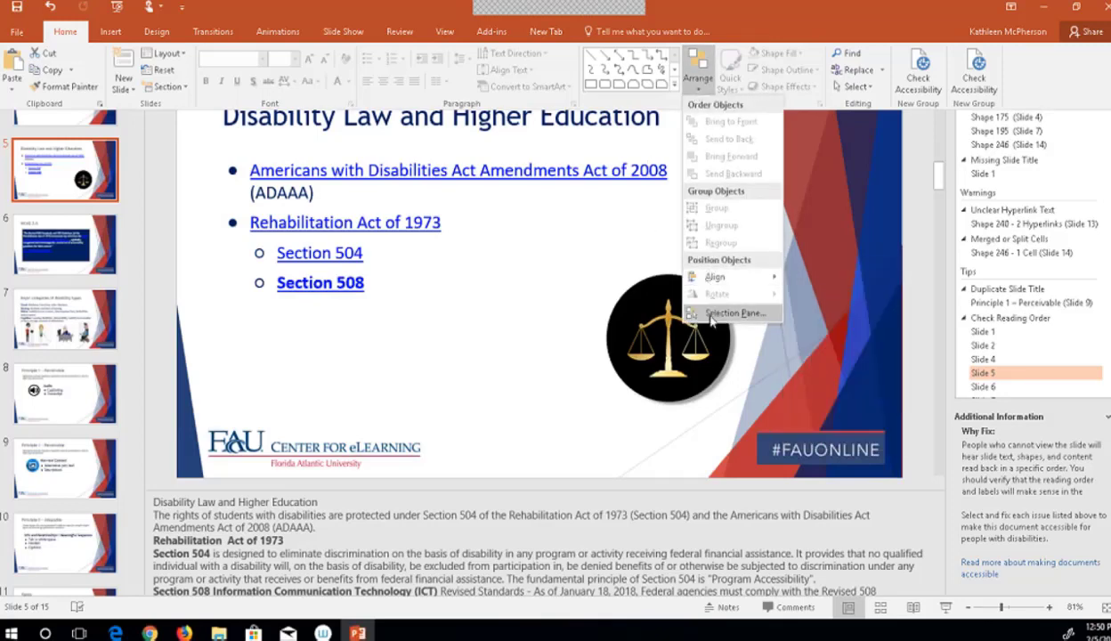
click(711, 315)
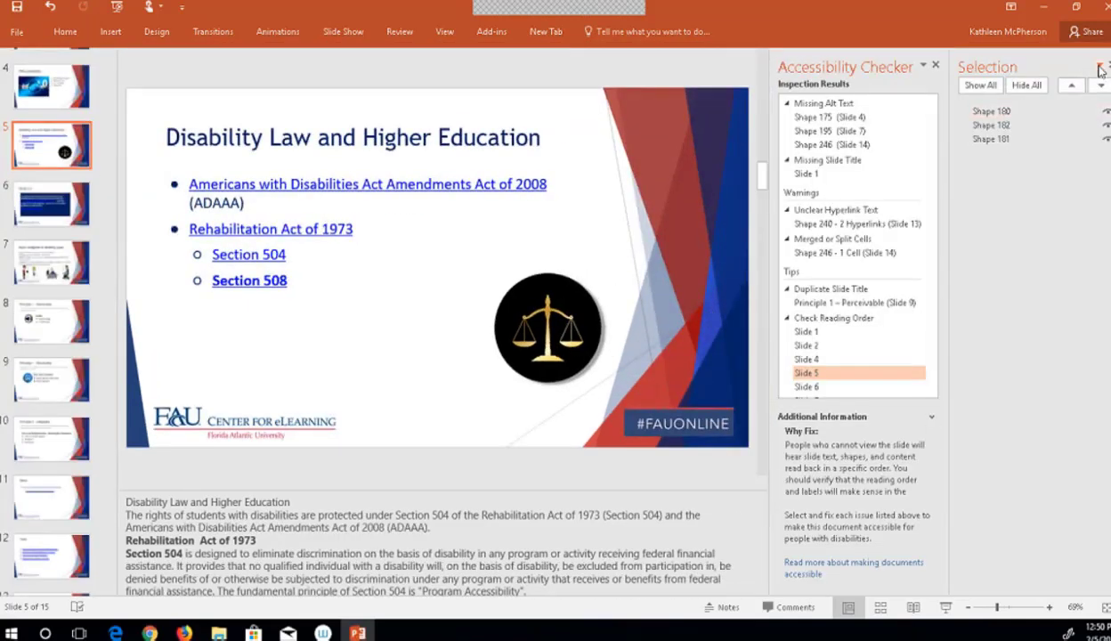
Check which slide 5 objects Shape 180, Shape 182 and Shape 181 refer to in the Selection Pane.
click(996, 111)
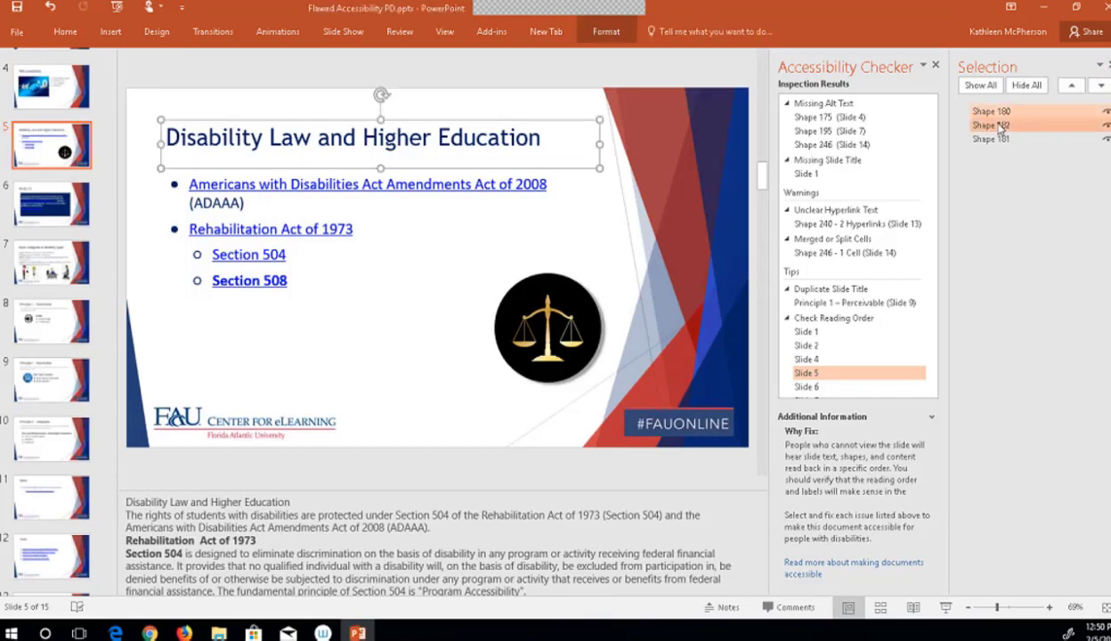
click(997, 125)
click(988, 139)
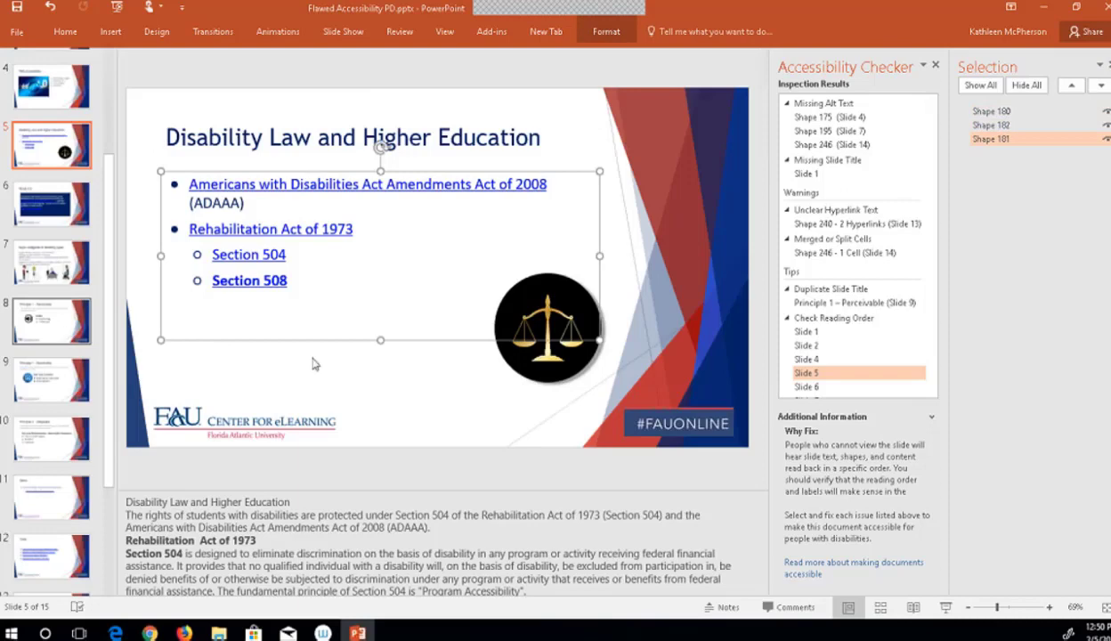
Examine the object order of slides 6 and 7, including which picture on slide 7 is Shape 199.
click(812, 386)
scroll(814, 383, down, 1)
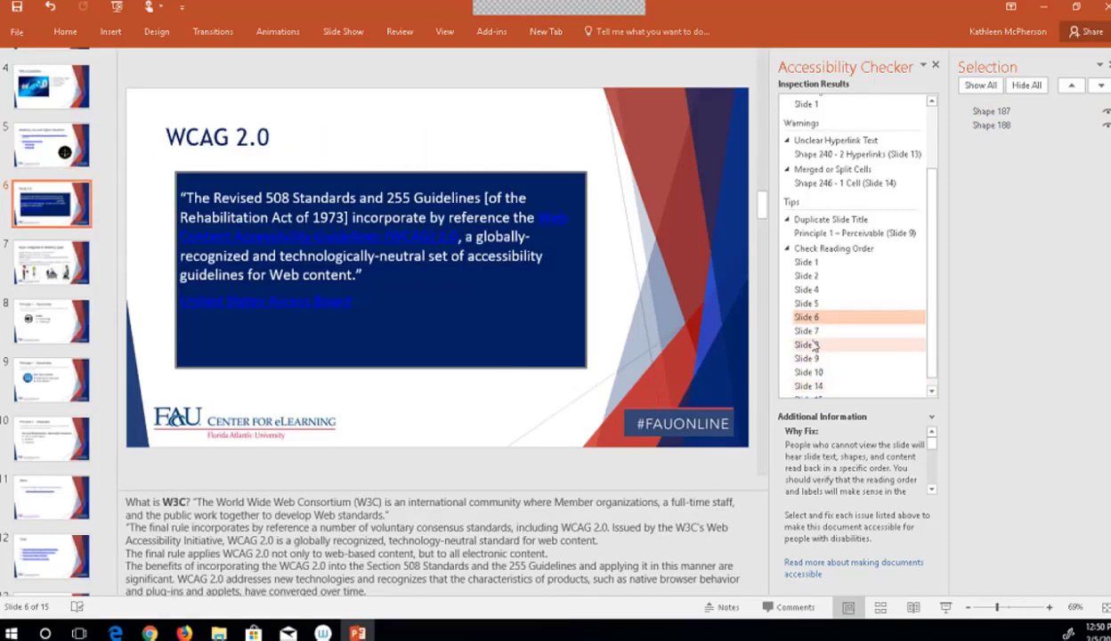
click(807, 330)
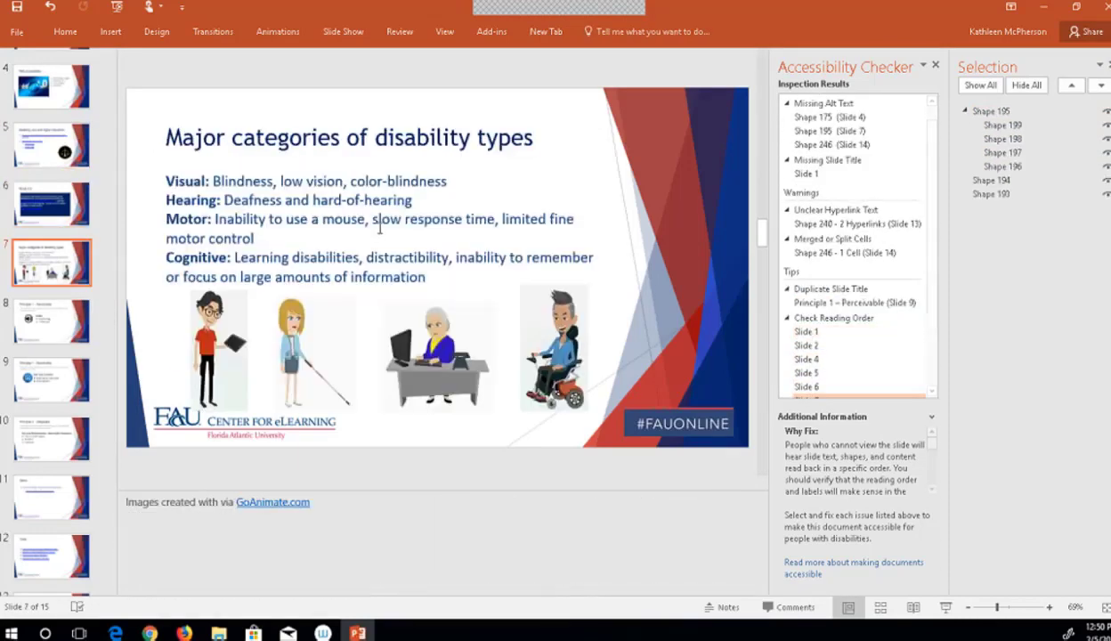
click(1006, 126)
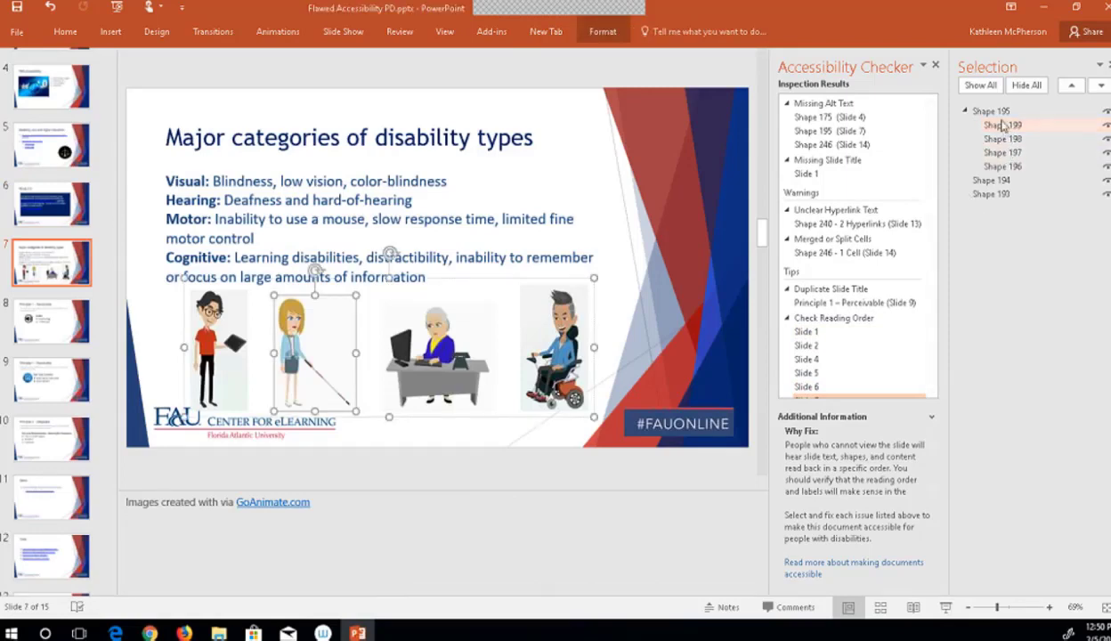
Reorder slide 7's objects so the title, Shape 193, comes first in the list, followed directly by the body text, Shape 194.
click(994, 196)
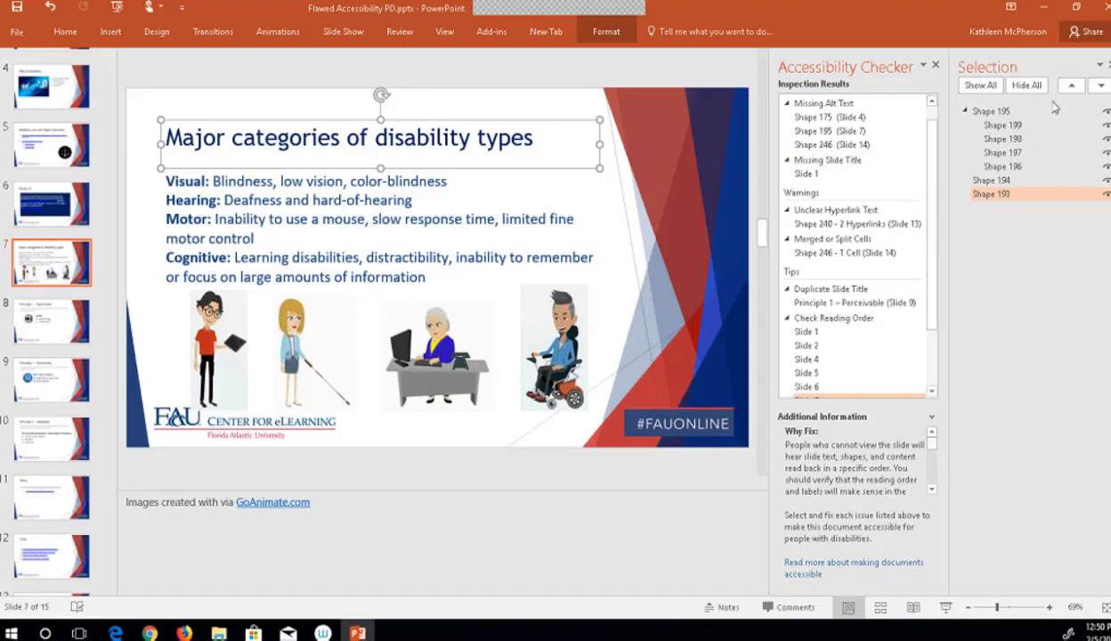
click(1024, 198)
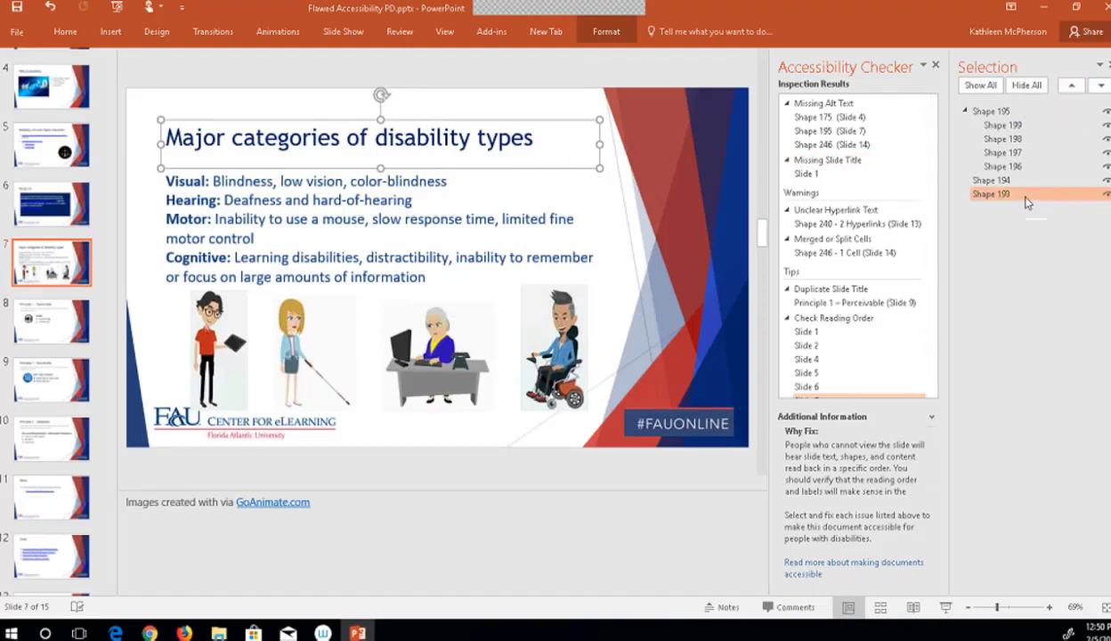
click(570, 158)
click(489, 135)
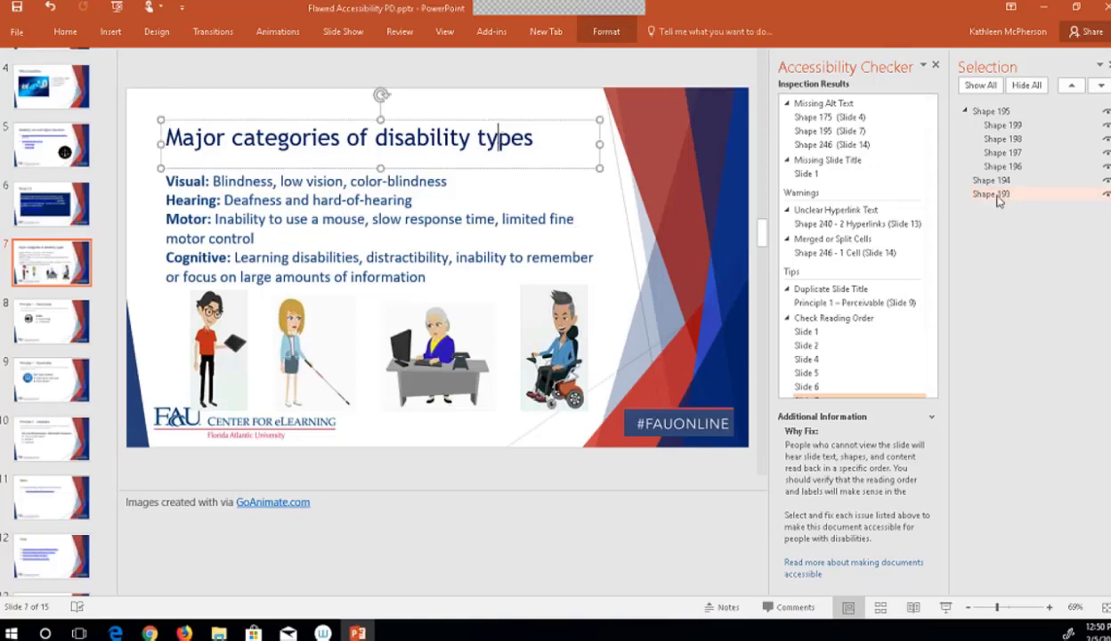
click(1072, 85)
click(1073, 86)
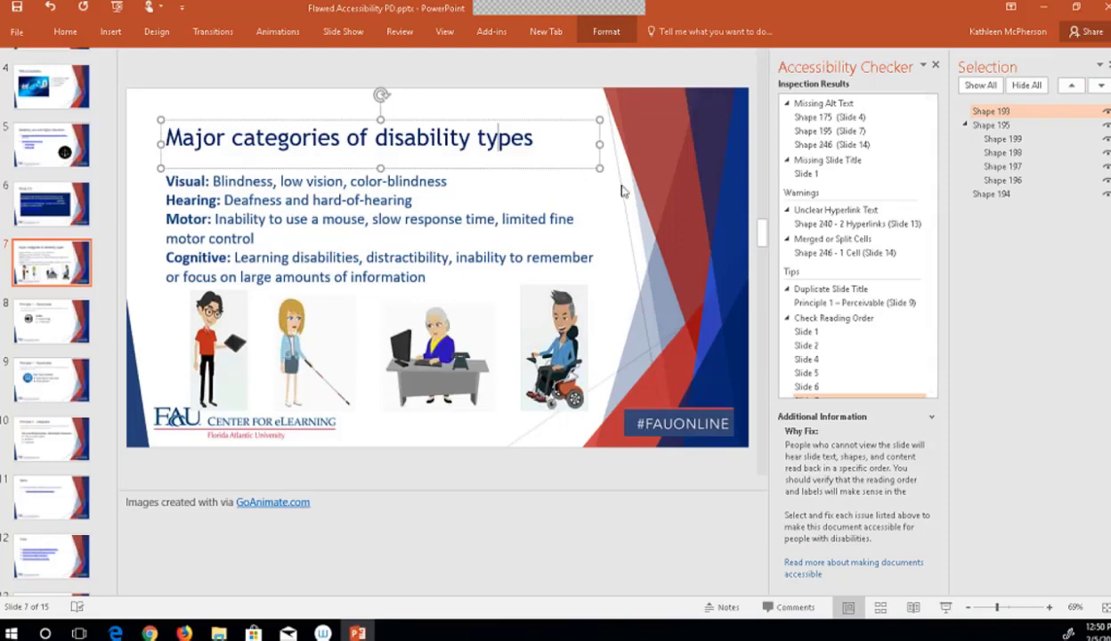
click(413, 200)
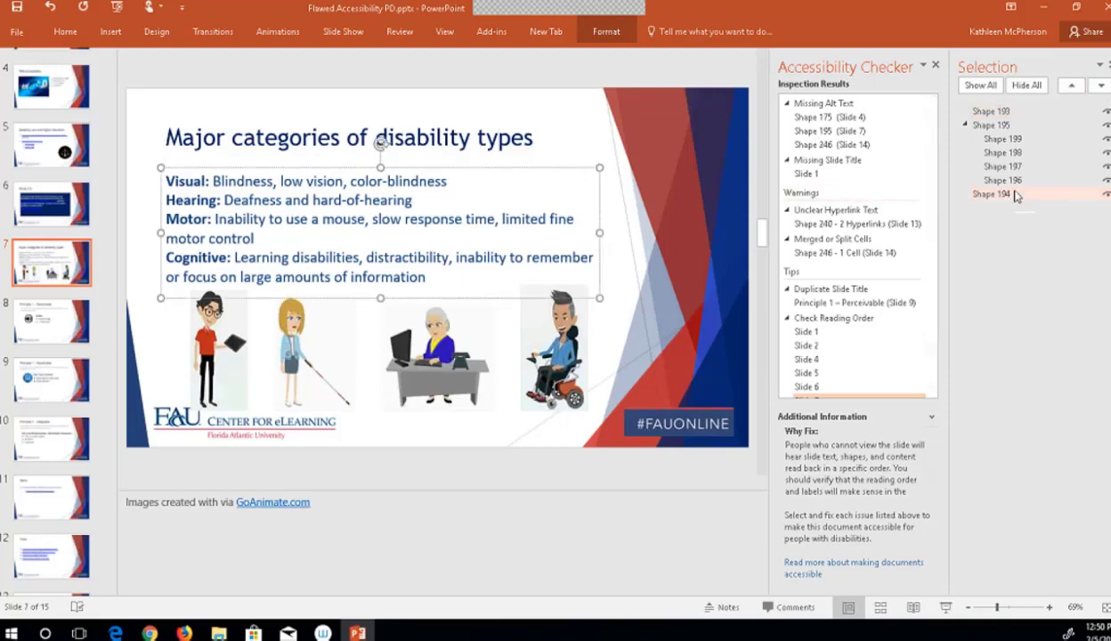
click(1071, 86)
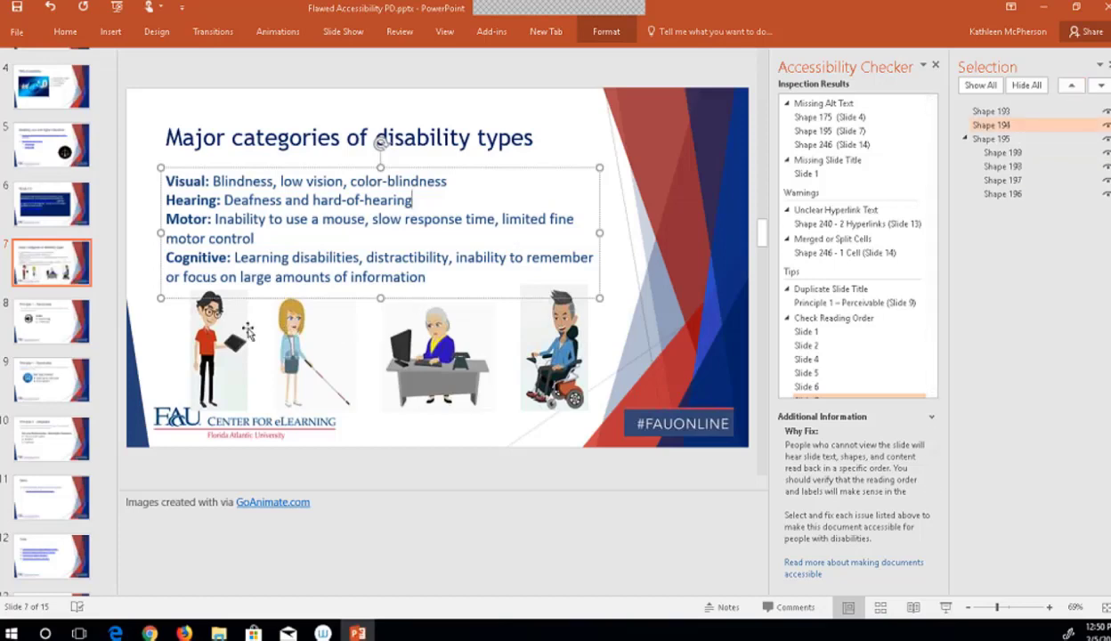
Move the picture of the man with the tablet, Shape 198, to the top of the Shape 195 group and check the following pictures.
click(245, 328)
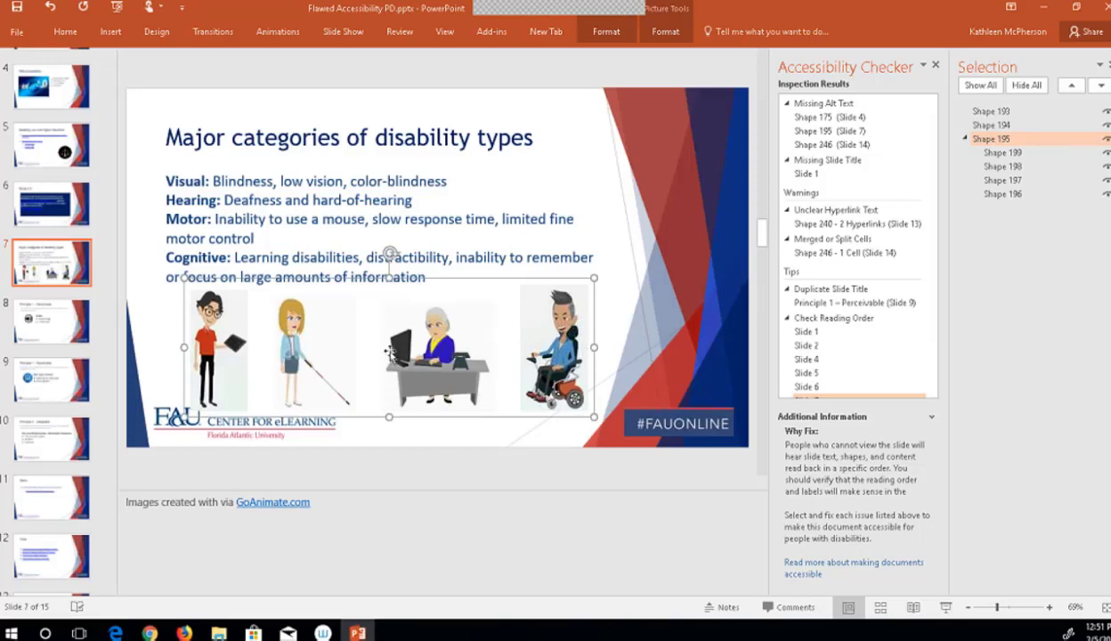
click(237, 348)
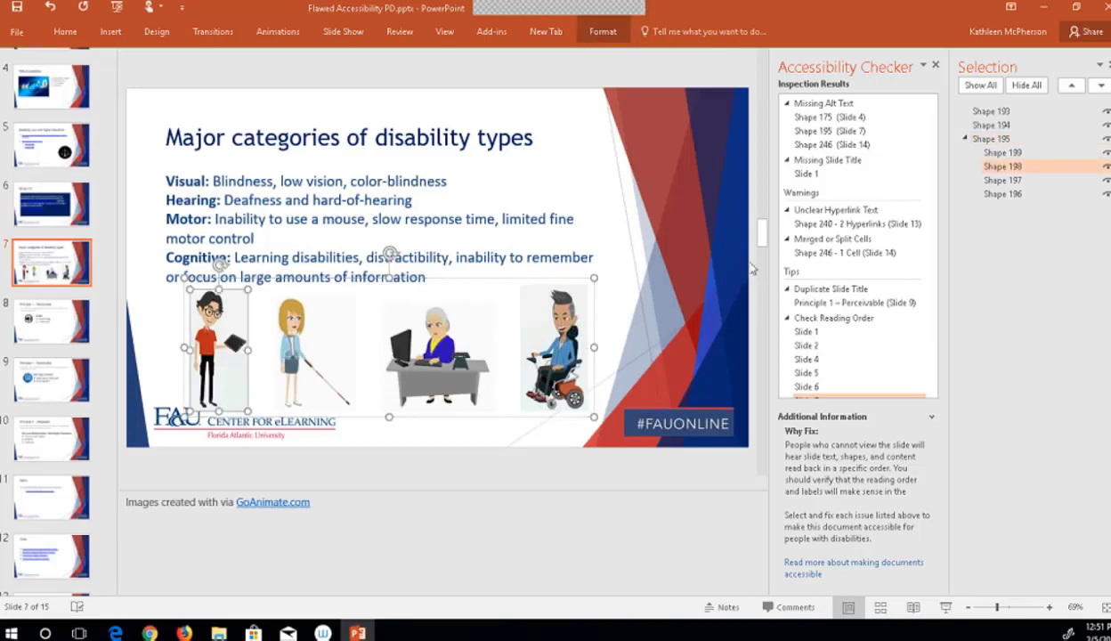
click(1004, 167)
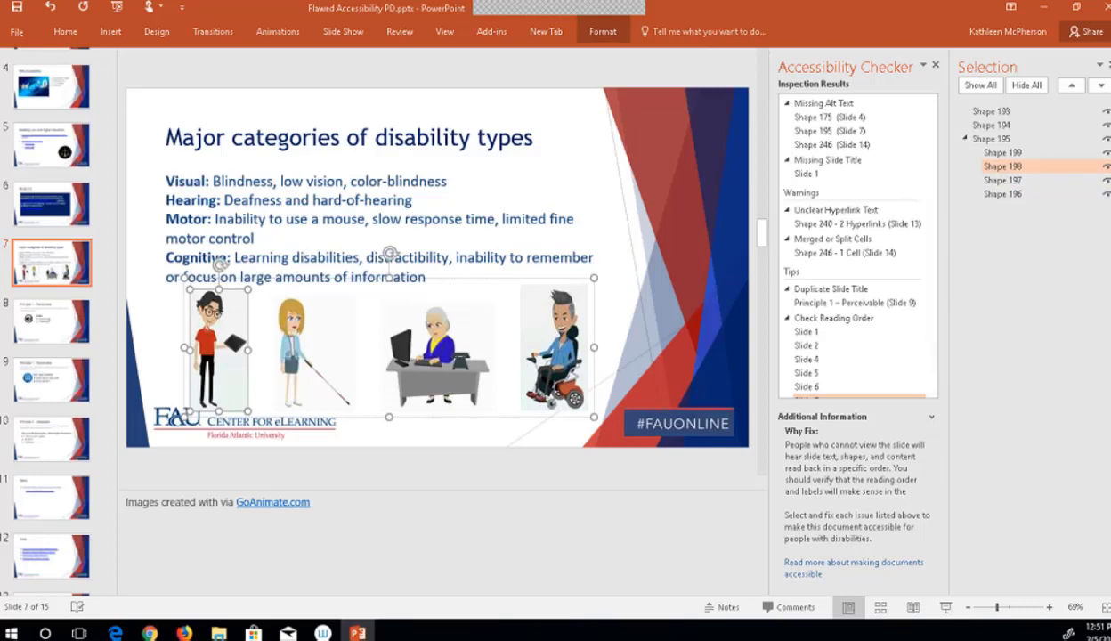
click(1075, 87)
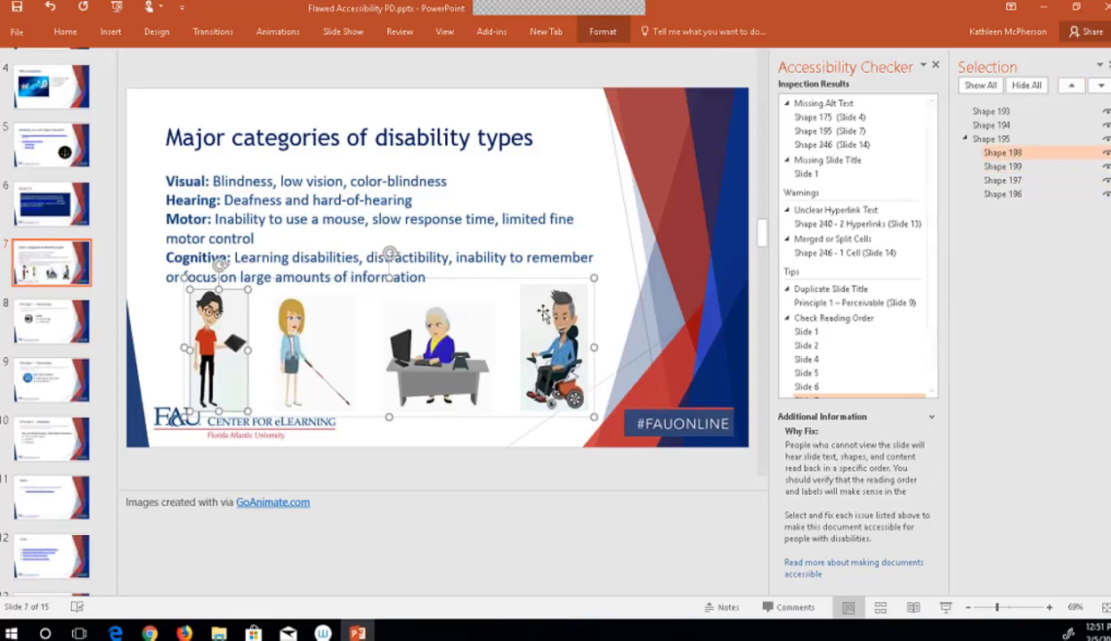
click(304, 347)
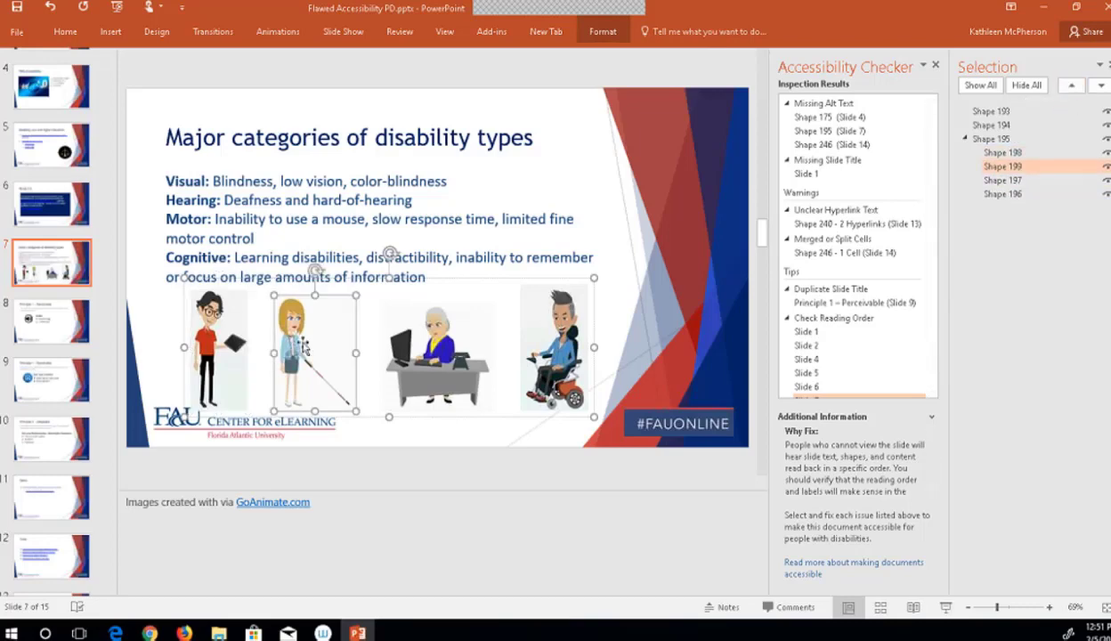
click(1012, 181)
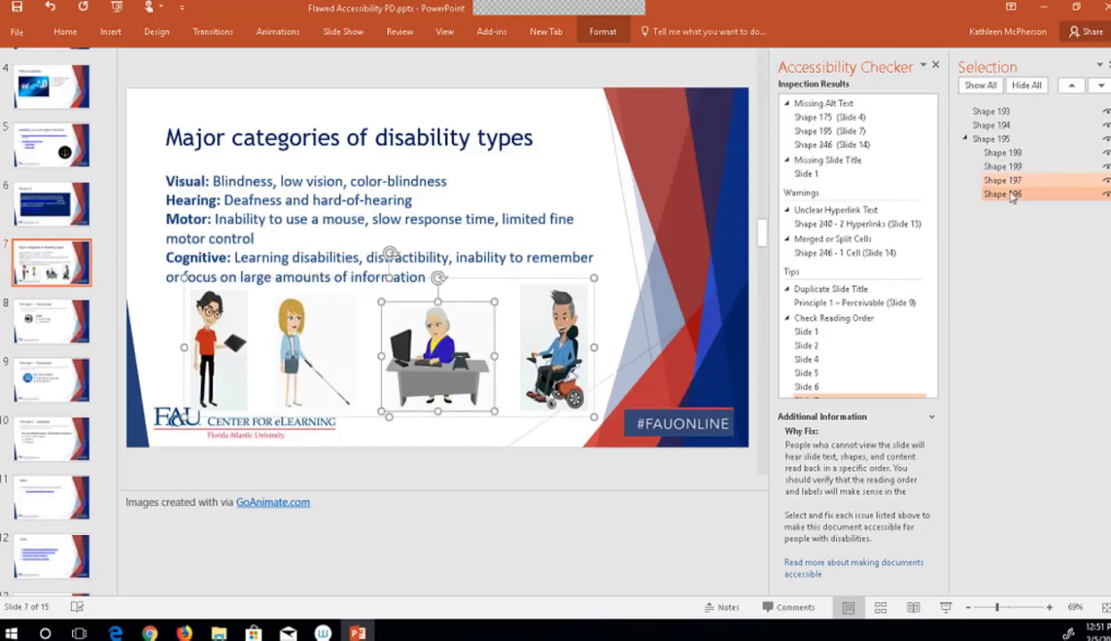
Close the Selection Pane after checking Shape 196 on slide 7, and go to slide 6, WCAG 2.0.
click(1011, 195)
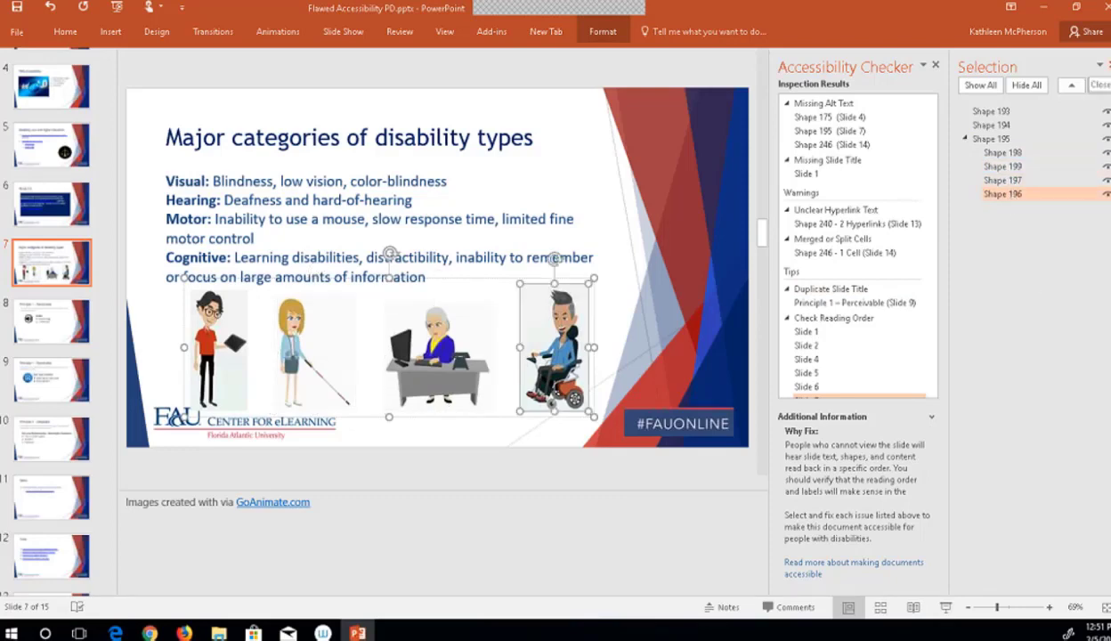
click(1105, 66)
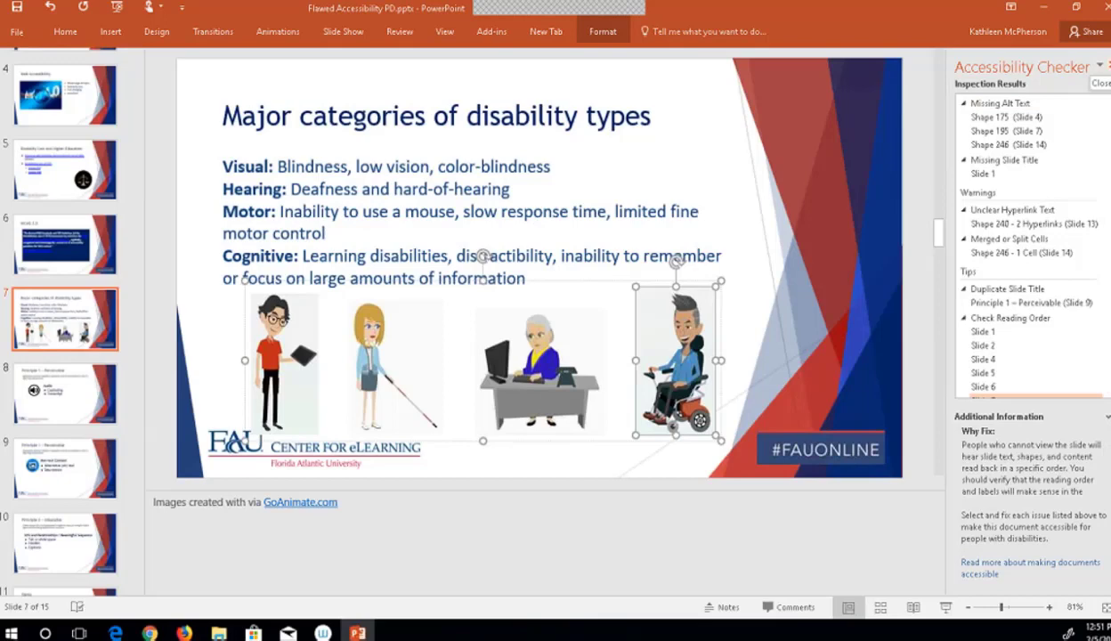
click(932, 157)
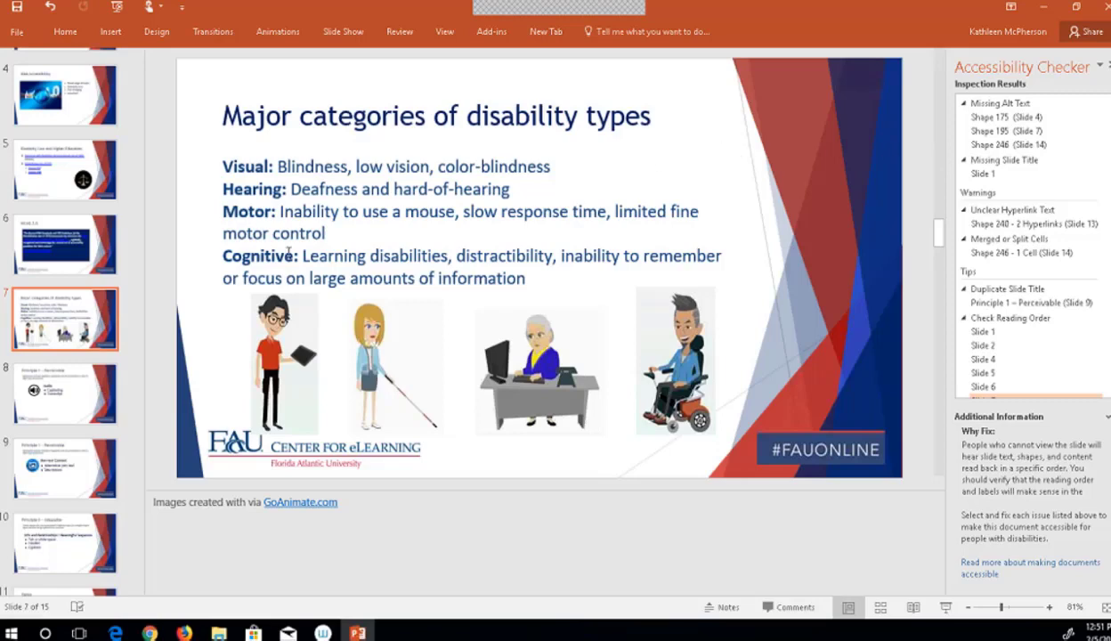
click(93, 248)
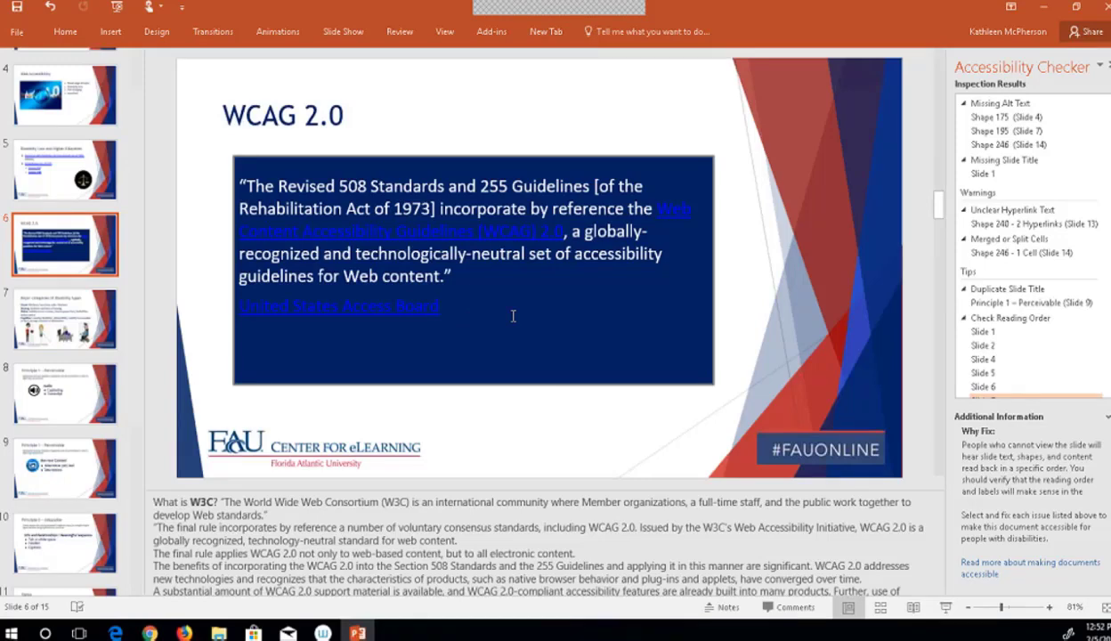
click(397, 305)
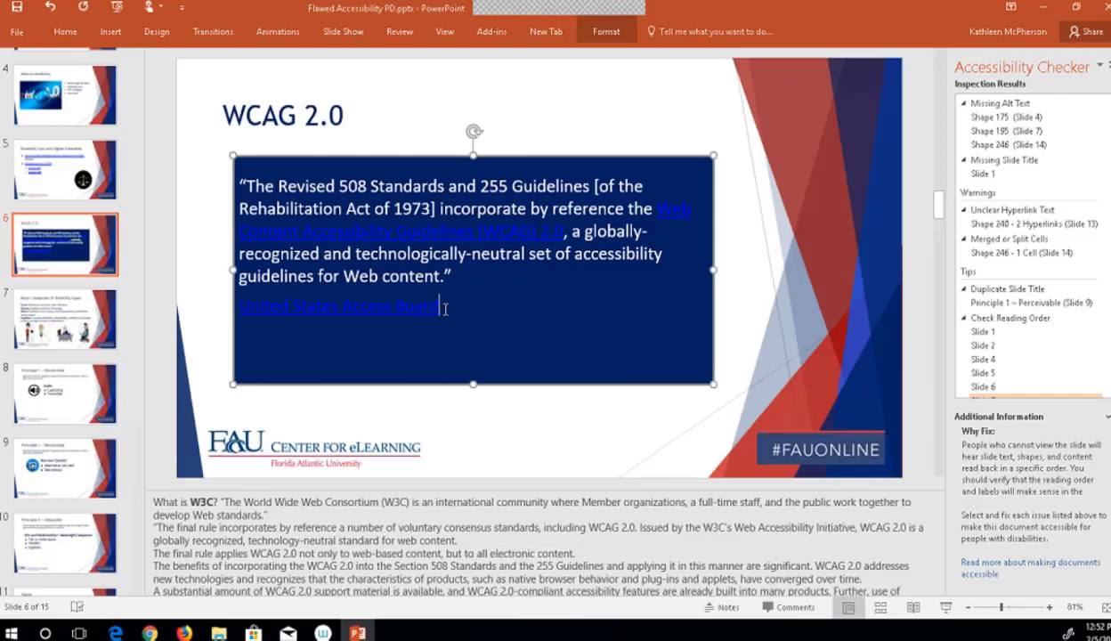
drag(445, 308, 279, 303)
key(Escape)
right_click(485, 320)
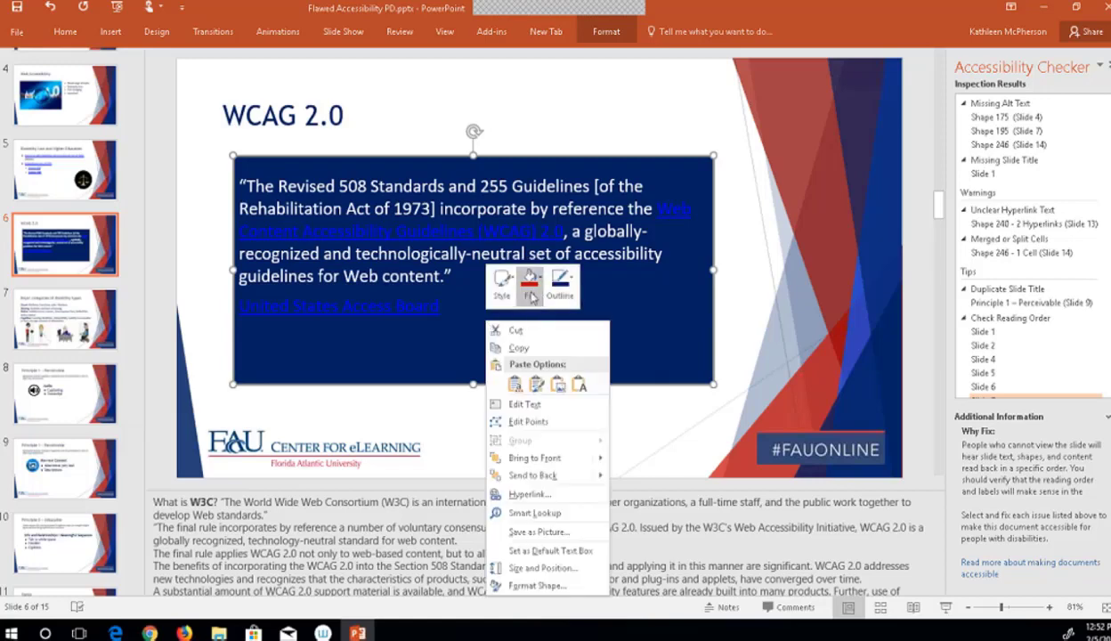
click(532, 298)
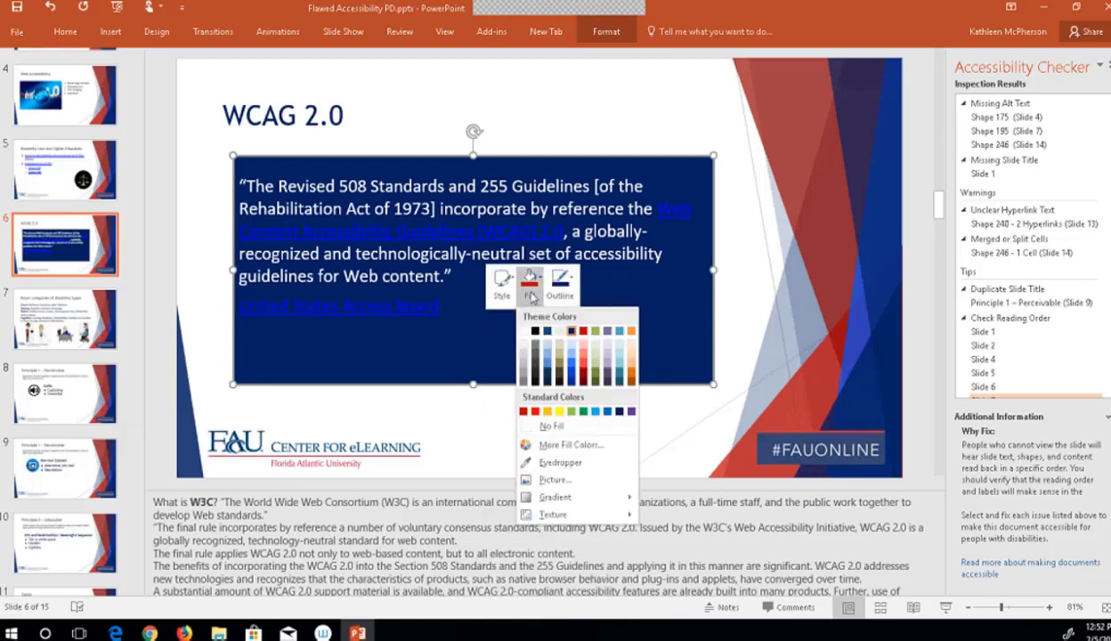
click(487, 310)
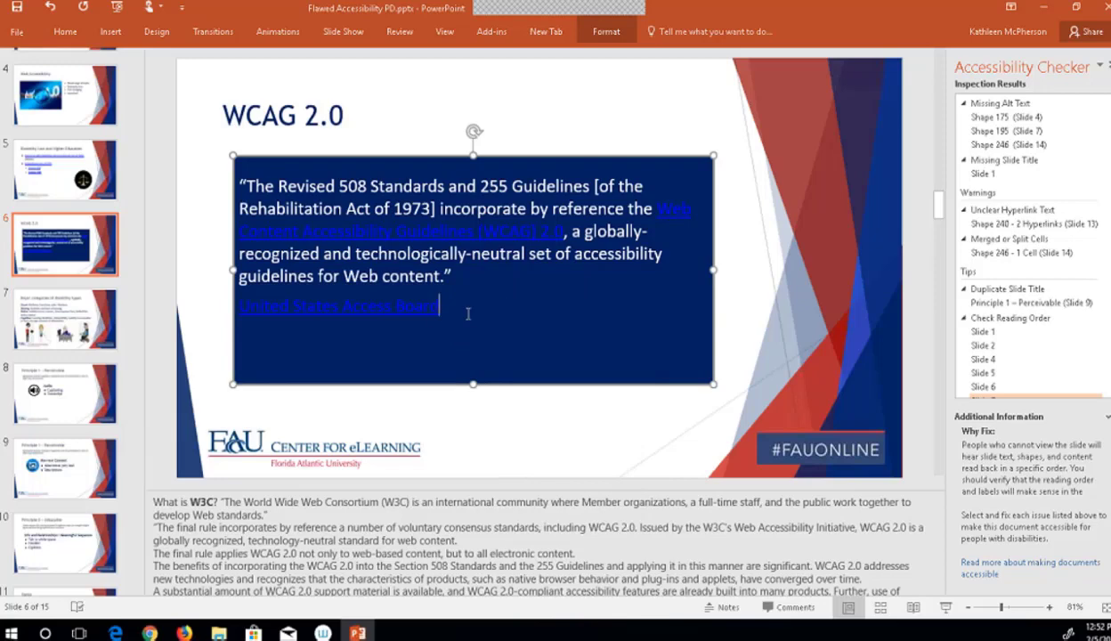
right_click(468, 314)
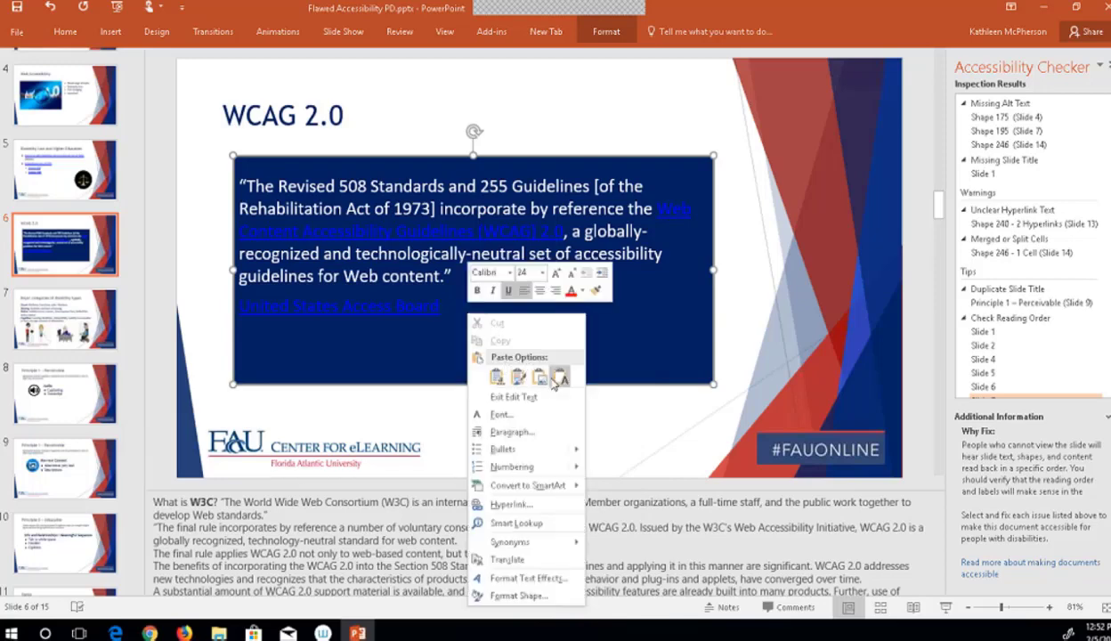
click(429, 347)
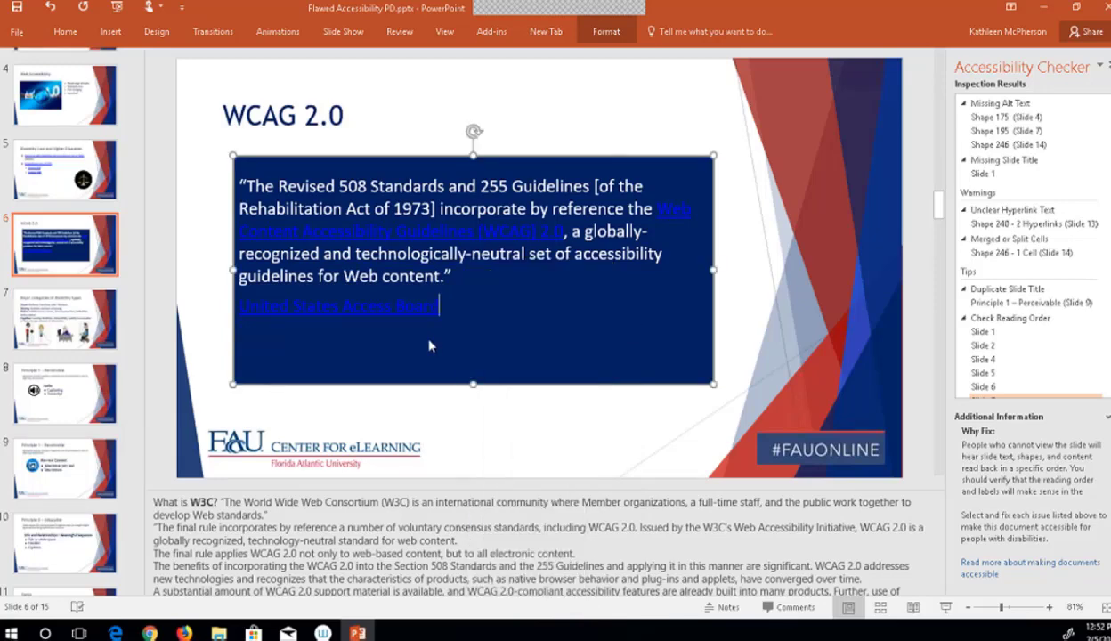
right_click(487, 312)
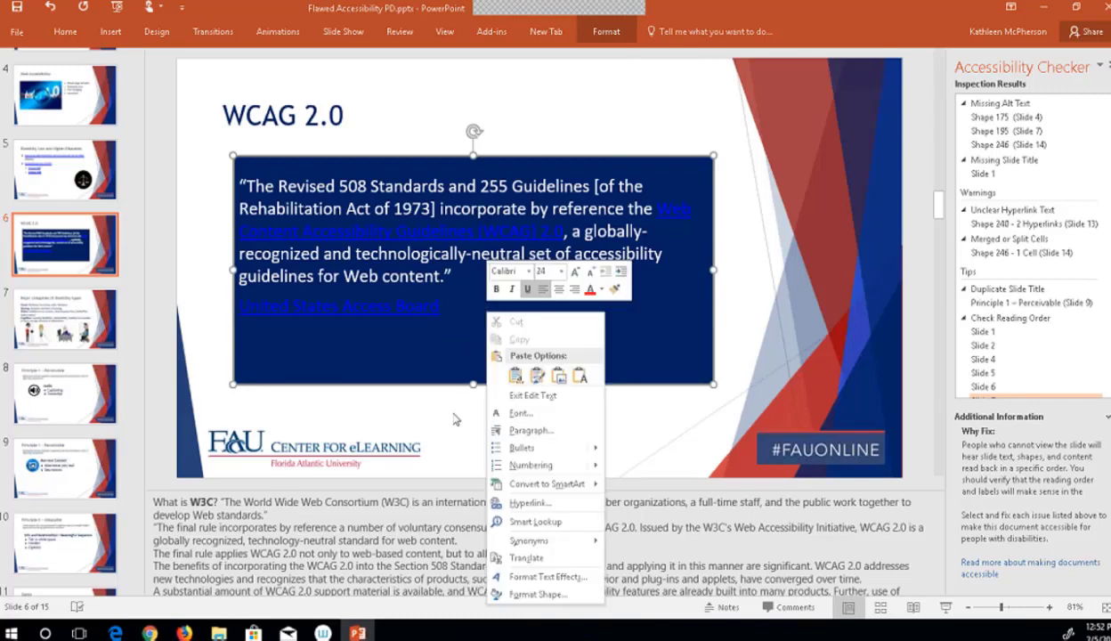
Set the fill of the quote box on the WCAG 2.0 slide to white.
click(406, 347)
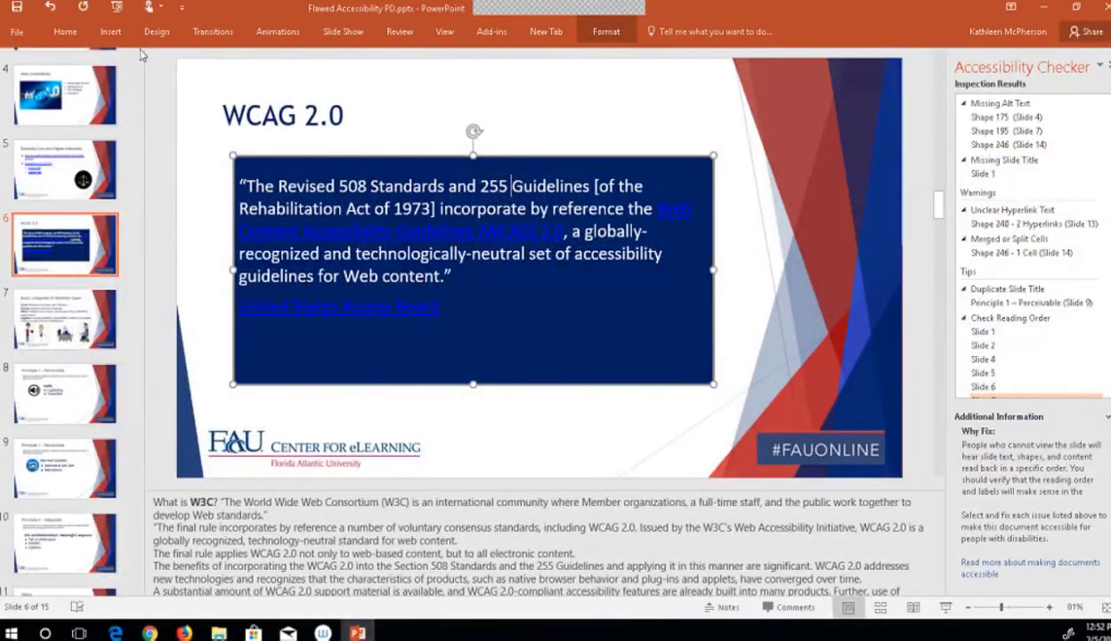
click(68, 36)
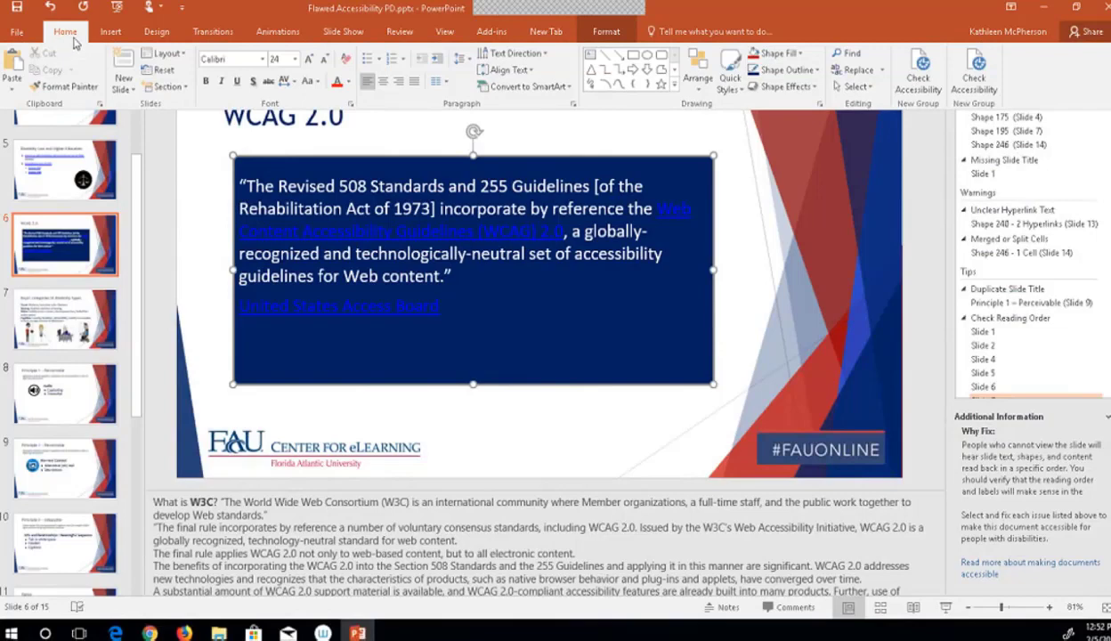
click(159, 34)
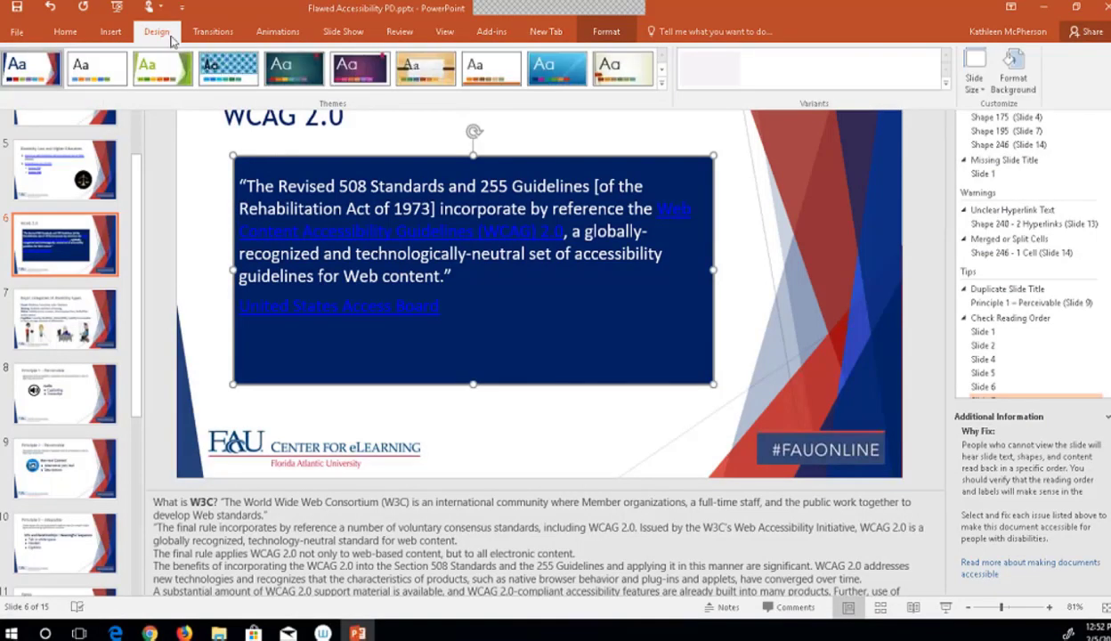
click(445, 33)
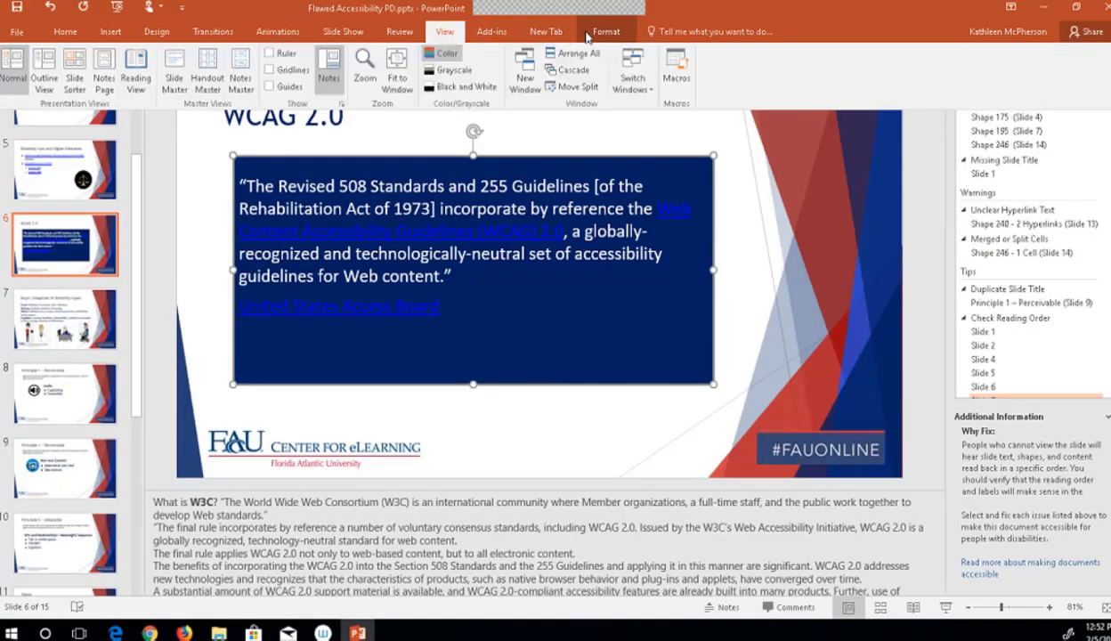
click(607, 34)
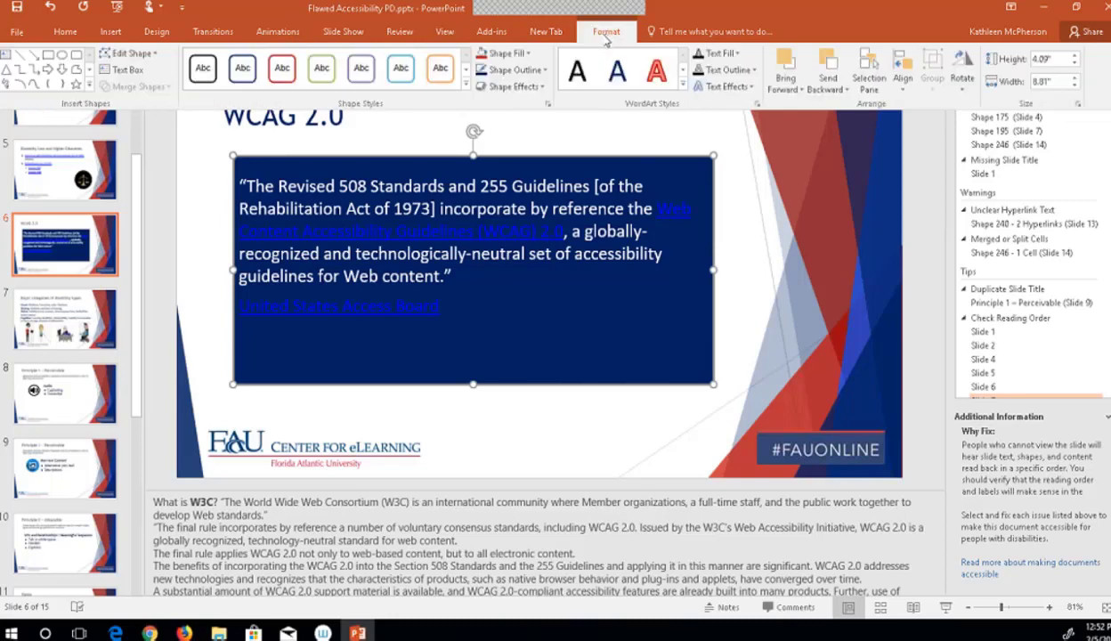
click(526, 55)
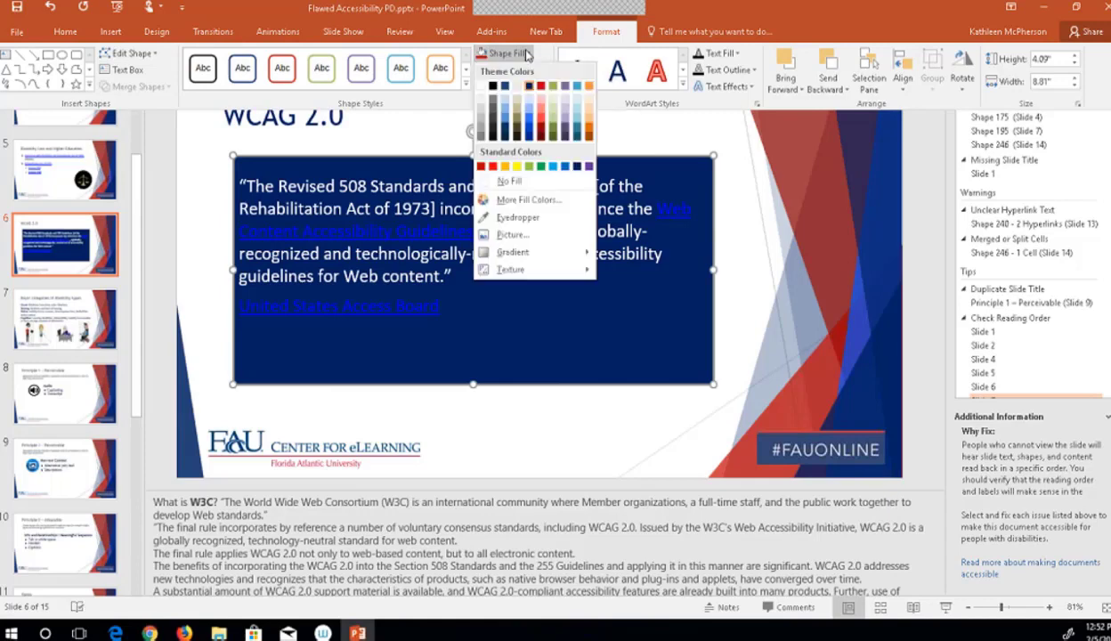
click(480, 90)
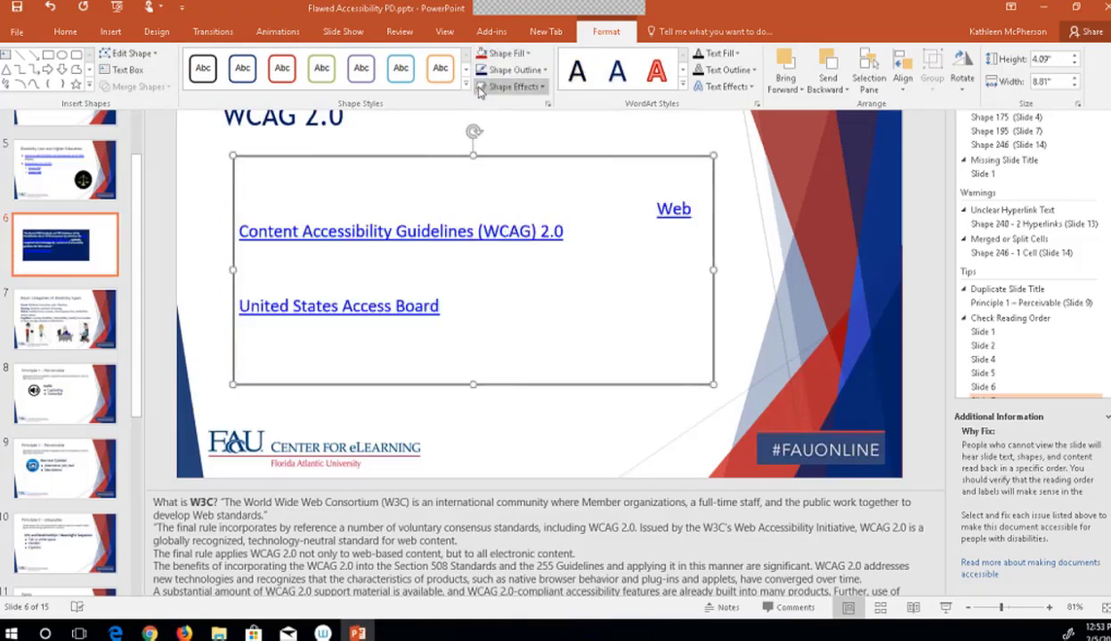
click(446, 340)
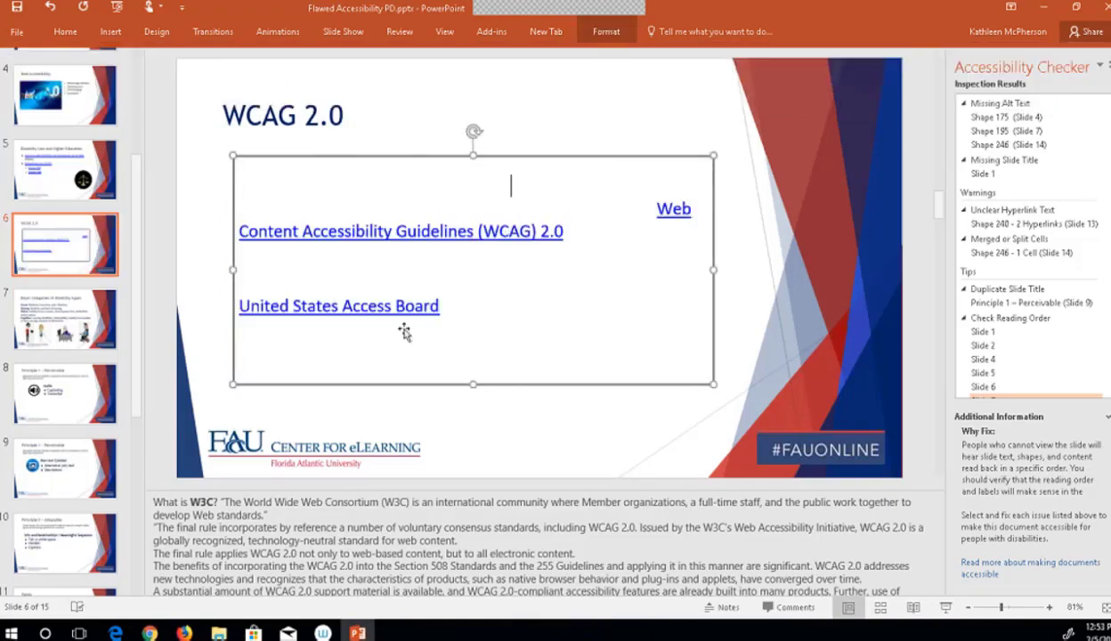
Change the font color of all the text in slide 6's quote box to black.
click(255, 185)
drag(241, 170, 536, 327)
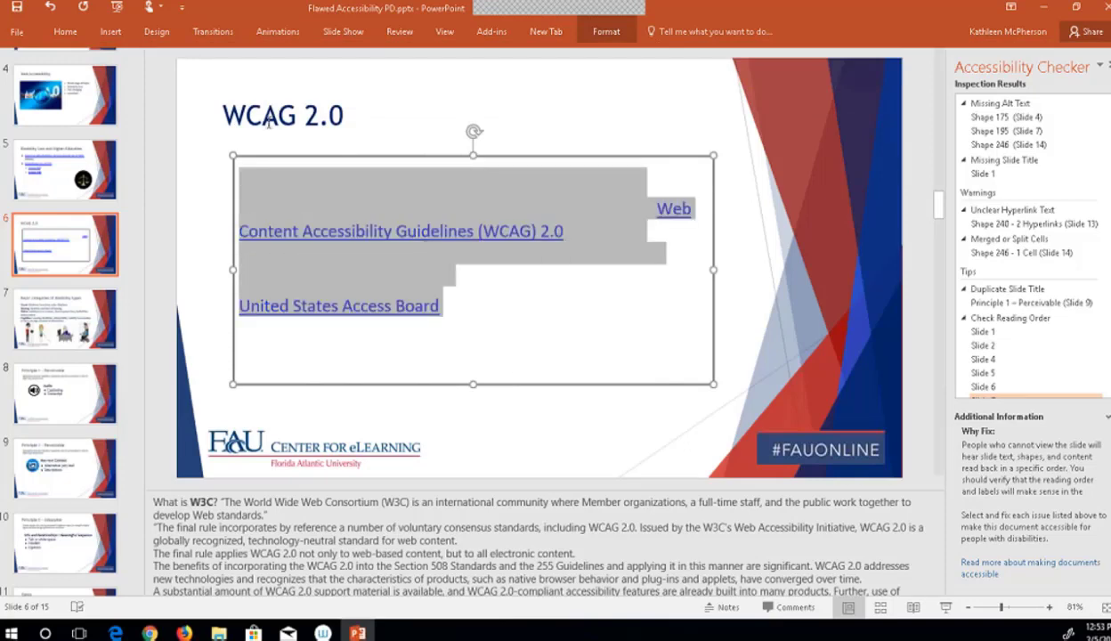
click(71, 32)
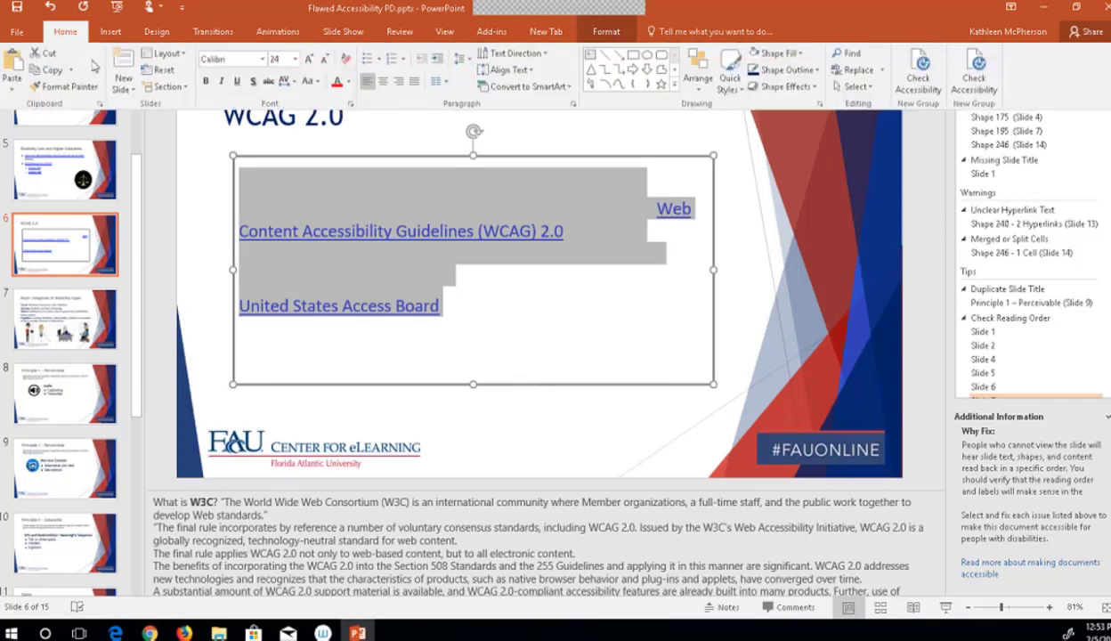
click(336, 81)
click(347, 82)
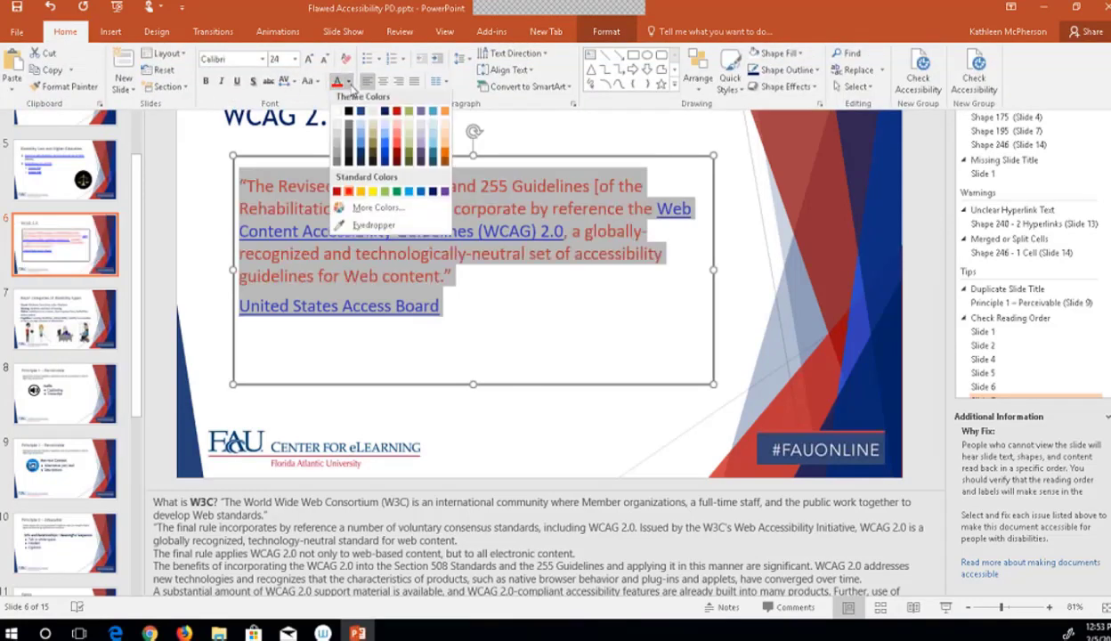
click(347, 131)
click(508, 345)
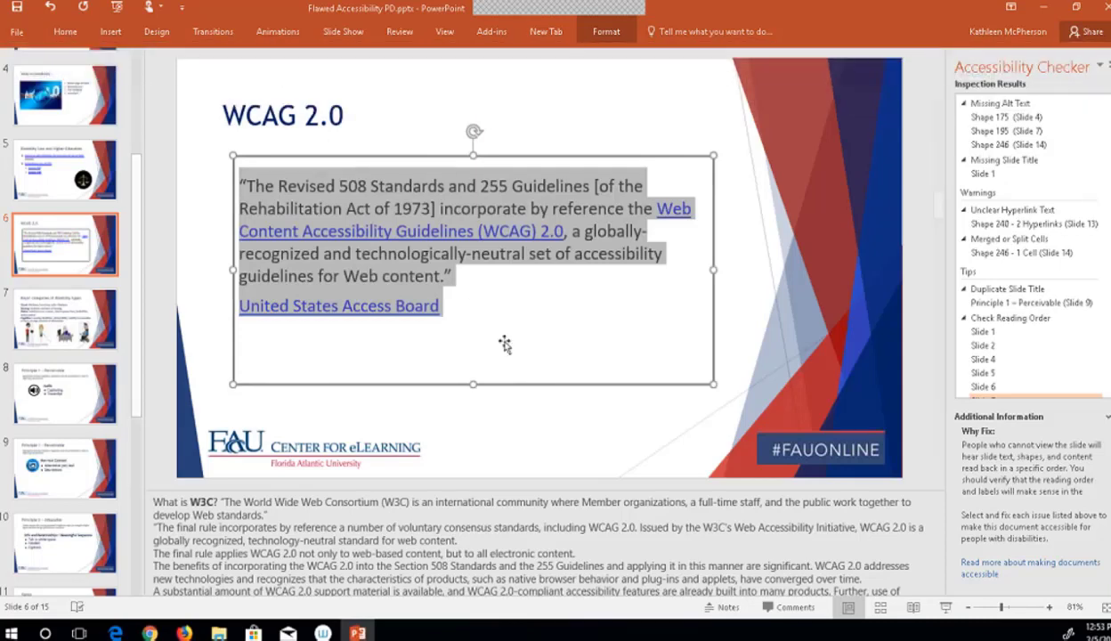
click(464, 304)
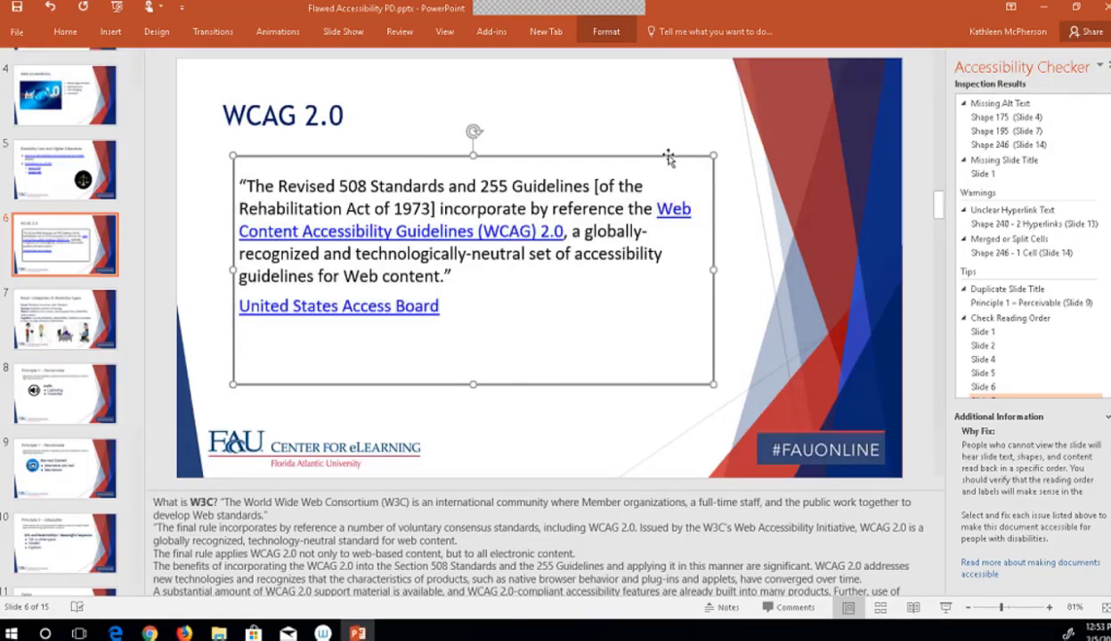
Reduce the quote box's height, place it below the WCAG 2.0 title, and widen it slightly toward the right.
drag(668, 158, 833, 76)
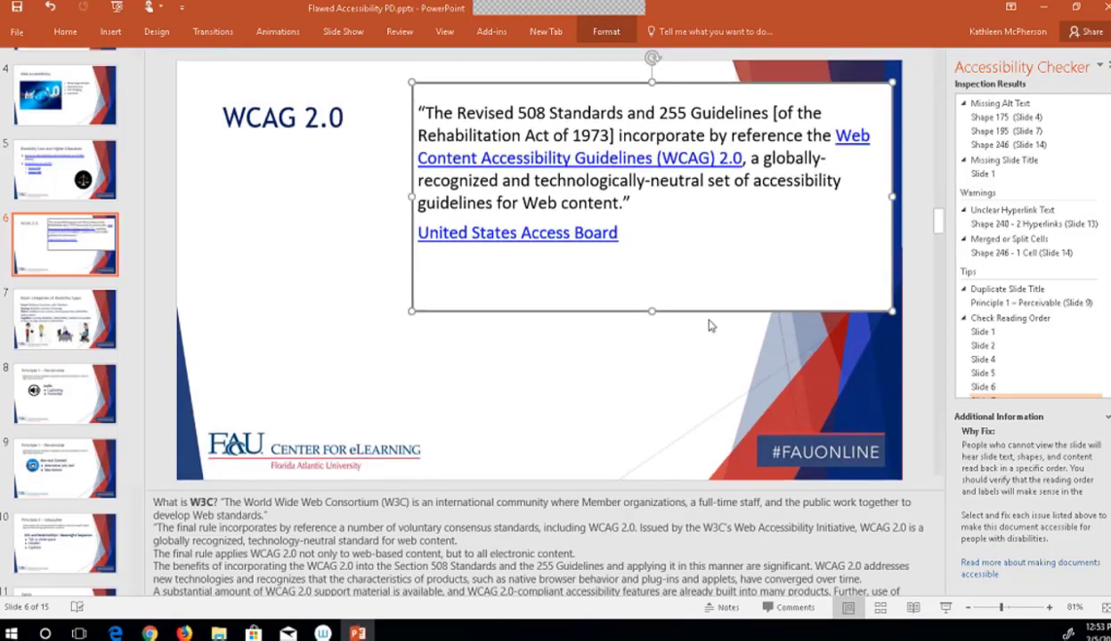
drag(651, 310, 645, 271)
drag(729, 81, 534, 167)
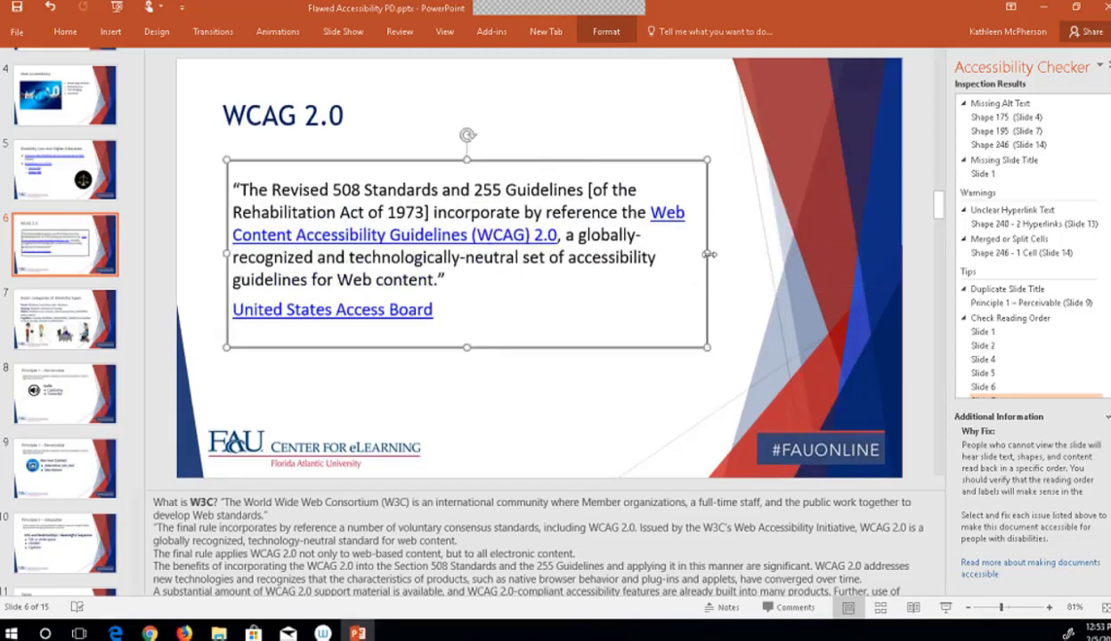
drag(708, 253, 748, 256)
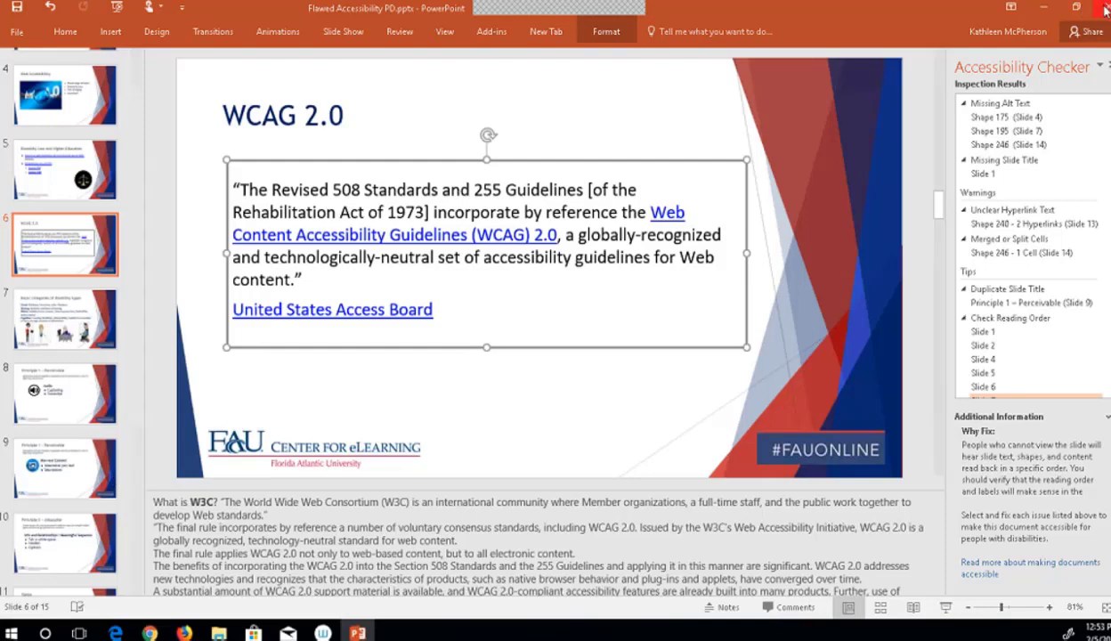
Switch to the Google Slides presentation in Chrome and open the FAU Accessible Format Materials Portal from the Tools slide.
click(1047, 7)
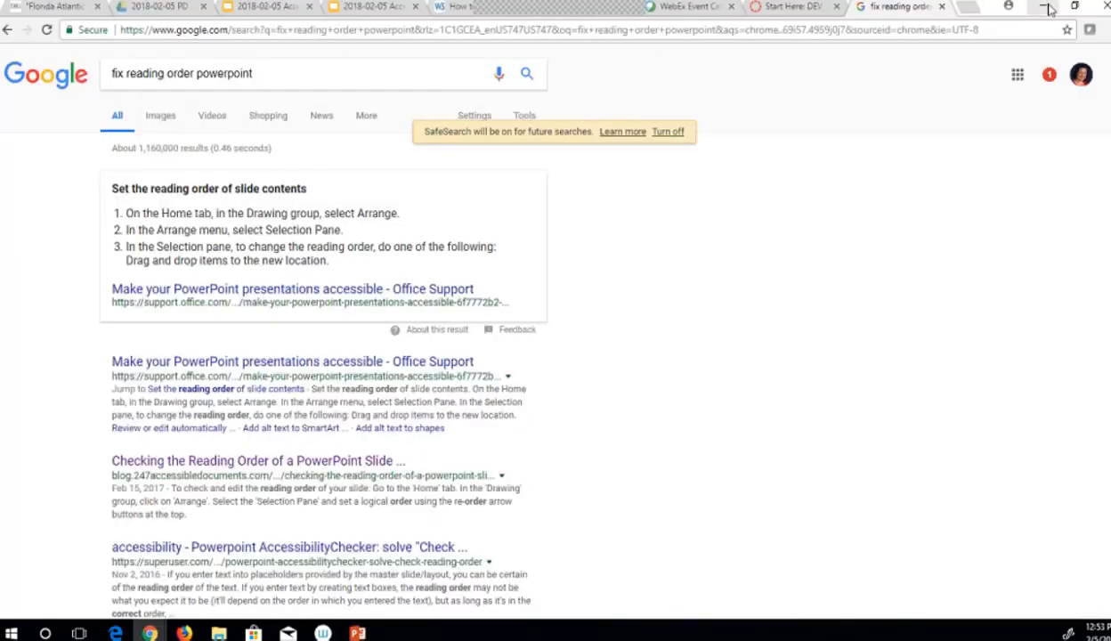
click(374, 7)
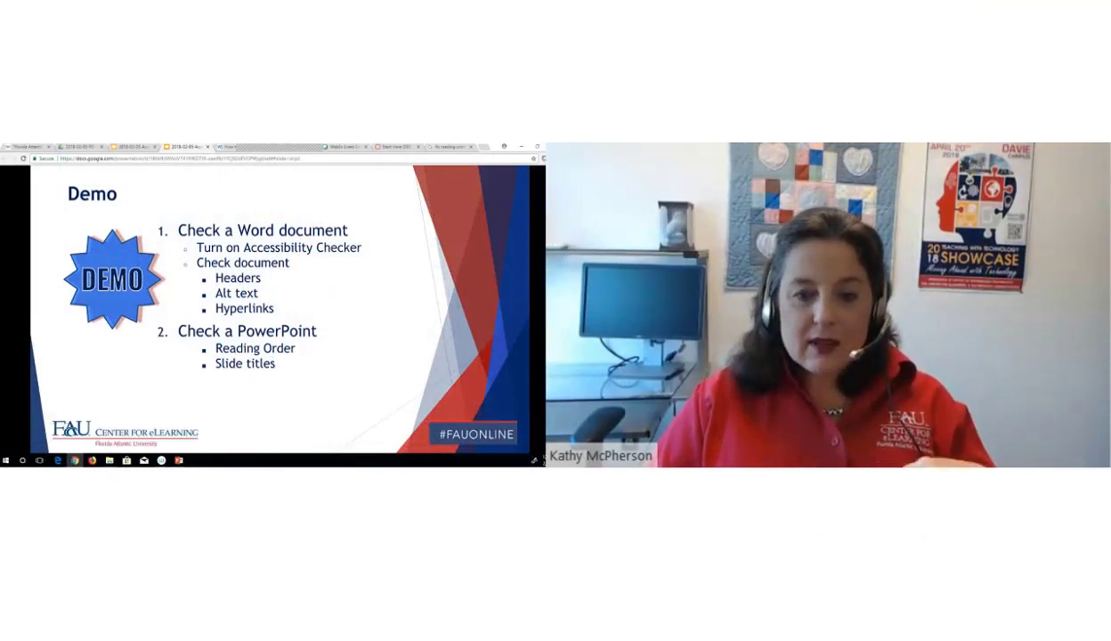
key(Right)
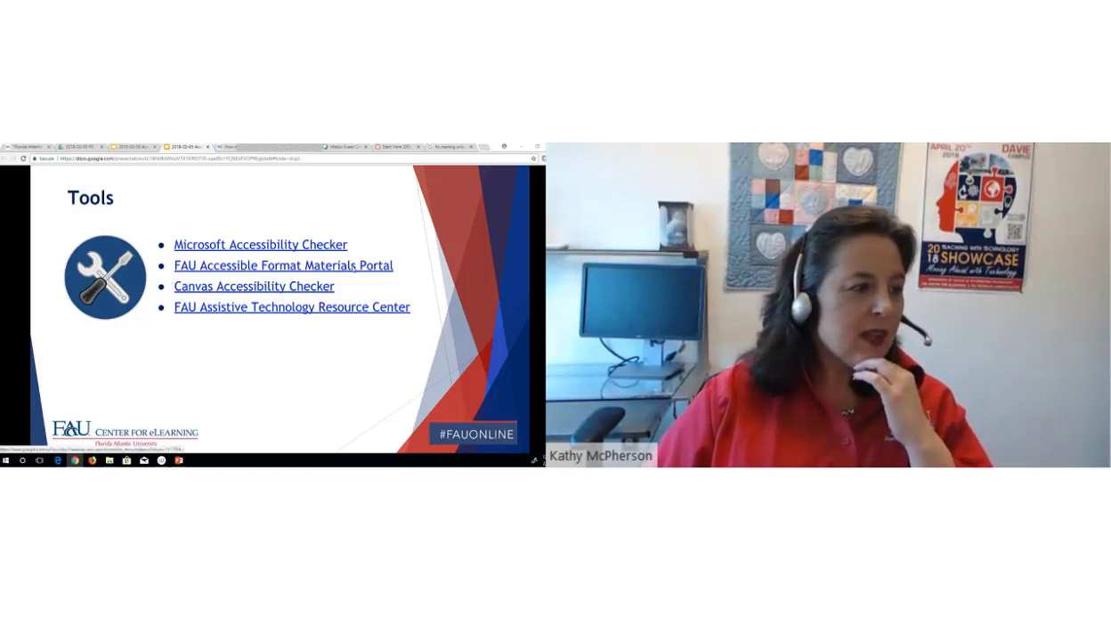
click(354, 268)
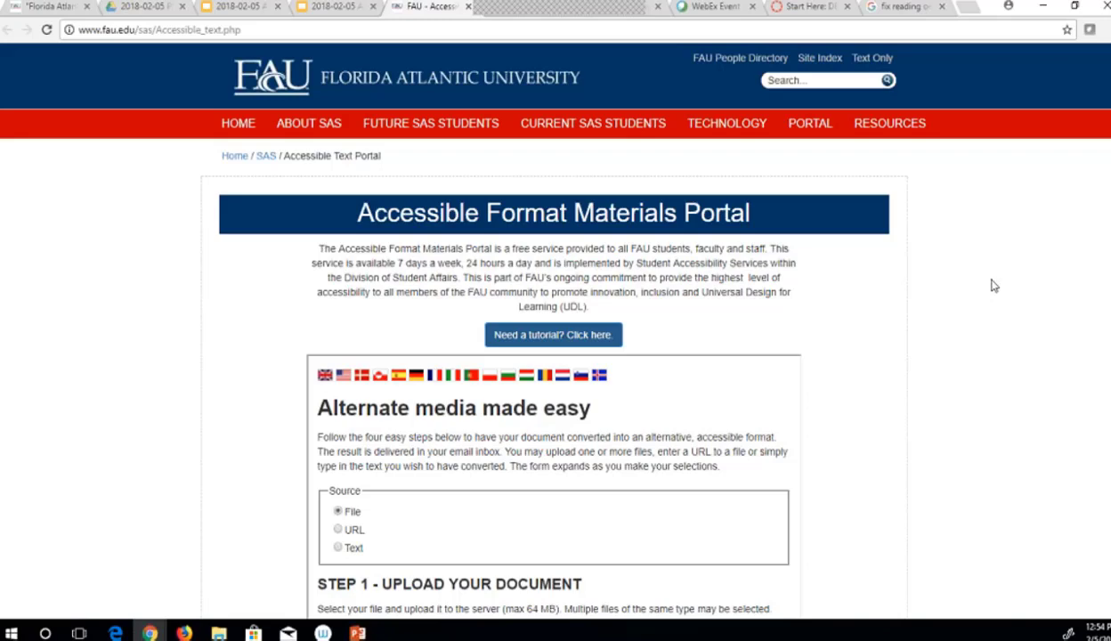
scroll(980, 286, down, 1)
scroll(980, 286, up, 1)
Open the Student Accessibility Services home page and look over its content.
mouse_move(242, 128)
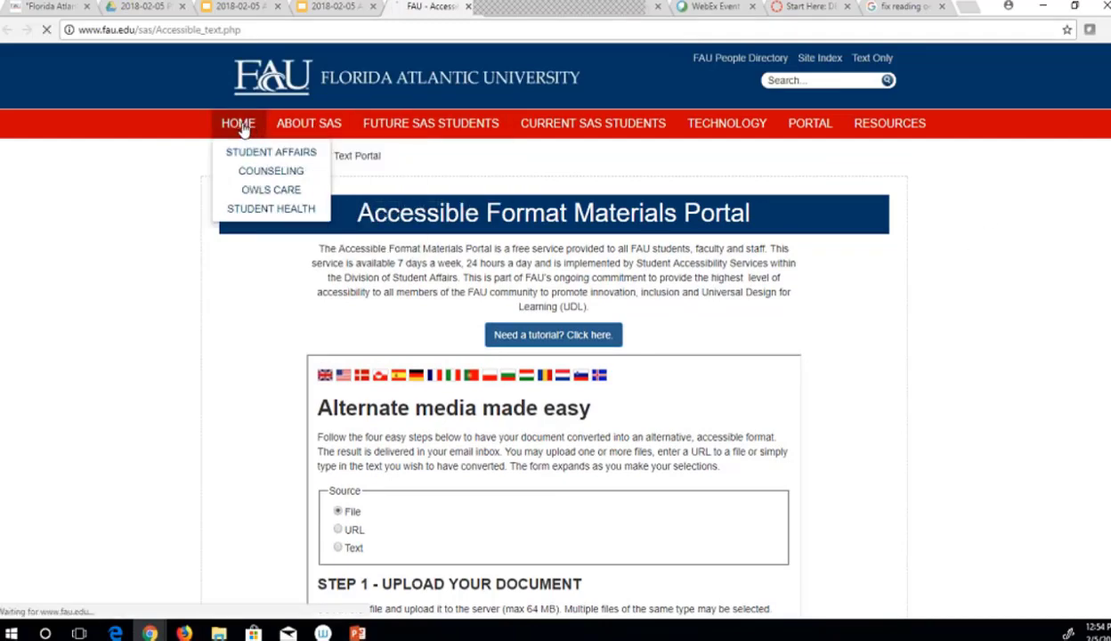
click(241, 129)
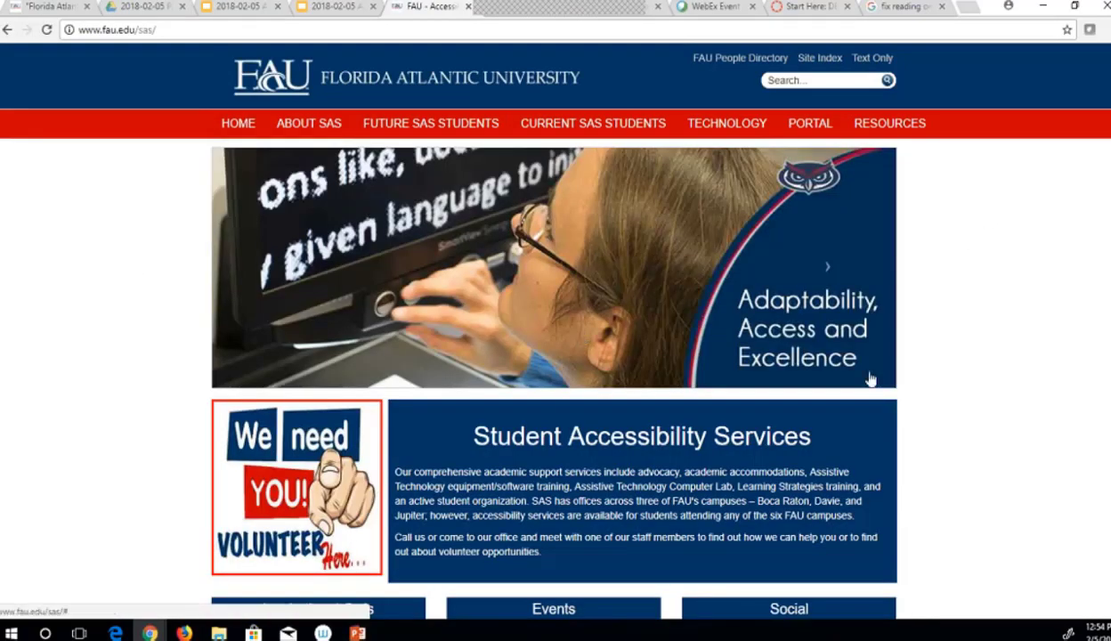
scroll(980, 403, down, 2)
scroll(980, 403, down, 2)
scroll(981, 404, up, 4)
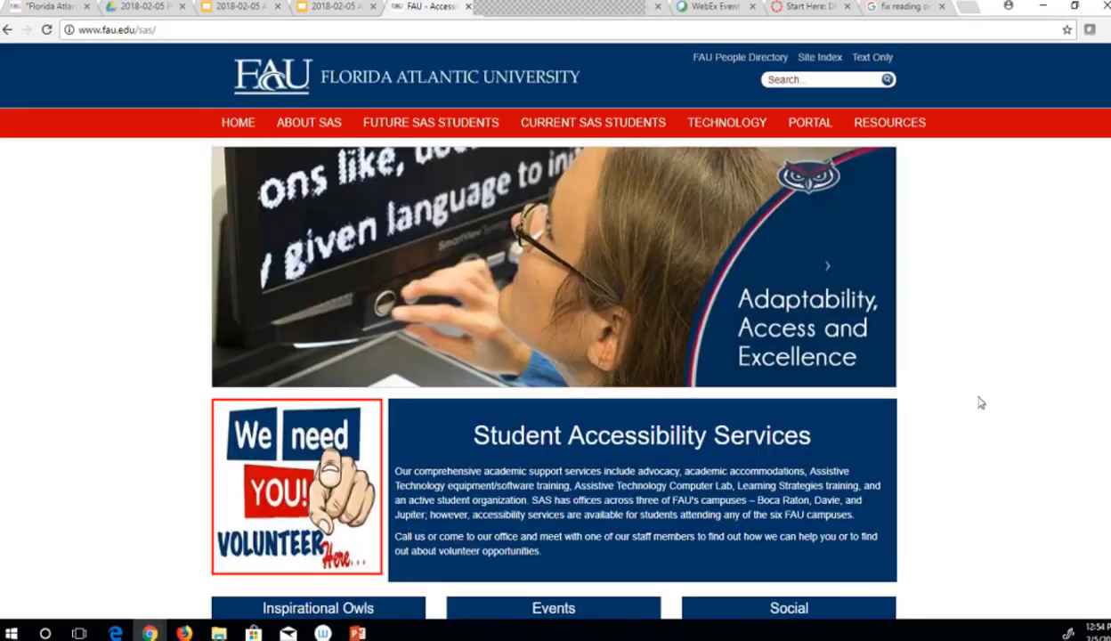
Look over the SAS site's About, Future Students and Resources sections and open the Brochures page.
mouse_move(325, 138)
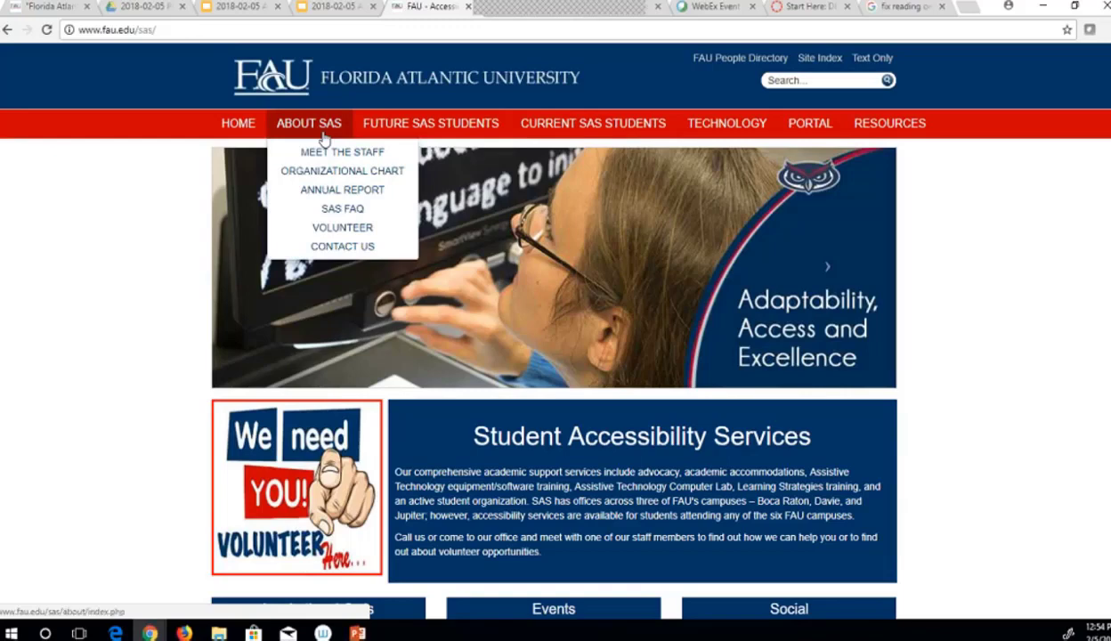
mouse_move(383, 136)
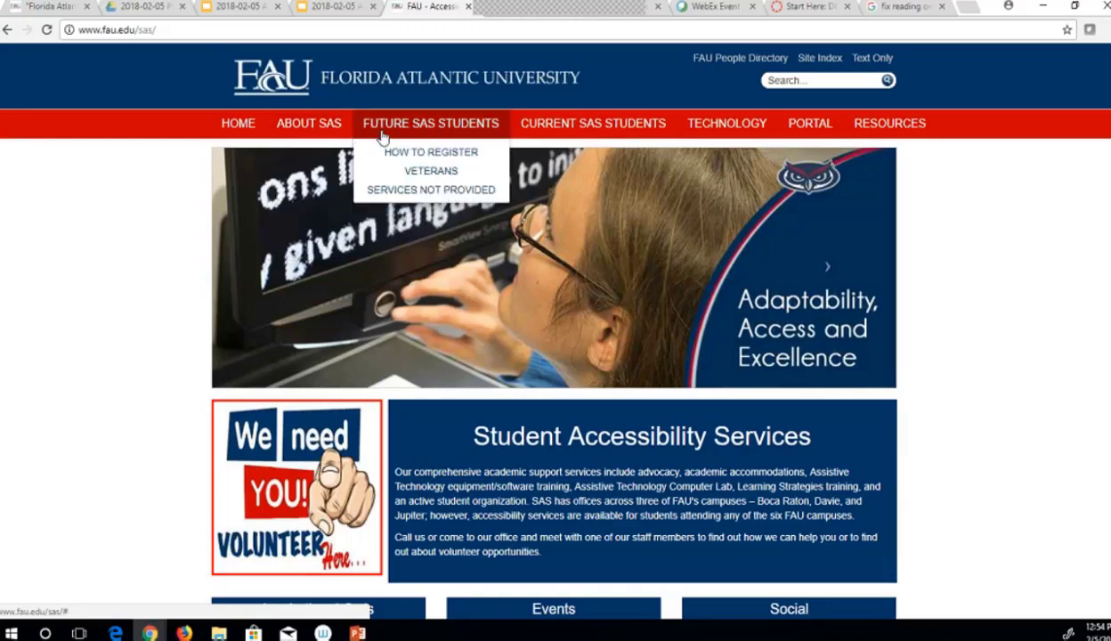
mouse_move(869, 129)
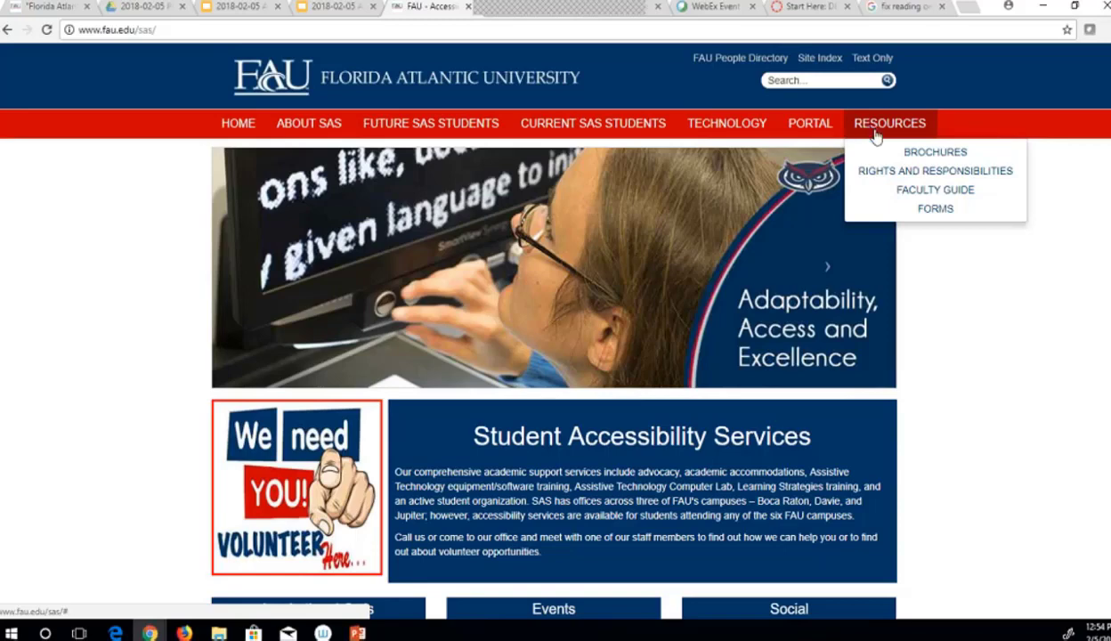
click(901, 152)
scroll(936, 283, down, 3)
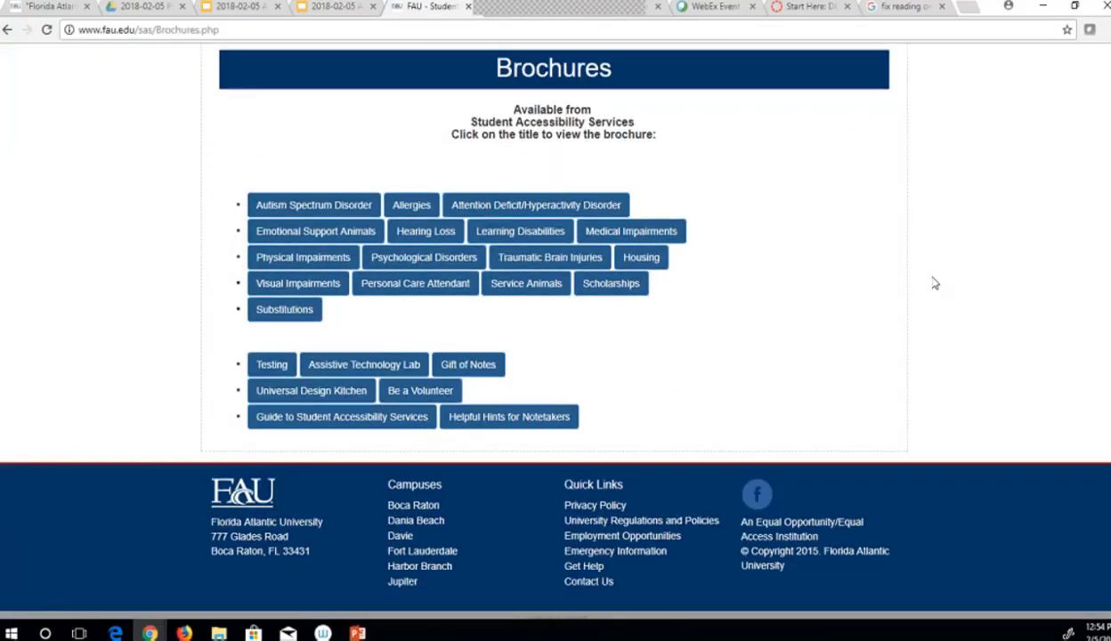
Open the Attention Deficit/Hyperactivity Disorder brochure and look through both of its pages.
click(565, 207)
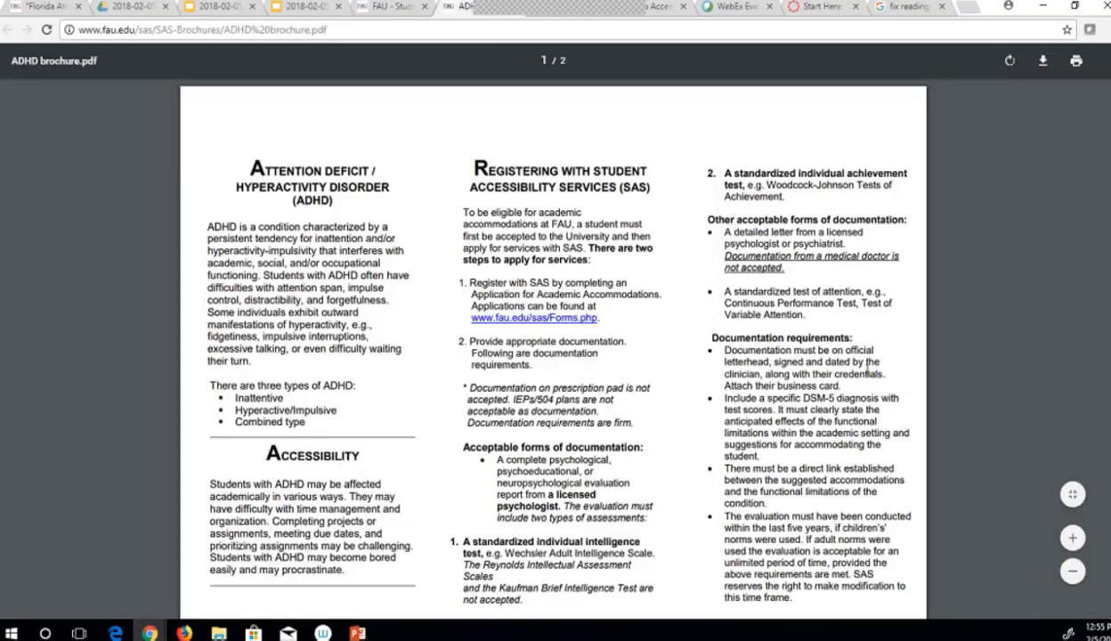
scroll(867, 369, down, 1)
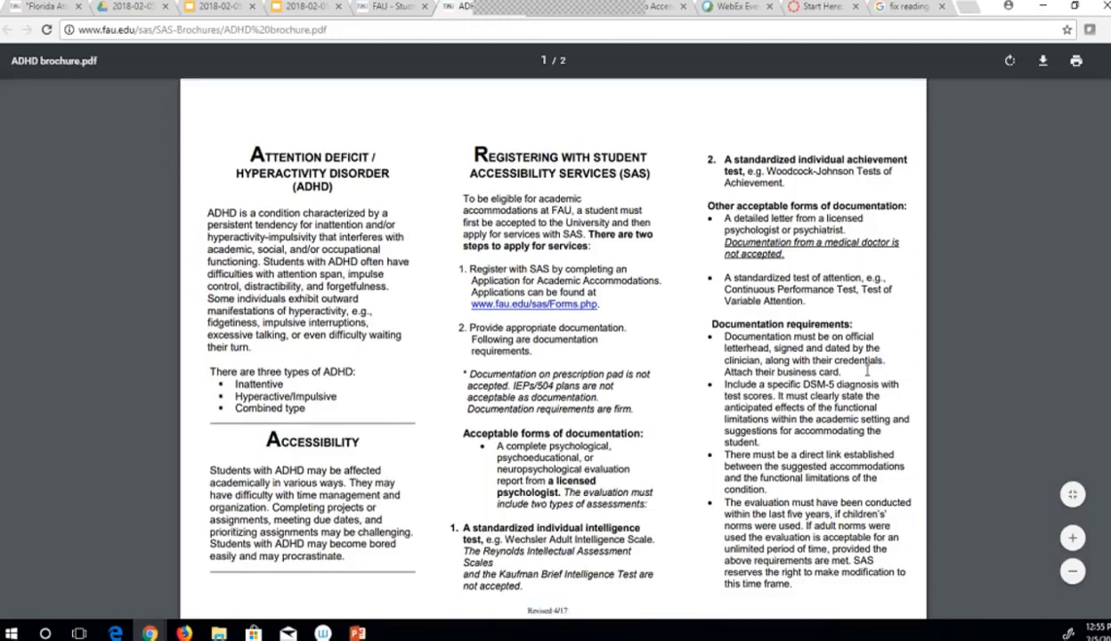
scroll(867, 370, down, 1)
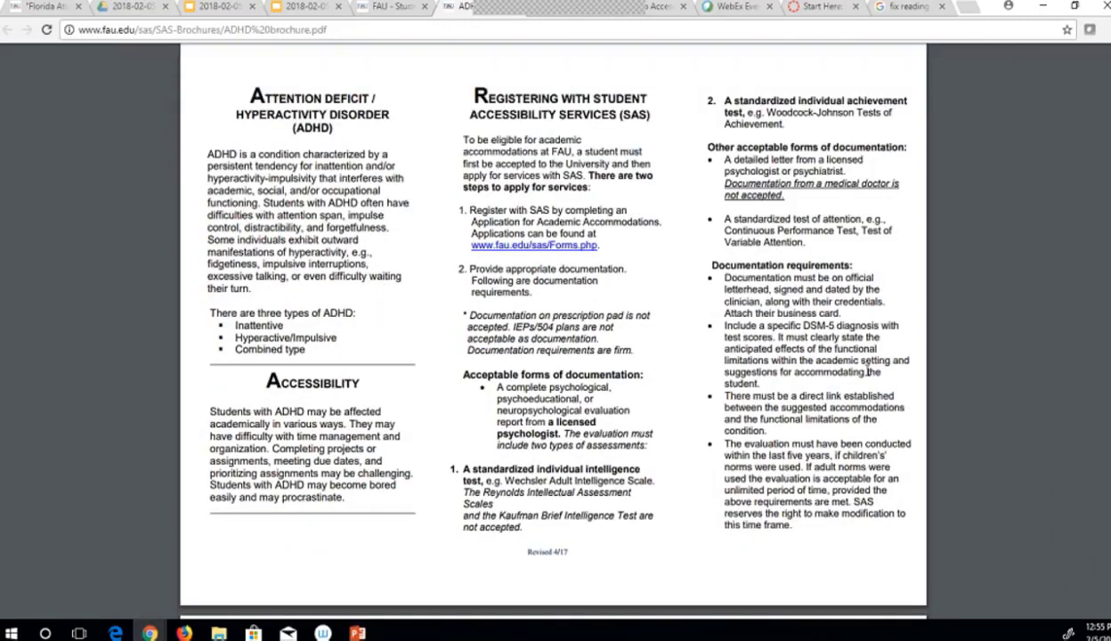
scroll(866, 369, down, 5)
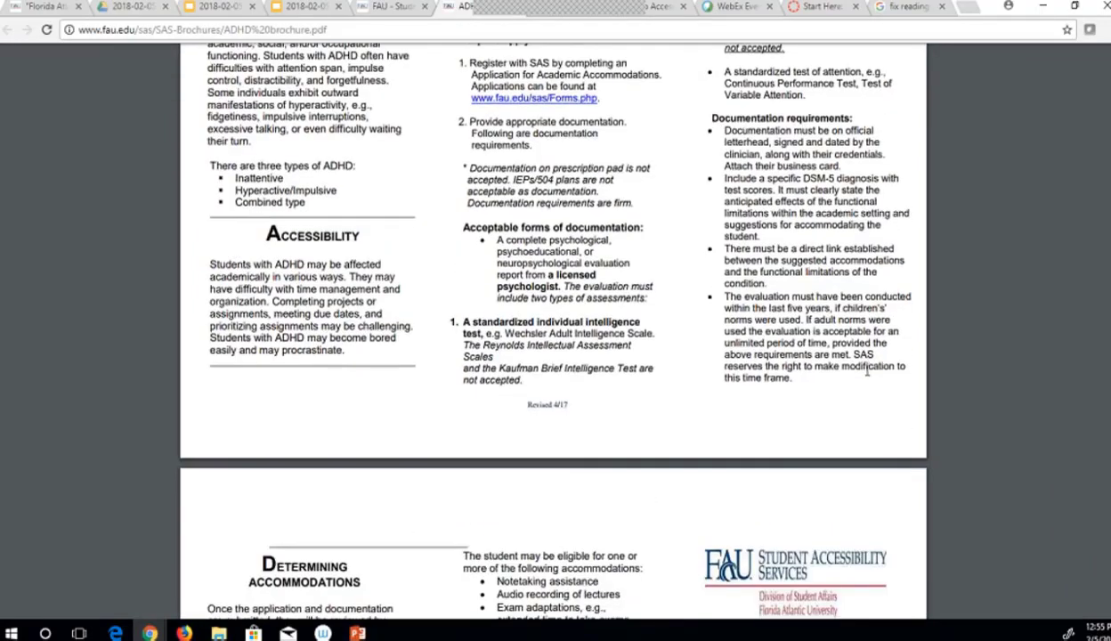
scroll(867, 370, down, 1)
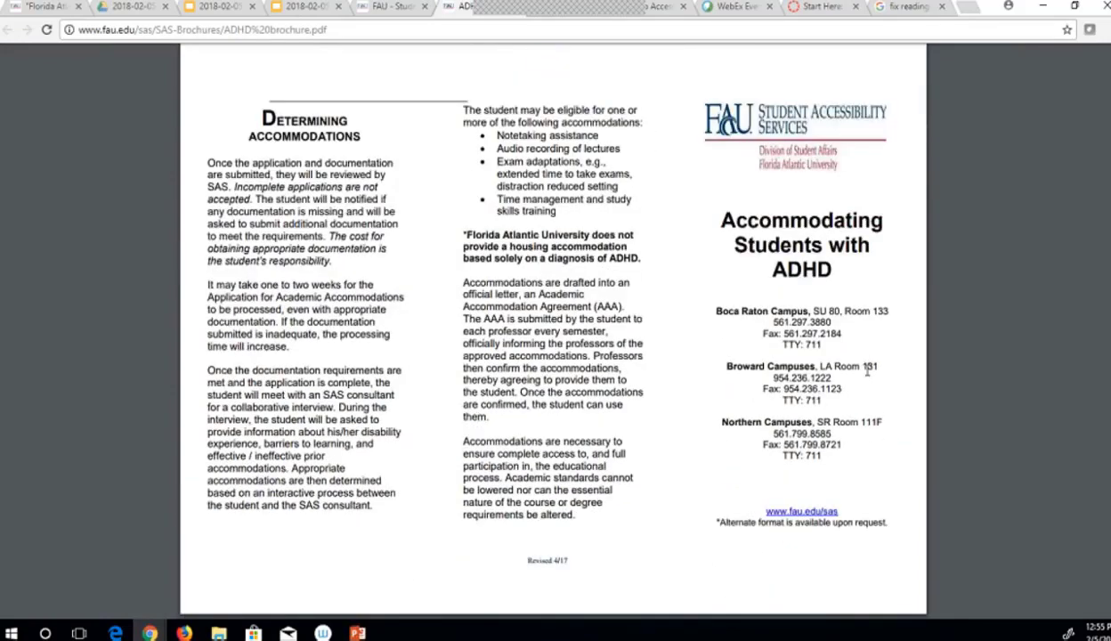
scroll(866, 369, up, 7)
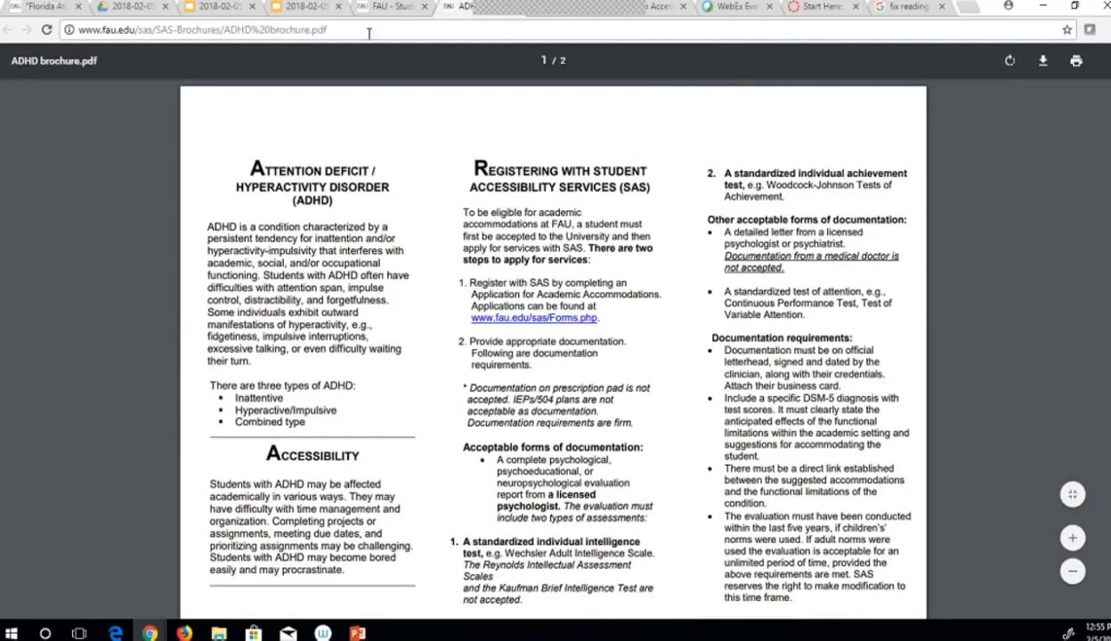
Reopen the FAU Accessible Format Materials Portal from the Tools slide and go to the site's Faculty Guide.
click(300, 13)
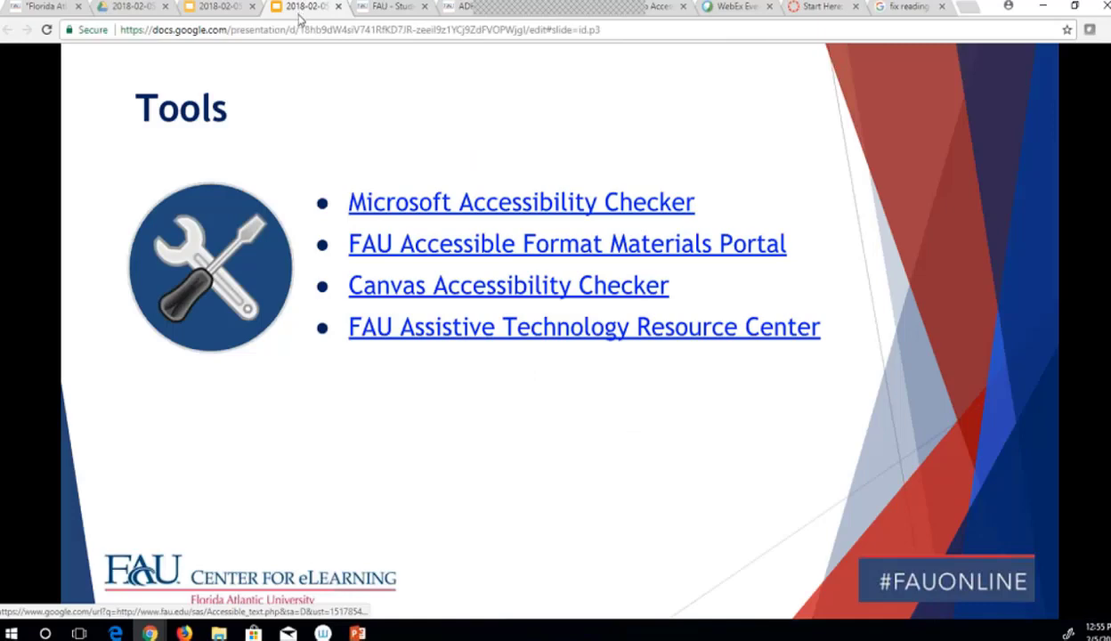
click(558, 253)
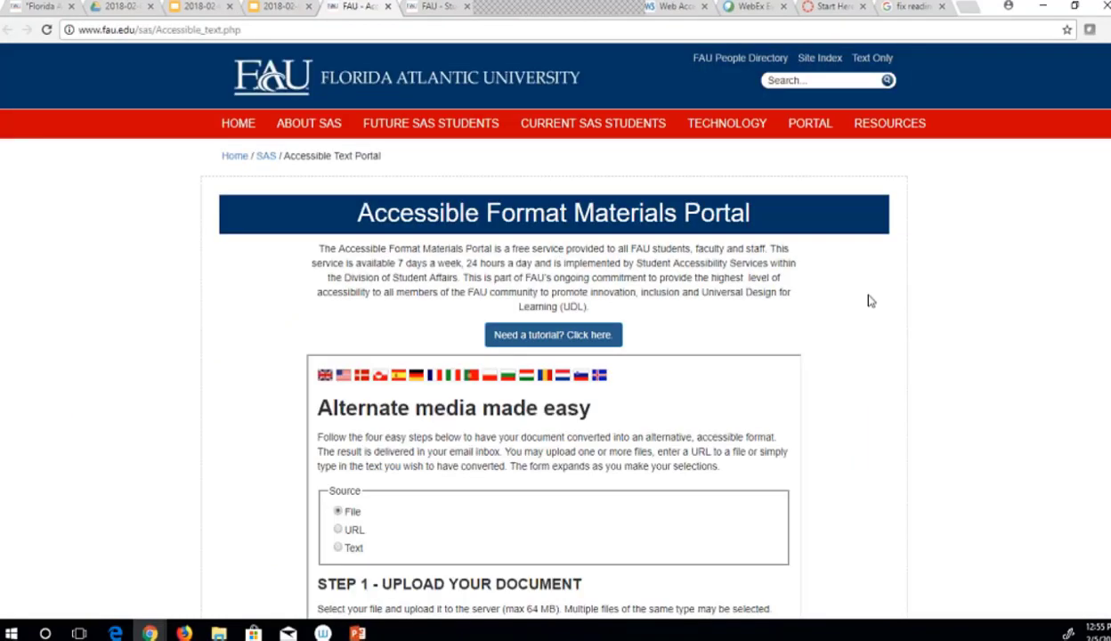
mouse_move(875, 122)
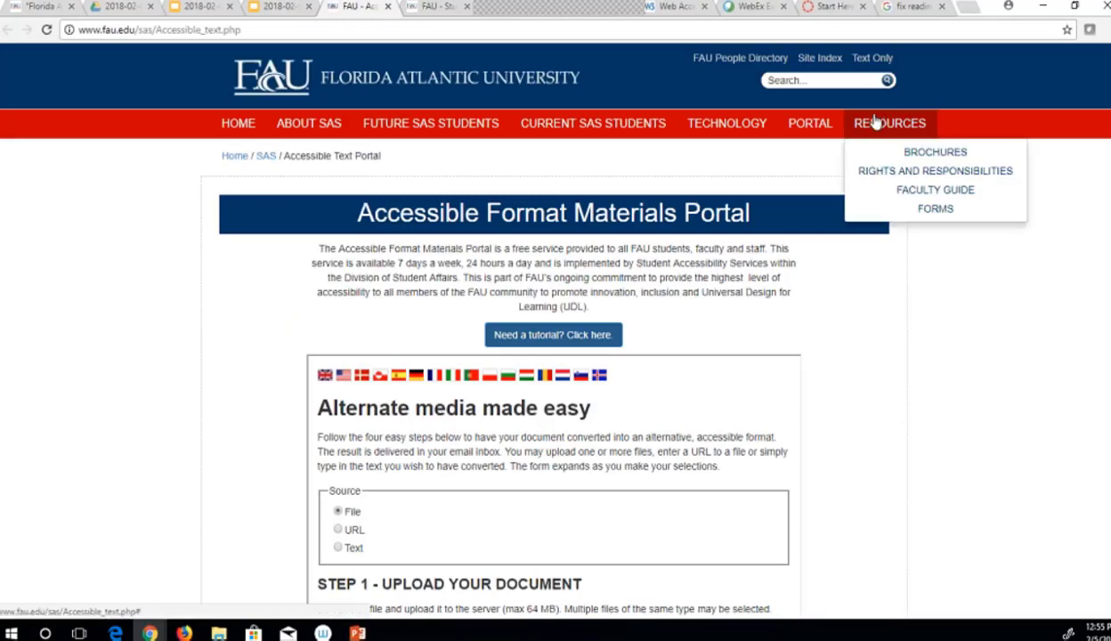
click(902, 191)
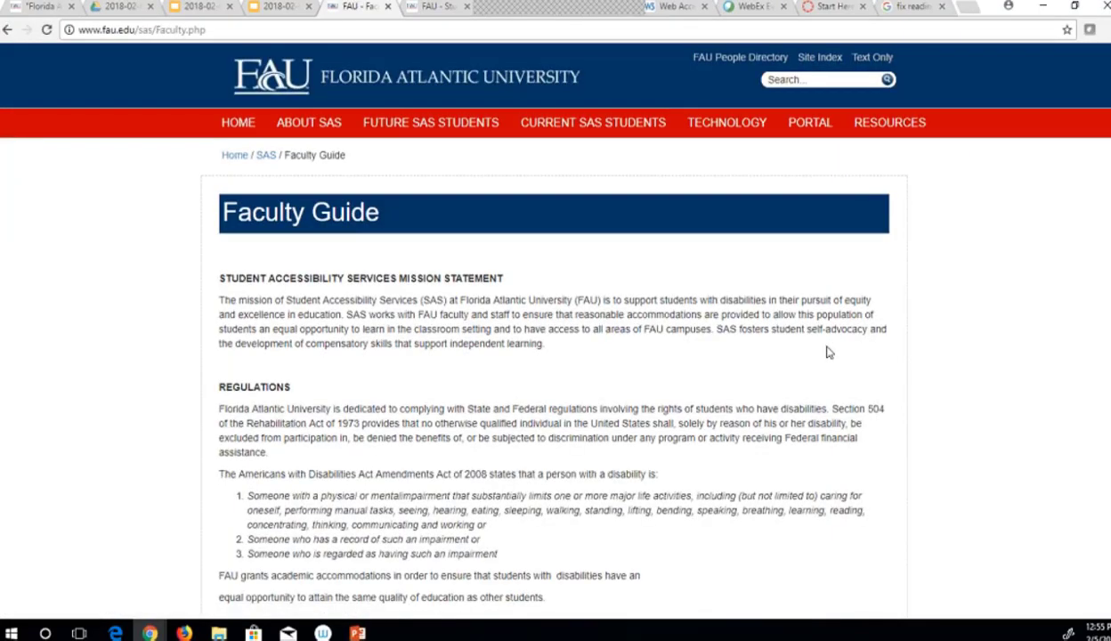
Read through the Faculty Guide, including the faculty rights and responsibilities and the sample syllabus statement.
scroll(828, 353, down, 1)
scroll(828, 353, down, 1)
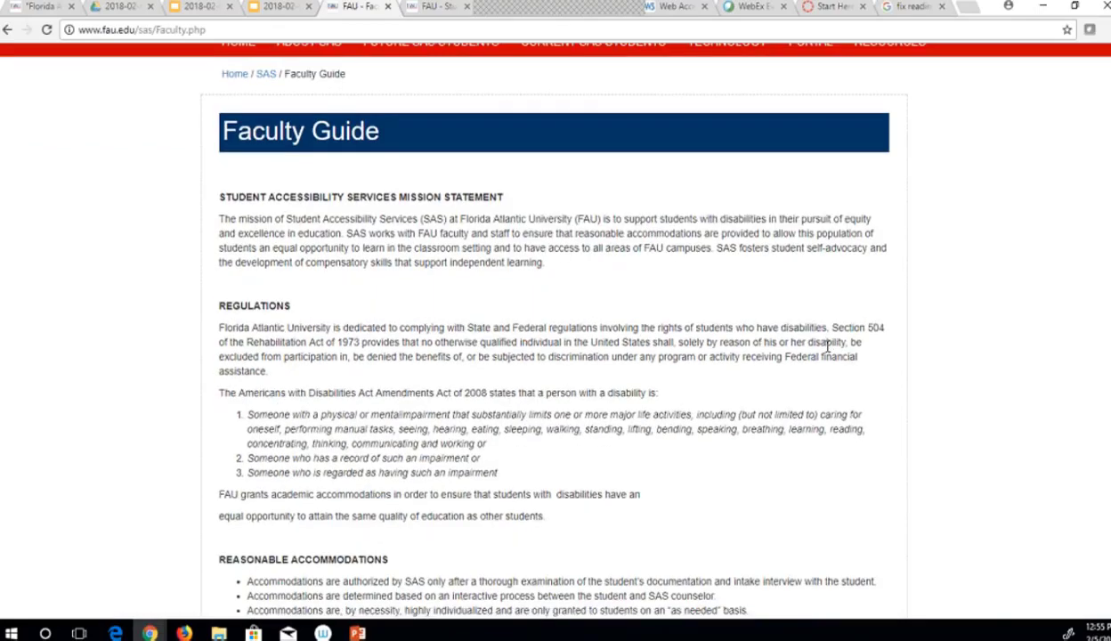
scroll(828, 348, down, 10)
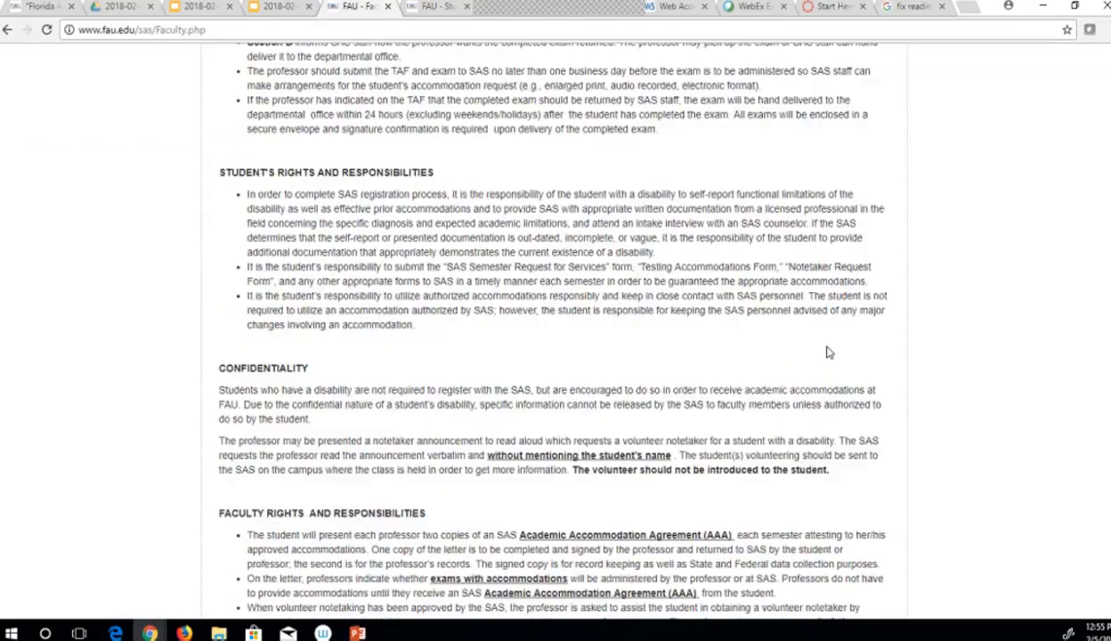
scroll(828, 352, down, 4)
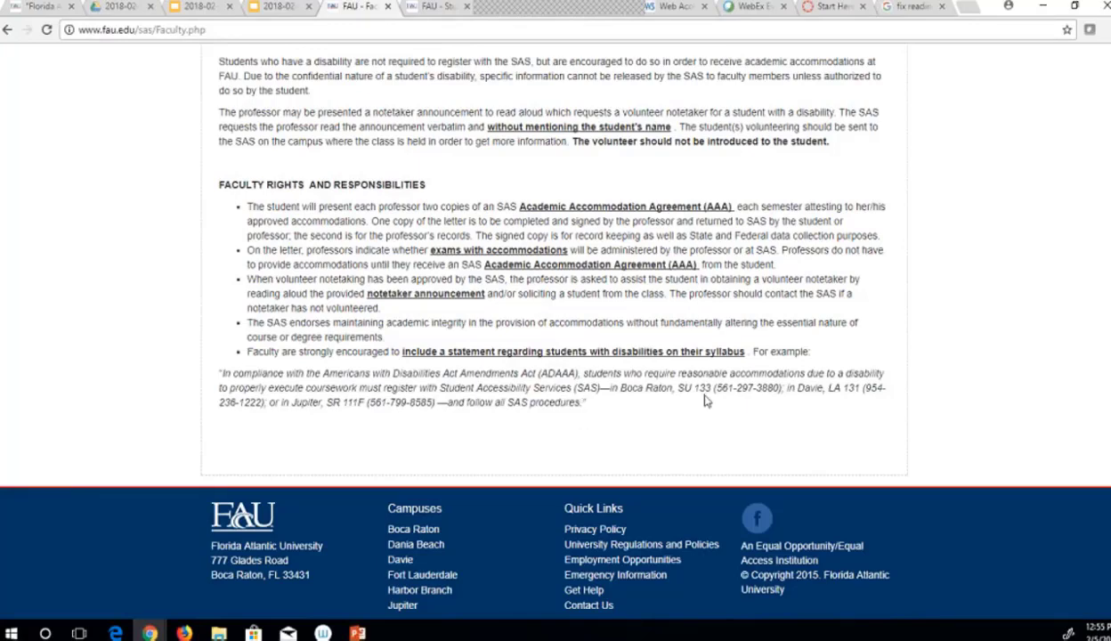
scroll(705, 399, up, 3)
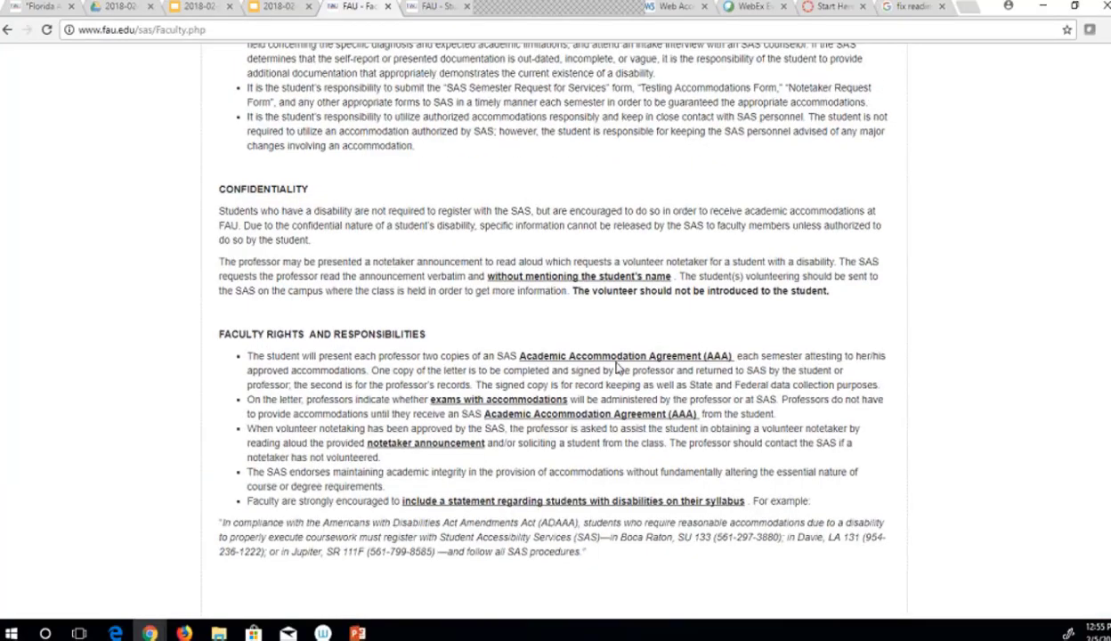
scroll(618, 366, up, 4)
scroll(617, 366, up, 5)
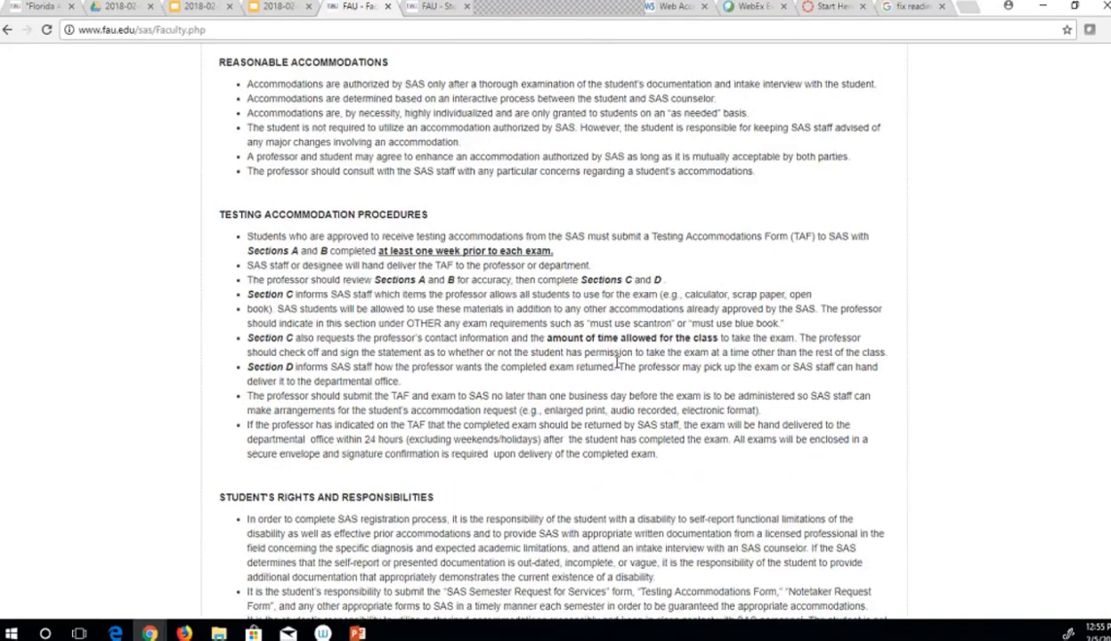
scroll(617, 363, up, 5)
scroll(617, 363, up, 5)
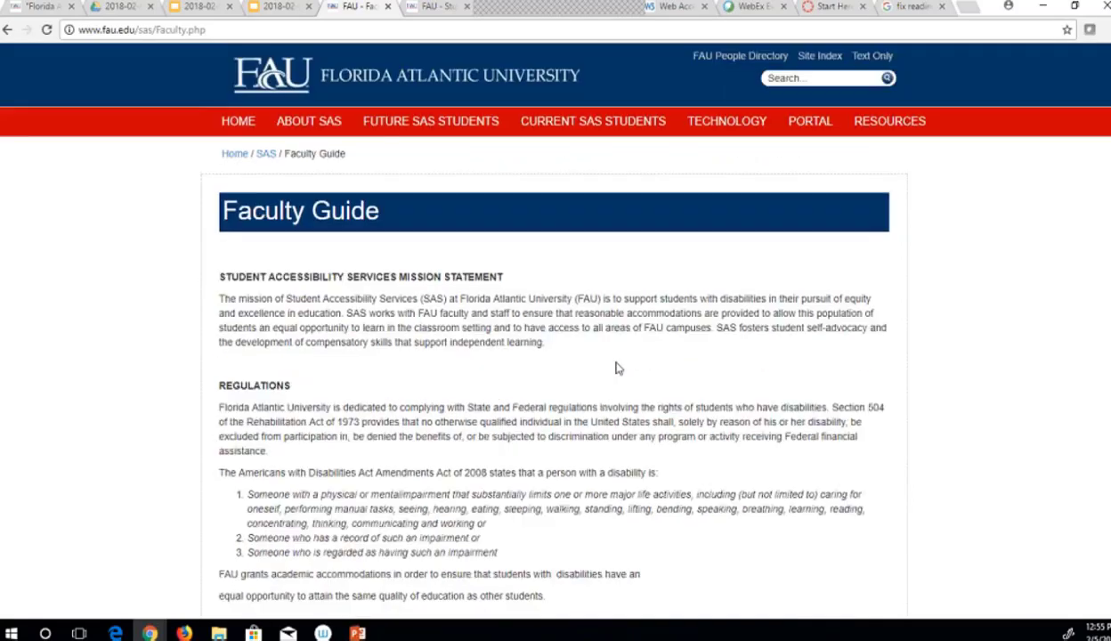
Open the Accessible Format Materials Portal from the SAS site and go to its document upload form.
mouse_move(725, 133)
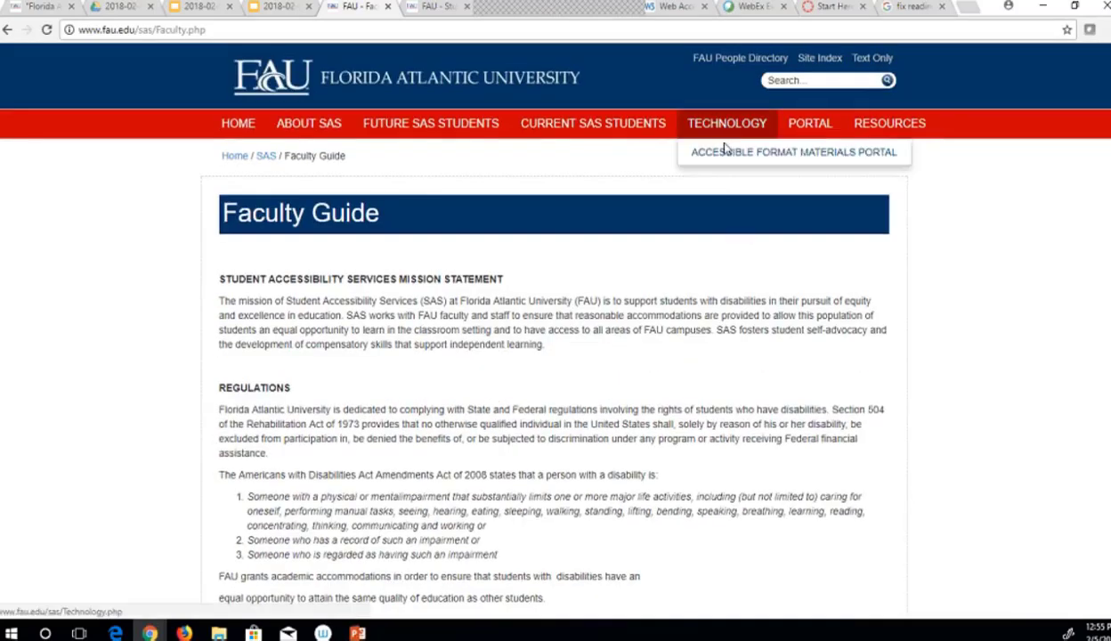
click(725, 158)
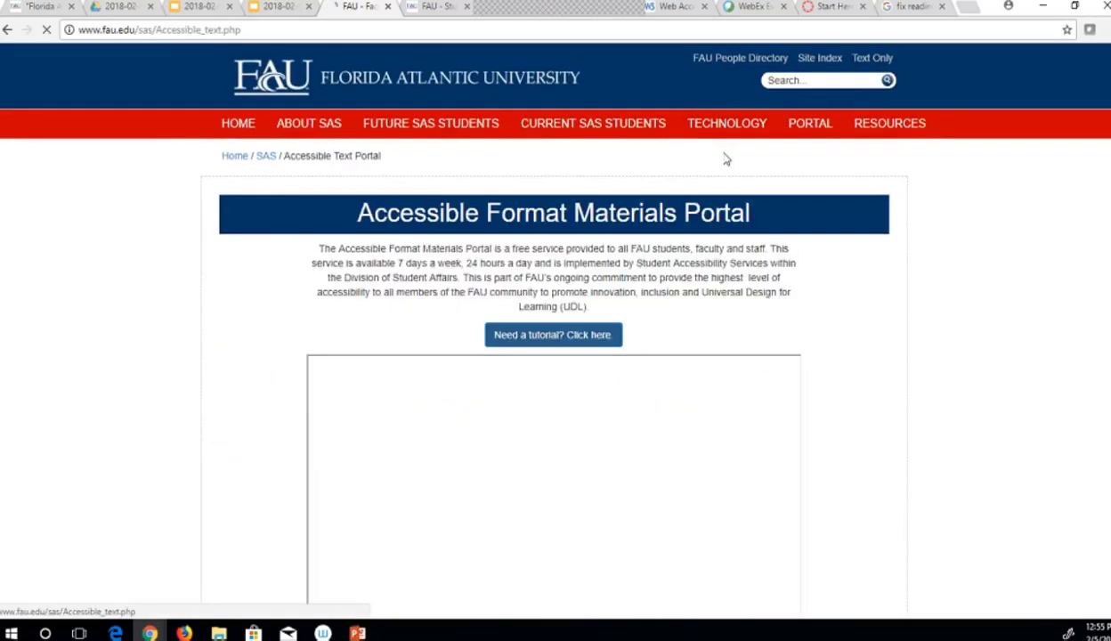
scroll(832, 312, down, 1)
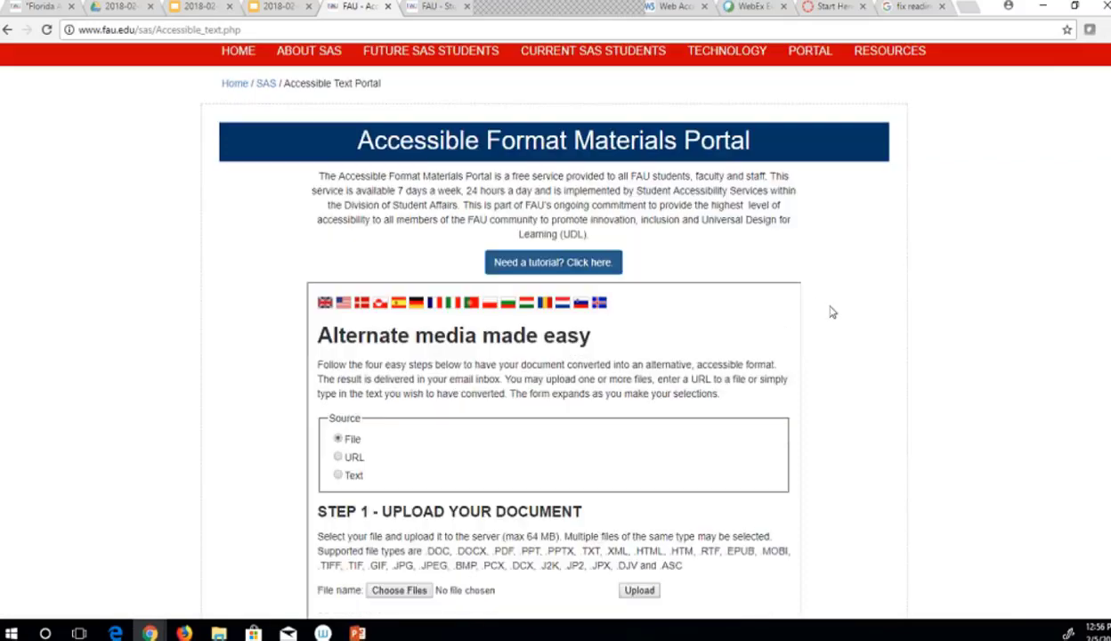
scroll(832, 313, down, 2)
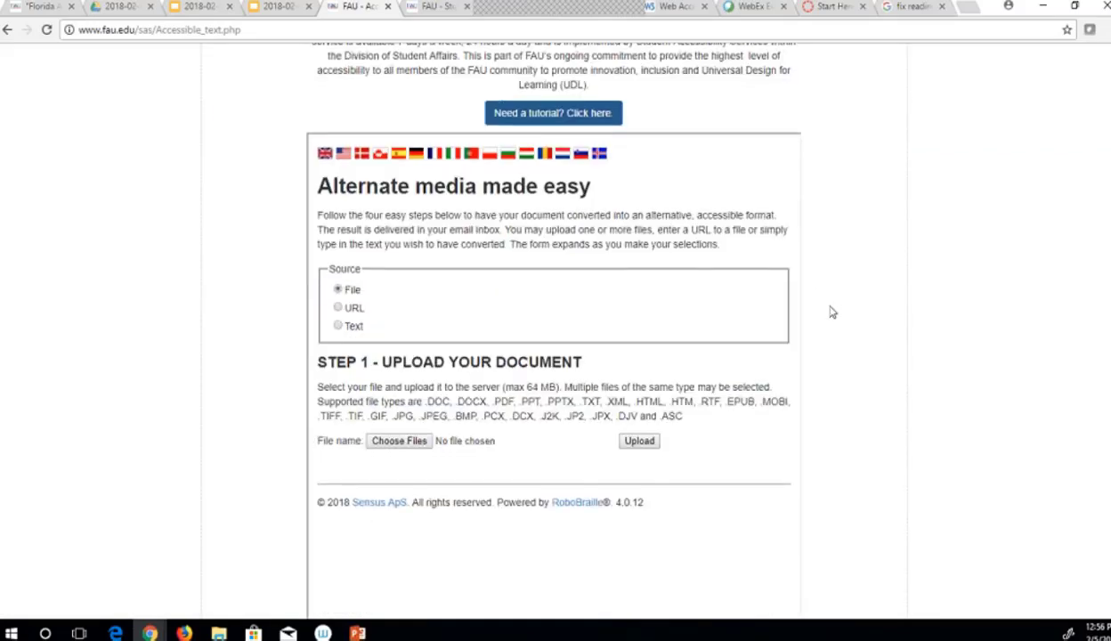
scroll(831, 313, down, 1)
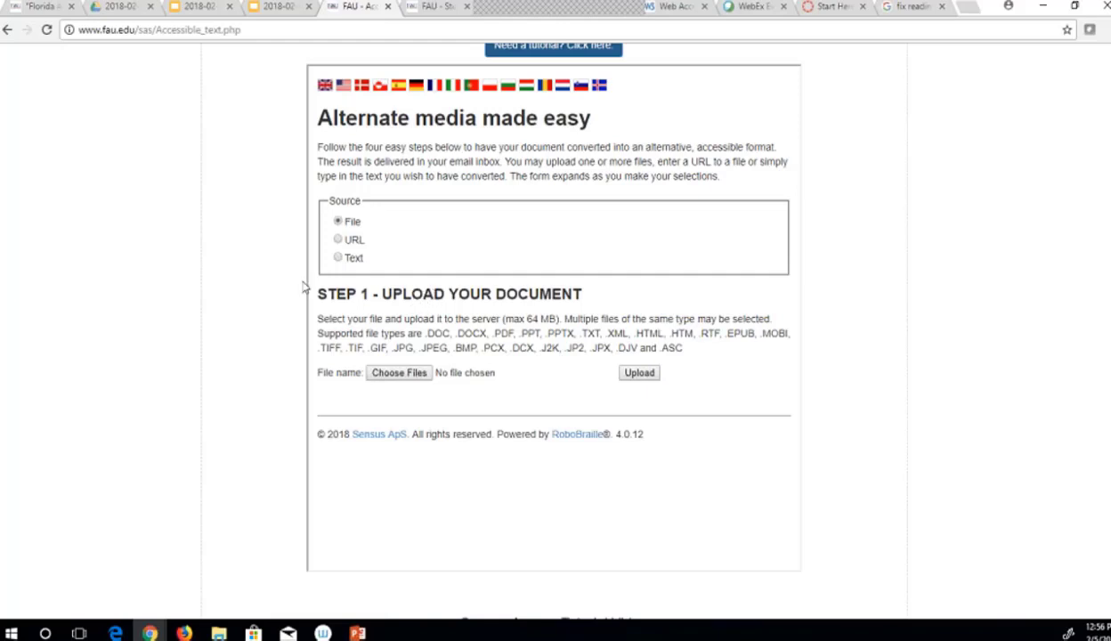
Choose Flawed Accessibility PD.pptx from the desktop's Accessibility PD folder as the file to convert.
click(381, 375)
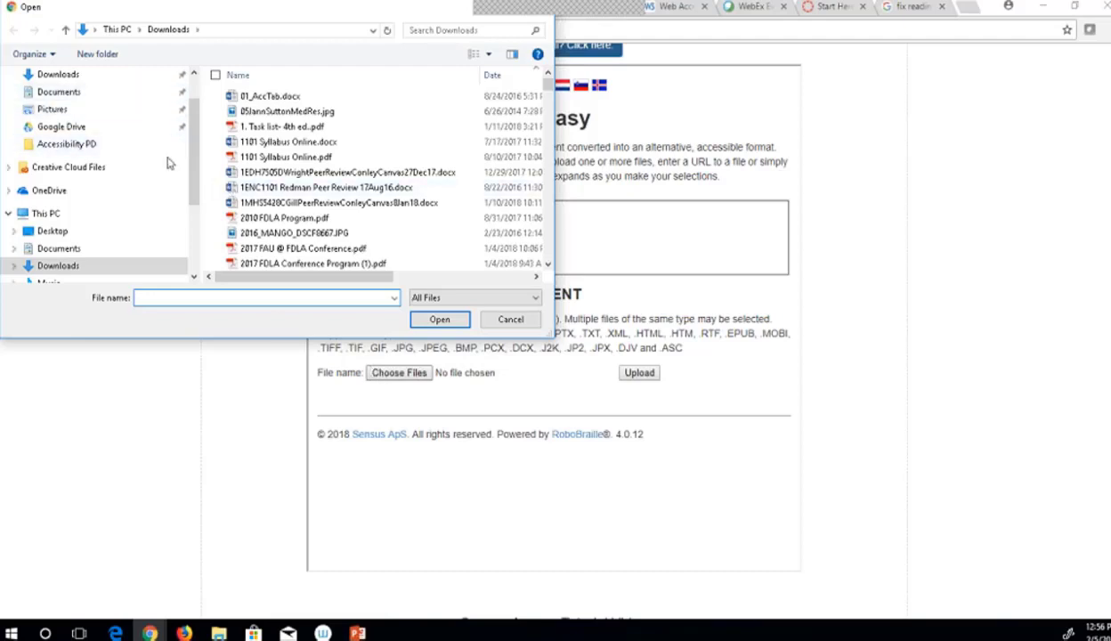
scroll(190, 104, up, 1)
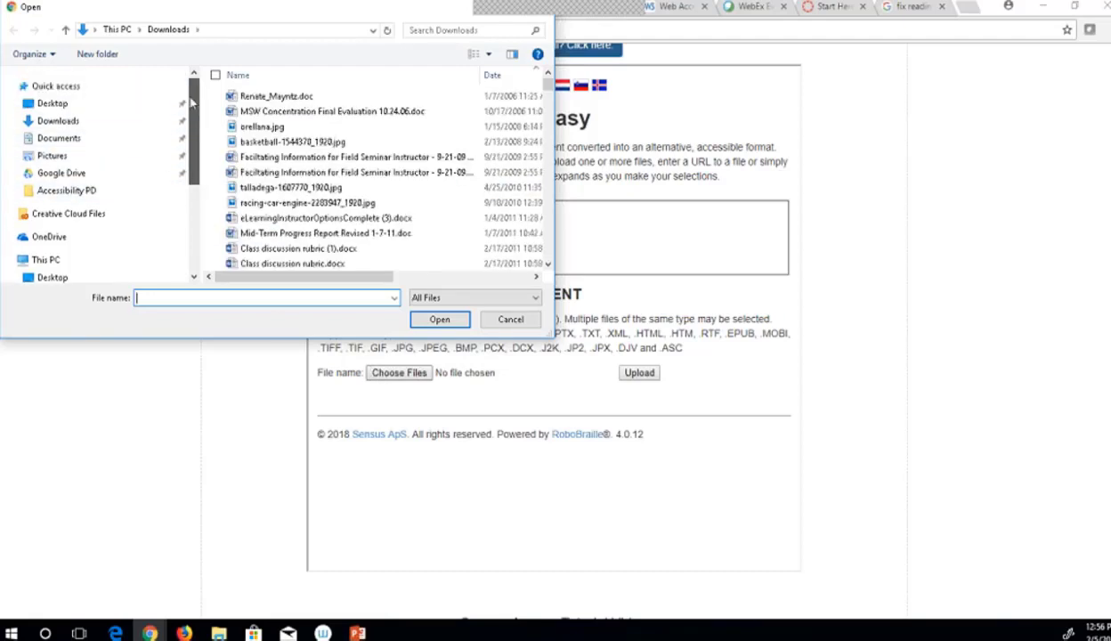
click(73, 107)
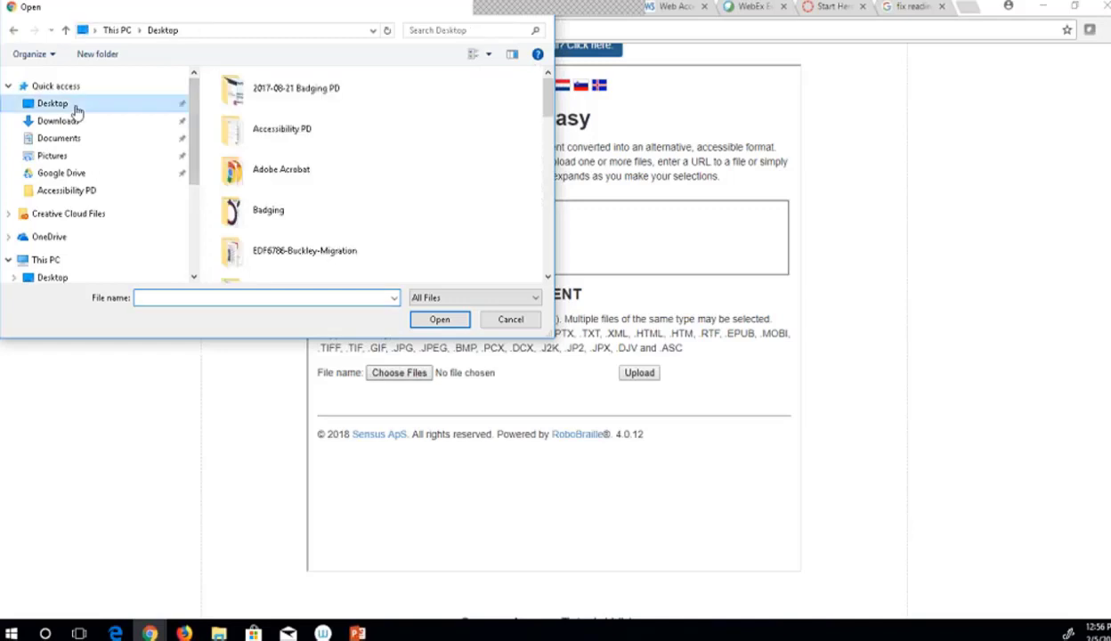
double_click(246, 137)
click(513, 138)
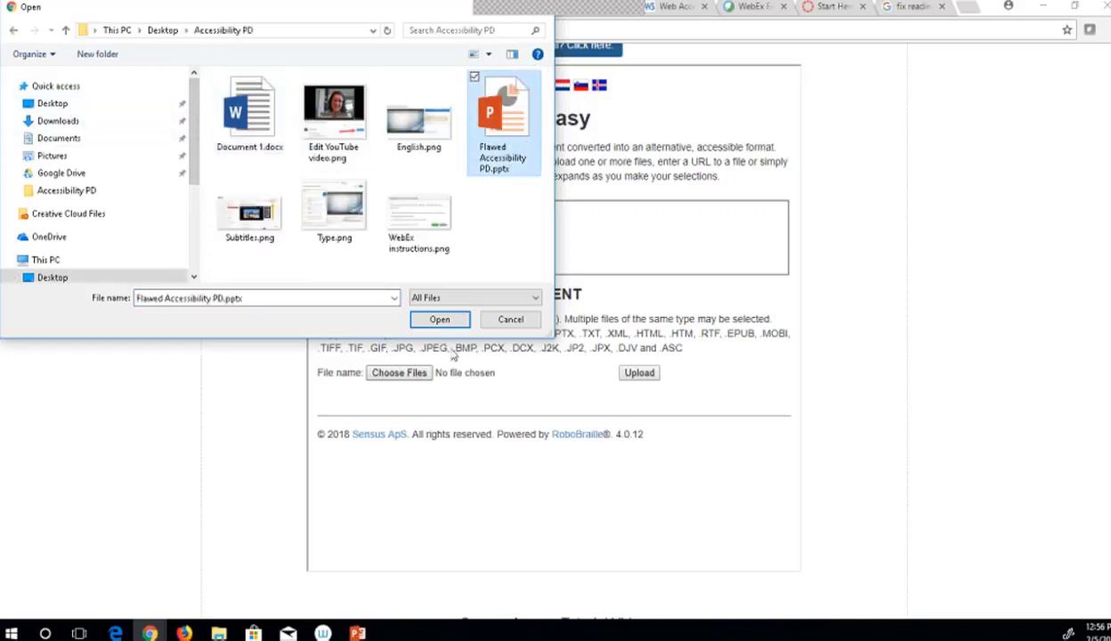
click(445, 319)
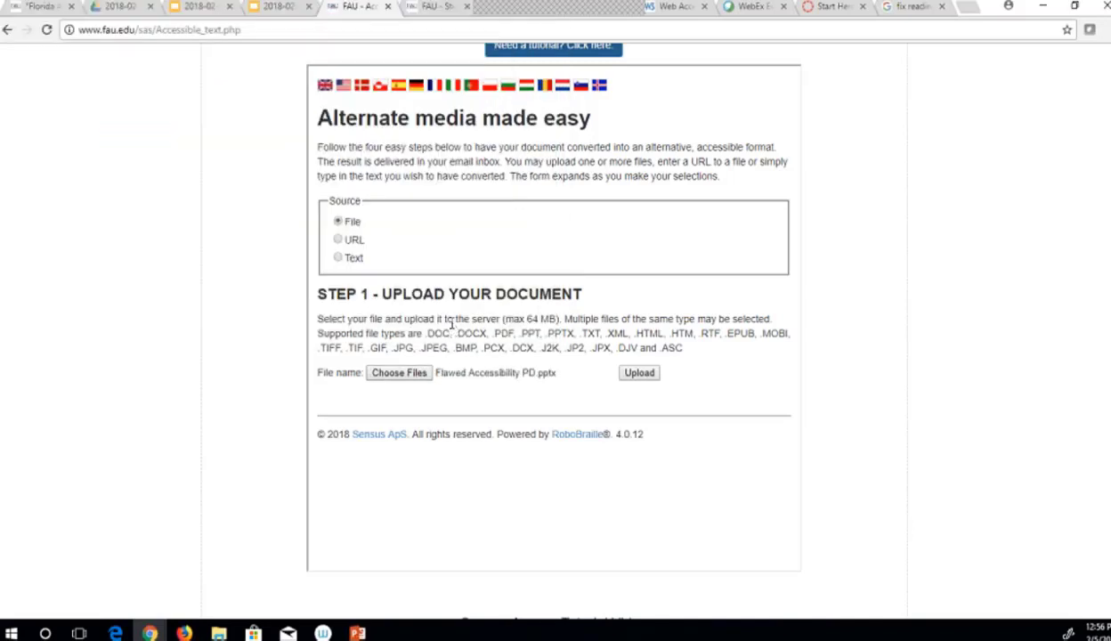
Try to upload Flawed Accessibility PD.pptx to the Accessible Format Materials Portal, choosing the file again, and close the portal page.
click(640, 373)
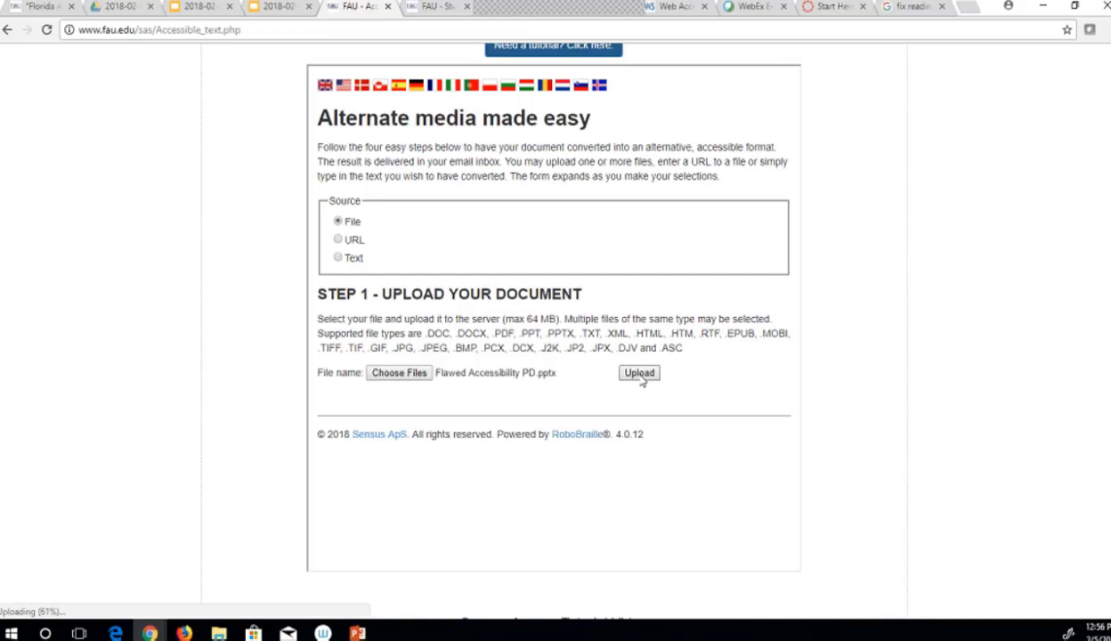
scroll(640, 384, up, 1)
scroll(623, 374, down, 3)
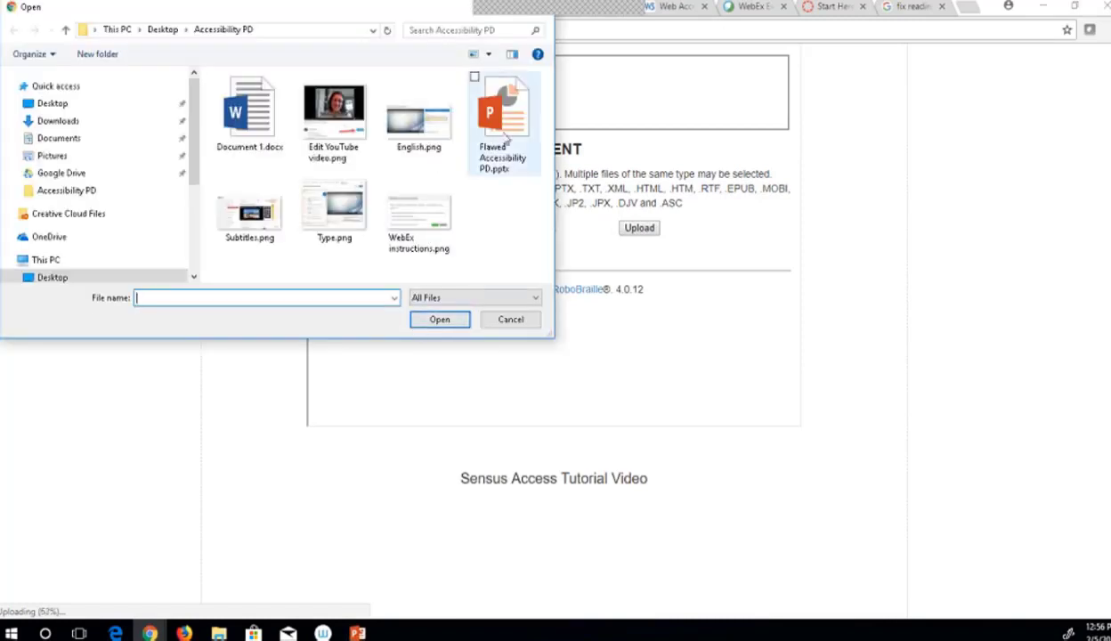
click(501, 121)
click(432, 316)
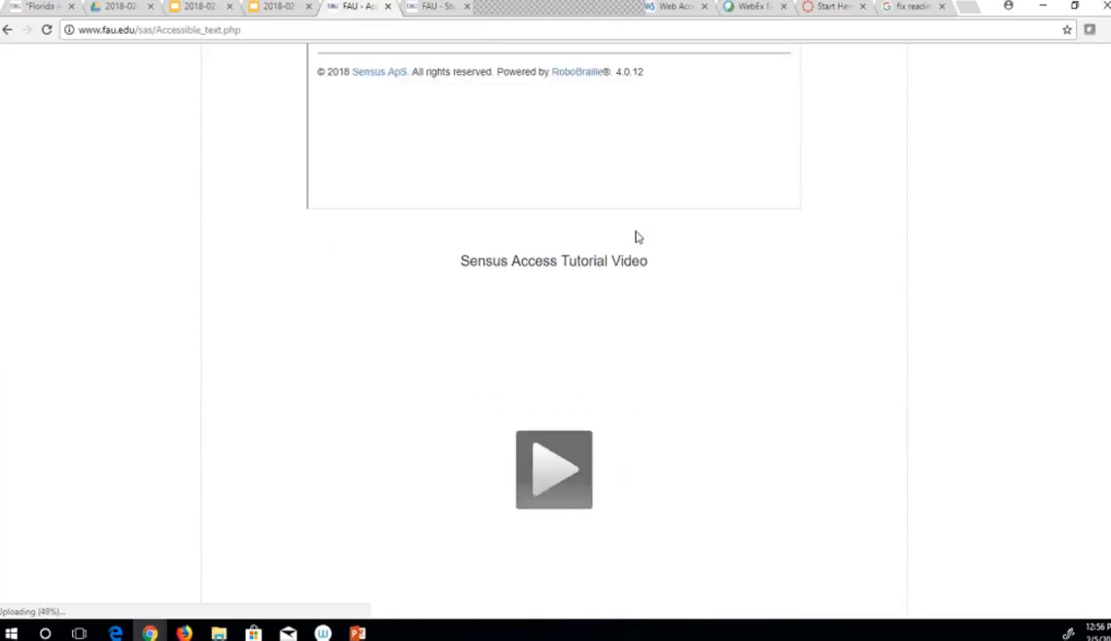
scroll(638, 239, up, 5)
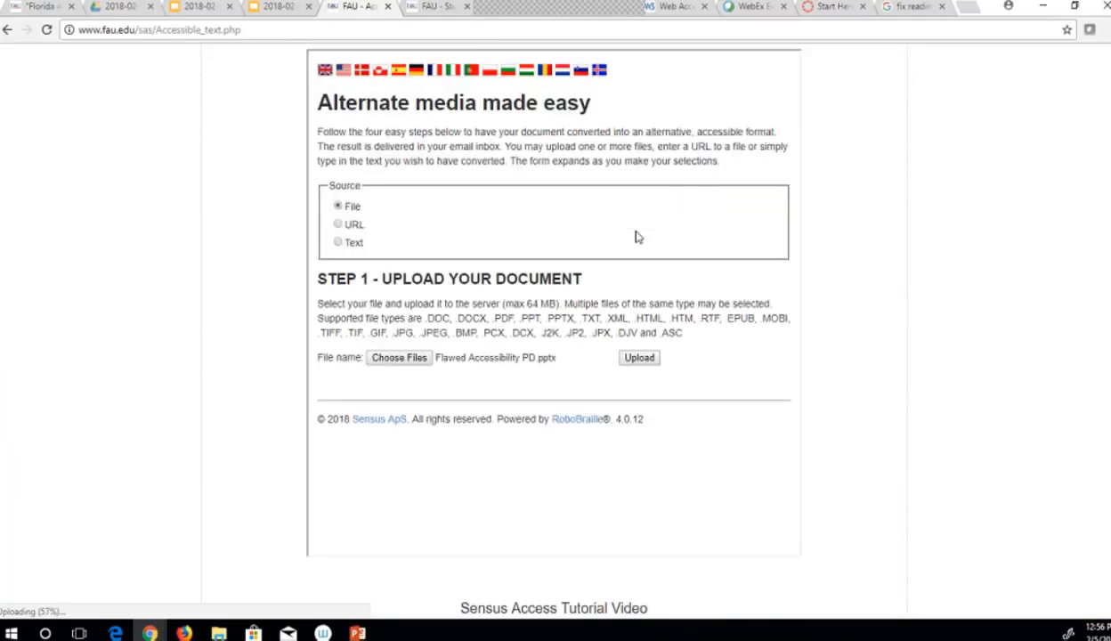
scroll(637, 237, up, 3)
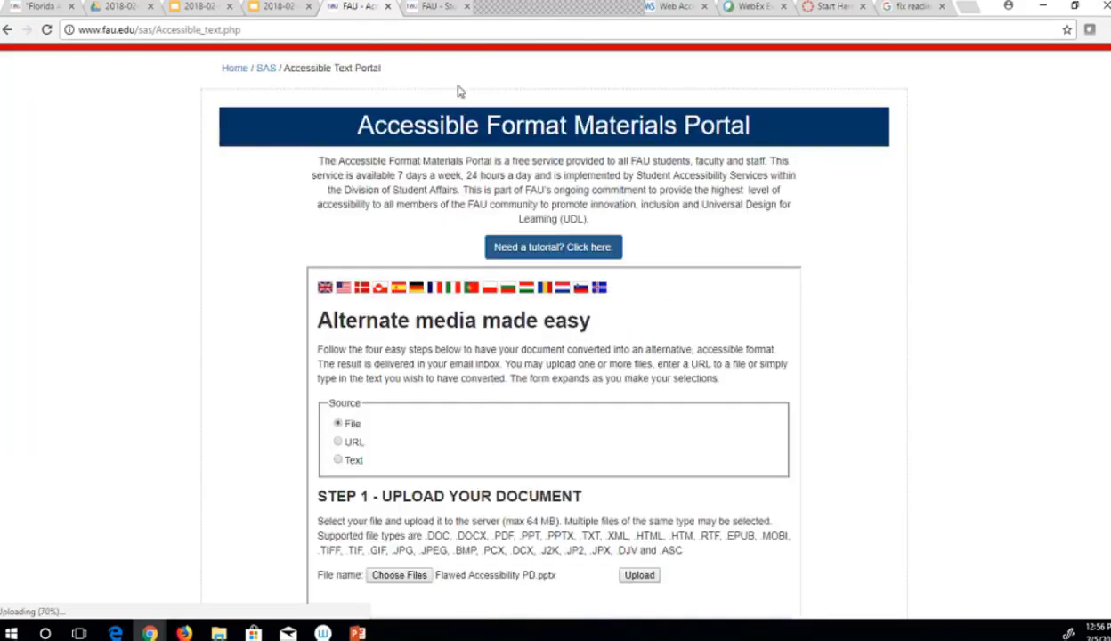
click(390, 7)
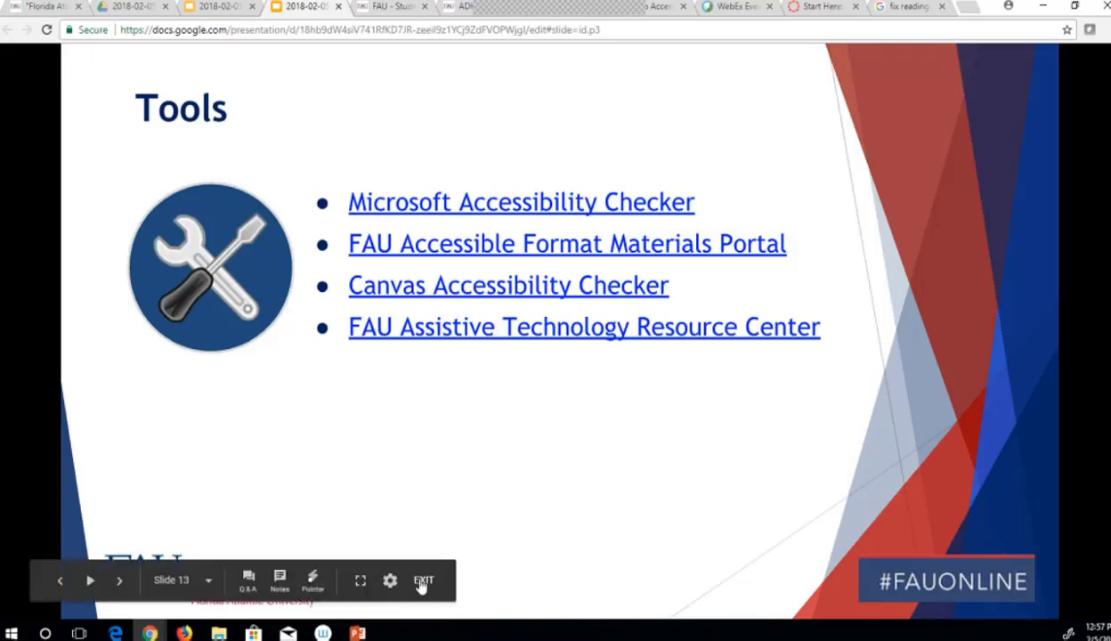
Exit the slideshow and read through the Assistive Technology Resource Center page, including its tools and the technology available on each campus.
click(423, 581)
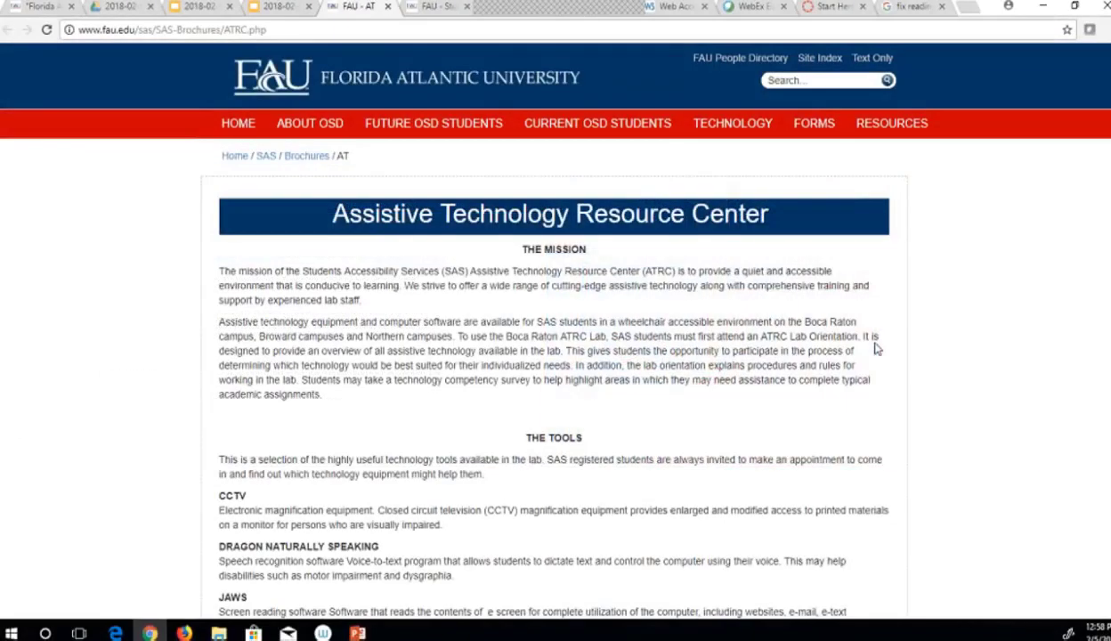
scroll(876, 349, down, 3)
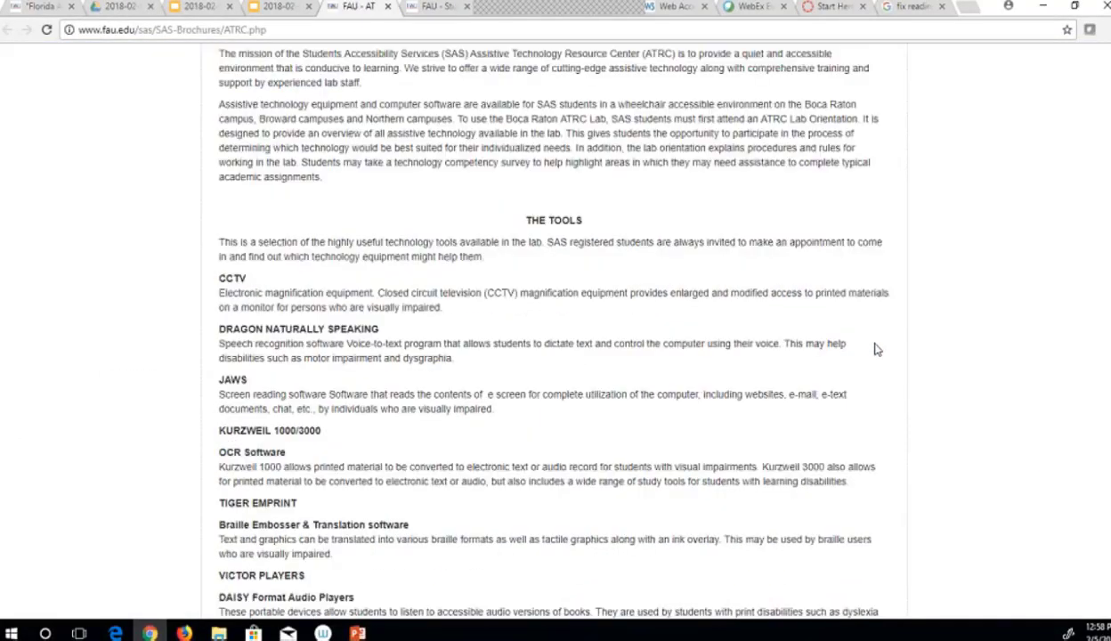
scroll(875, 349, down, 1)
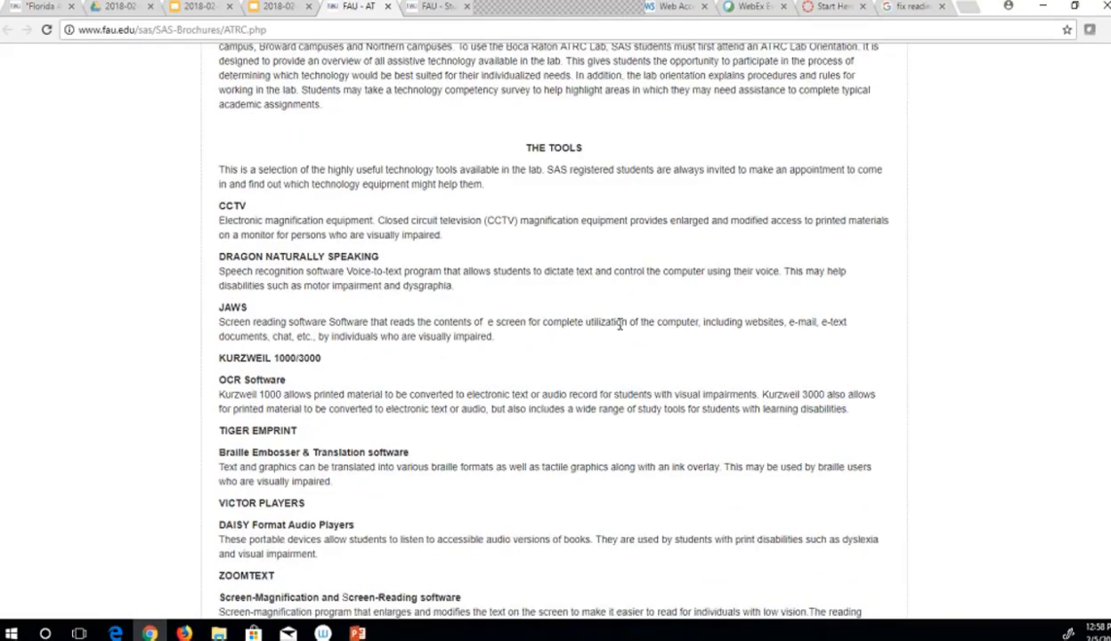
scroll(700, 325, down, 1)
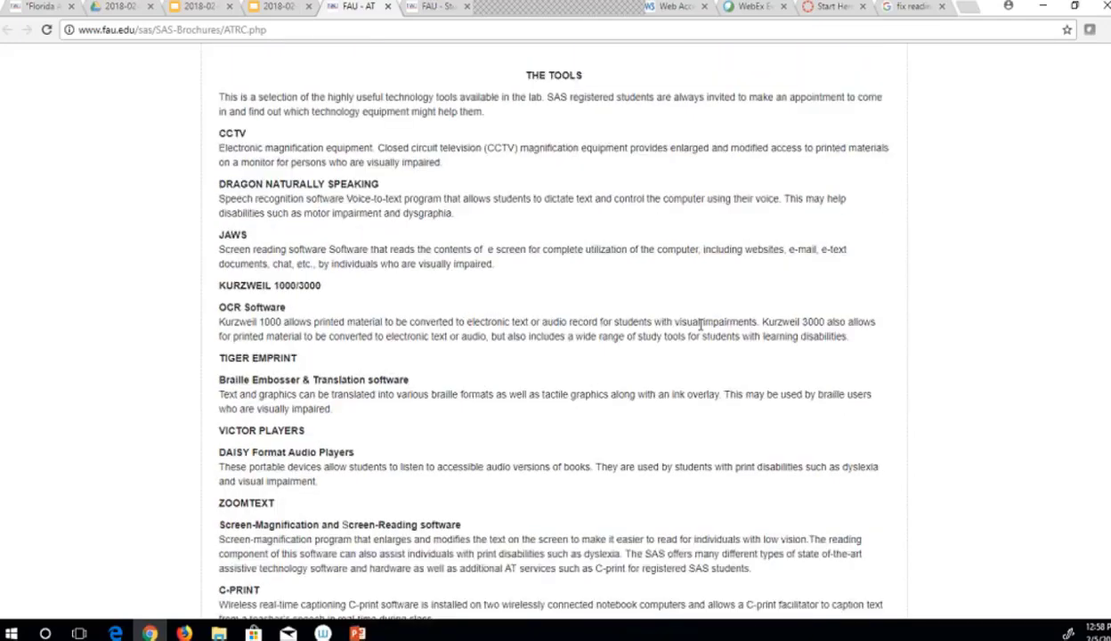
scroll(701, 325, down, 2)
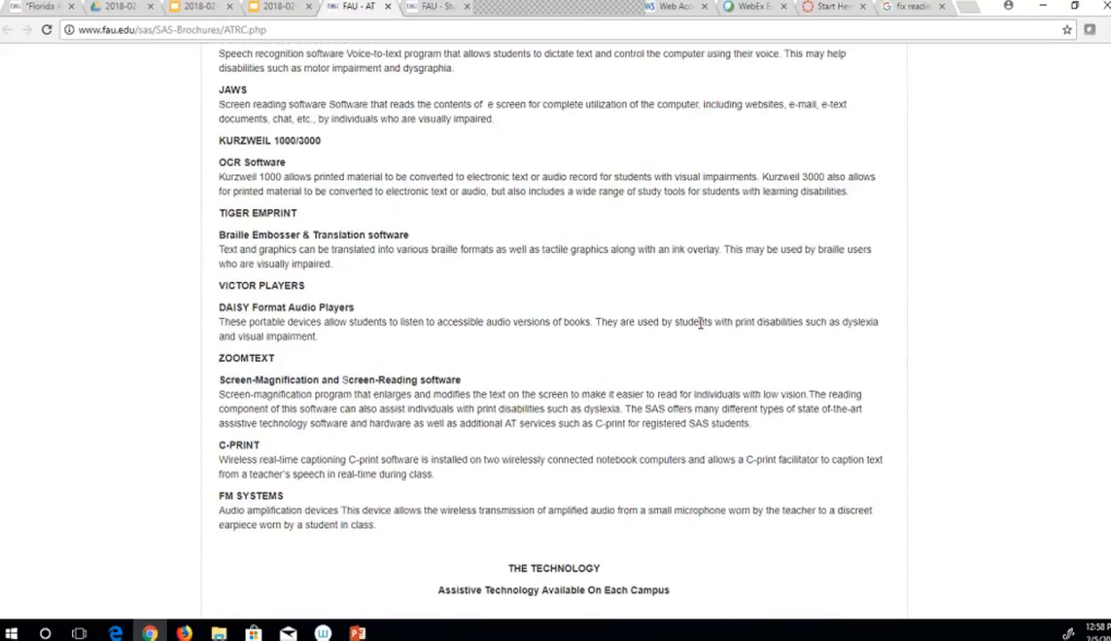
scroll(700, 325, down, 5)
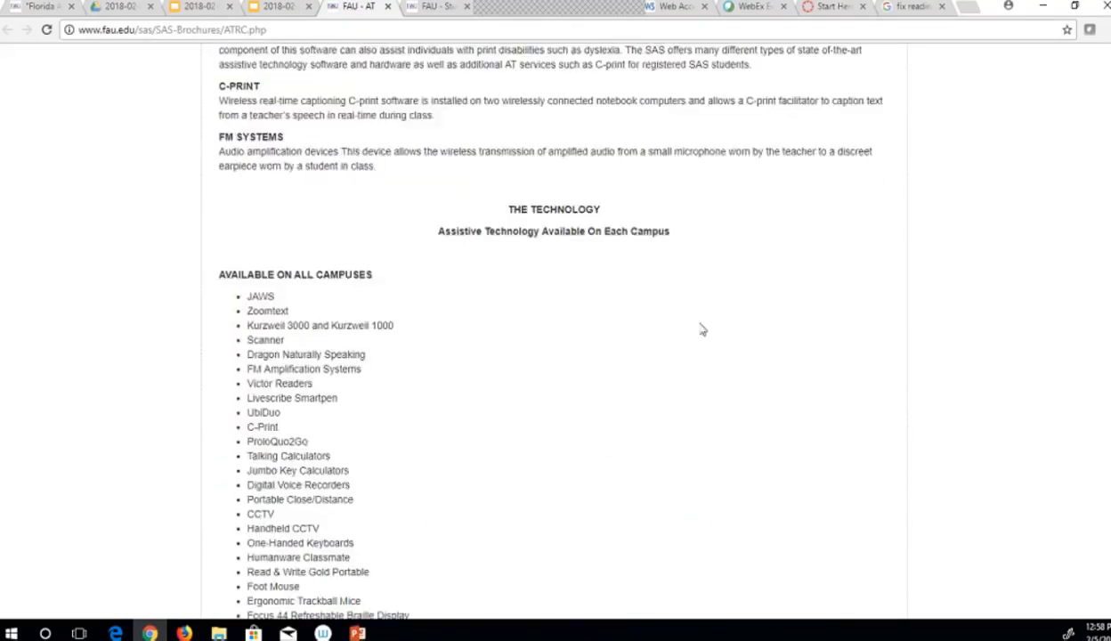
scroll(701, 330, down, 3)
scroll(701, 329, up, 1)
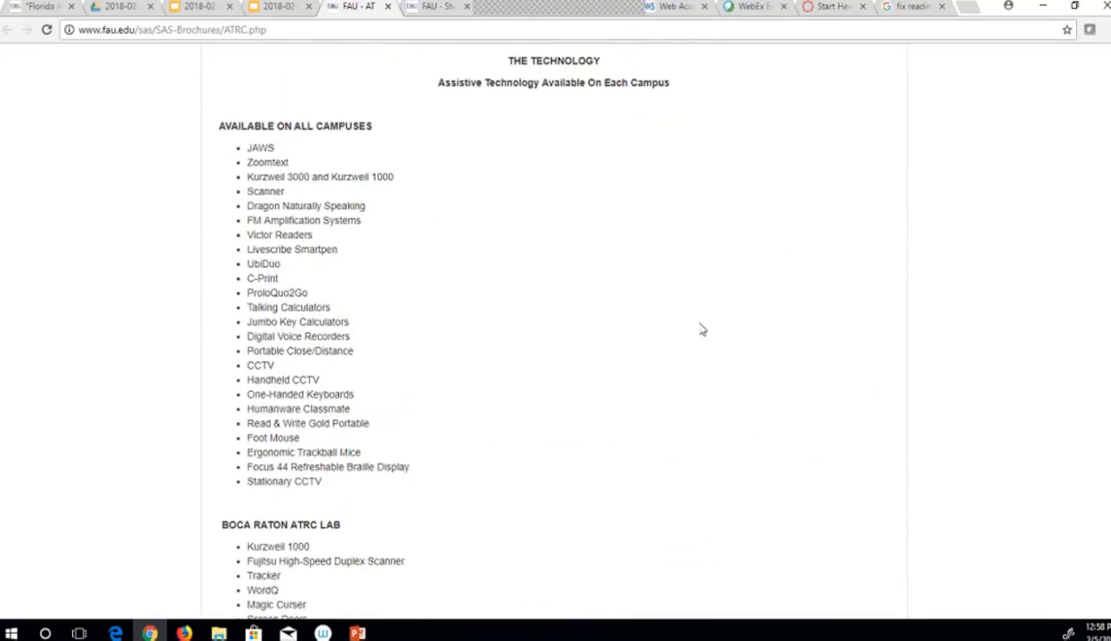
scroll(702, 330, down, 2)
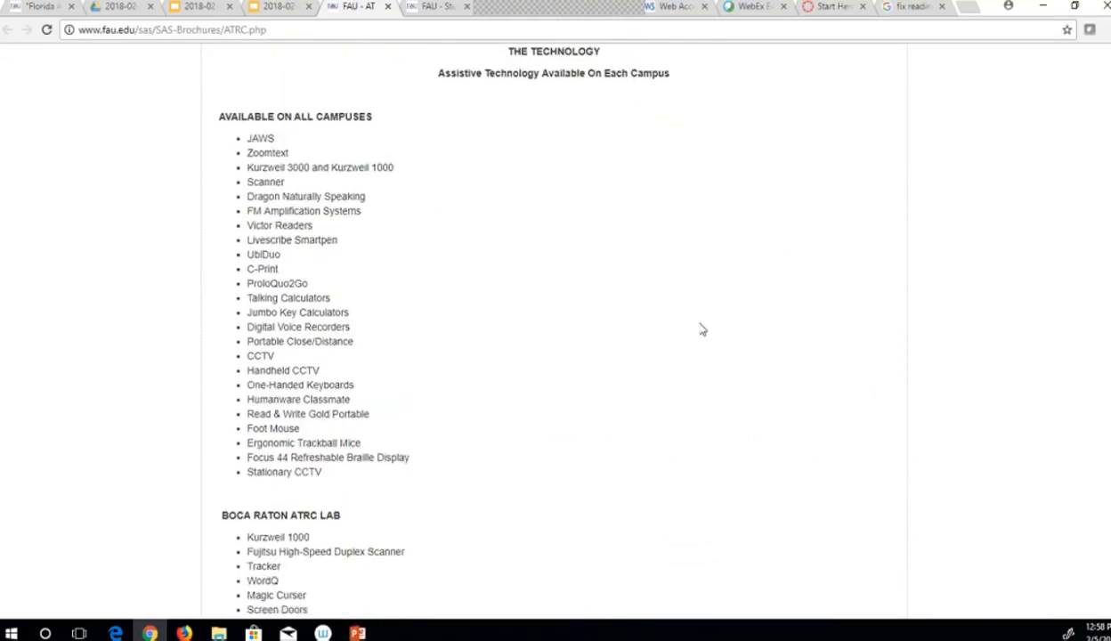
scroll(702, 329, down, 2)
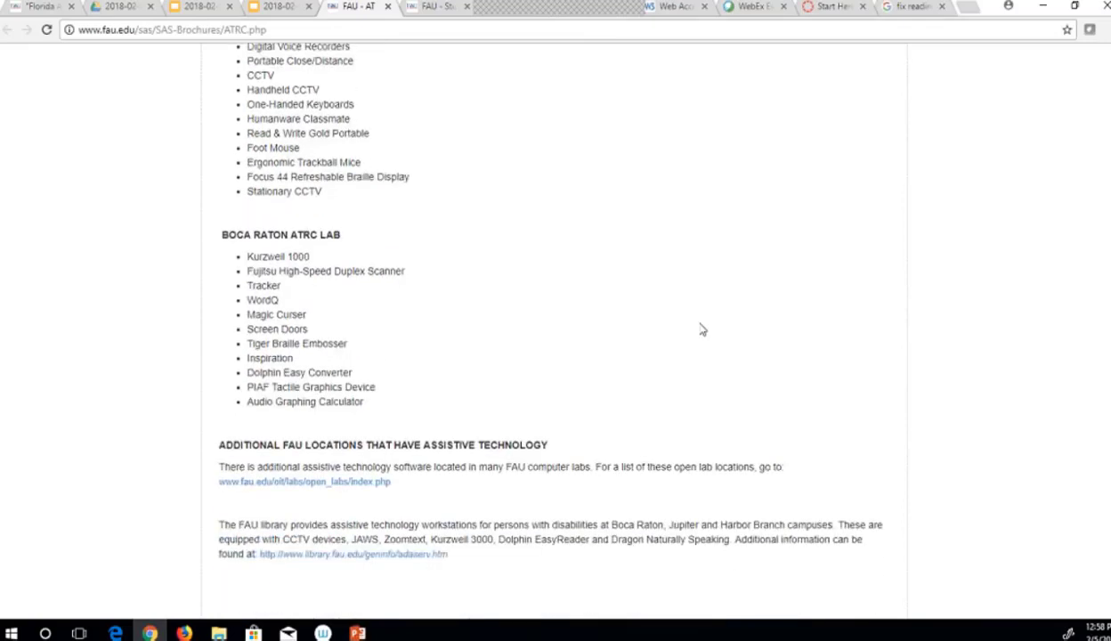
scroll(738, 346, down, 1)
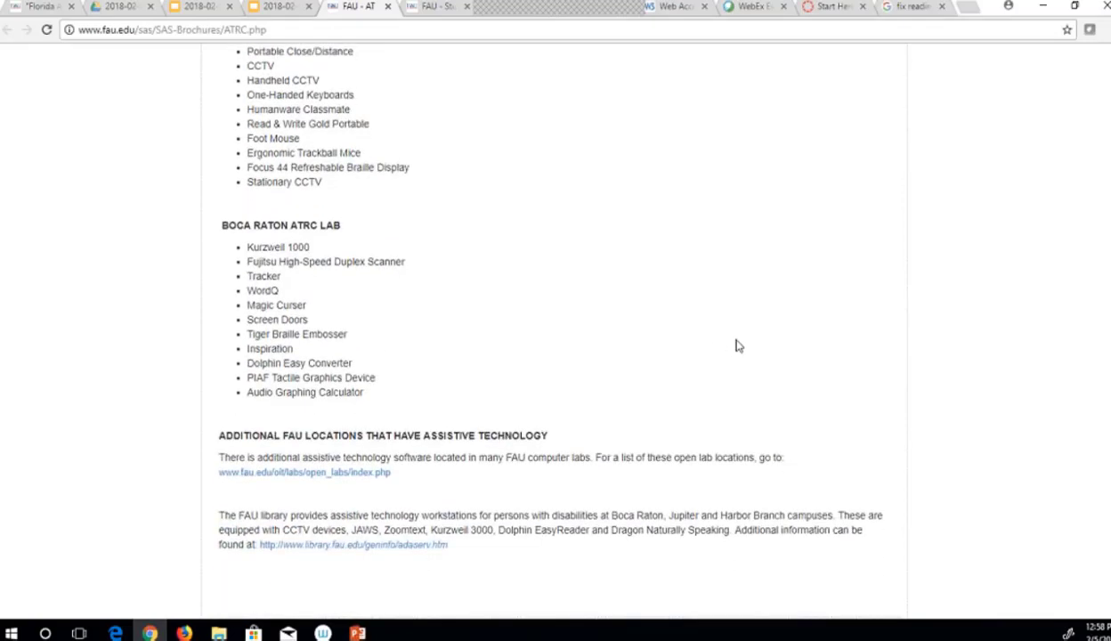
scroll(738, 346, up, 4)
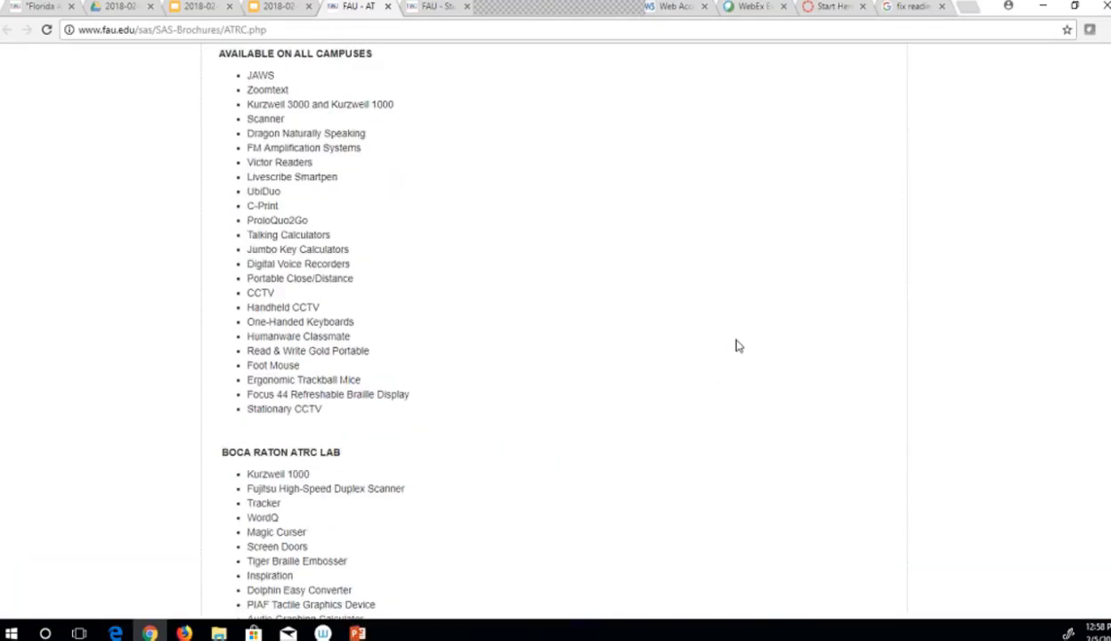
scroll(737, 346, up, 4)
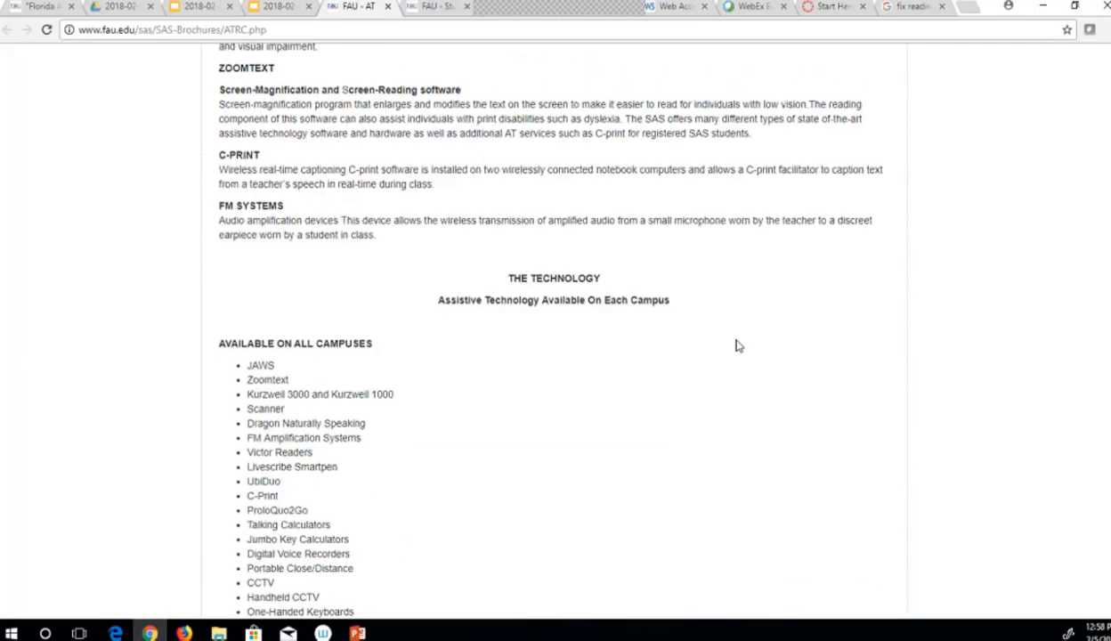
scroll(737, 346, up, 4)
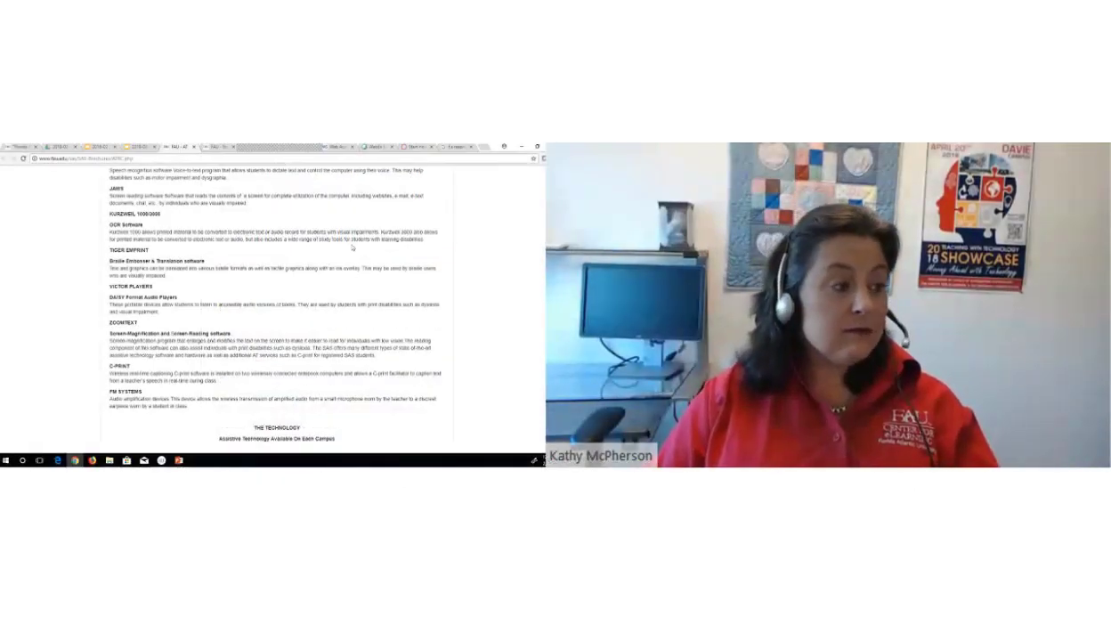
scroll(352, 248, up, 3)
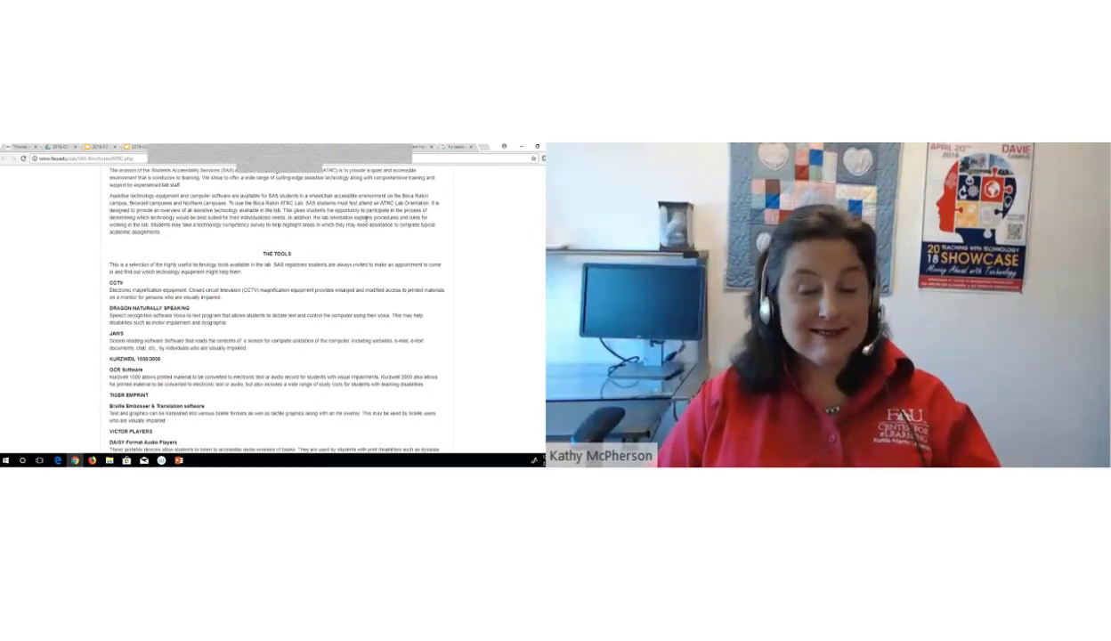
Return to the slideshow and advance from the Tools slide to the Resources slide.
click(139, 147)
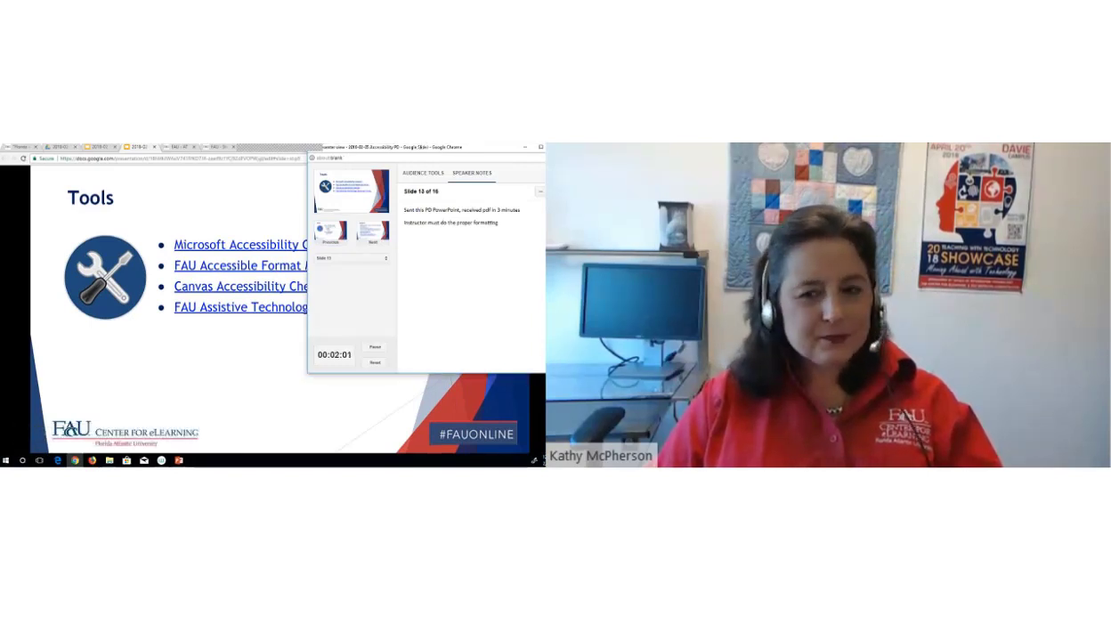
key(alt+Tab)
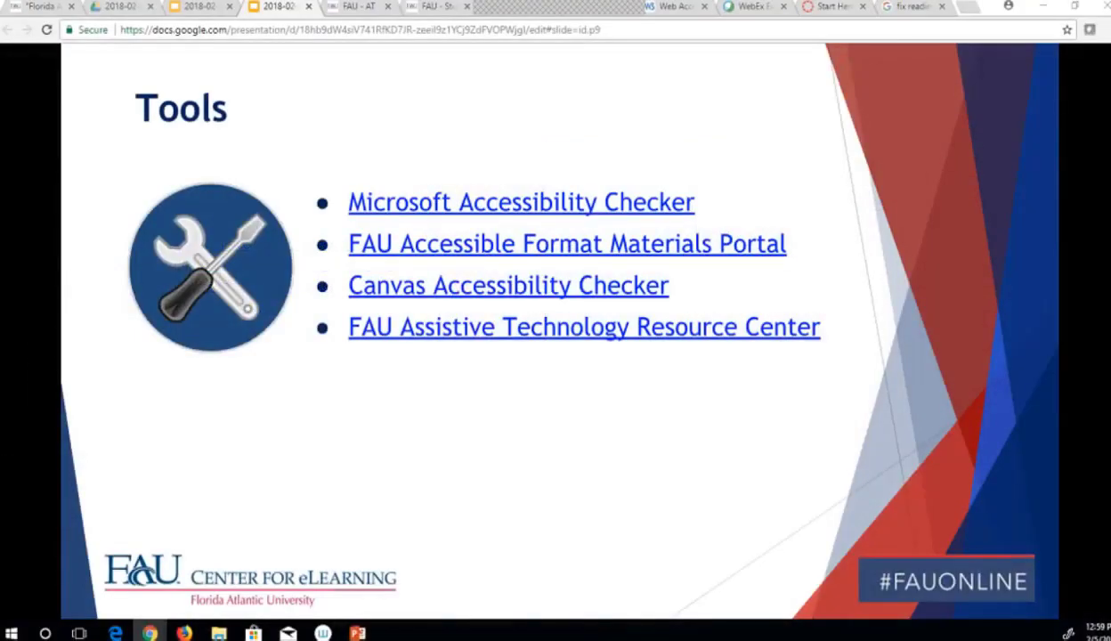
key(Right)
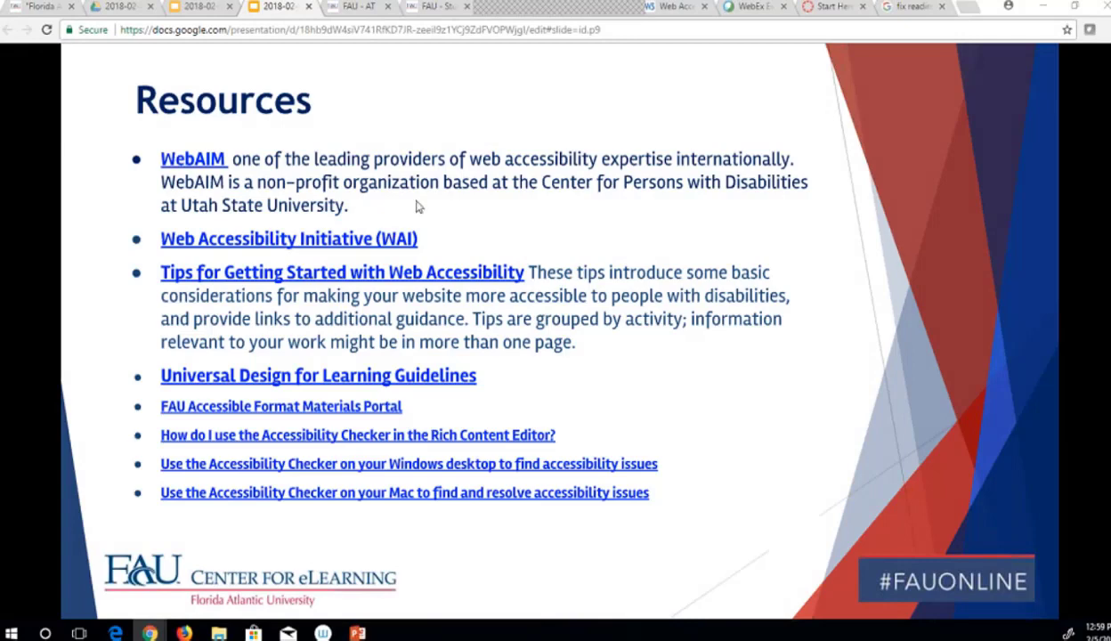
Open the WebAIM site from the Resources slide and look over its home page.
click(205, 169)
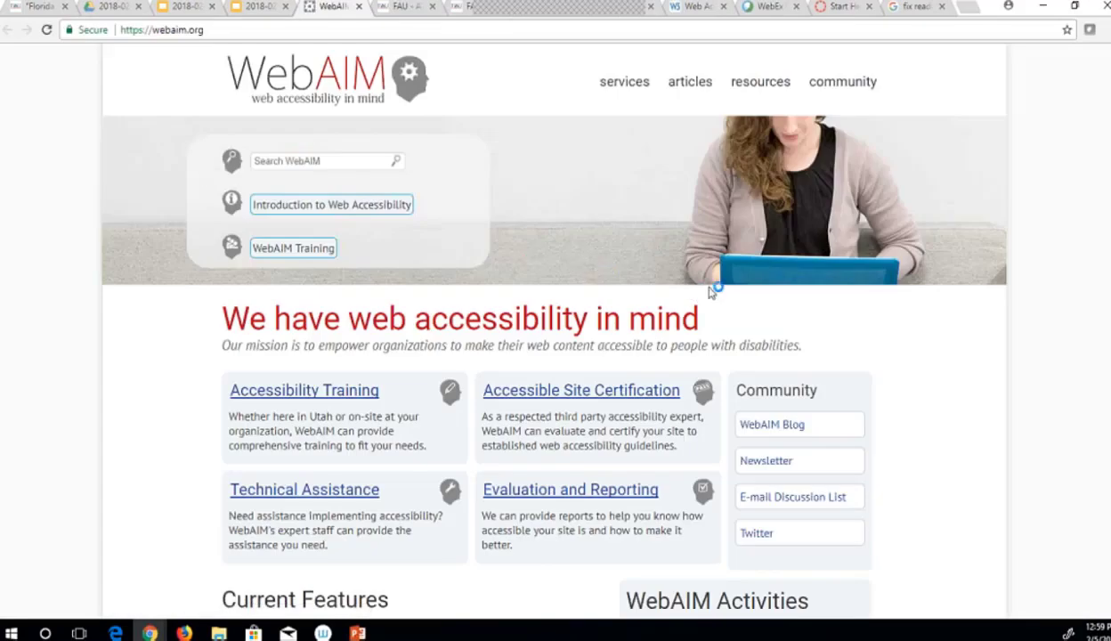
scroll(926, 374, down, 2)
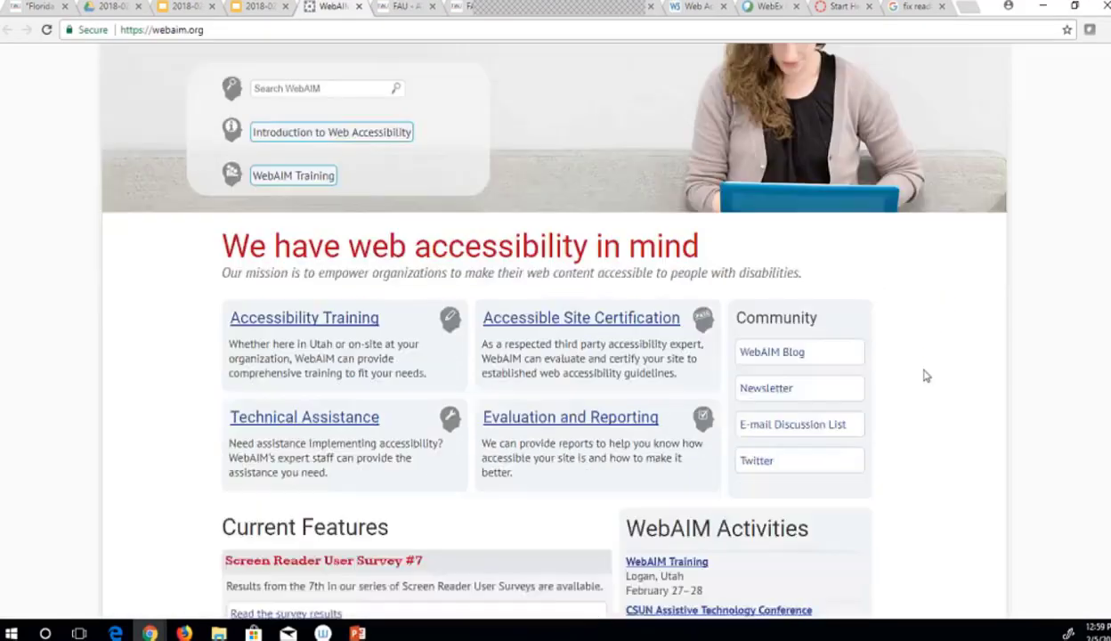
scroll(926, 376, down, 4)
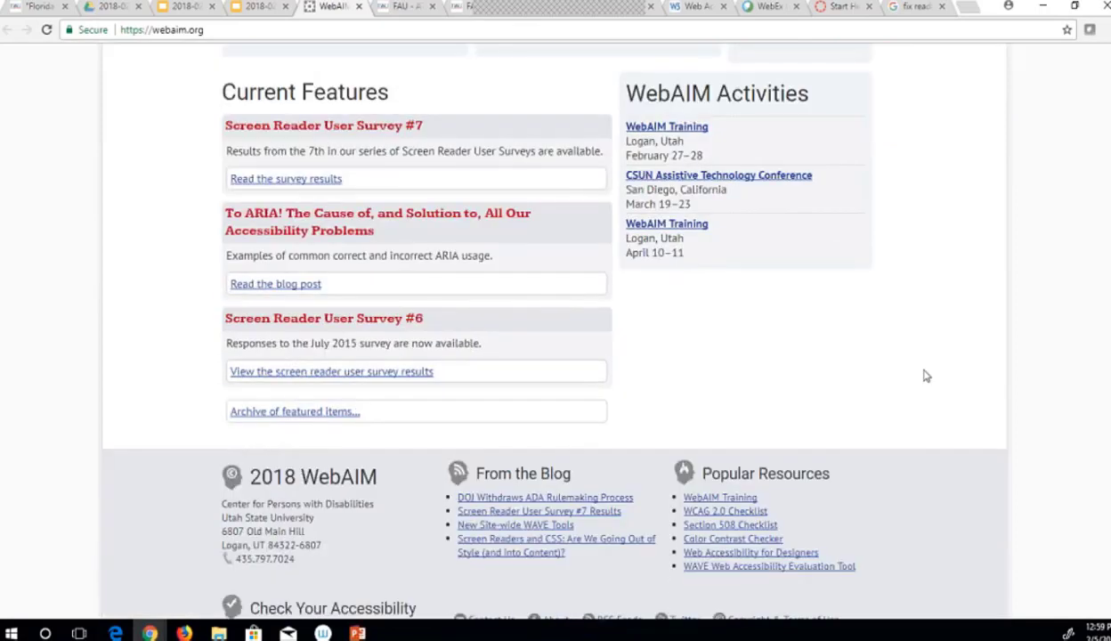
scroll(926, 376, up, 3)
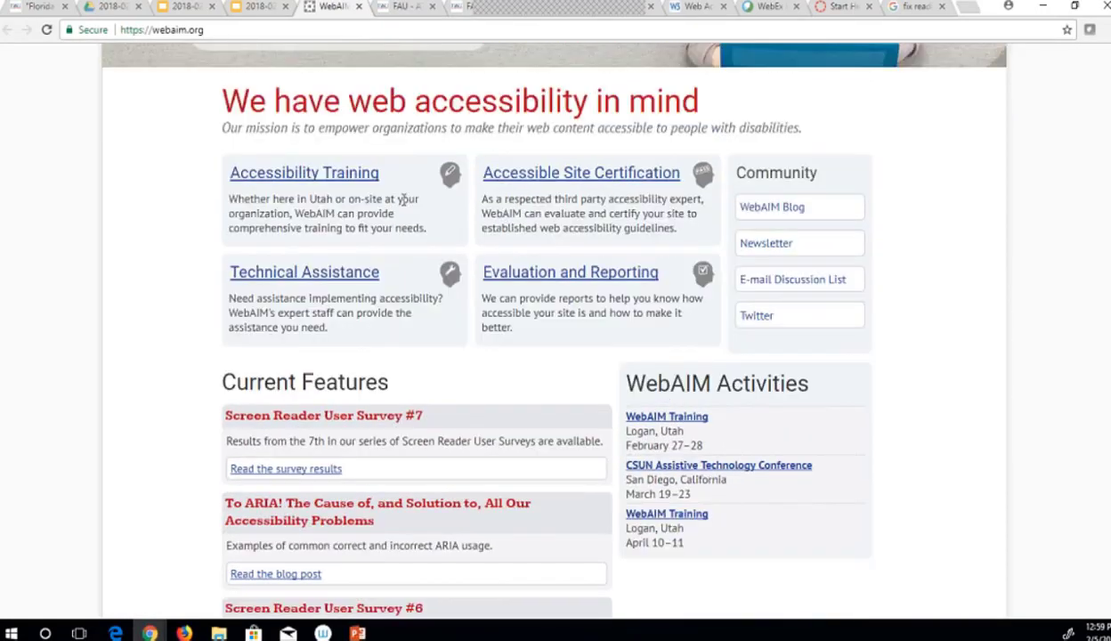
Open WebAIM's Accessibility Training page and read through its training, onsite and web conference offerings.
click(354, 175)
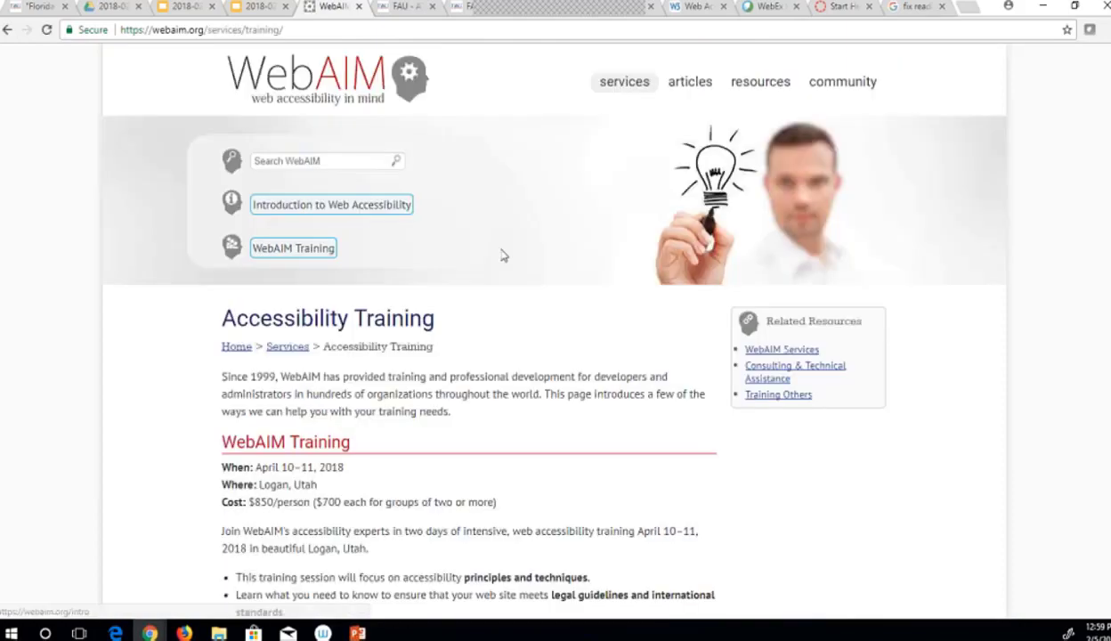
scroll(502, 257, down, 3)
scroll(502, 257, down, 2)
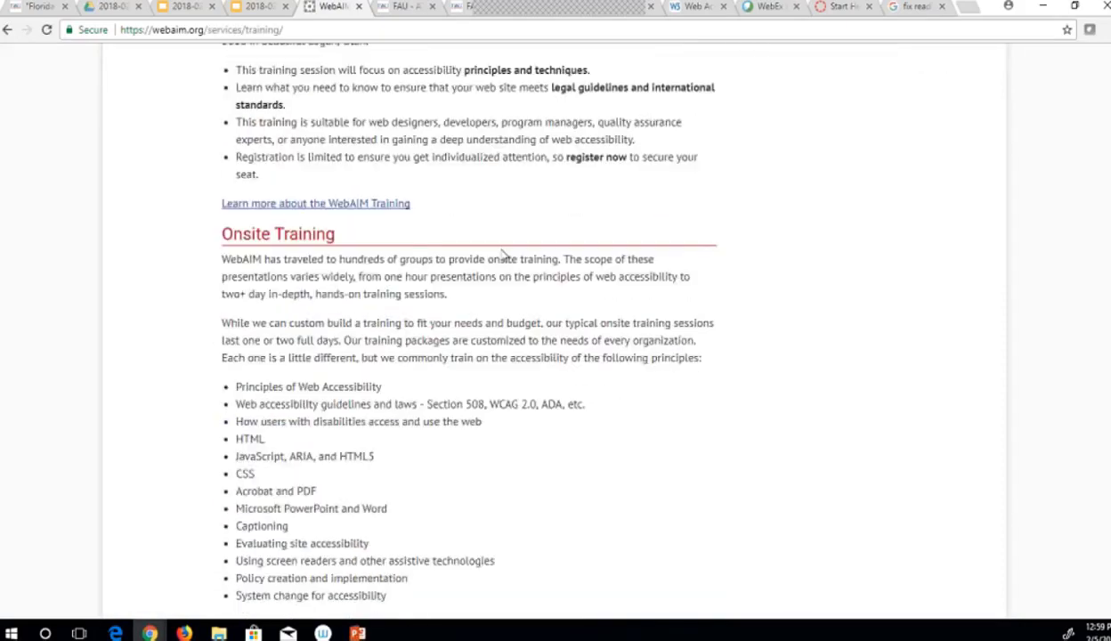
scroll(504, 256, down, 3)
scroll(503, 255, down, 3)
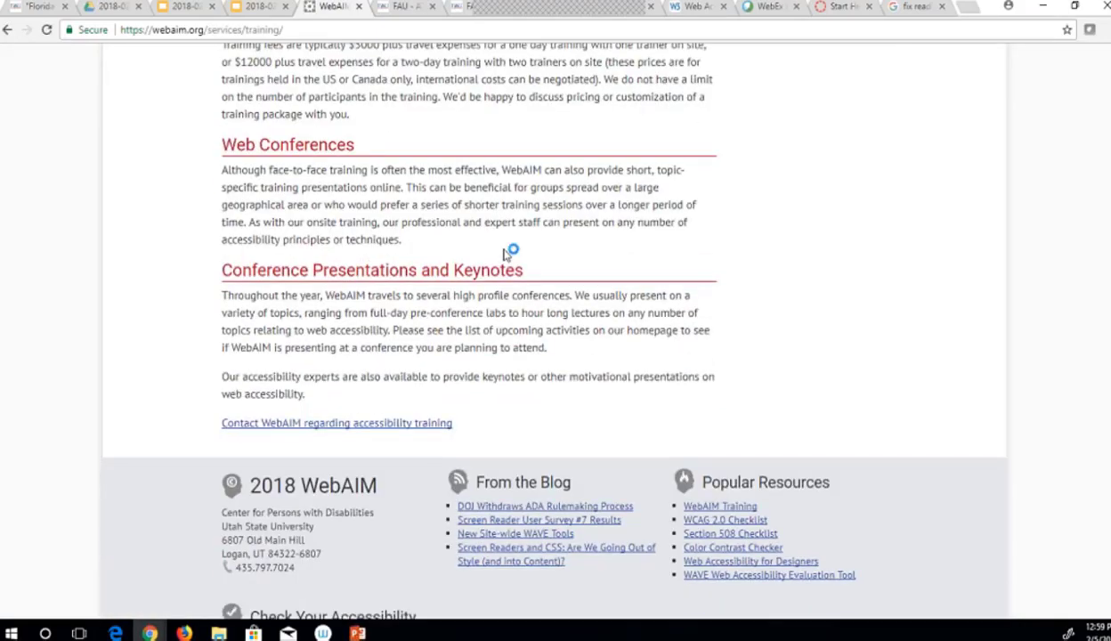
scroll(504, 255, up, 3)
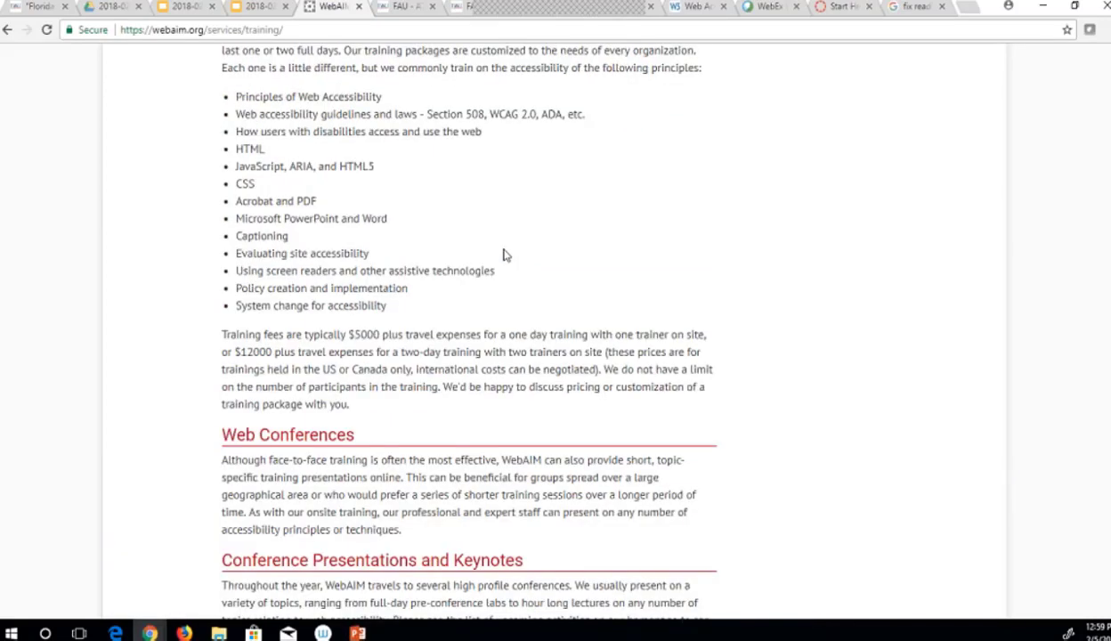
scroll(504, 255, up, 7)
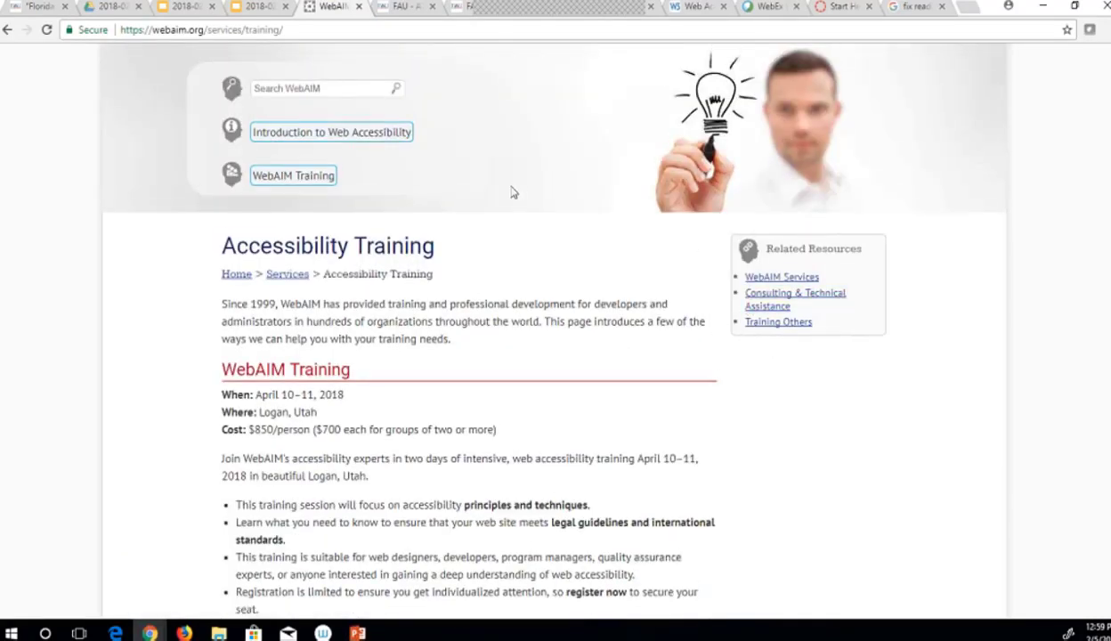
scroll(512, 192, up, 1)
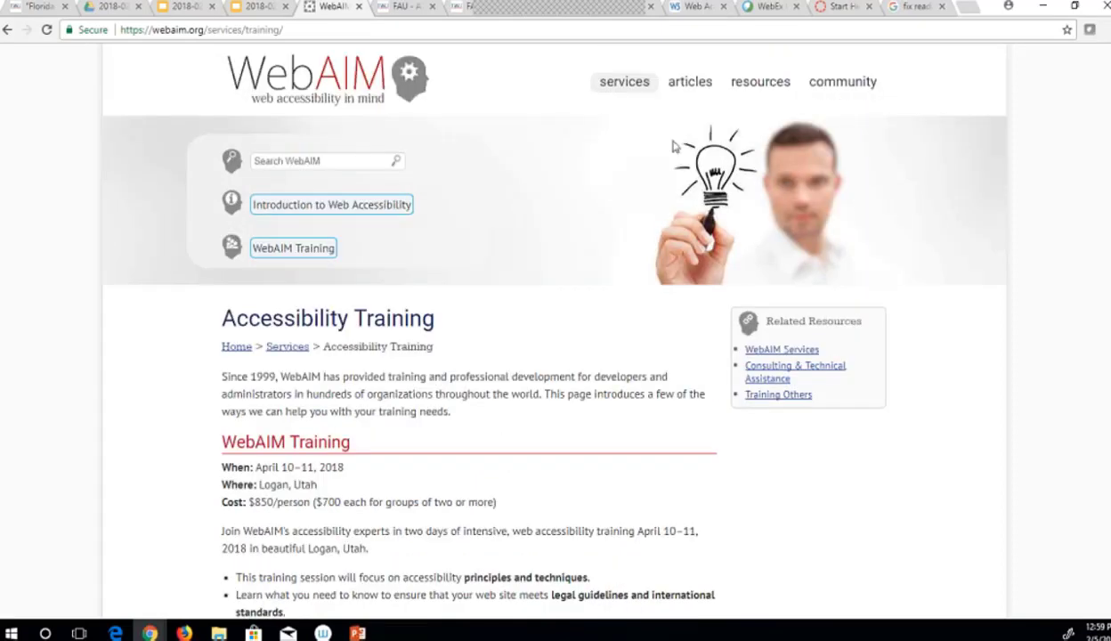
Open WebAIM's Resources page and look over its popular resources and tools.
click(765, 92)
scroll(891, 178, down, 2)
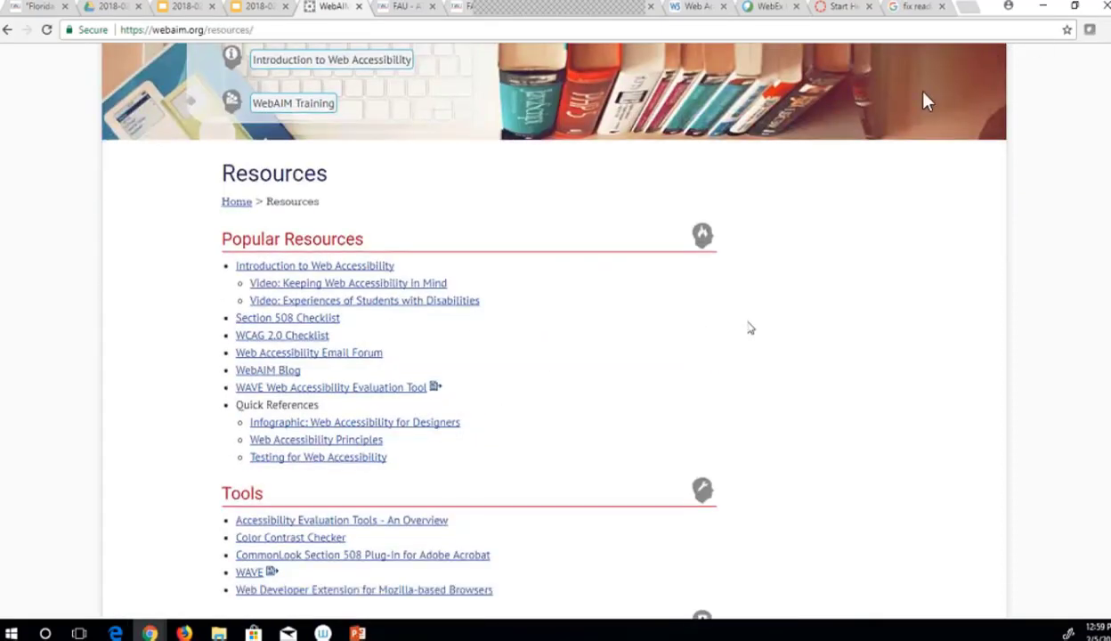
scroll(908, 80, up, 2)
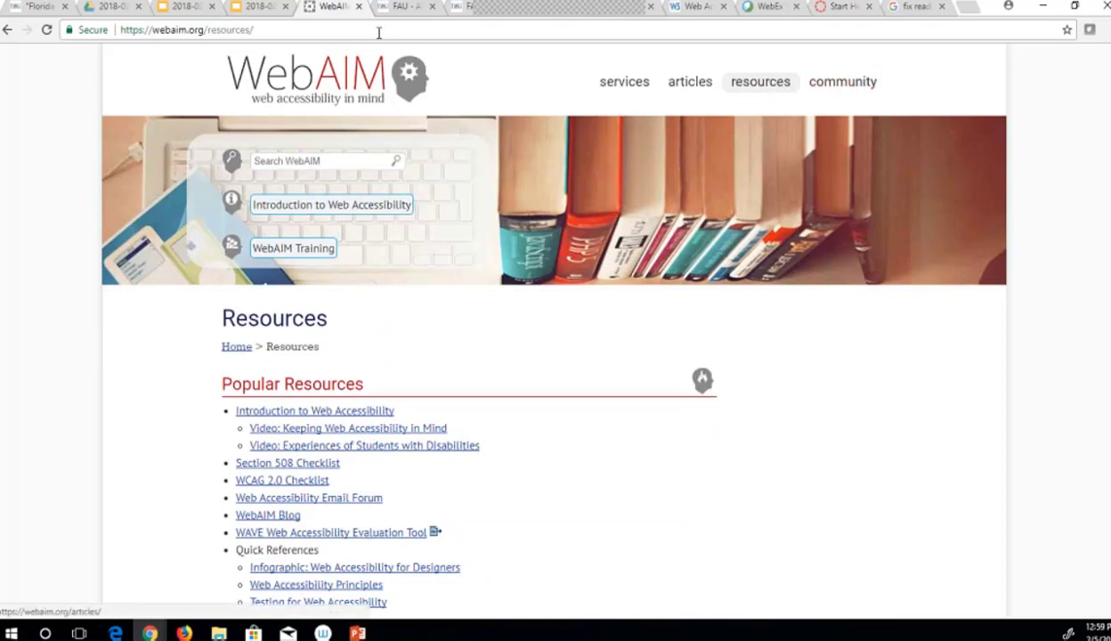
Return to the Resources slide, open the Web Accessibility Initiative (WAI) site and go to its Before and After Demonstration.
click(269, 9)
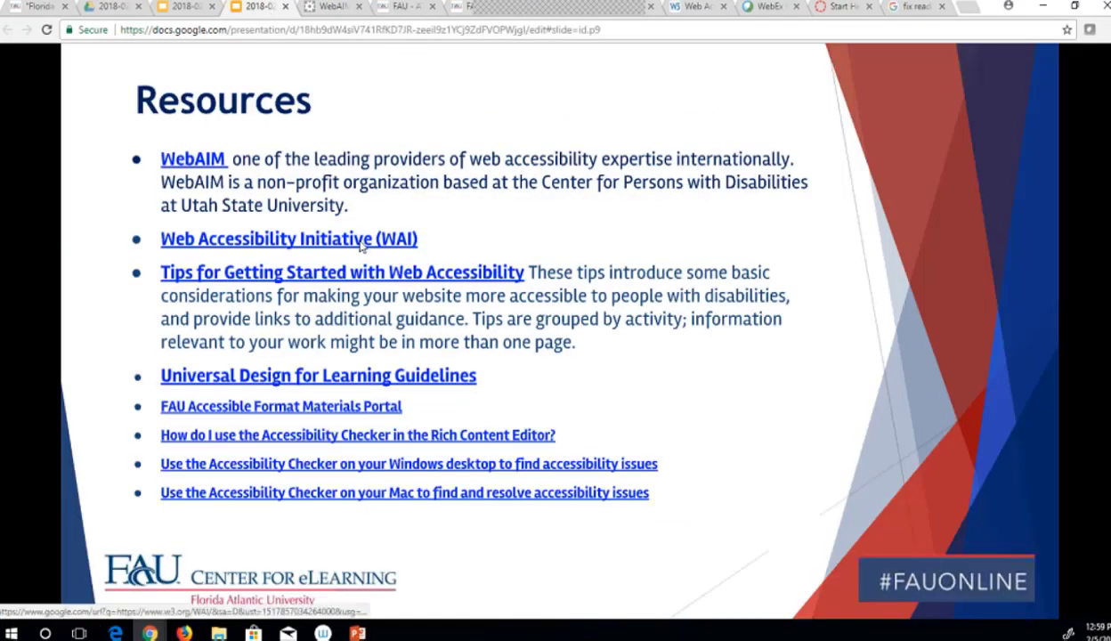
click(360, 241)
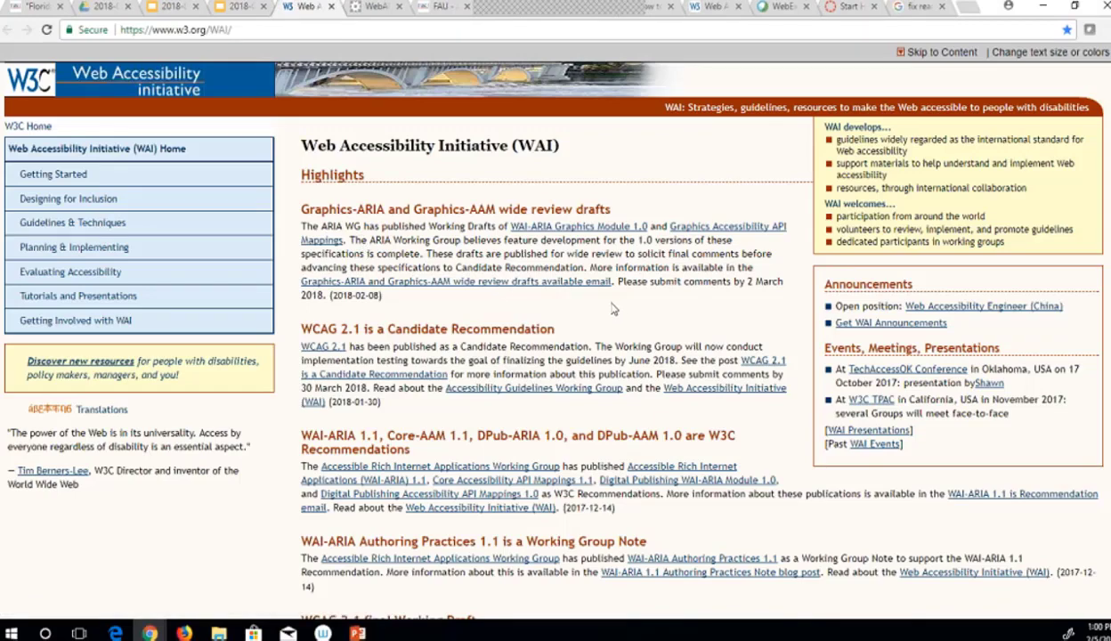
click(103, 303)
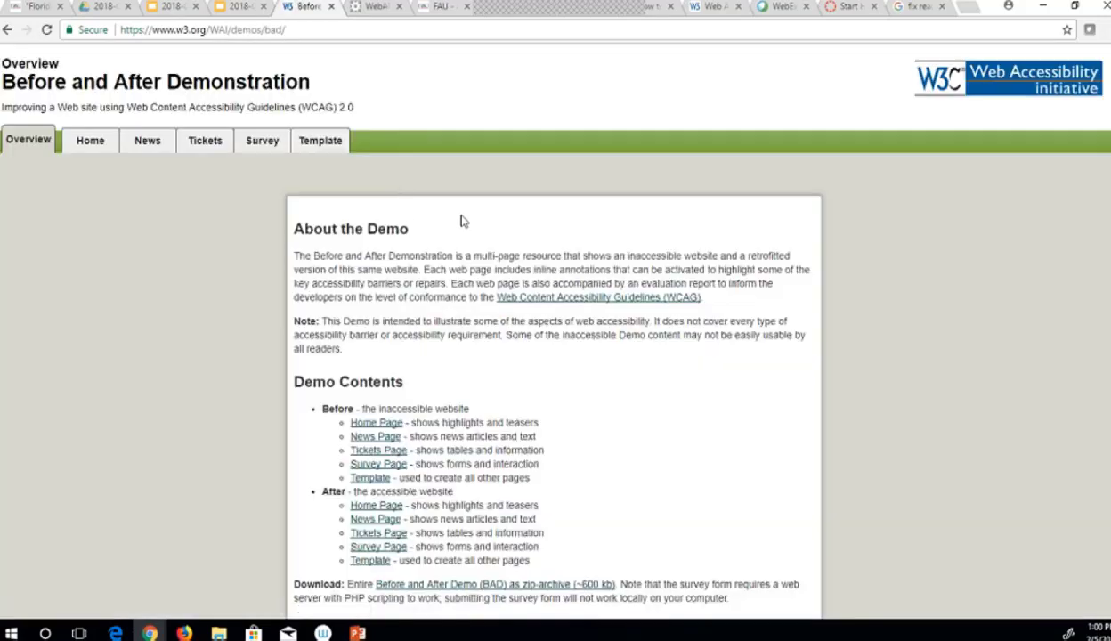
Open the demonstration's accessible Home page, show its annotations and look over the annotated page.
click(85, 146)
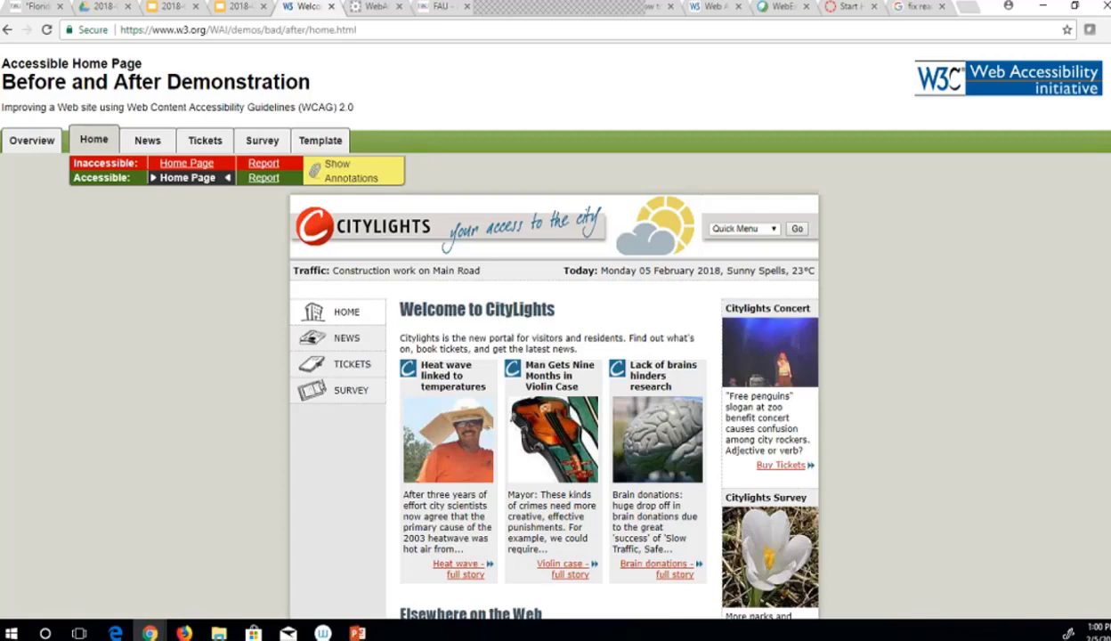
scroll(1012, 318, down, 1)
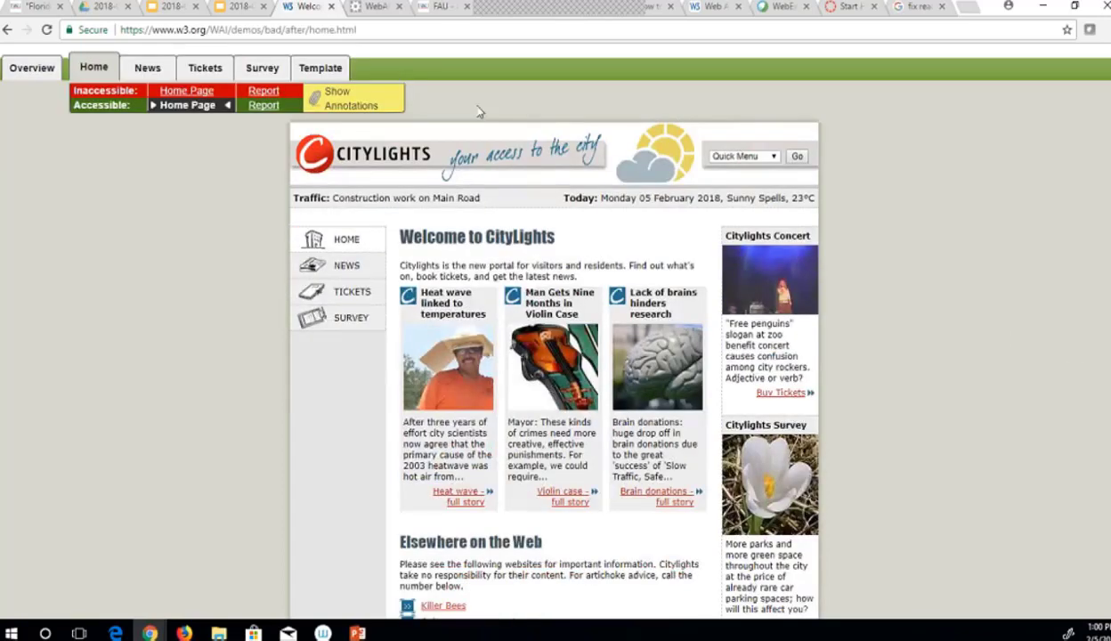
click(352, 105)
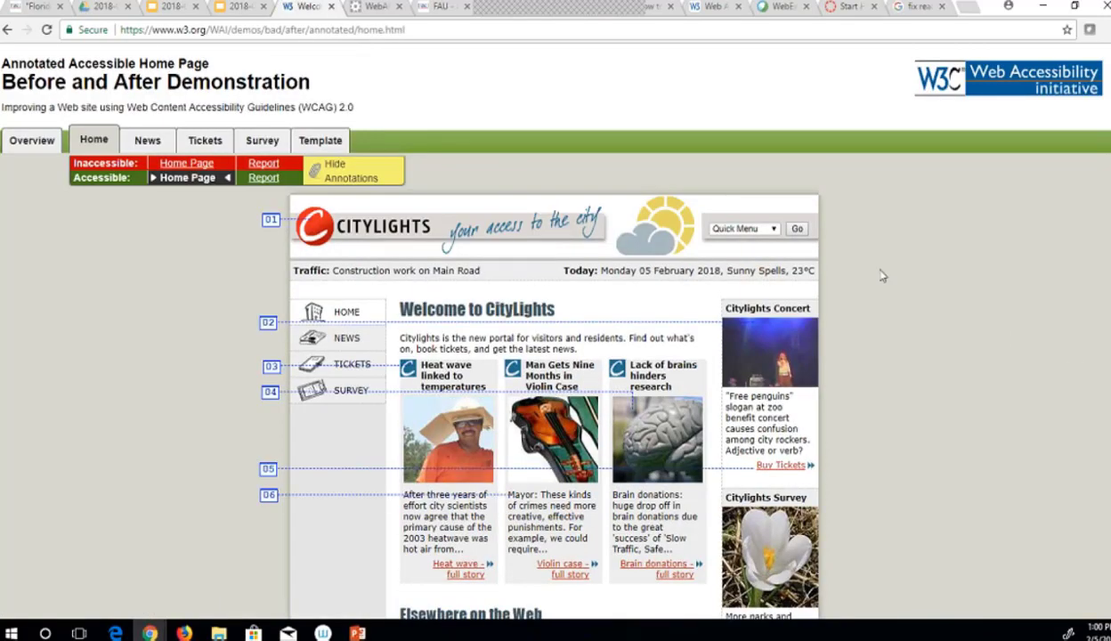
scroll(880, 276, down, 1)
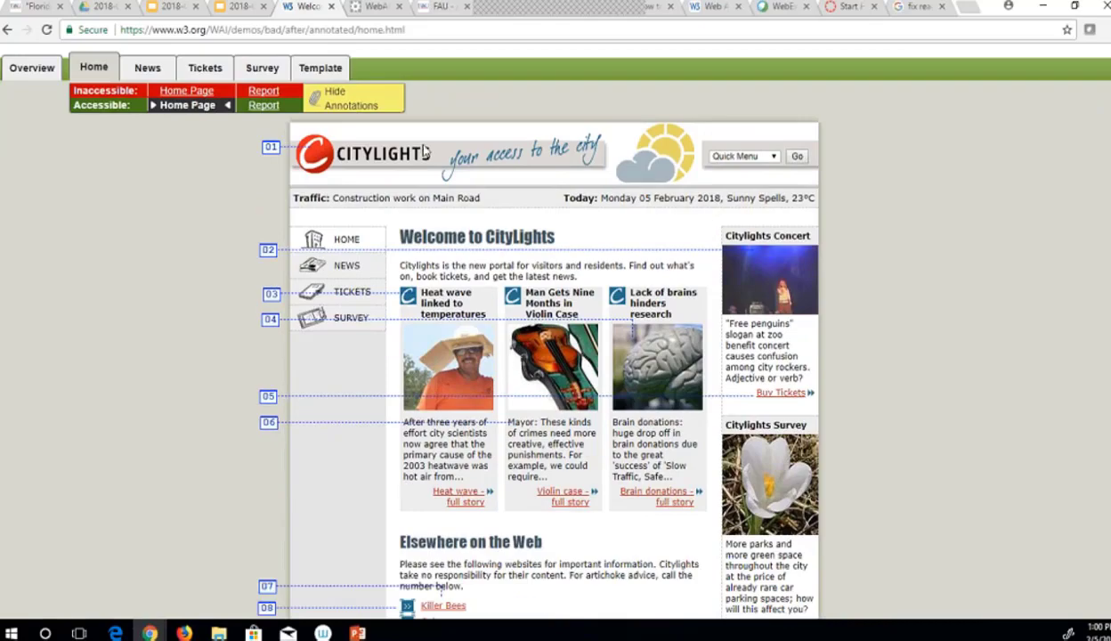
Switch to the annotated inaccessible Home page and read note 01 on the CityLights logo's text alternative.
click(207, 93)
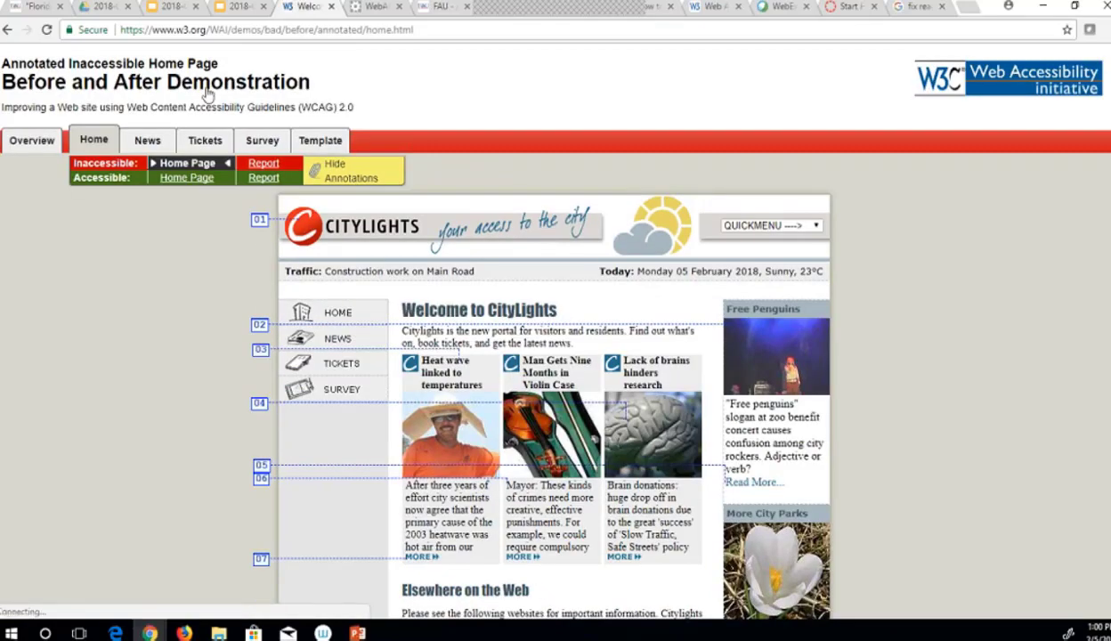
click(340, 178)
click(340, 178)
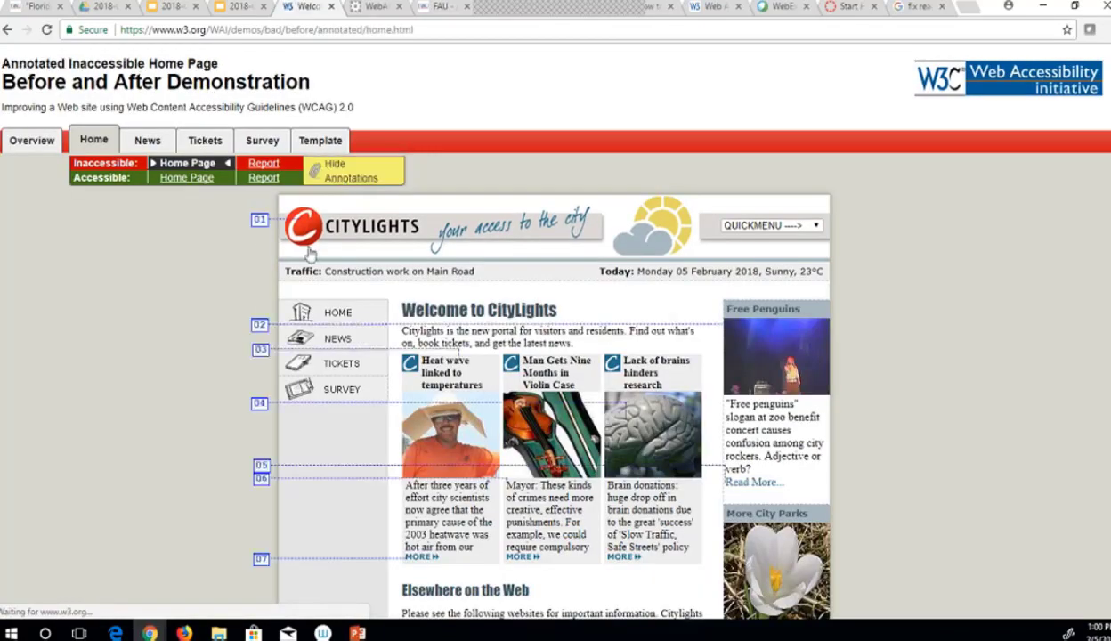
click(258, 222)
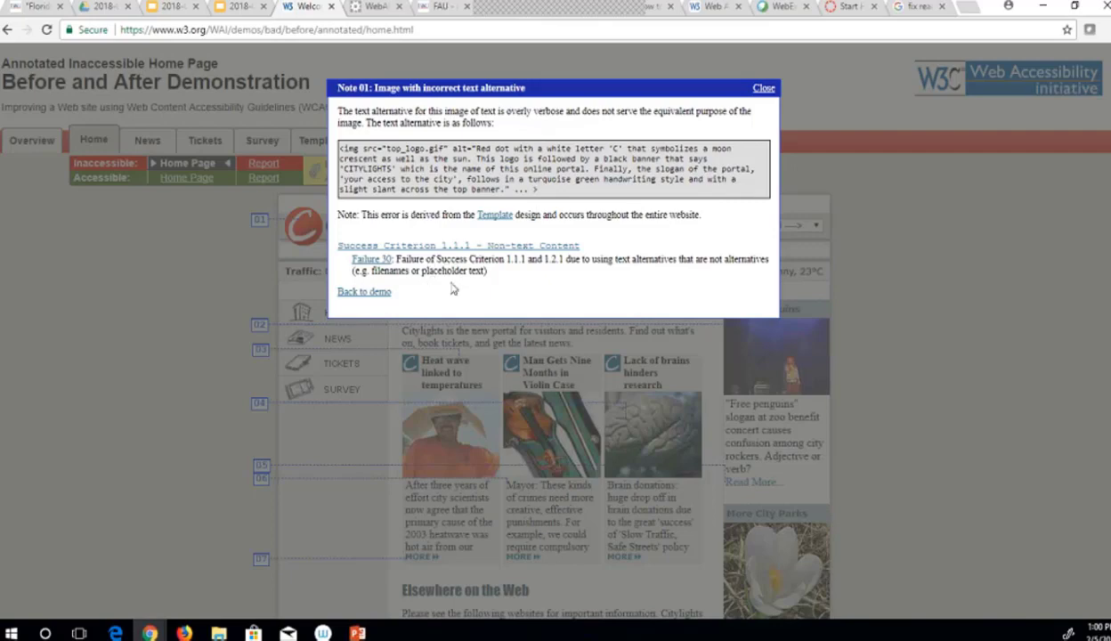
click(762, 88)
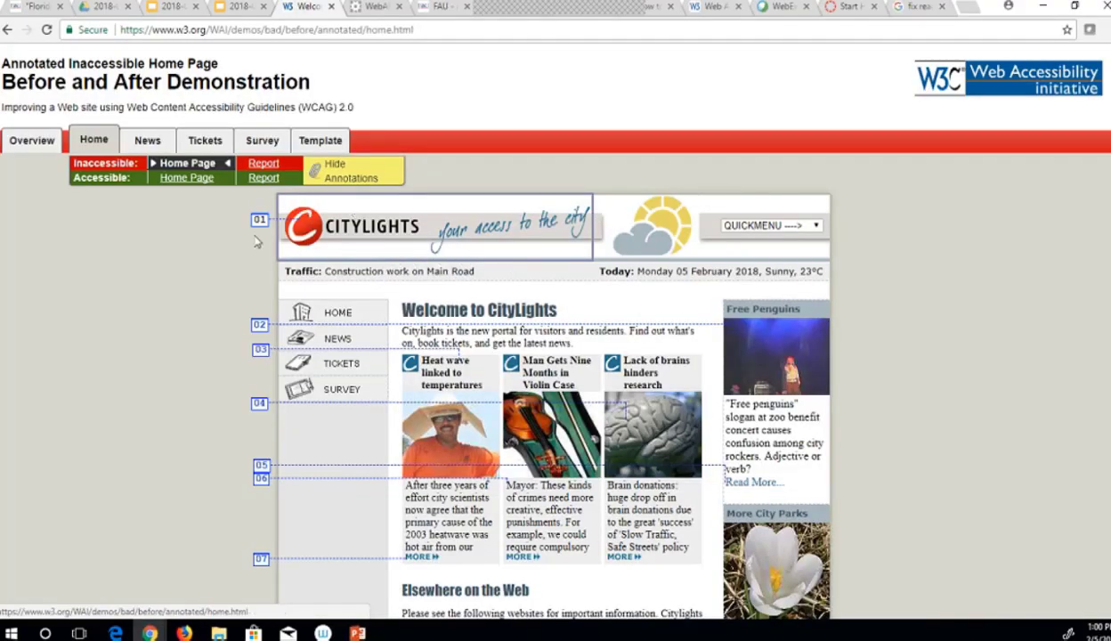
Switch to the annotated accessible Home page and read its note 01 on the CityLights logo for comparison.
click(188, 178)
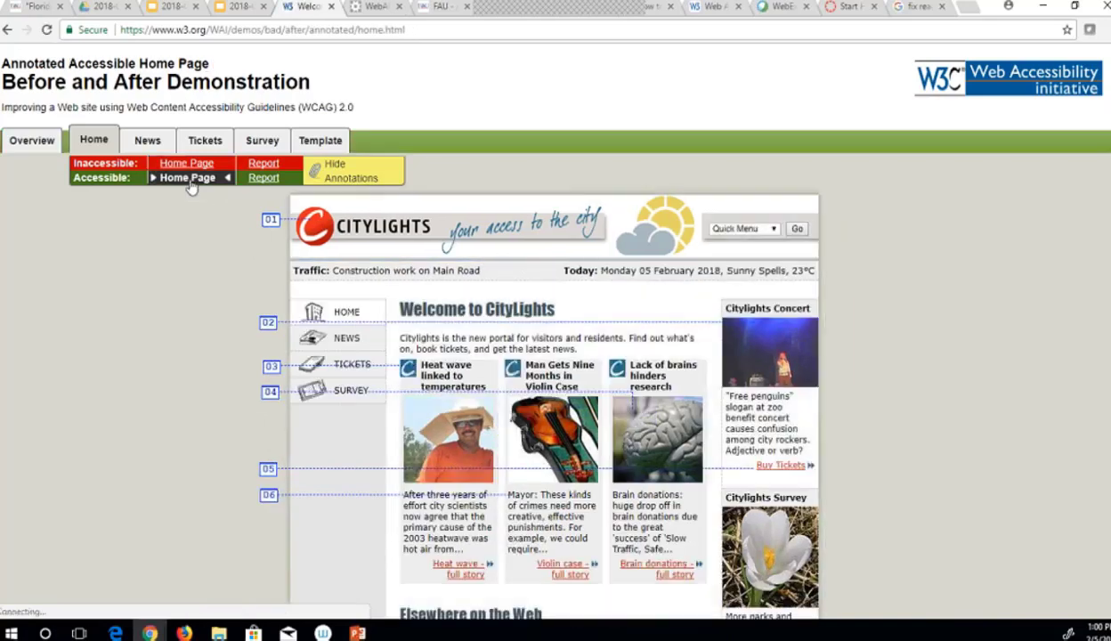
click(271, 220)
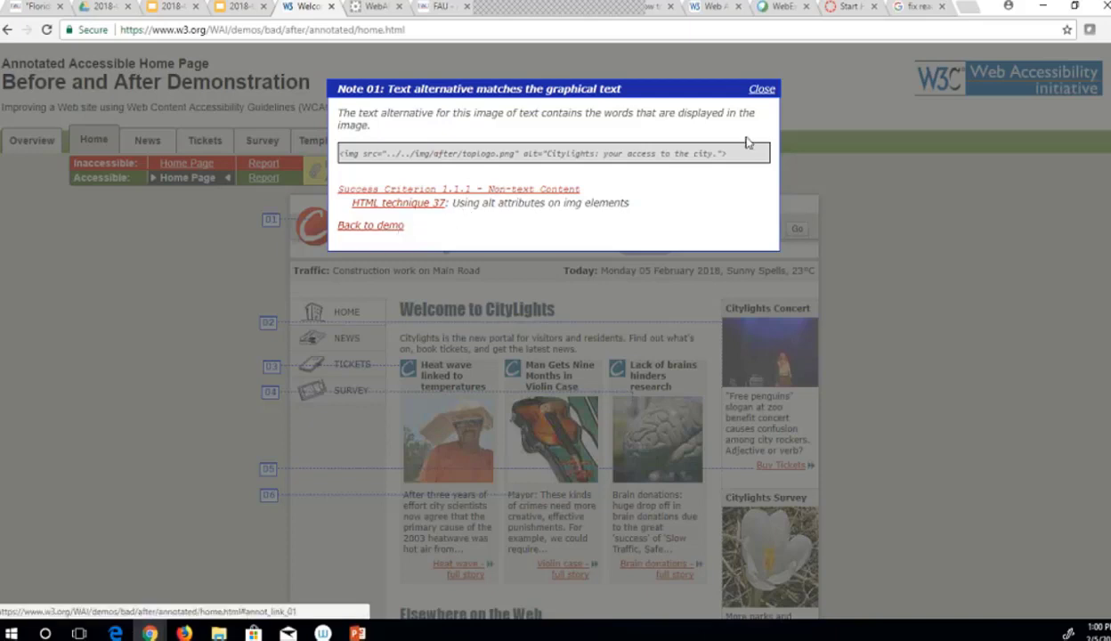
click(763, 90)
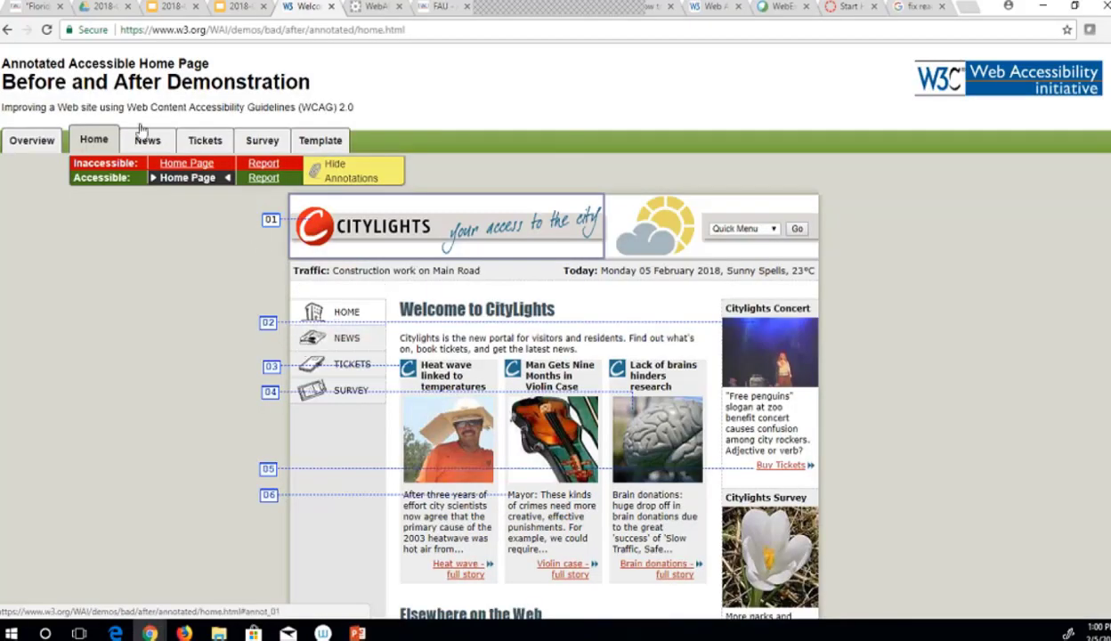
Leave the demonstration, return to the slideshow's Resources slide and advance to the Coming Soon slide.
click(7, 32)
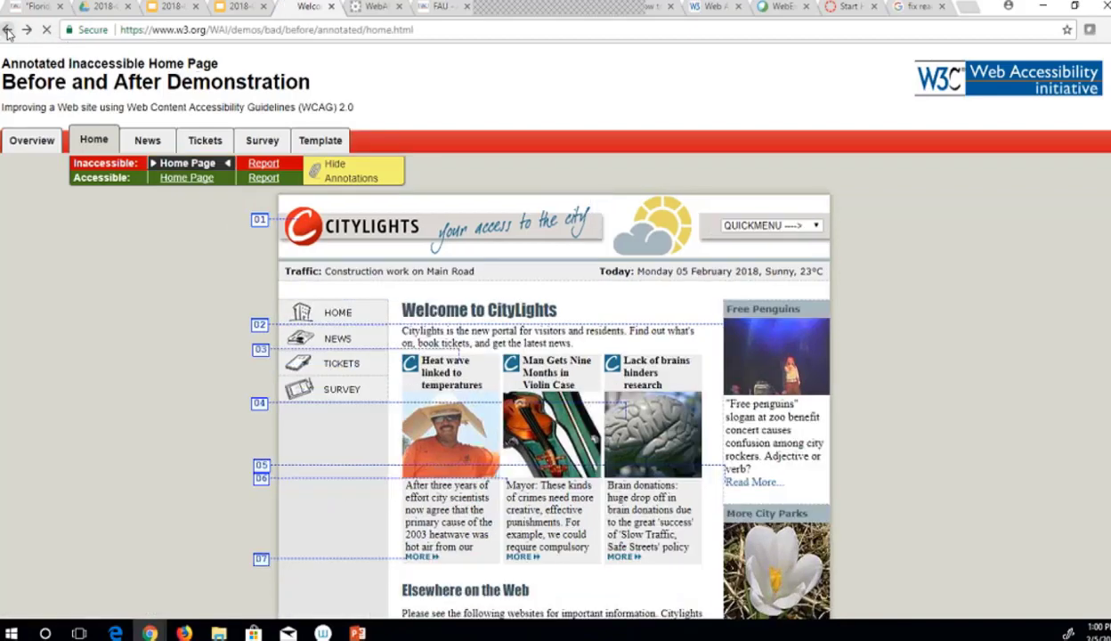
click(239, 7)
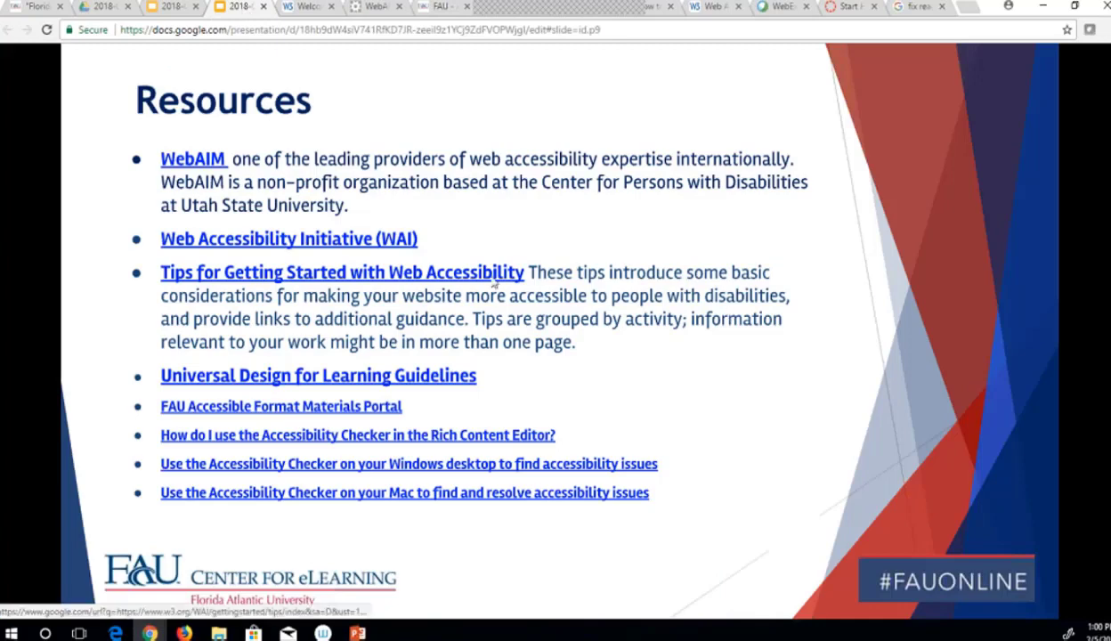
key(Right)
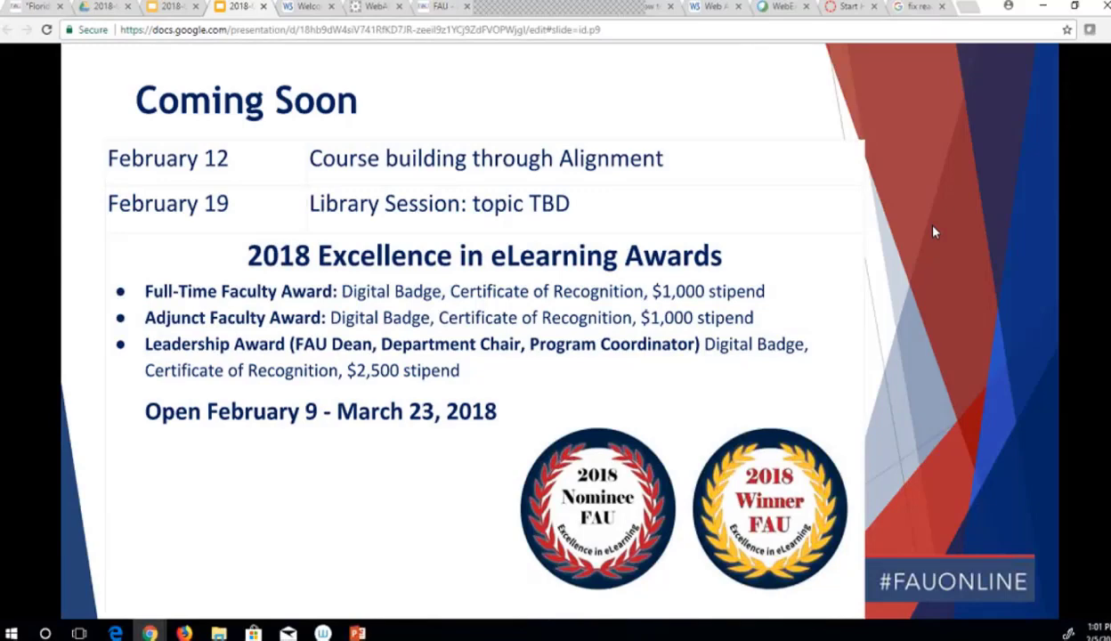
Search Google for "fau teaching with technology" in a new tab and open the FAU - Teach with Technology result to view its page.
click(973, 8)
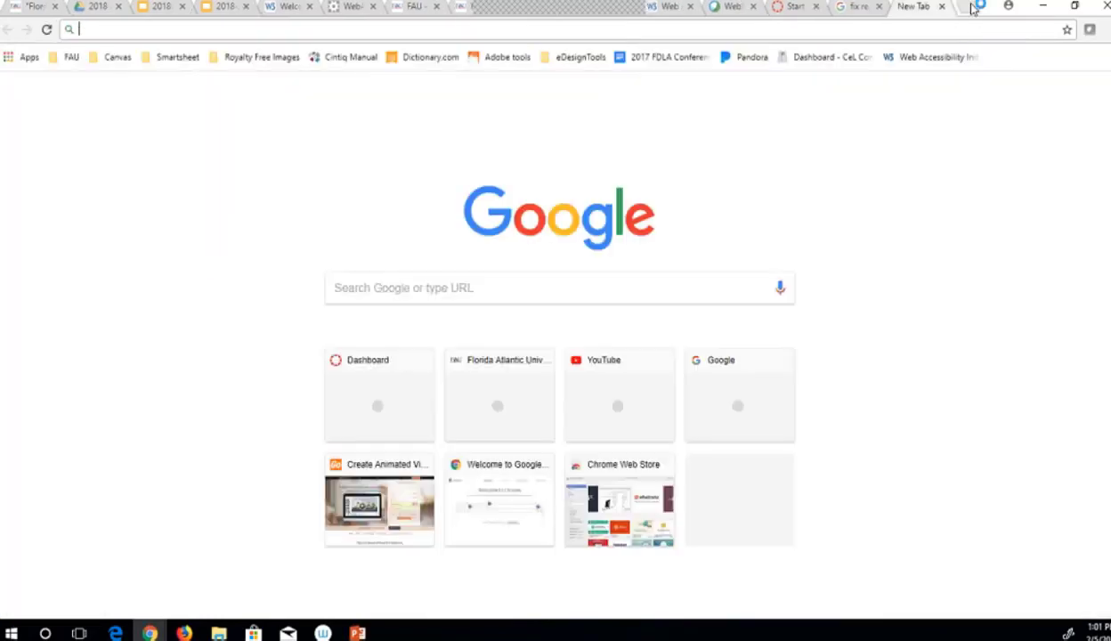
text(FA)
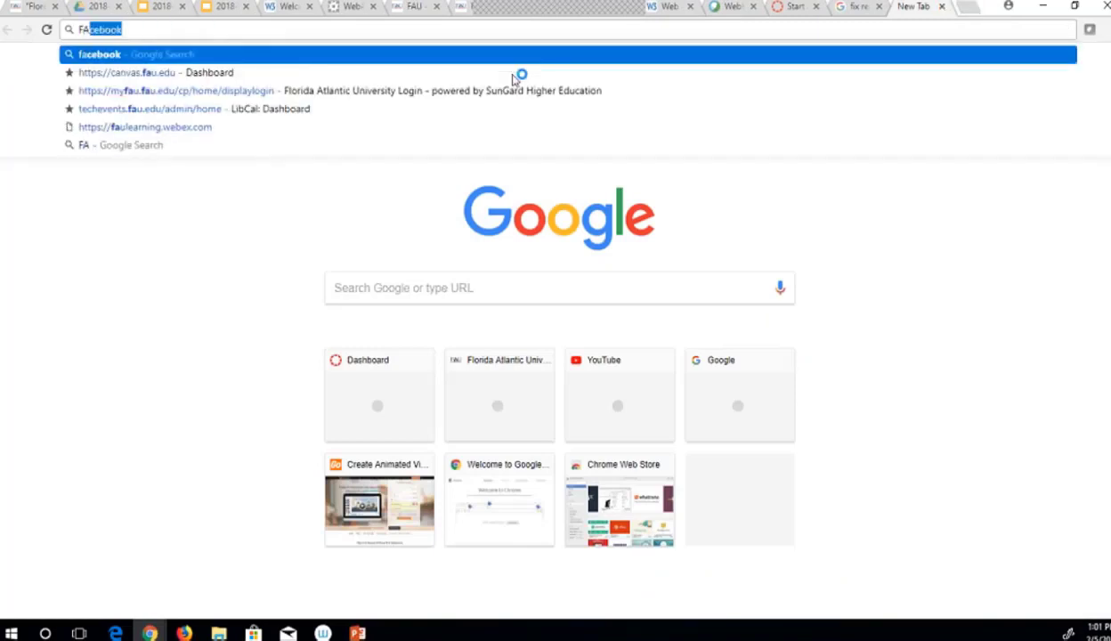
key(BackSpace)
text(U Teac)
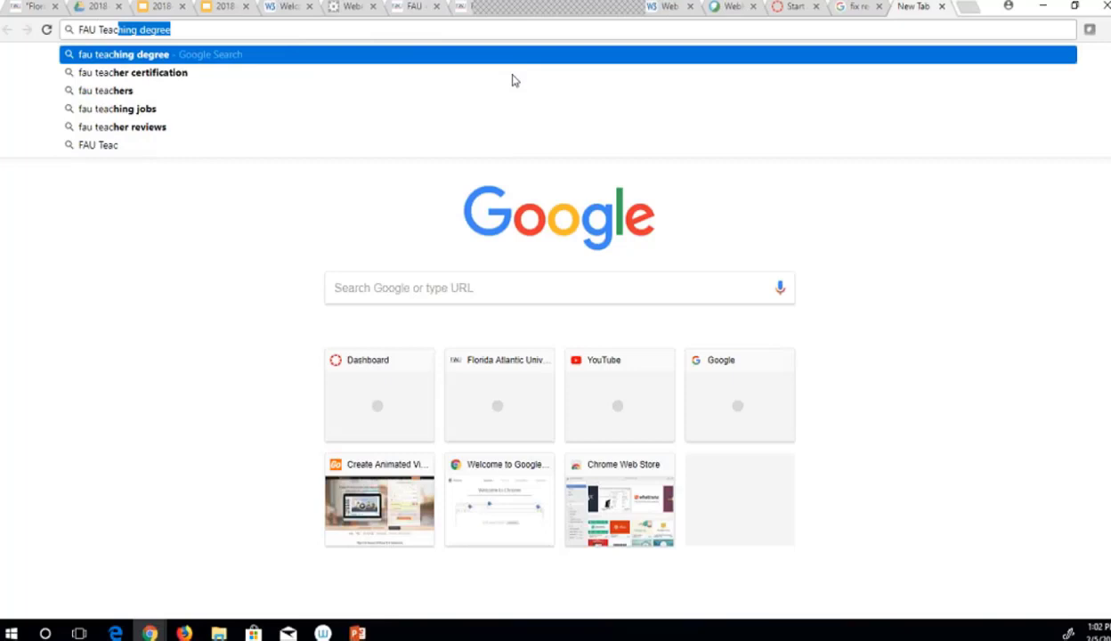
text(hin)
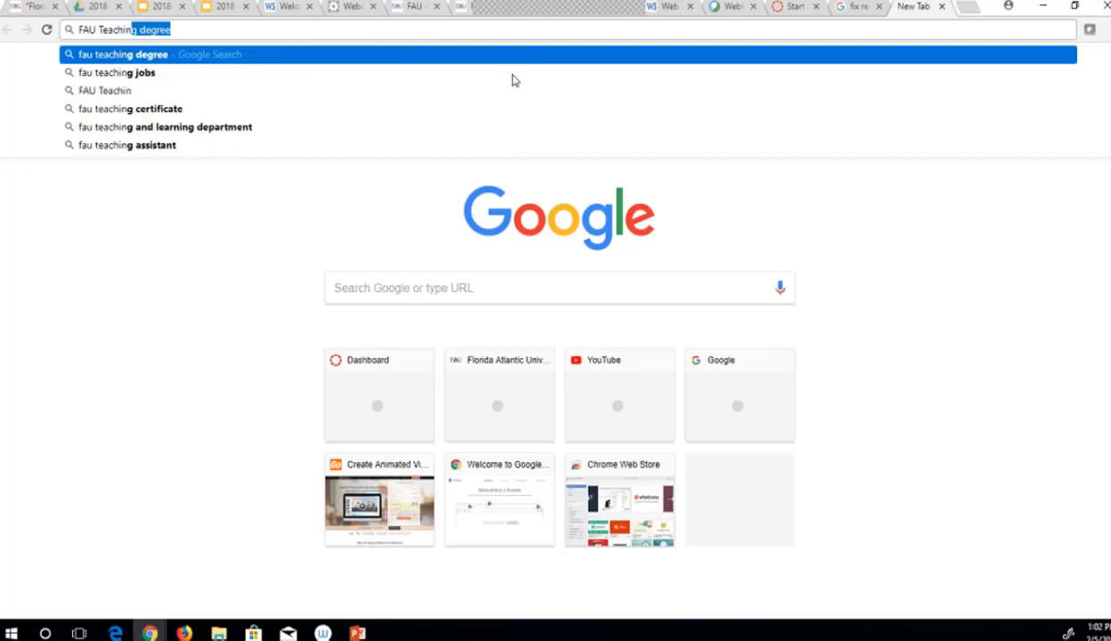
key(BackSpace)
key(BackSpace)
key(BackSpace)
text(with t)
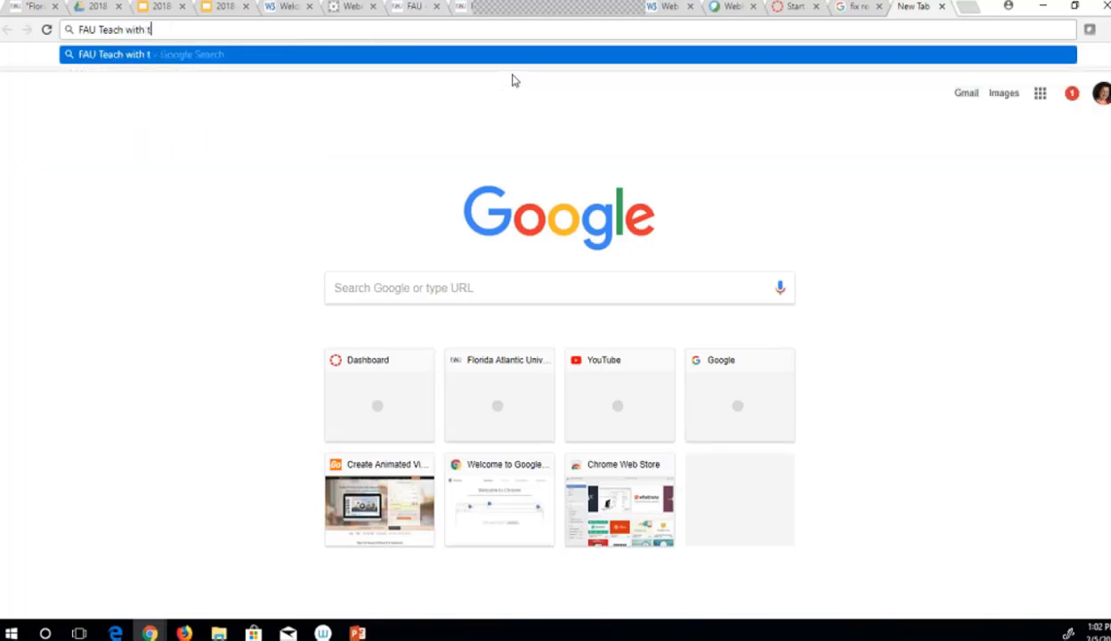
text(ech)
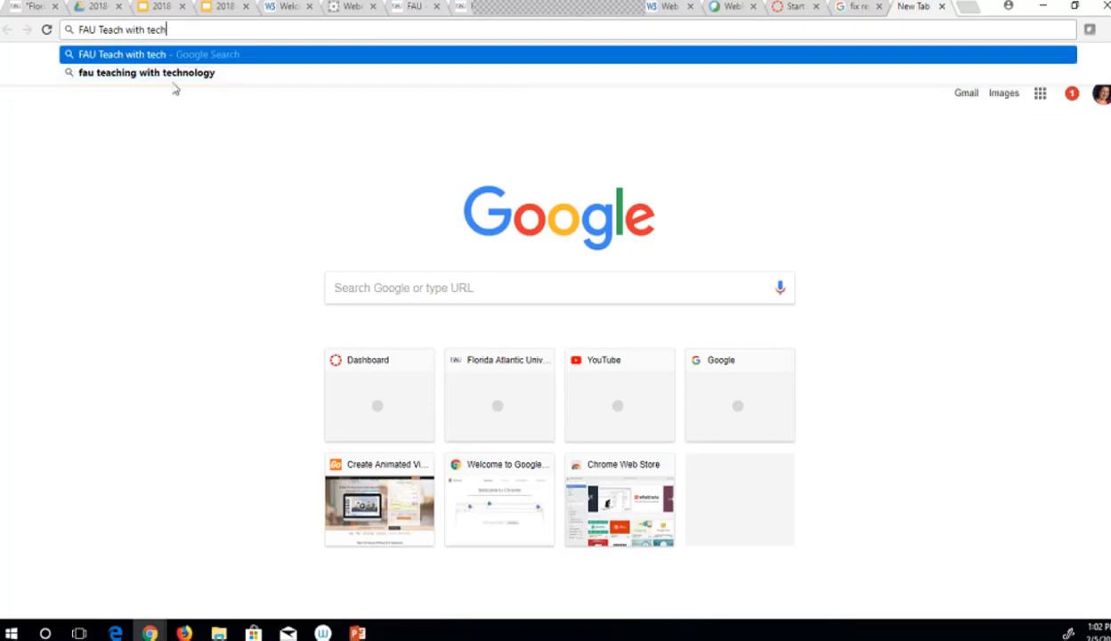
click(176, 76)
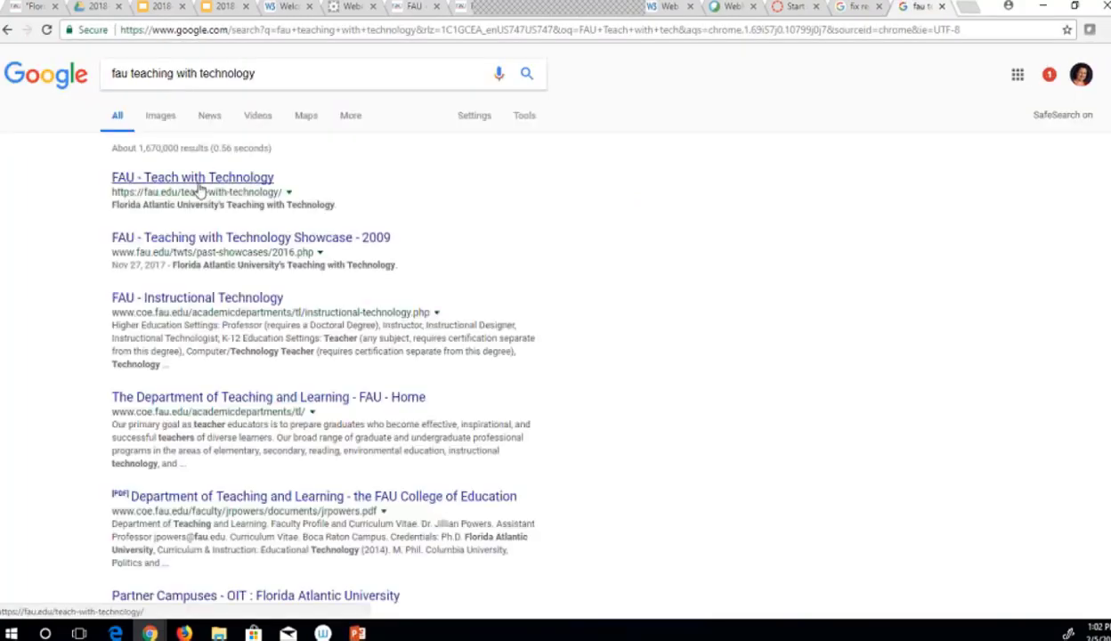
click(199, 179)
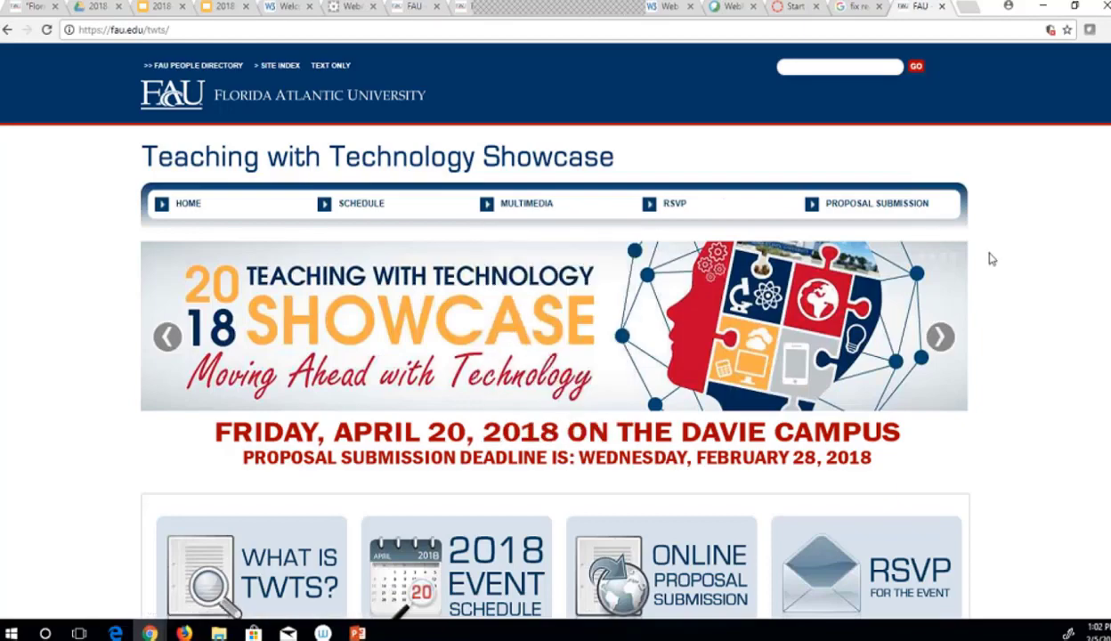
scroll(993, 259, down, 1)
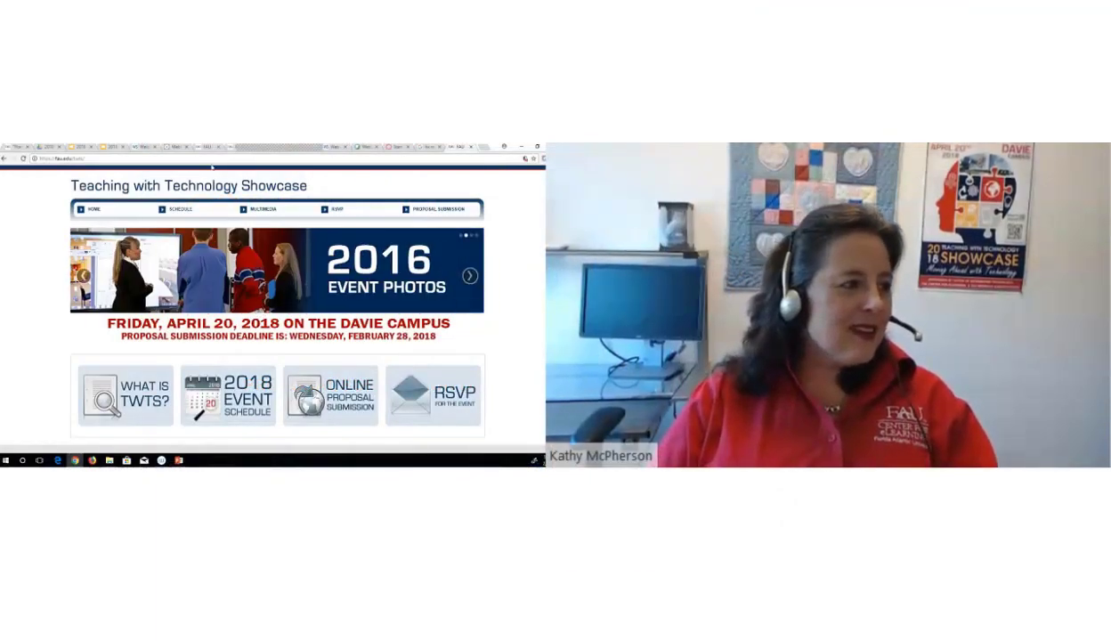
Return to the slideshow and advance from the Coming Soon slide to the closing "Thank you for your time!" slide.
click(110, 150)
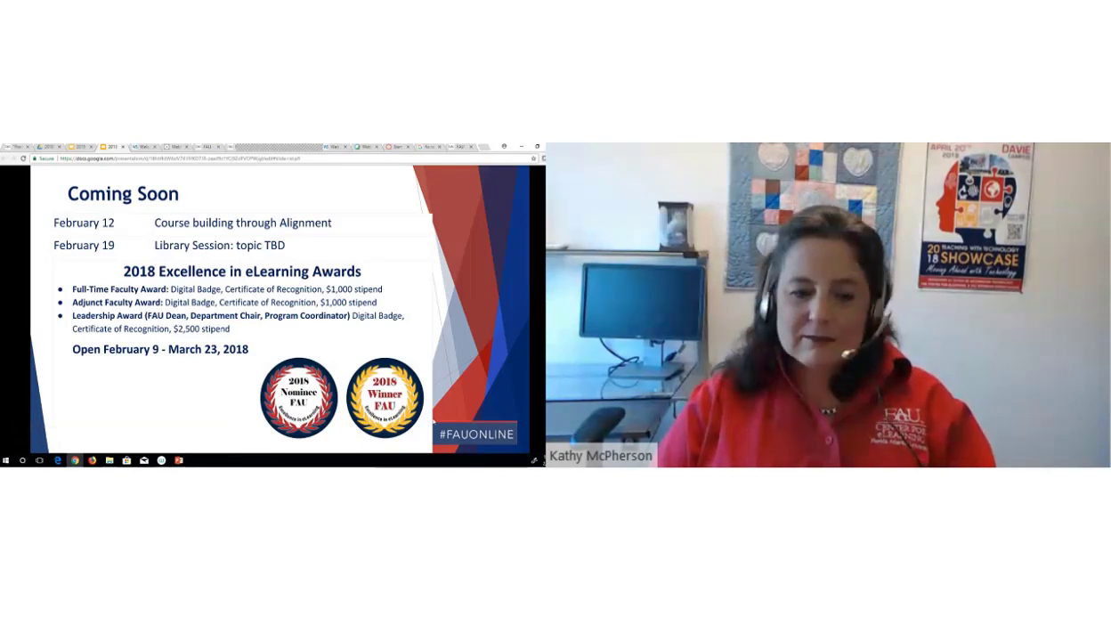
mouse_move(60, 438)
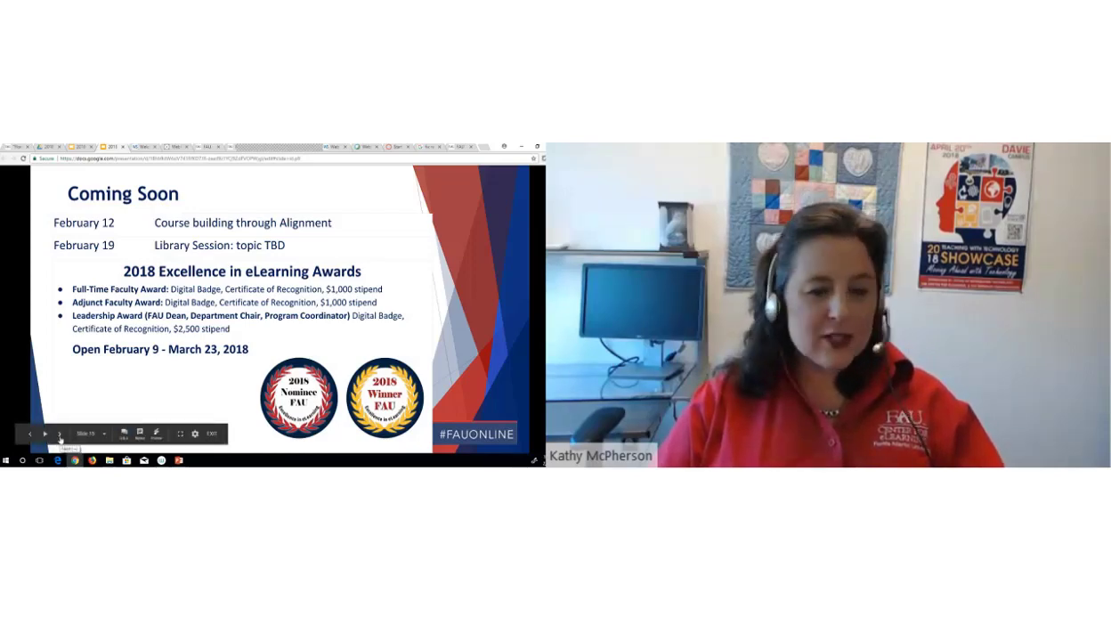
click(60, 437)
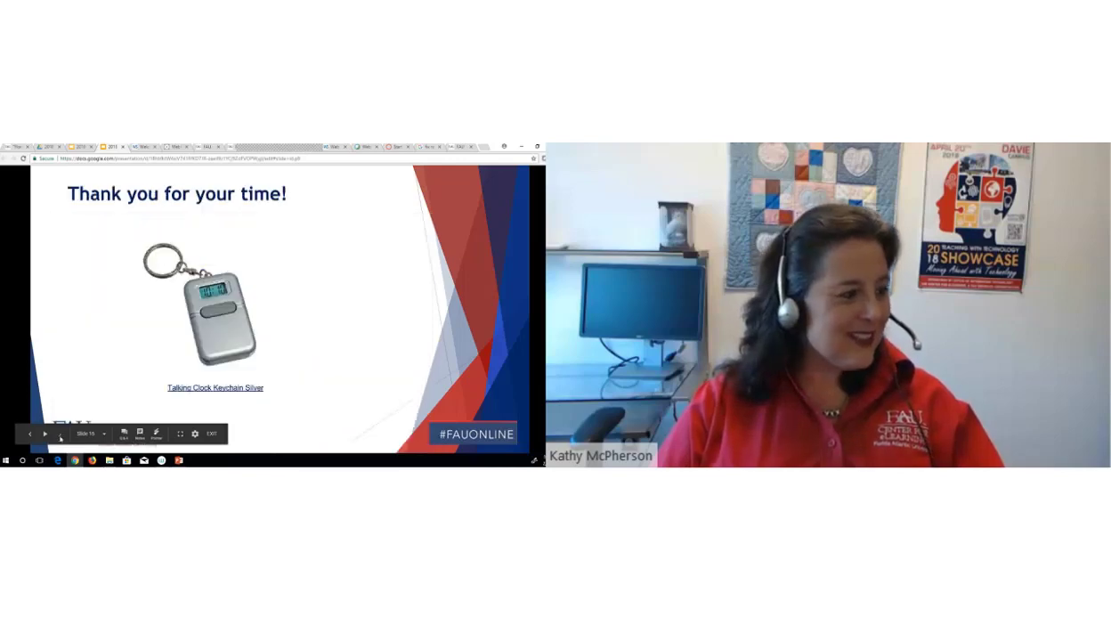